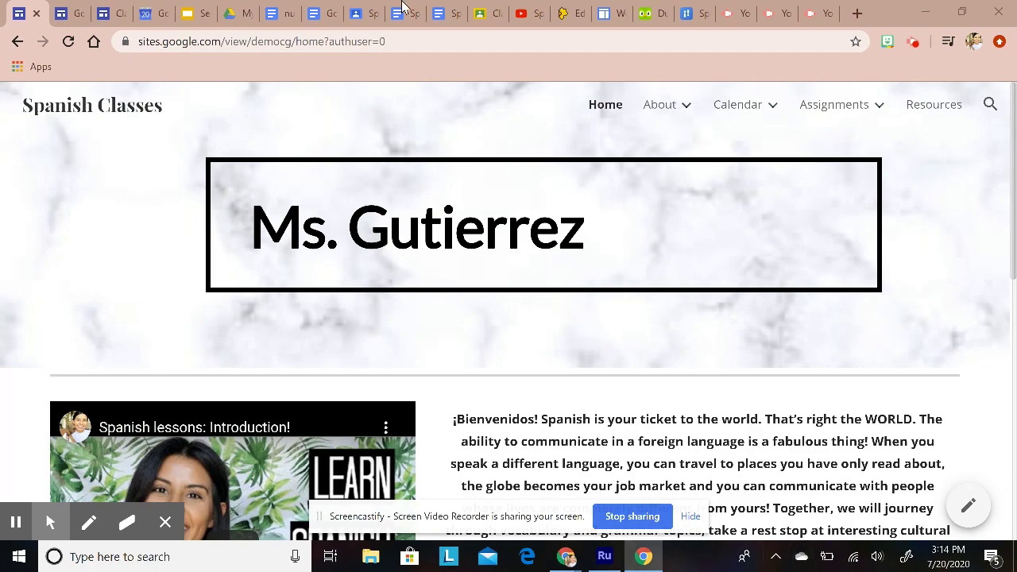
Step: Browse the current page, then open the About 'Me!' page
scroll(572, 237, down, 2)
scroll(572, 236, down, 5)
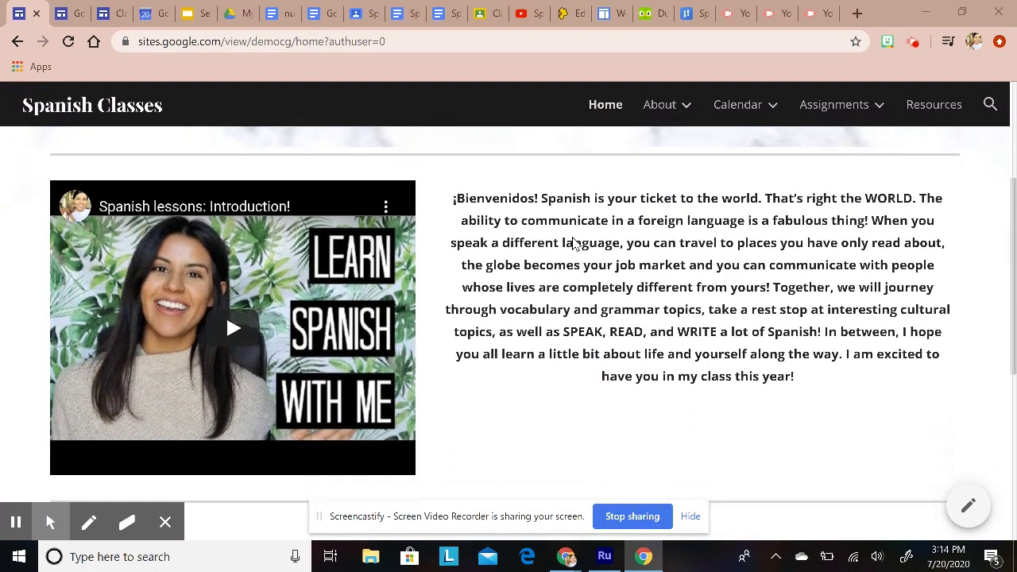
scroll(574, 244, up, 6)
scroll(581, 265, up, 2)
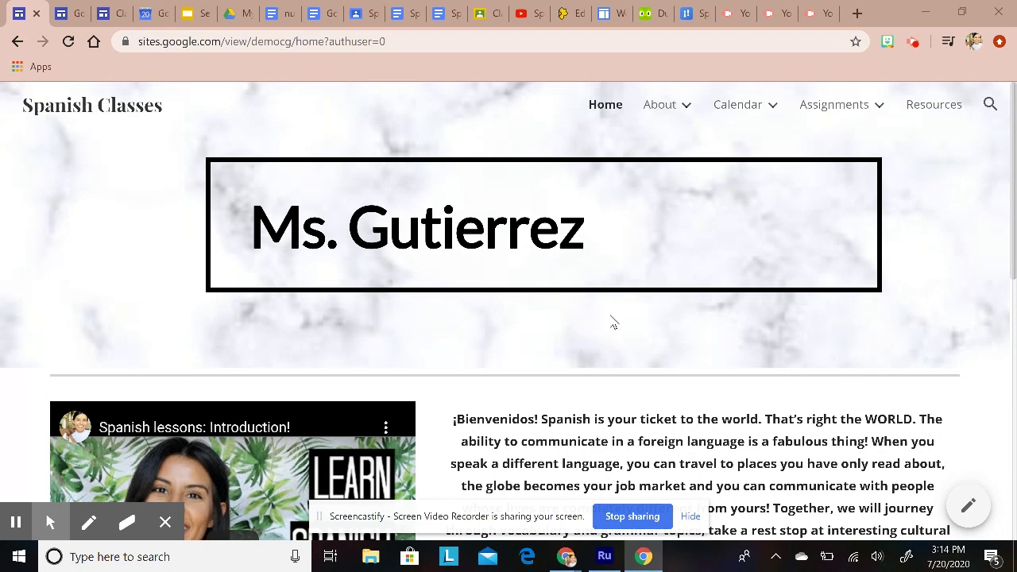
scroll(630, 321, down, 2)
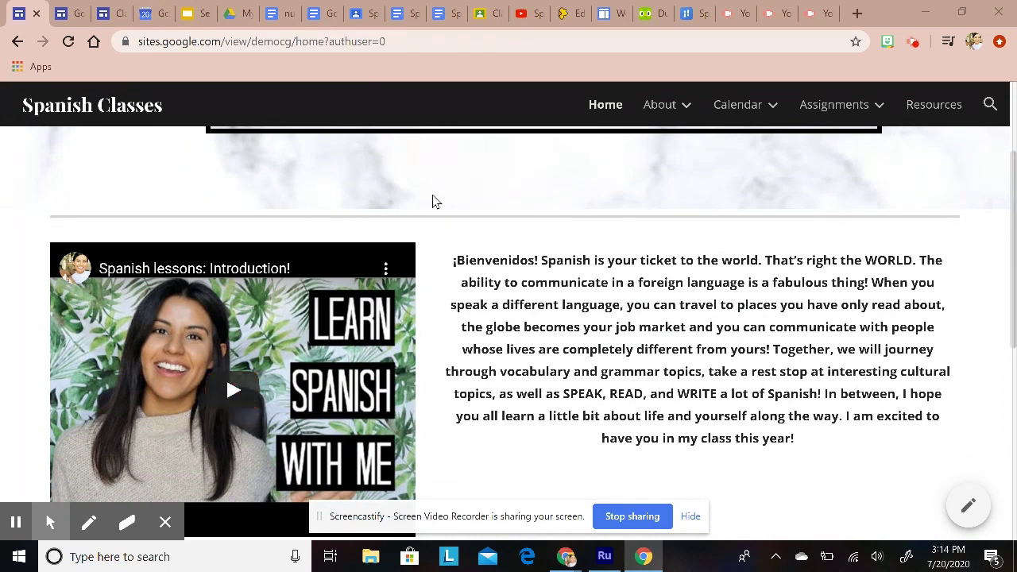
scroll(531, 309, down, 6)
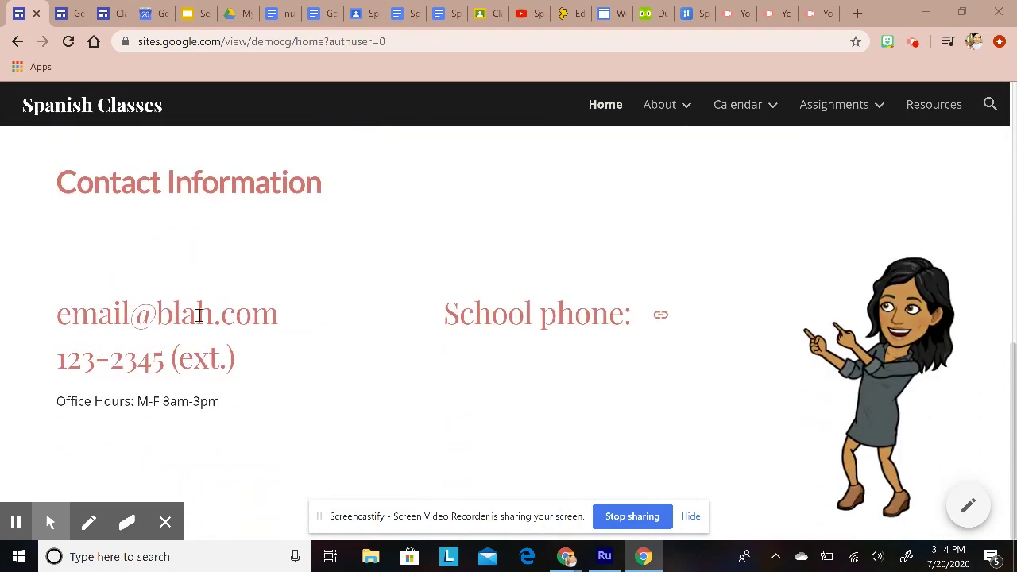
scroll(382, 390, up, 5)
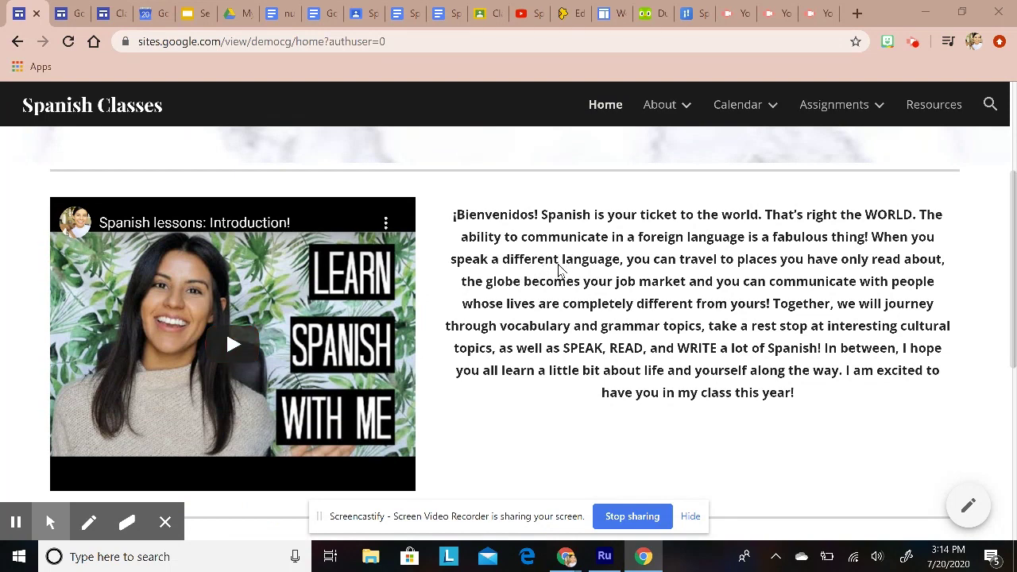
scroll(558, 269, up, 3)
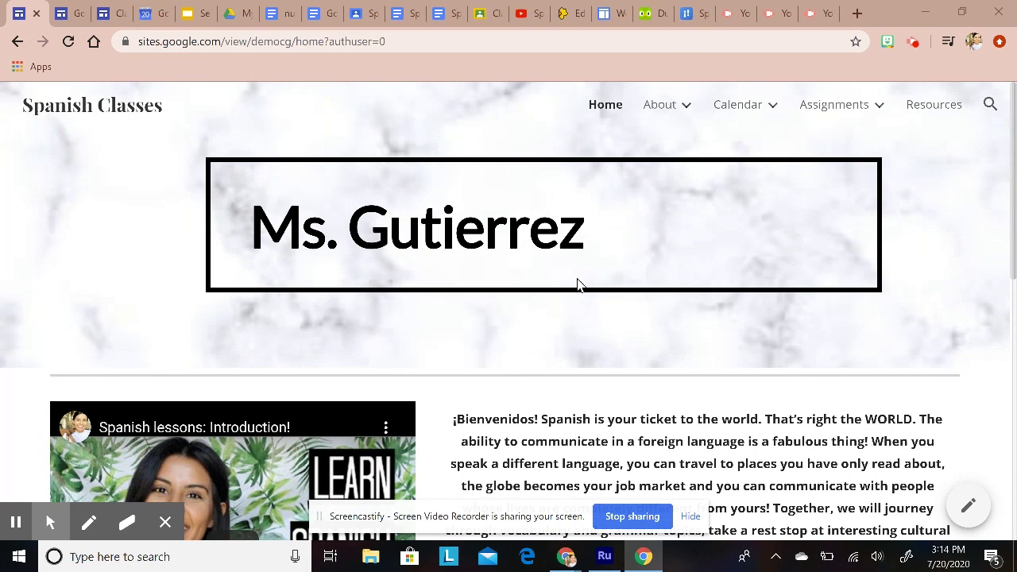
mouse_move(681, 96)
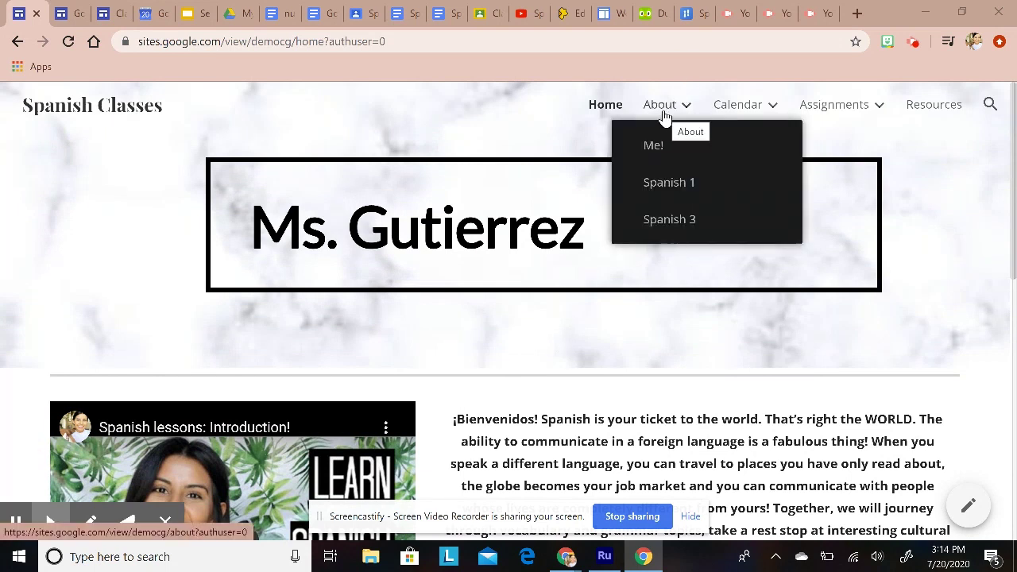
click(666, 111)
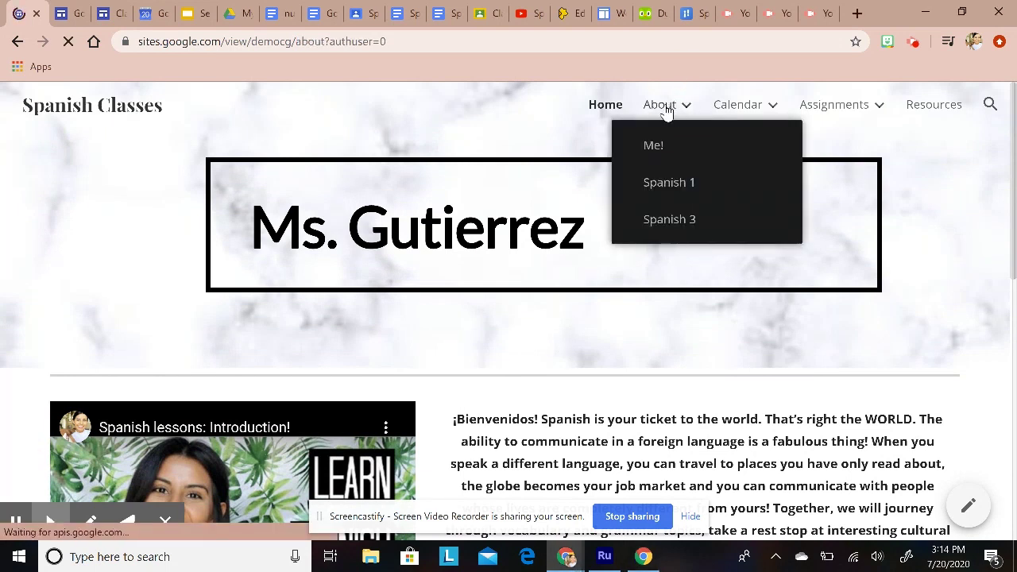
mouse_move(662, 111)
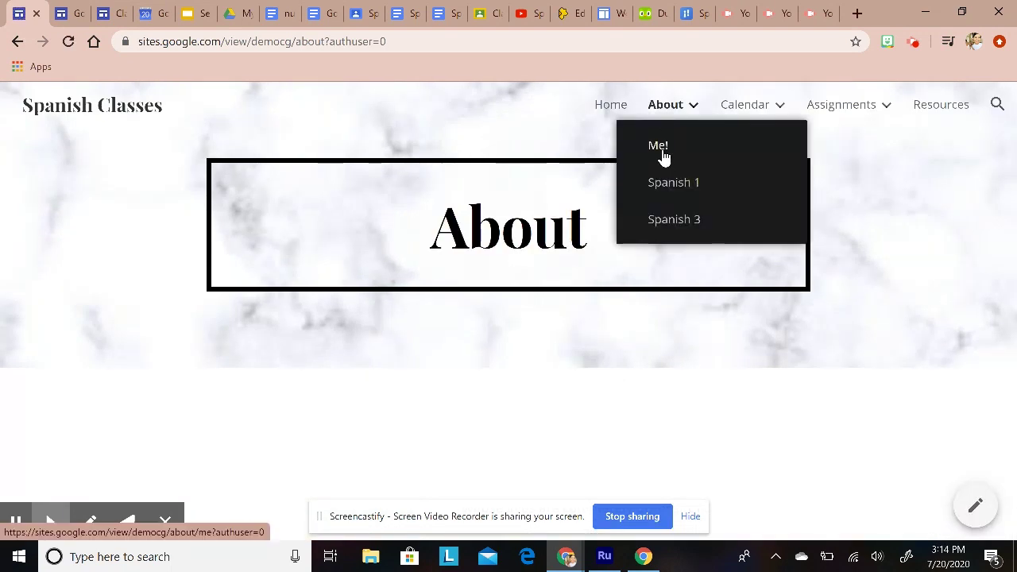
click(660, 147)
Step: Switch to the About > Spanish 1 page and scroll through its class expectations and materials
scroll(638, 273, down, 1)
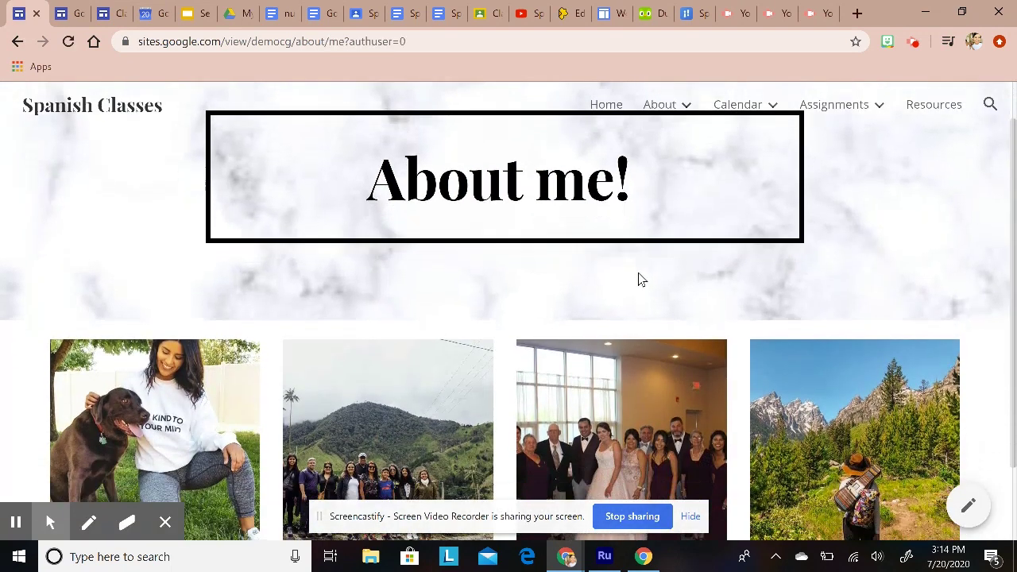
scroll(642, 278, down, 1)
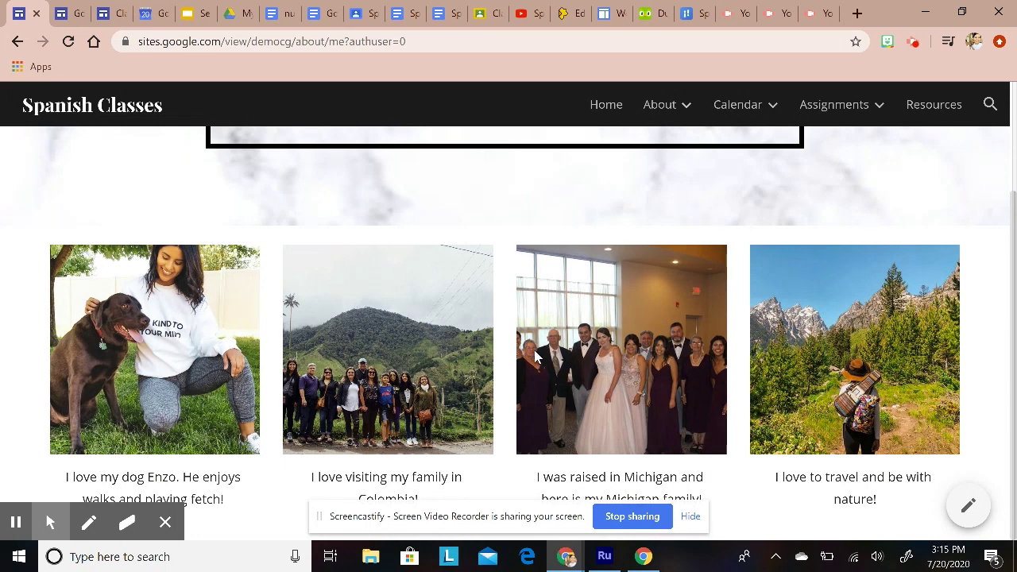
scroll(539, 357, up, 2)
mouse_move(659, 107)
click(670, 187)
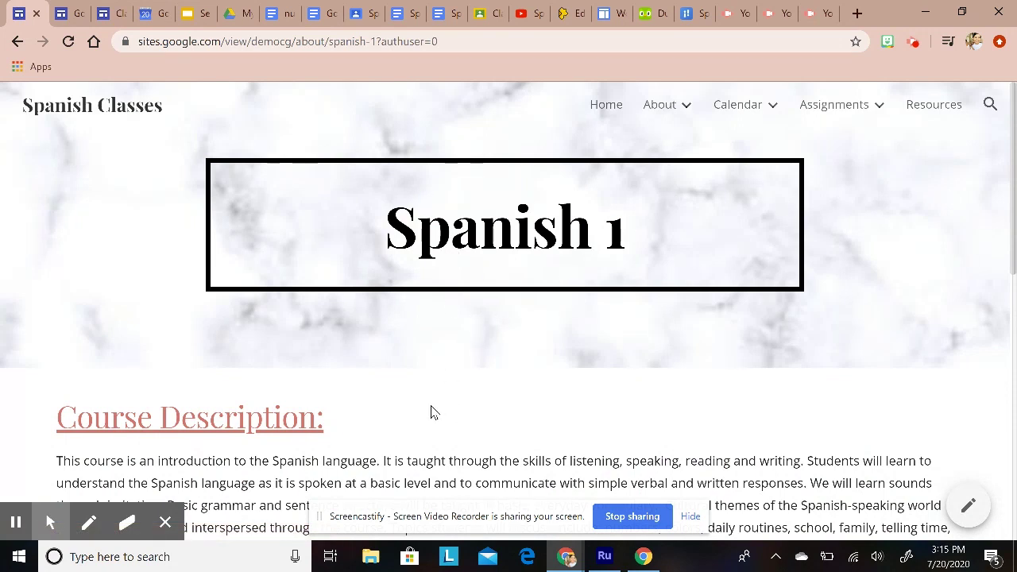
scroll(427, 418, down, 3)
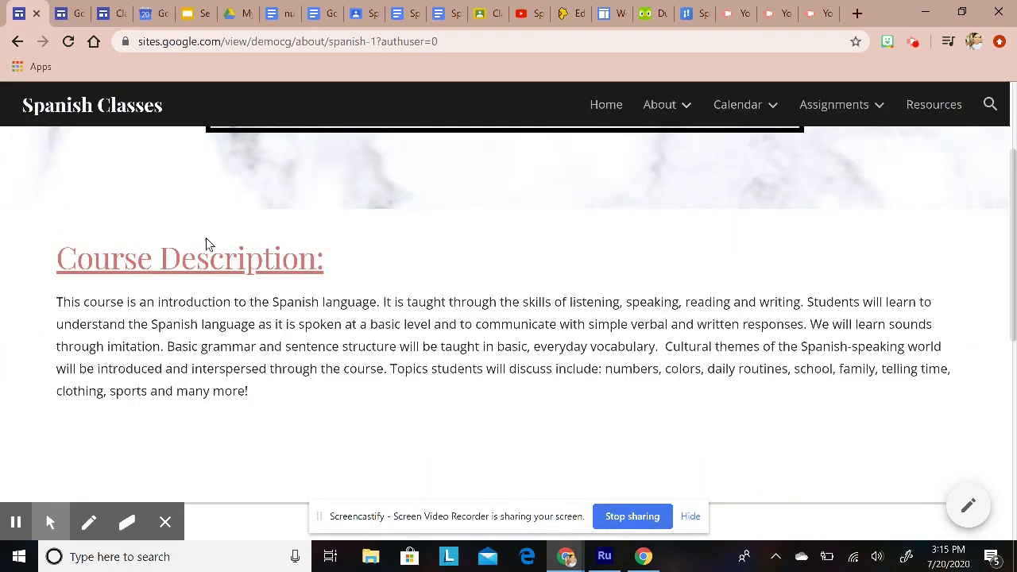
scroll(288, 330, down, 6)
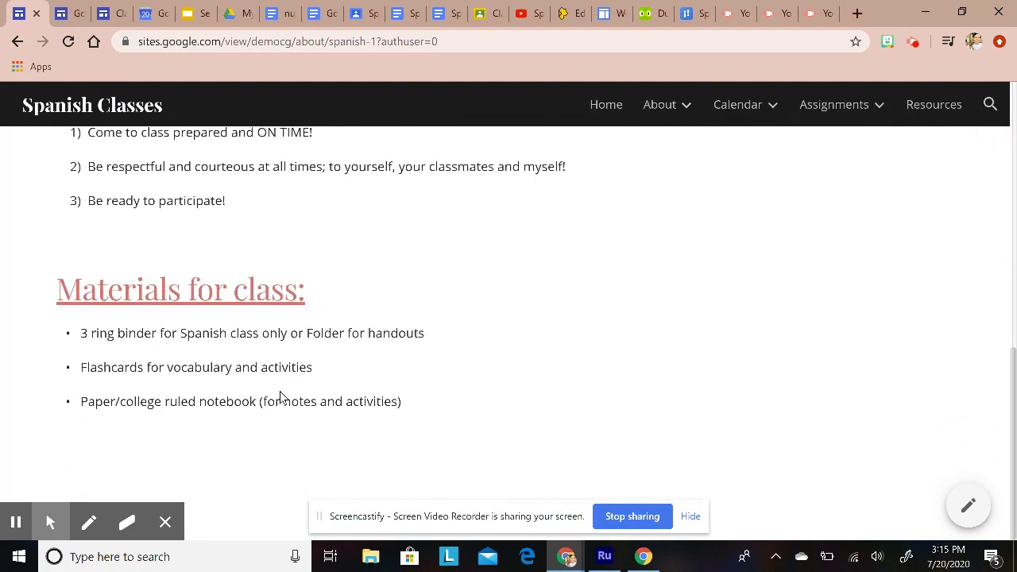
scroll(119, 211, up, 8)
scroll(445, 356, up, 1)
mouse_move(739, 113)
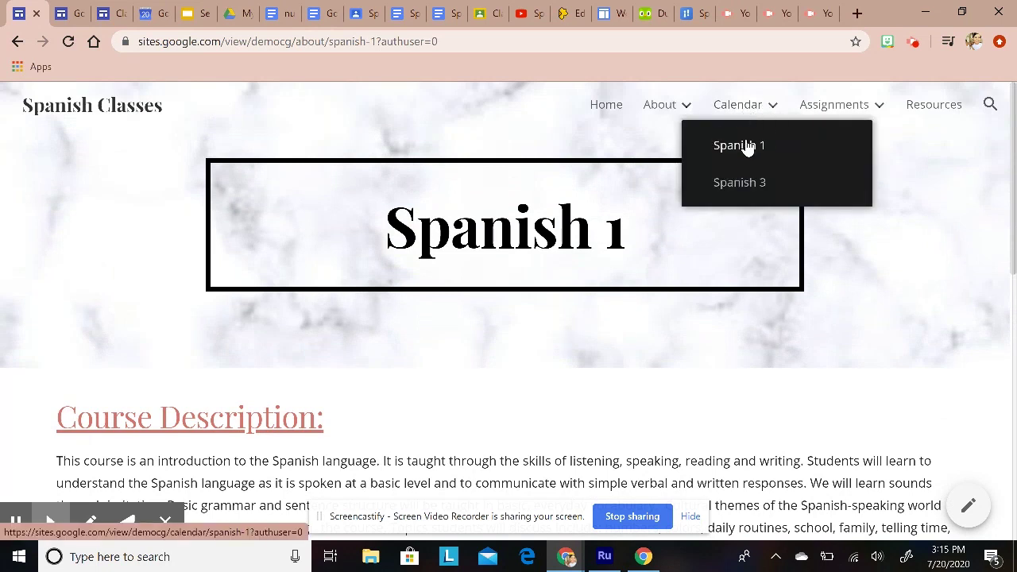
Step: Open the Calendar > Spanish 1 page and scroll through it
click(745, 146)
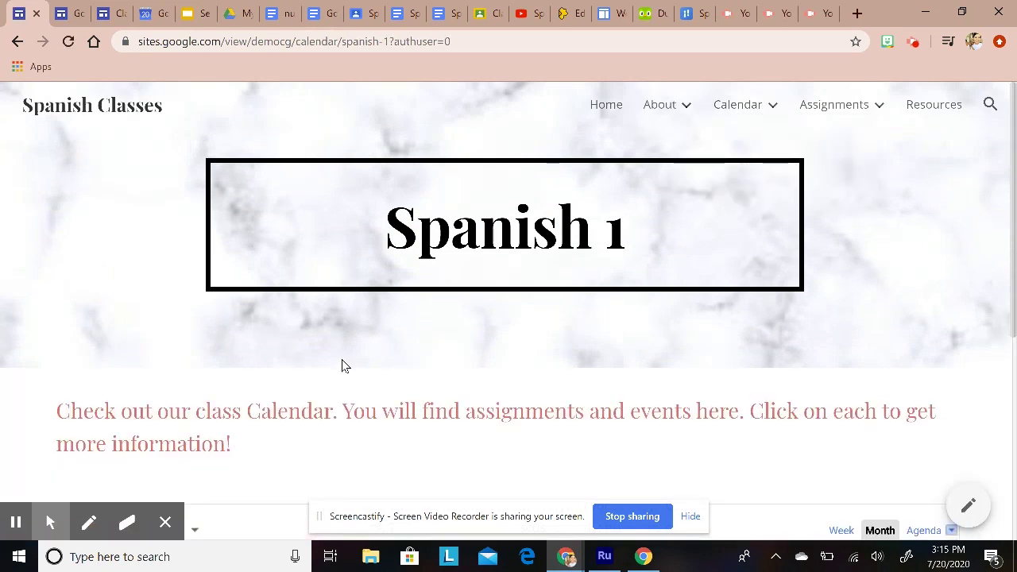
scroll(336, 353, down, 5)
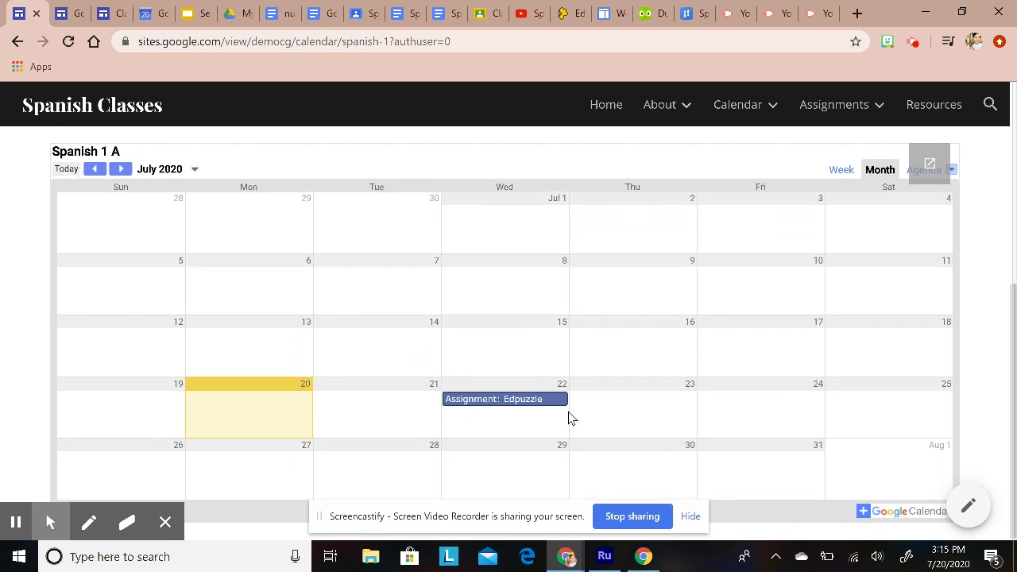
scroll(567, 413, up, 5)
Step: View the Assignments > Spanish 1 page and its Week 1: August 17-21 assignments
mouse_move(734, 98)
mouse_move(844, 106)
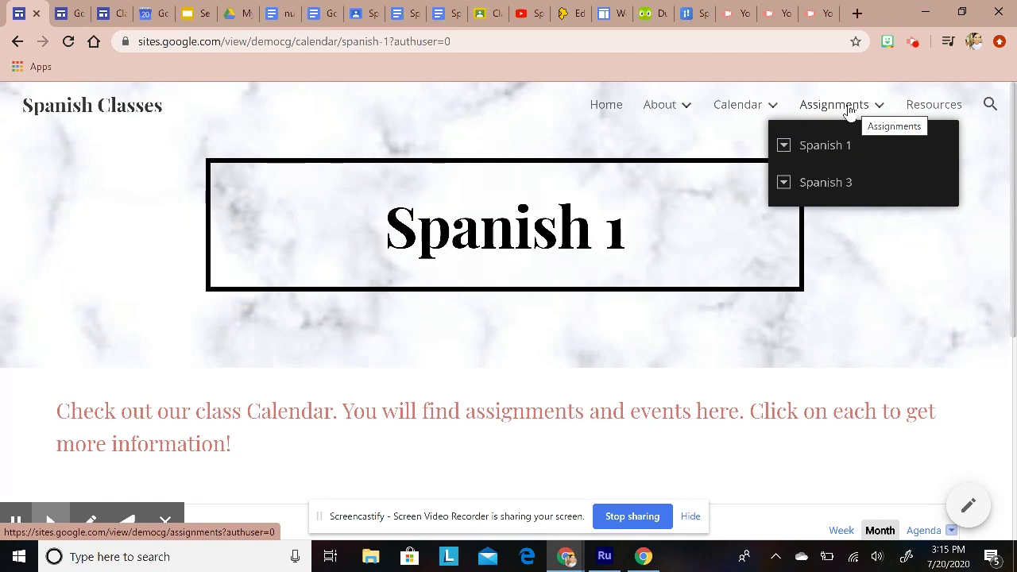
click(818, 150)
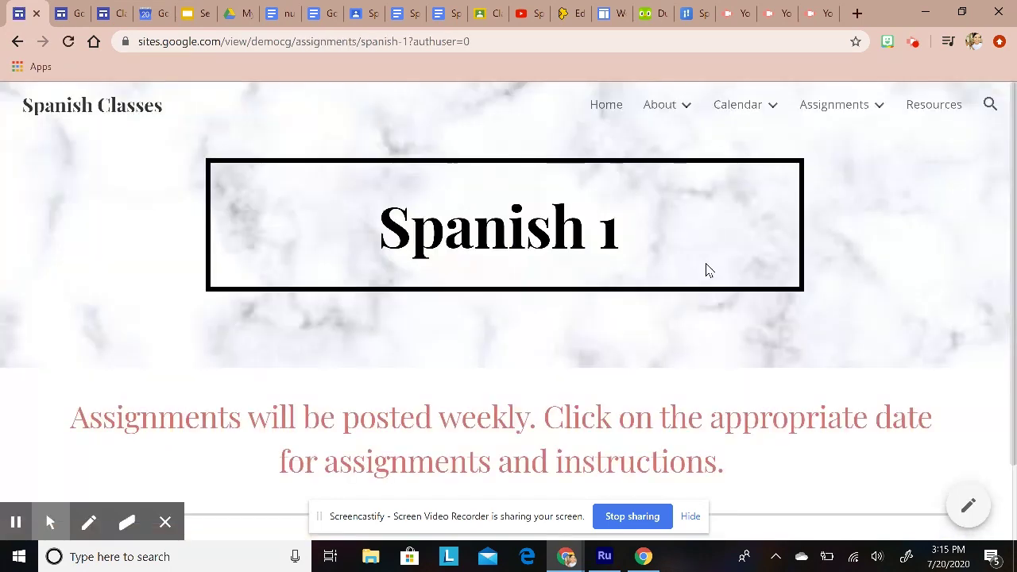
scroll(638, 313, down, 1)
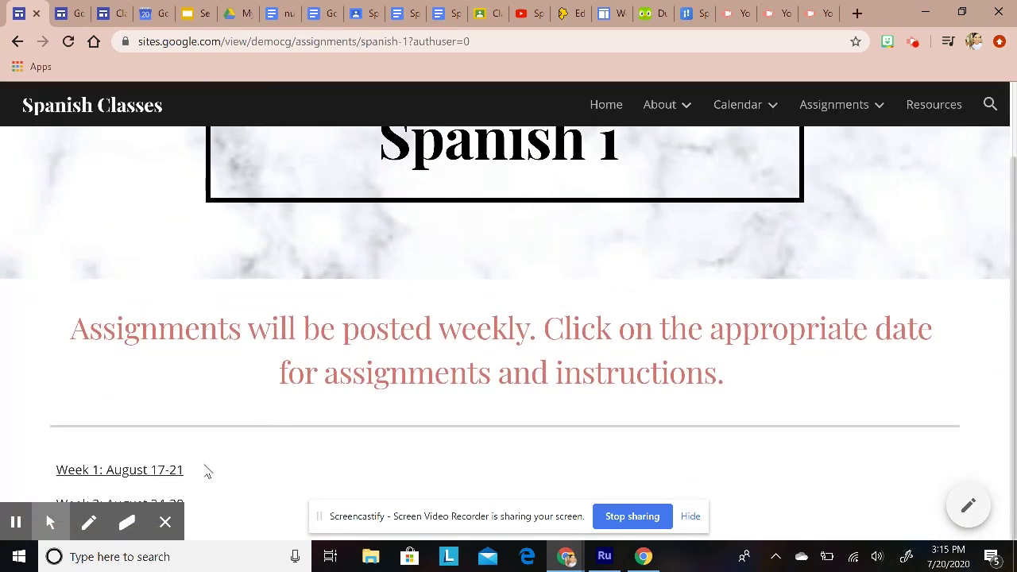
click(152, 475)
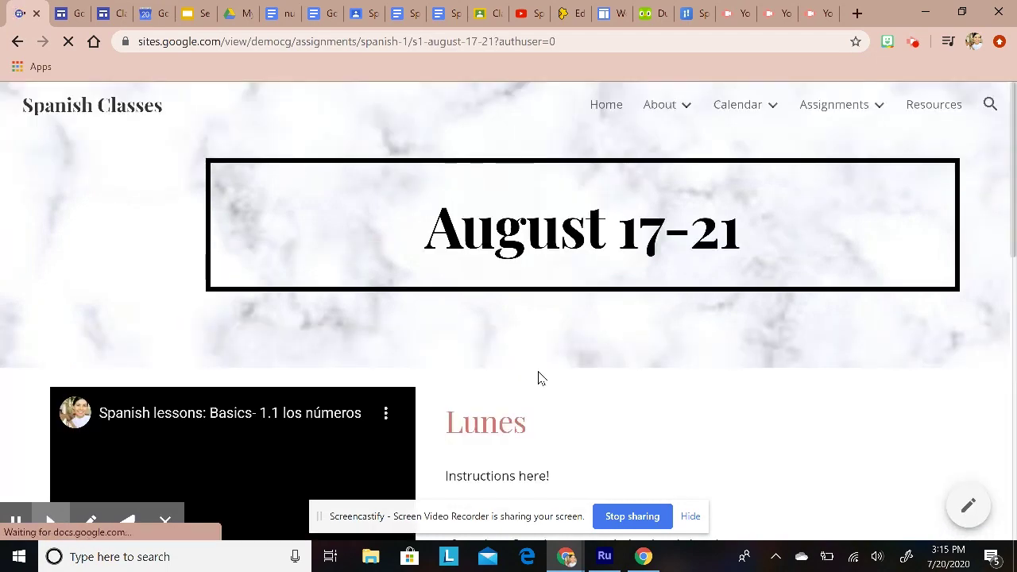
scroll(538, 378, down, 5)
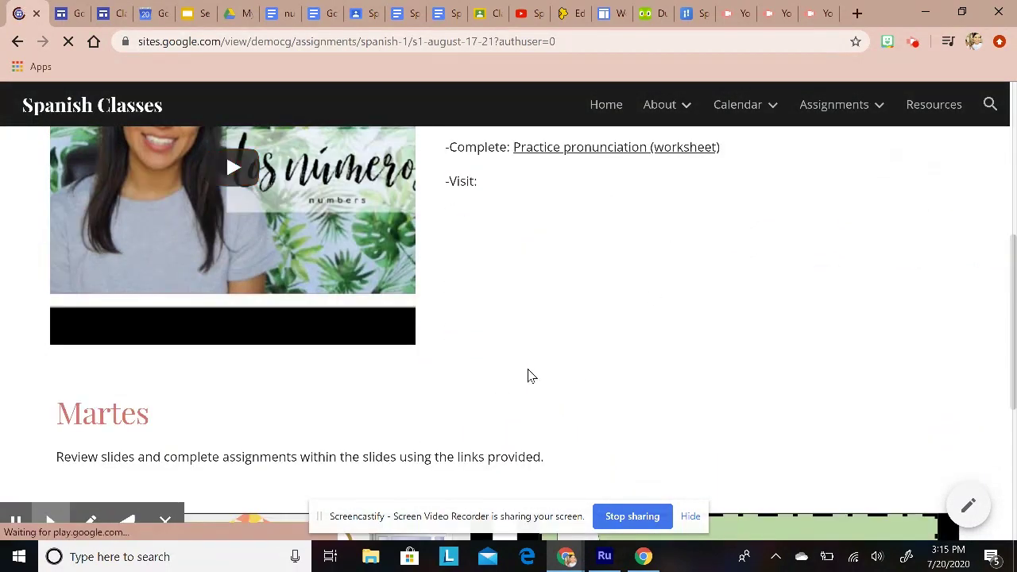
scroll(574, 354, down, 4)
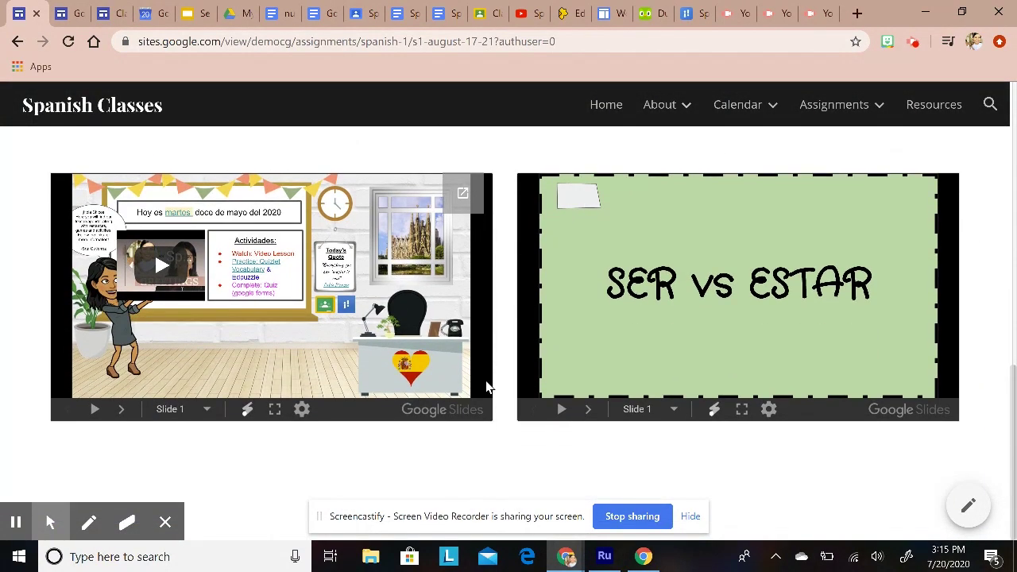
scroll(486, 387, up, 10)
Step: Look over the Resources page, return to Home, and open a new browser tab
click(934, 110)
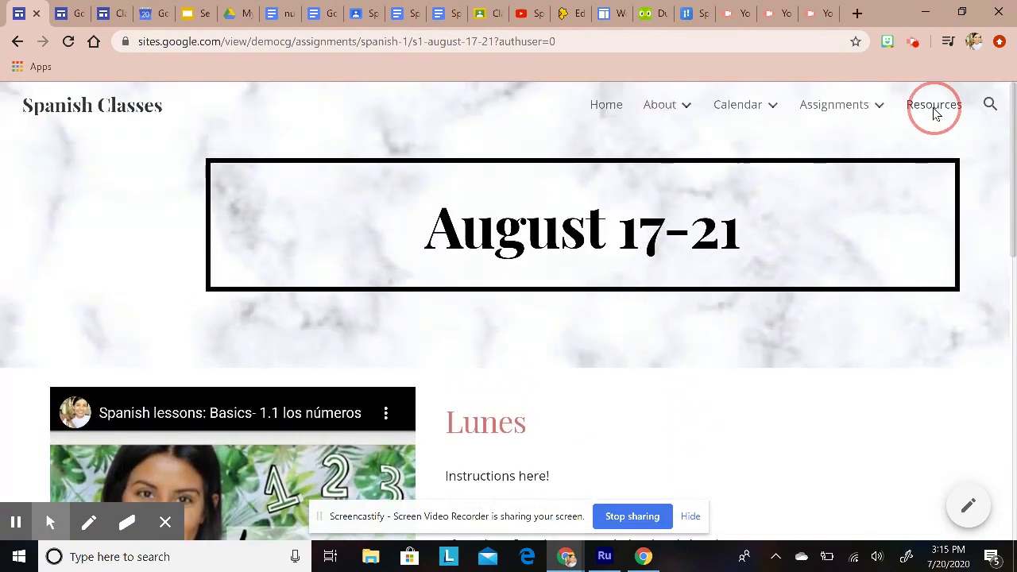
scroll(556, 349, down, 3)
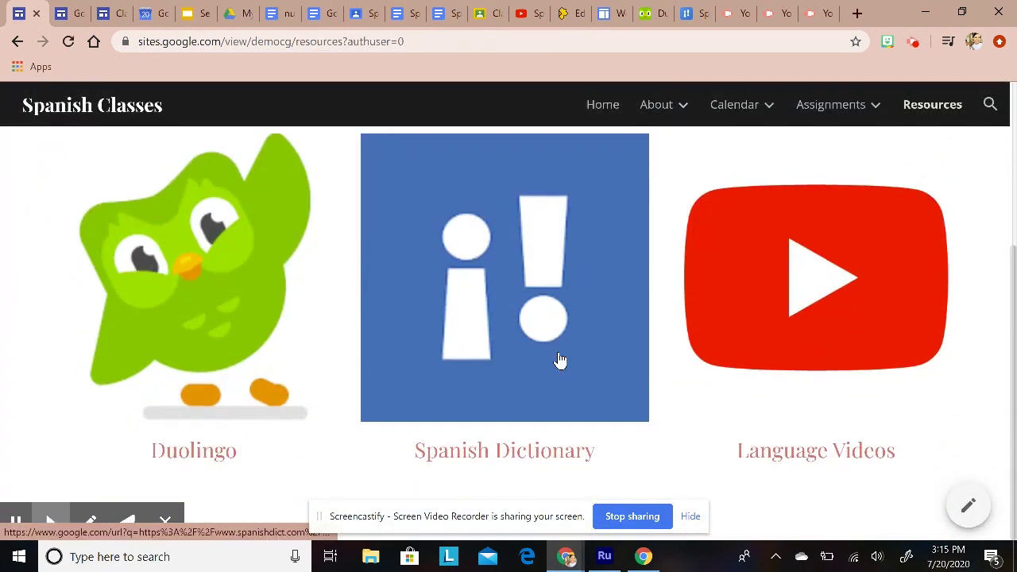
scroll(568, 372, up, 3)
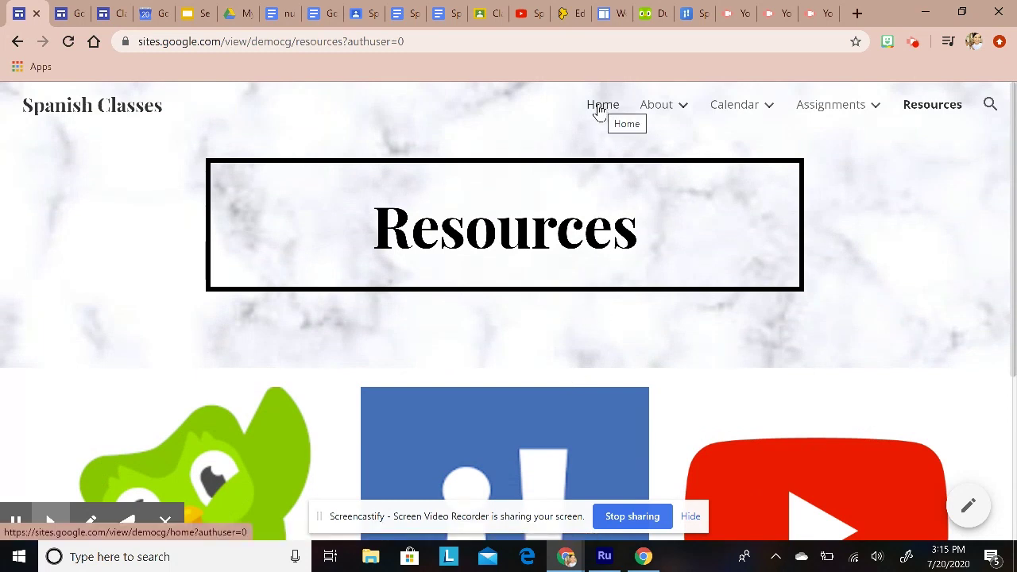
click(598, 111)
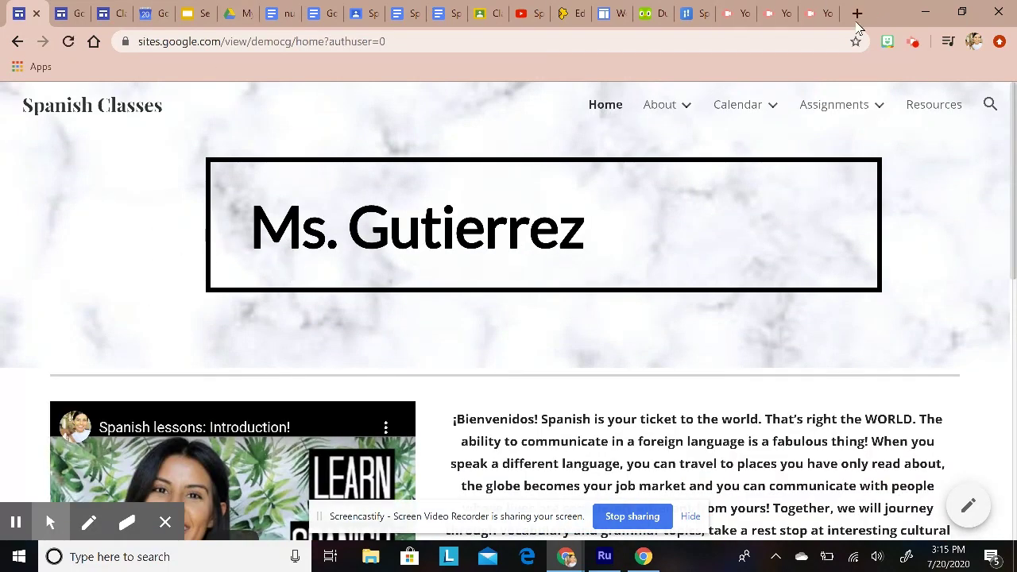
click(857, 13)
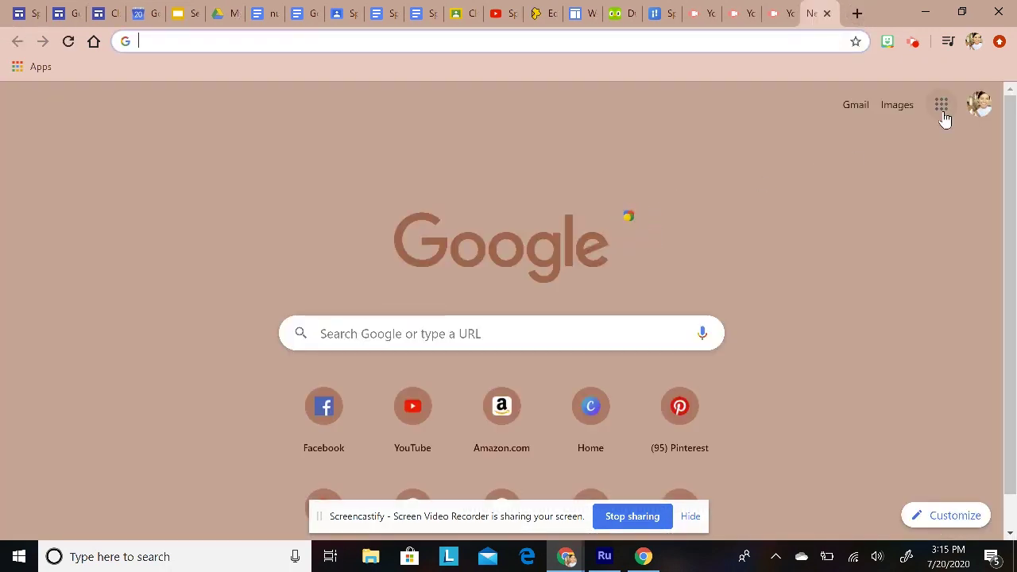
Step: Look through the Google apps launcher list
click(941, 108)
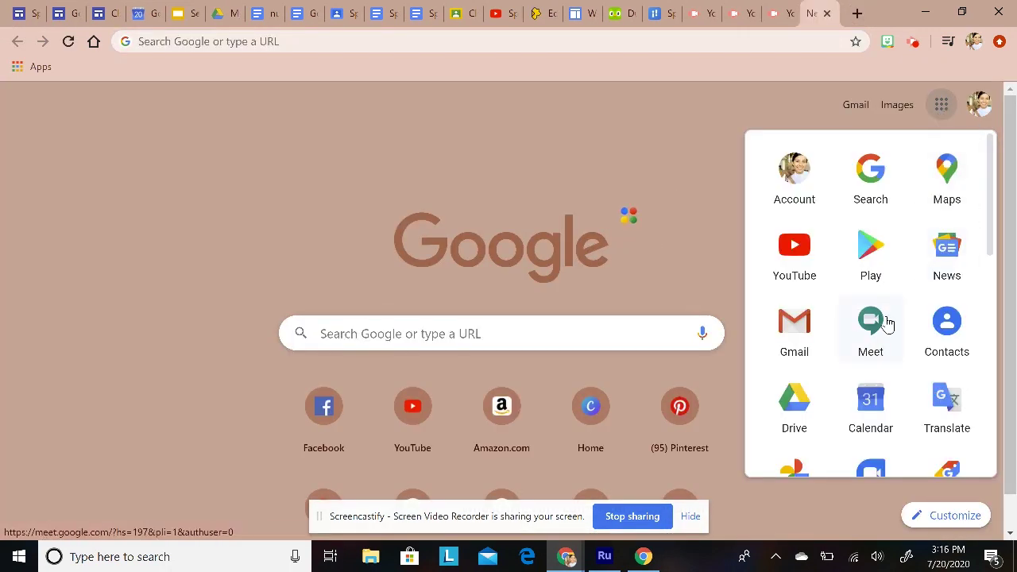
scroll(886, 326, down, 3)
scroll(835, 418, down, 2)
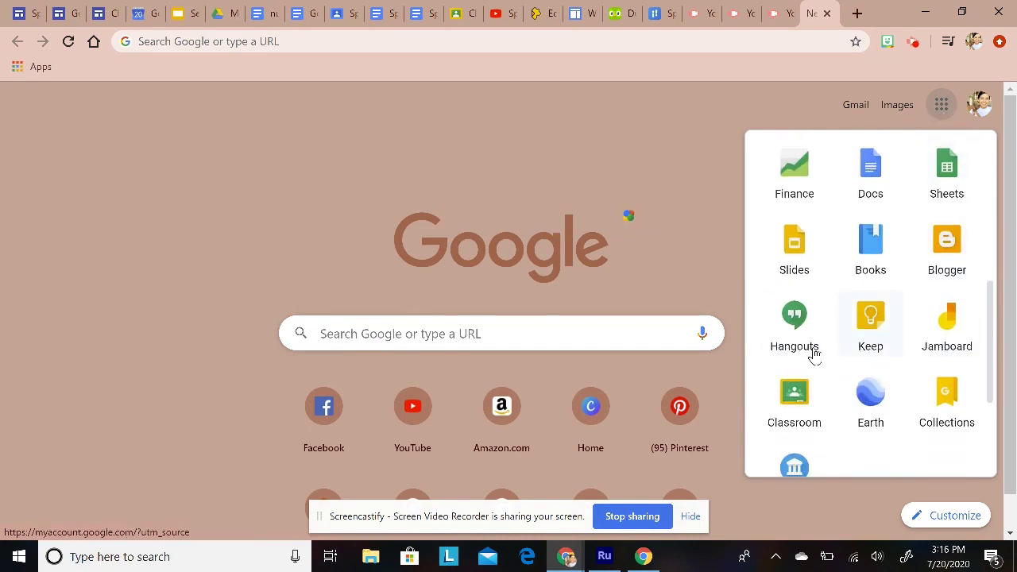
scroll(824, 368, down, 2)
scroll(829, 404, up, 6)
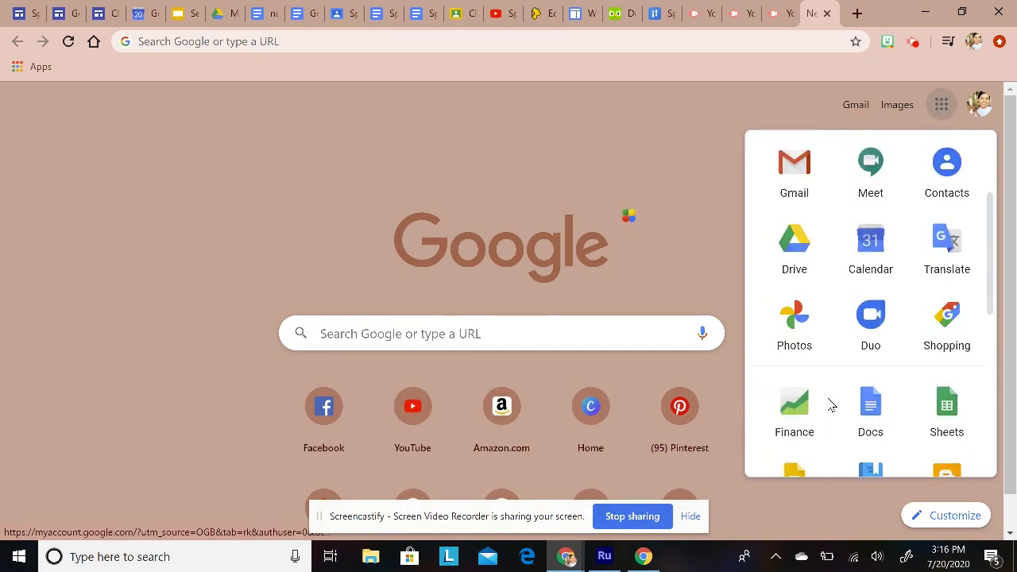
scroll(894, 235, up, 2)
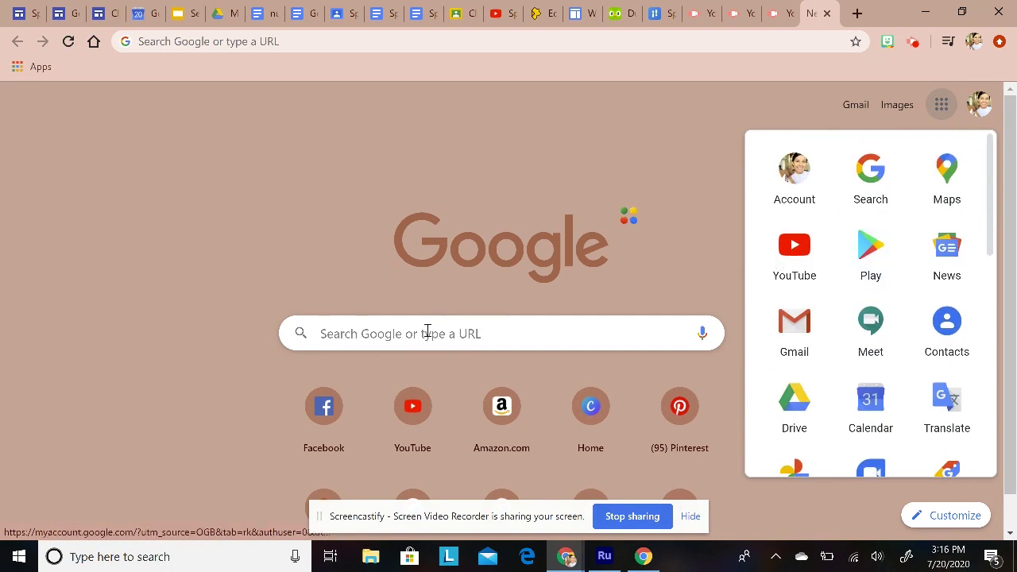
Step: Search Google for 'google.sites', trimming the /new ending from the suggested address
click(429, 333)
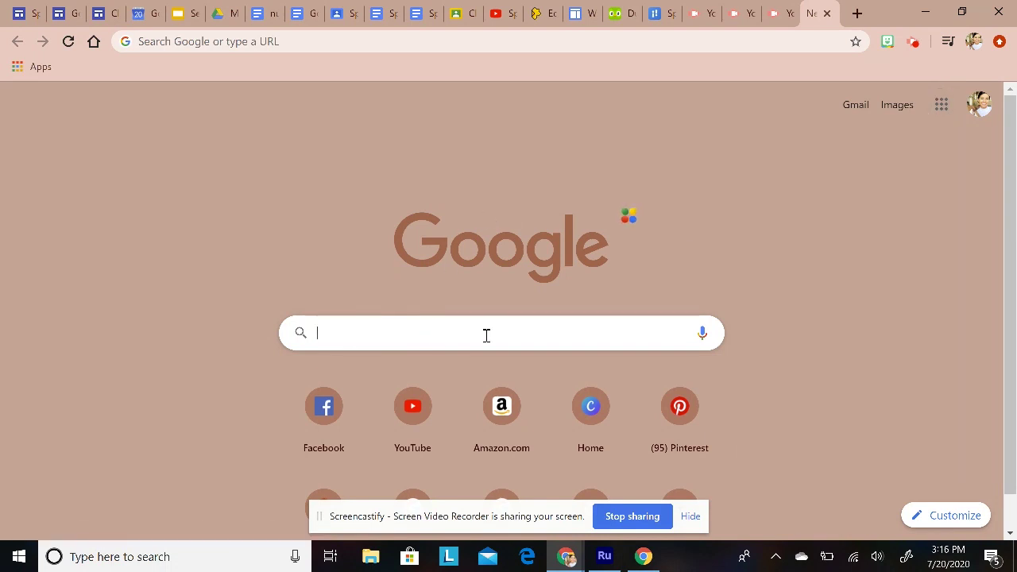
text(google.)
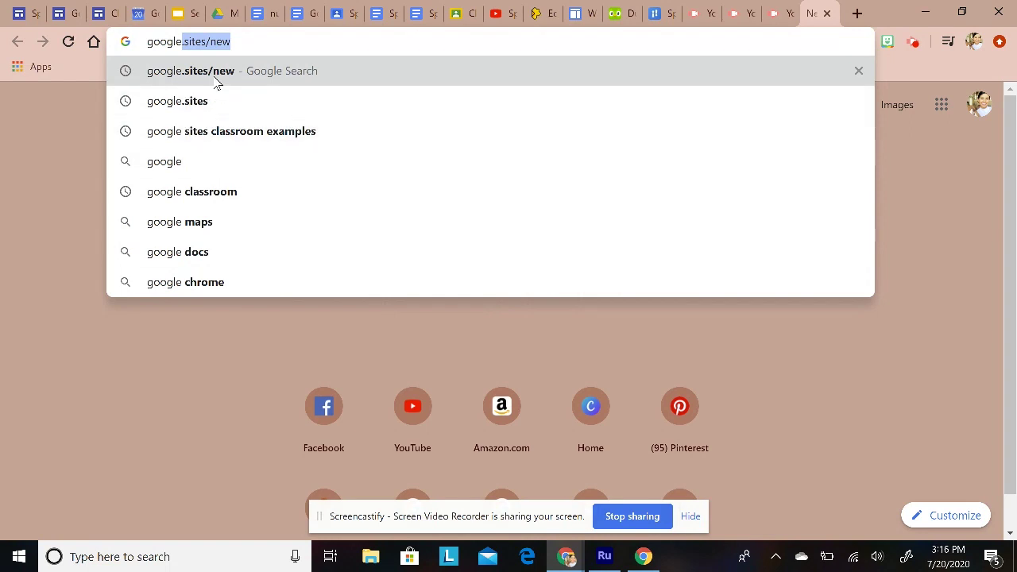
click(243, 43)
drag(244, 43, 211, 43)
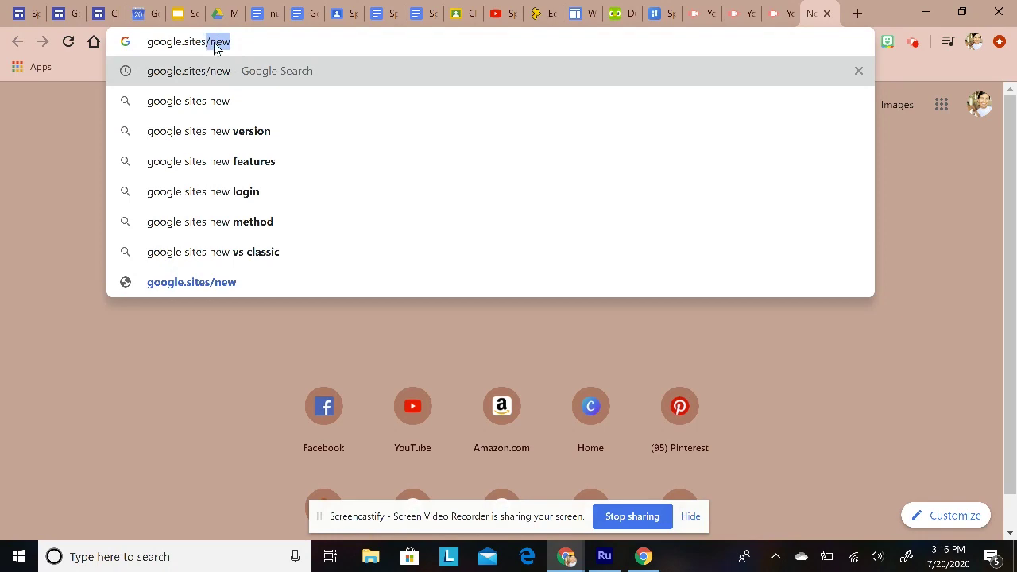
key(BackSpace)
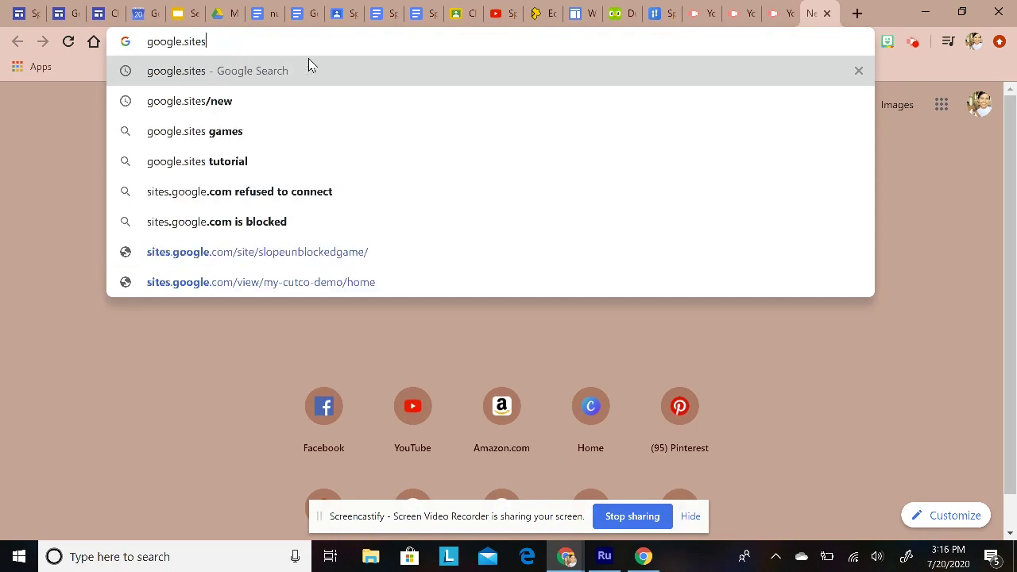
click(309, 64)
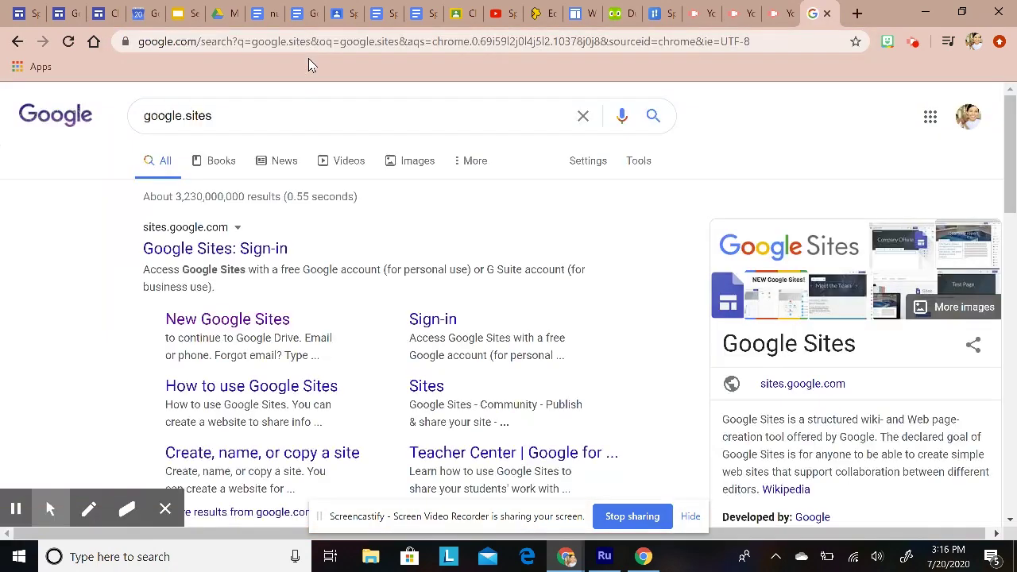
Step: Follow the New Google Sites result to the sites.google.com/new start page
scroll(321, 333, down, 1)
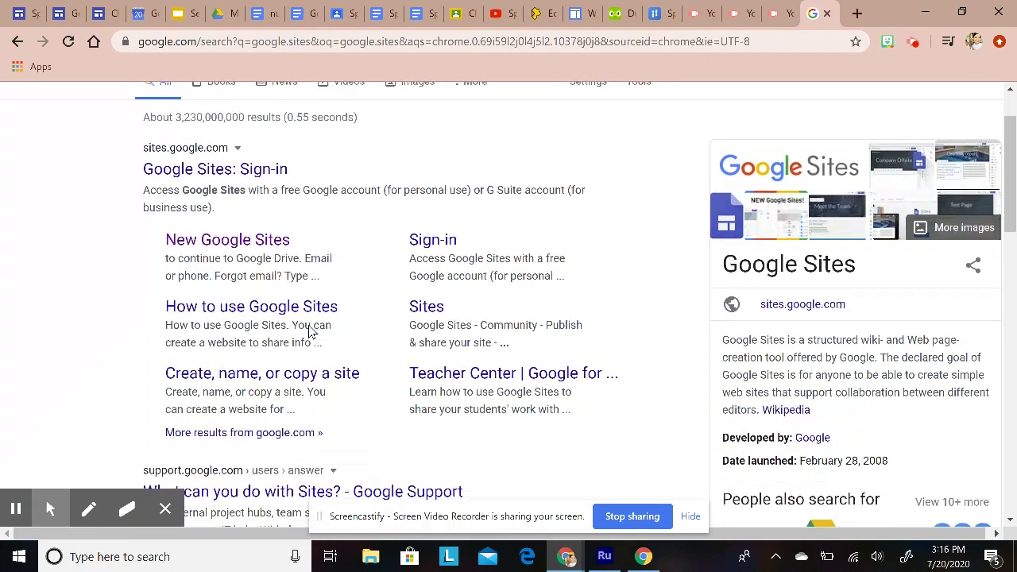
click(227, 245)
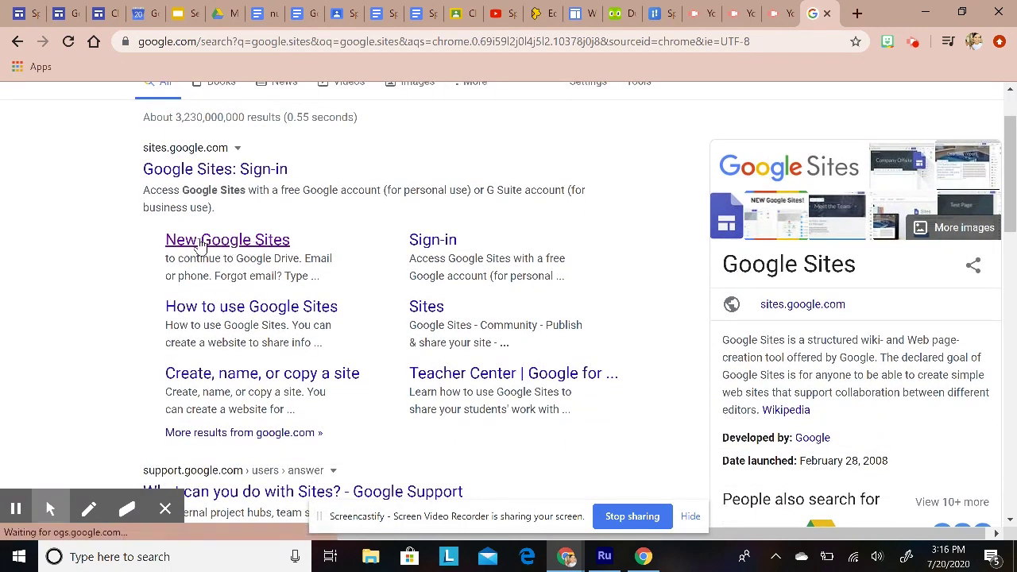
click(214, 245)
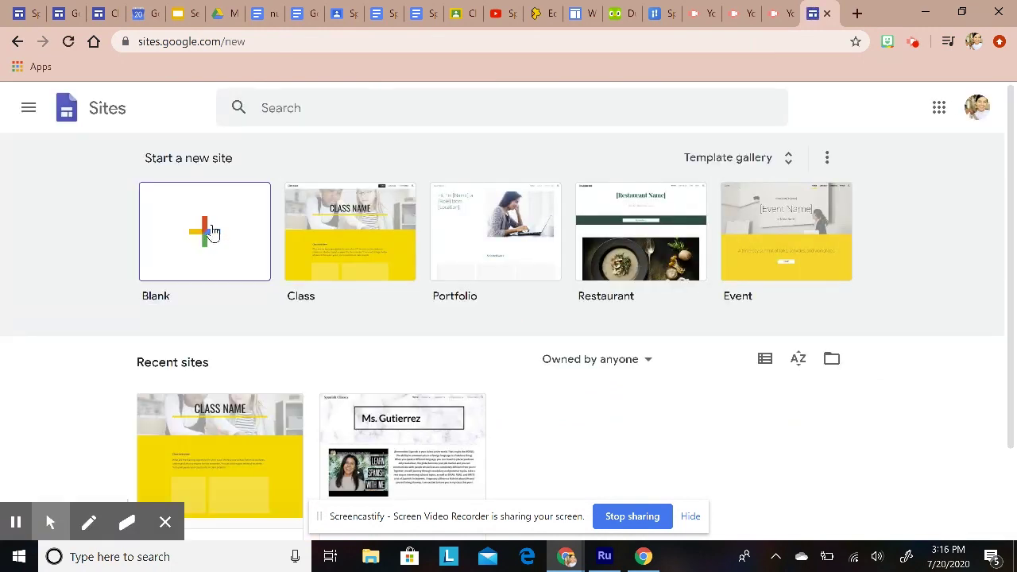
click(208, 228)
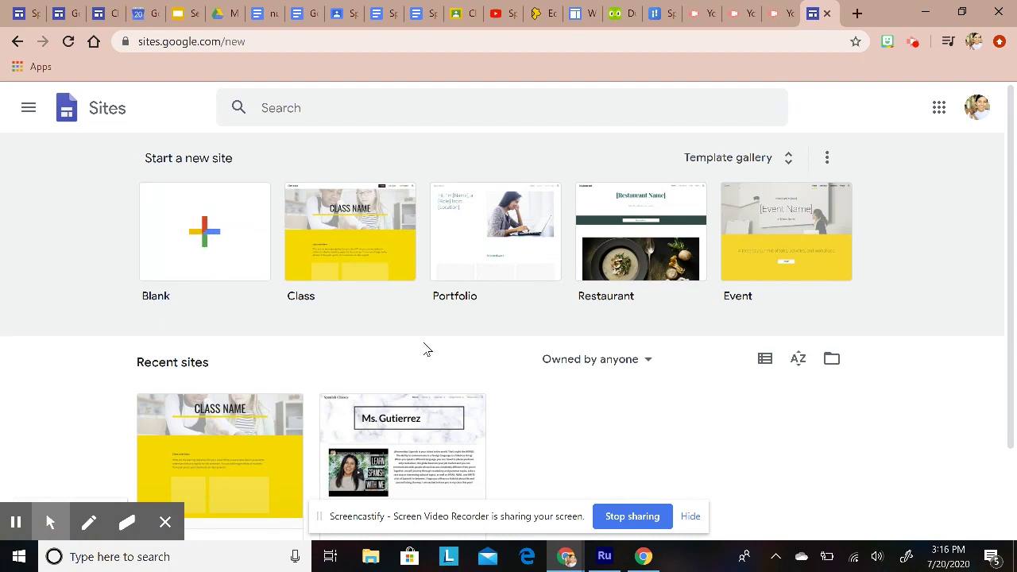
scroll(425, 354, down, 2)
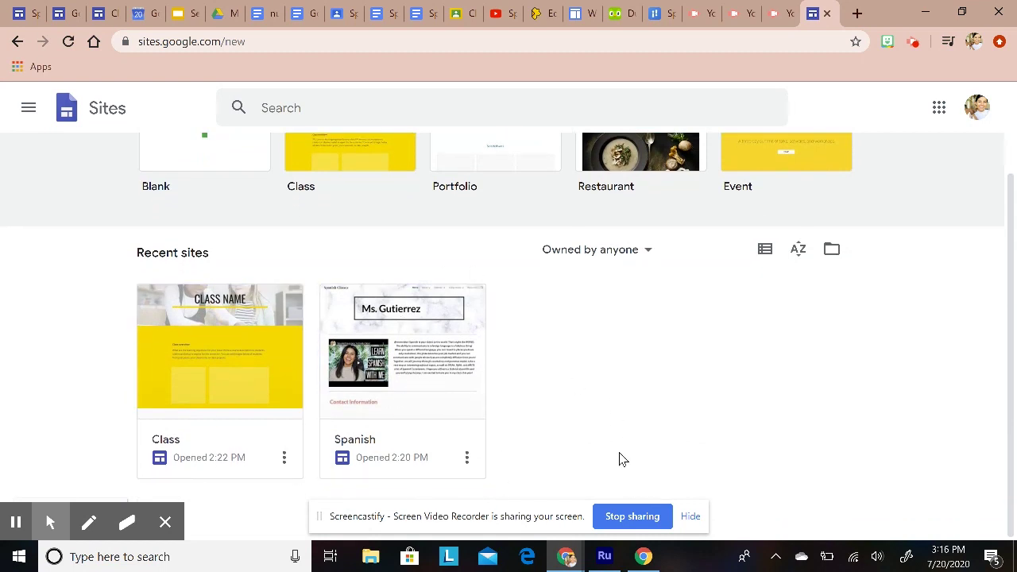
scroll(624, 452, up, 2)
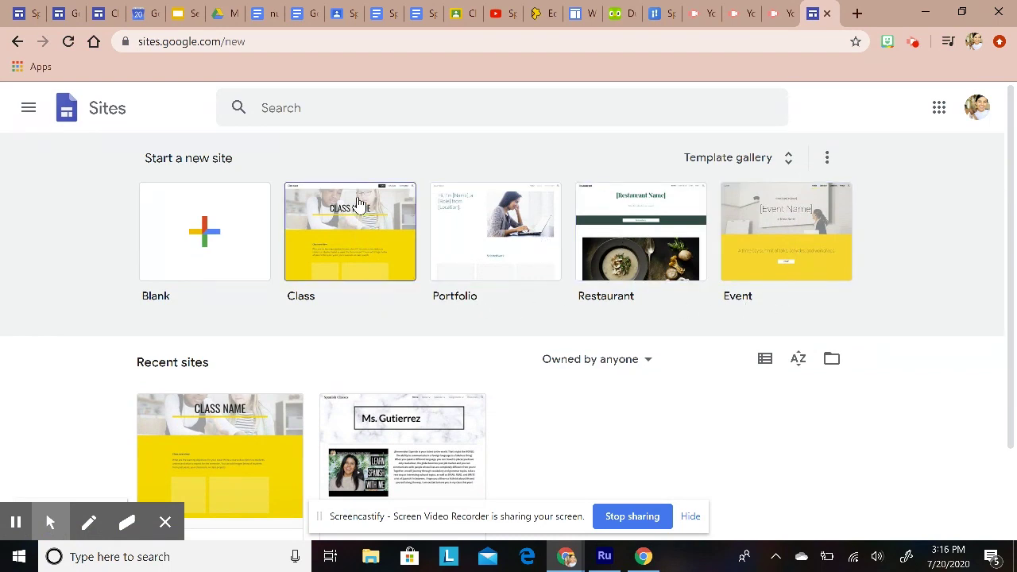
Step: Start a Class-template site, review its title and class photo, then switch to the older site's tab
click(327, 235)
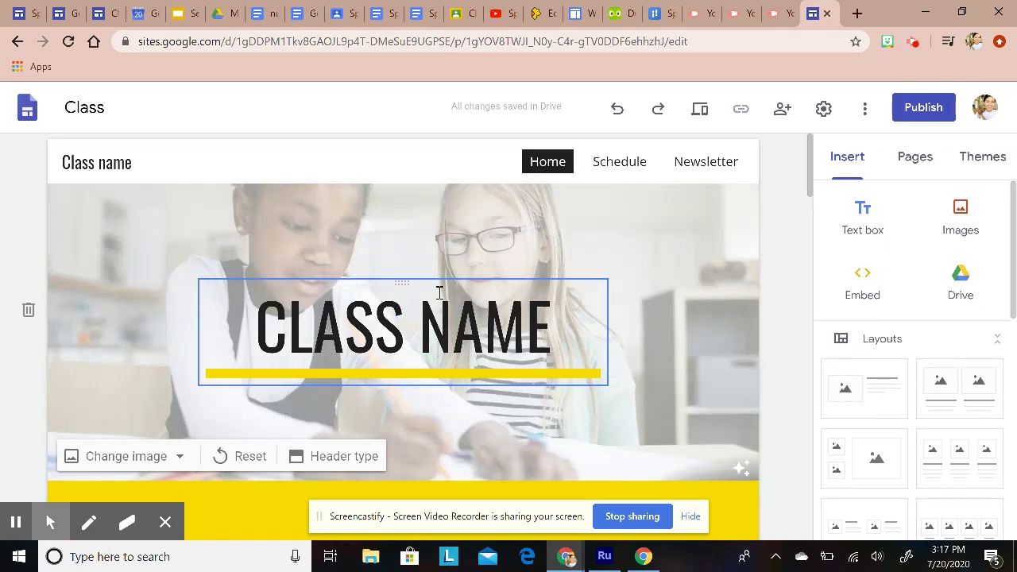
click(477, 293)
scroll(533, 342, down, 2)
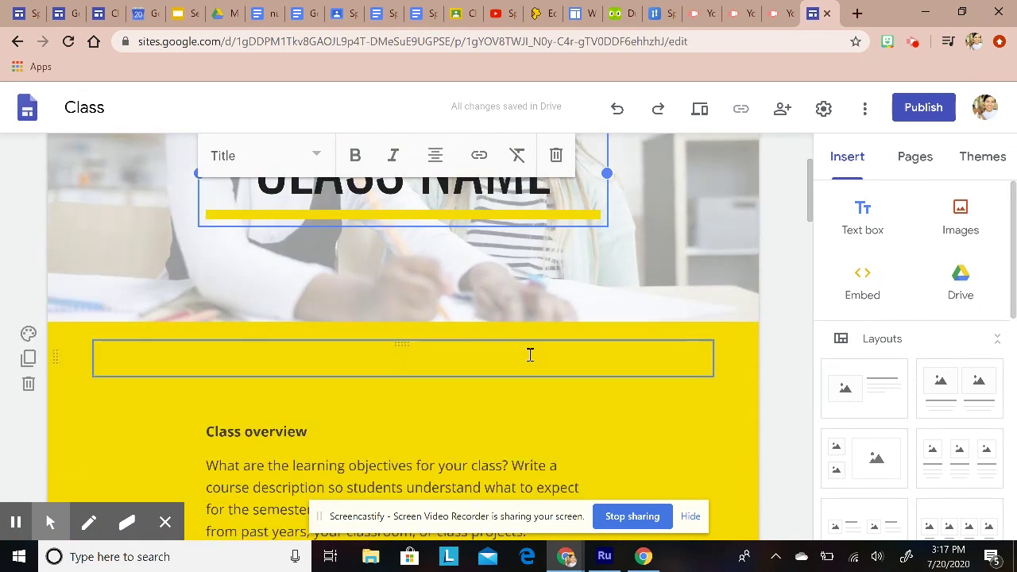
scroll(529, 355, down, 10)
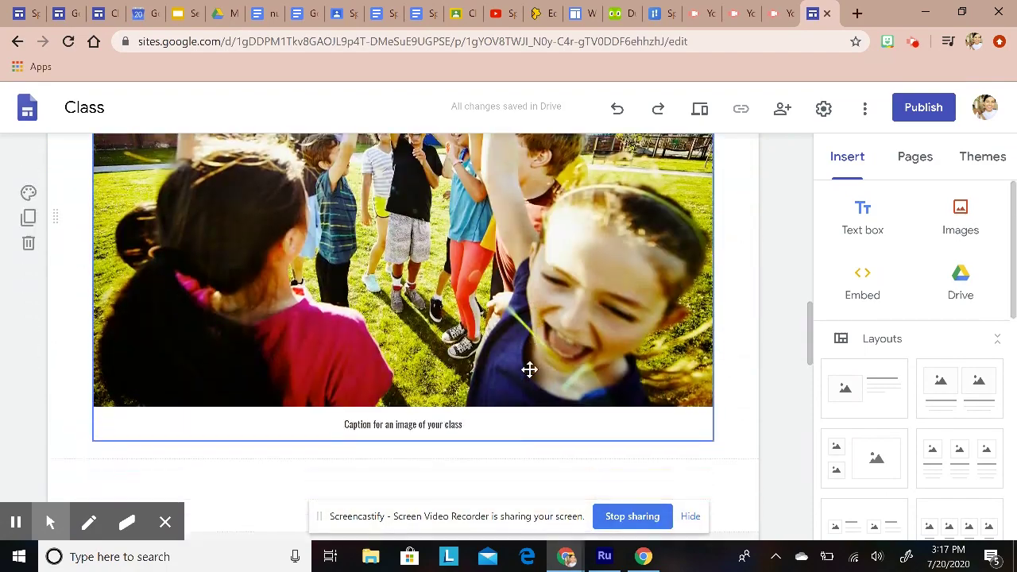
scroll(529, 369, down, 1)
click(351, 245)
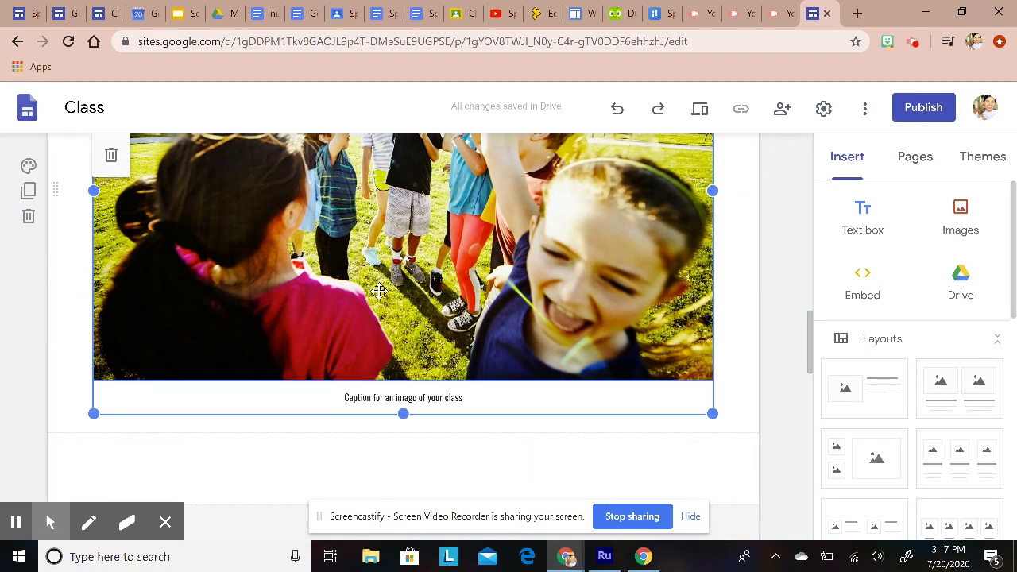
scroll(380, 291, up, 4)
scroll(401, 358, down, 15)
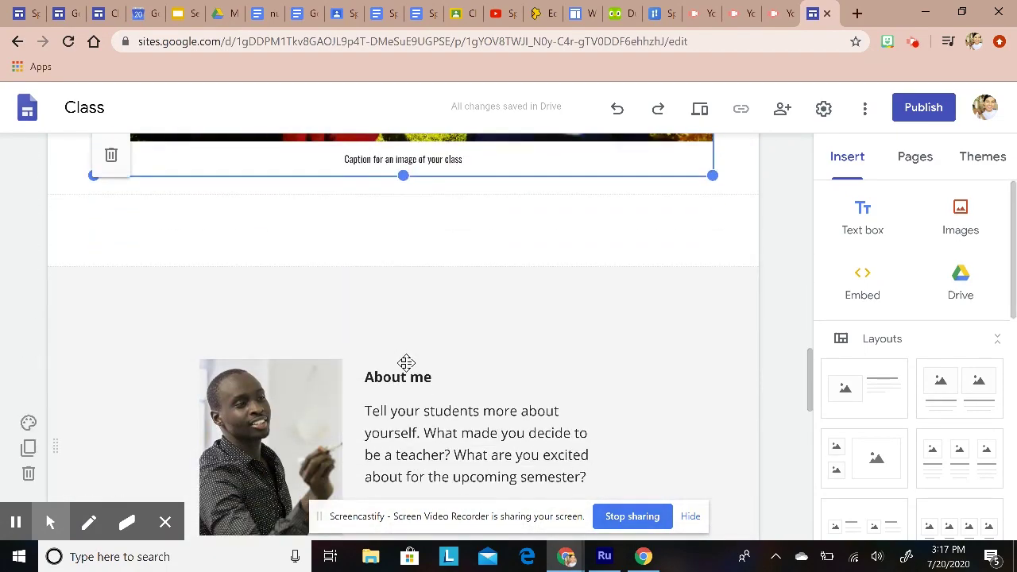
scroll(413, 429, up, 12)
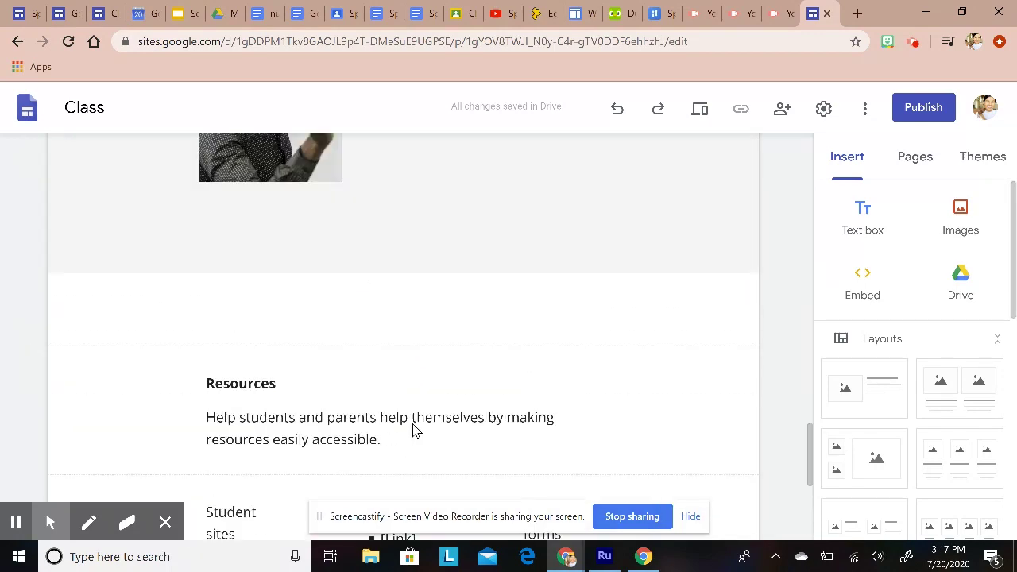
scroll(412, 375, up, 8)
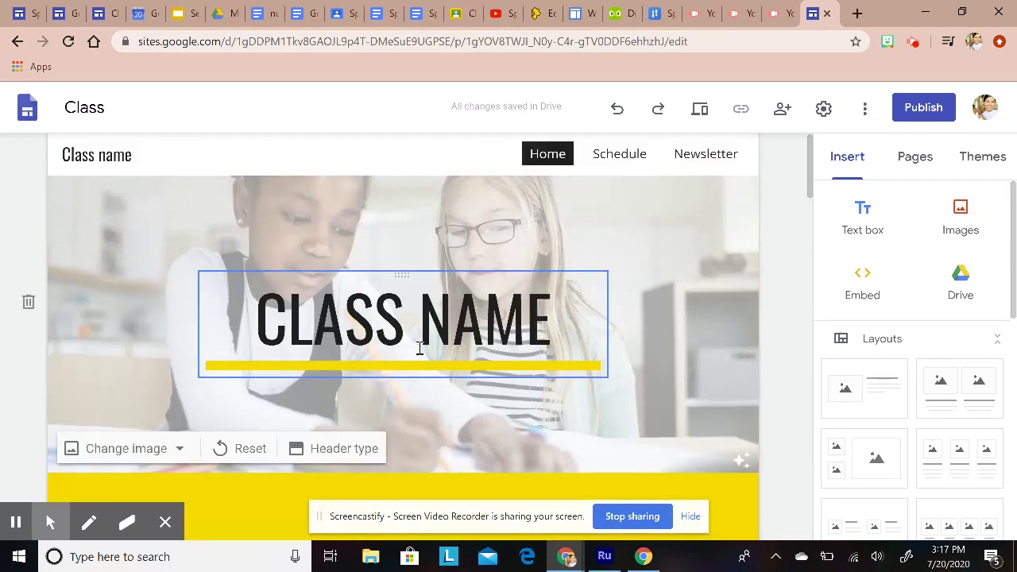
click(112, 13)
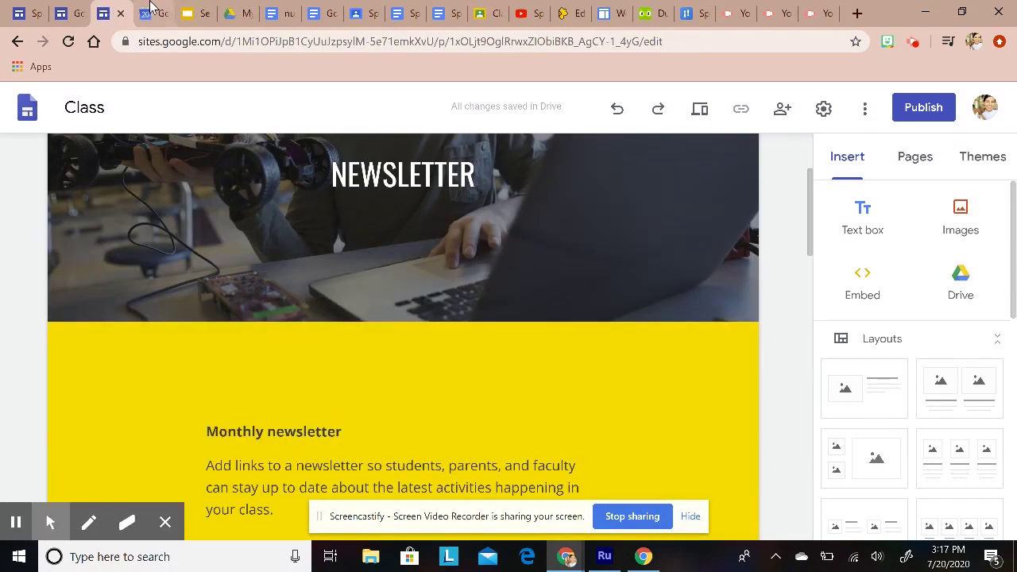
Step: Close the Newsletter tab and start a new Blank site from the Sites start page
click(122, 15)
click(80, 14)
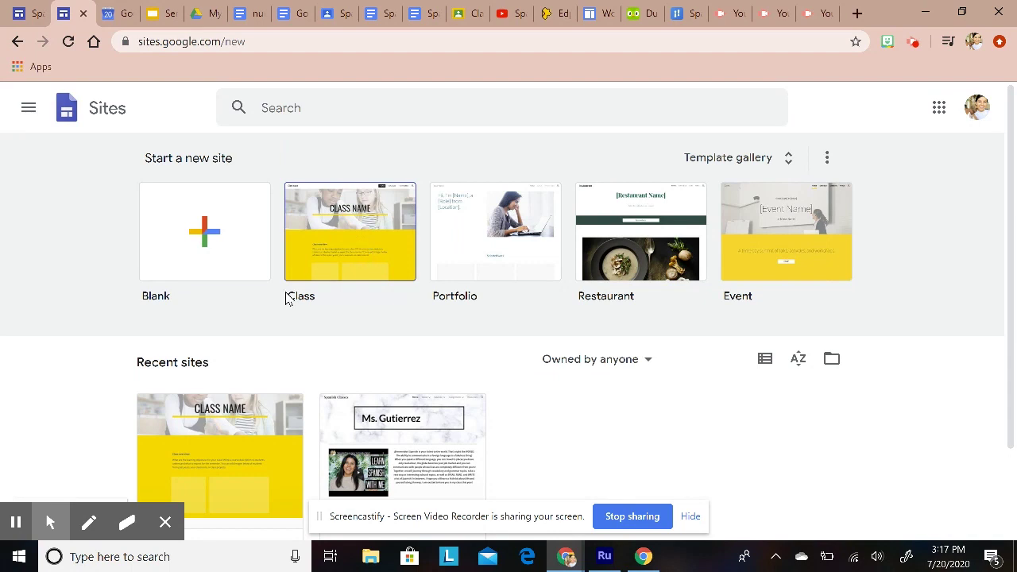
click(207, 244)
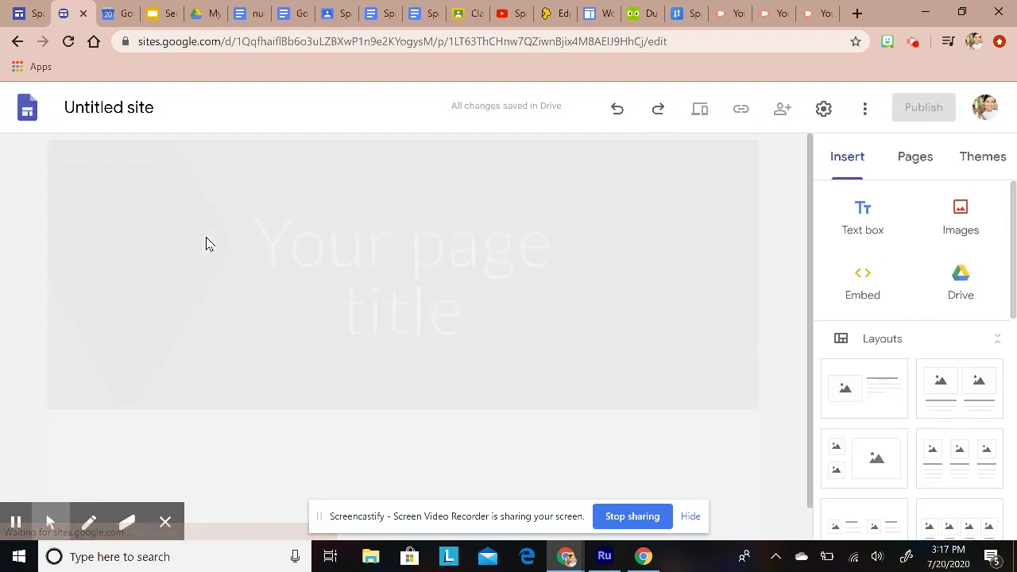
Step: Replace the placeholder page title with 'Ms. Gutierrez' and widen the title box to centre it
scroll(636, 281, down, 1)
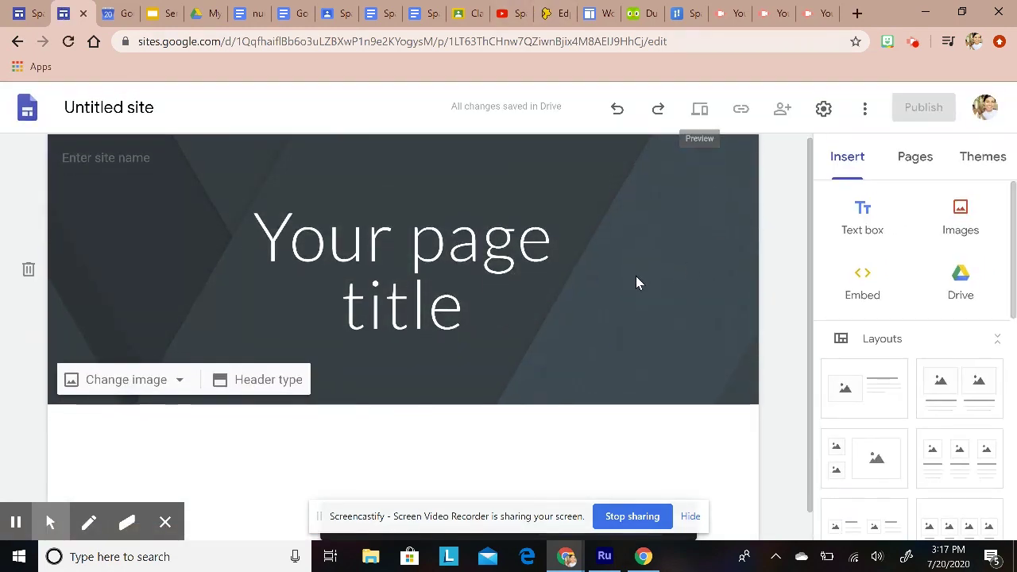
scroll(638, 369, up, 1)
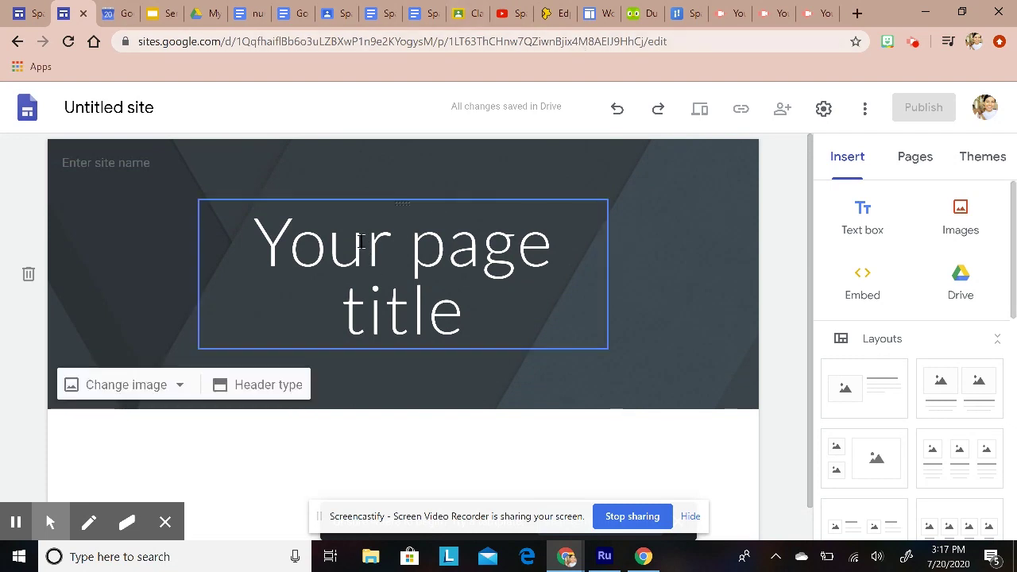
click(413, 307)
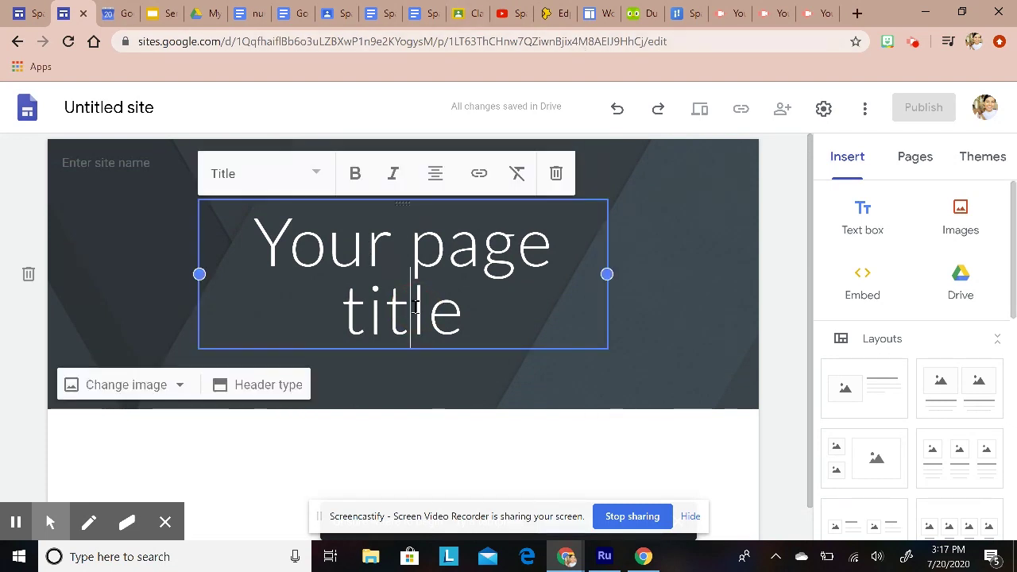
click(486, 319)
drag(476, 319, 243, 204)
key(BackSpace)
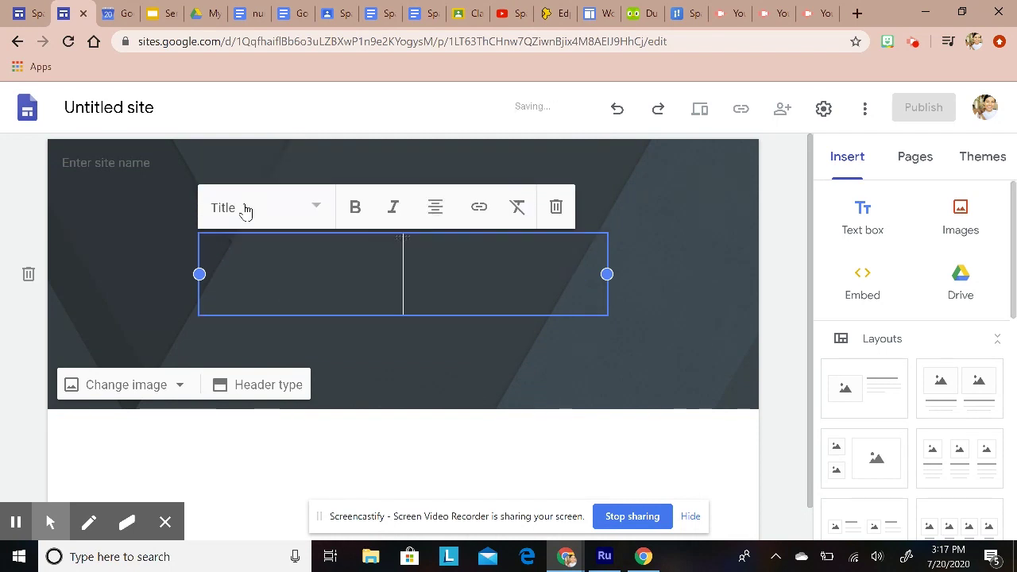
text(Ms)
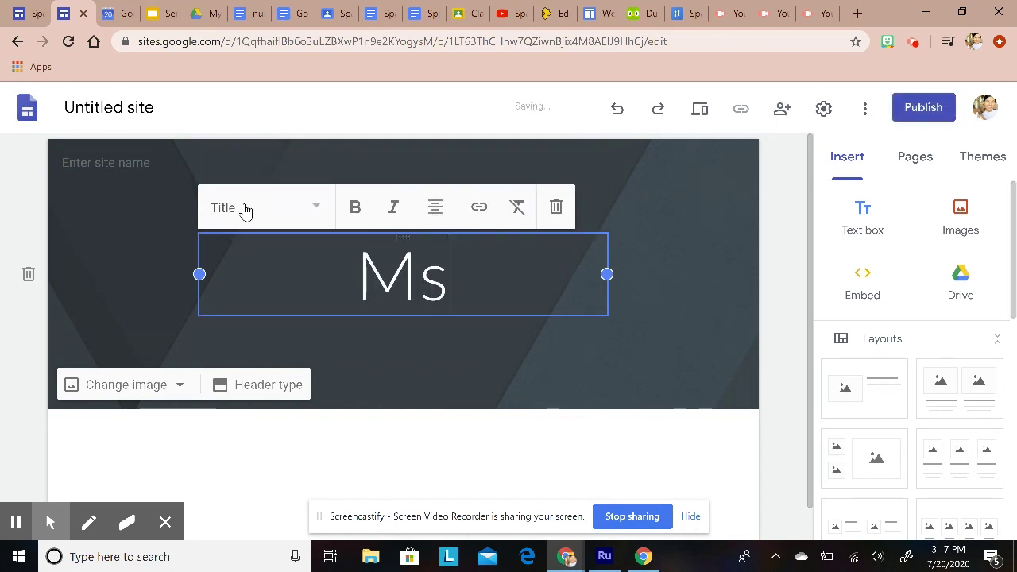
text(. Gutierrez)
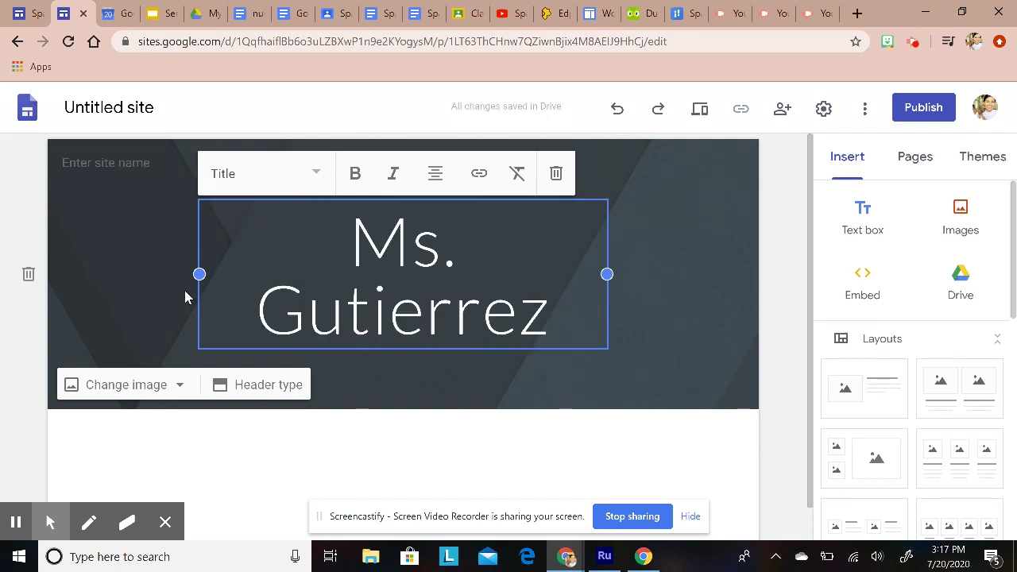
drag(198, 274, 148, 274)
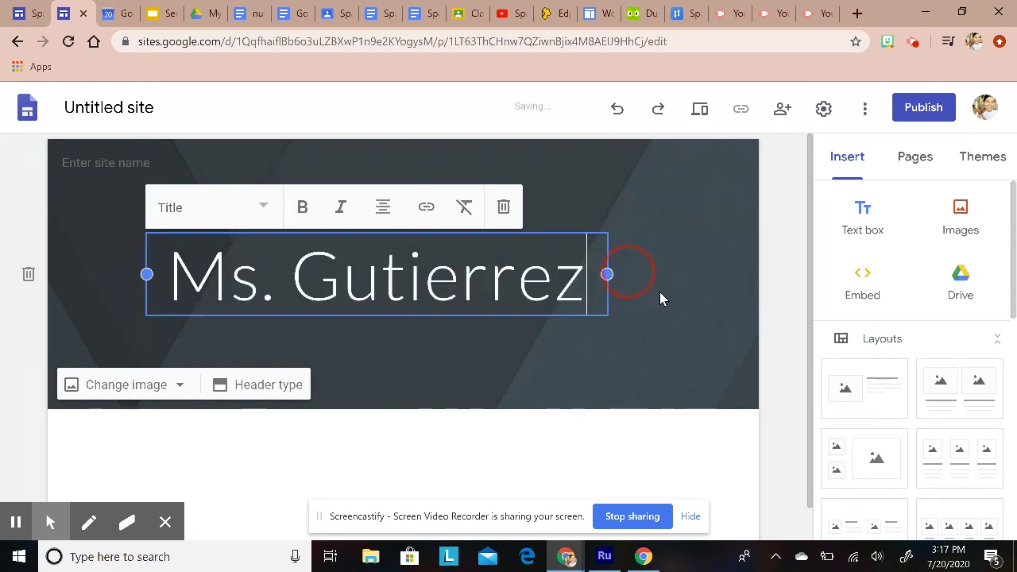
drag(606, 273, 659, 274)
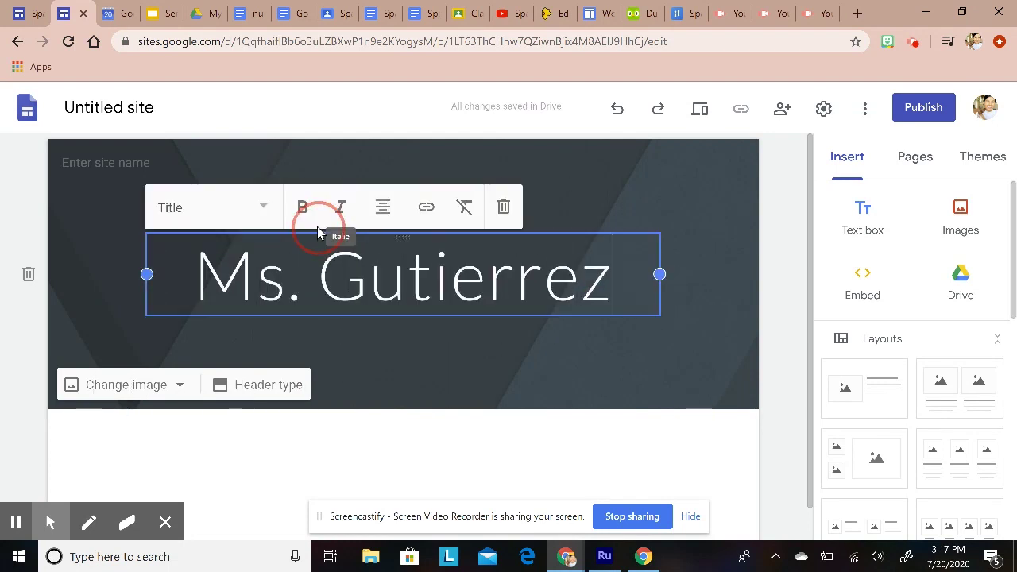
Step: Make the 'Ms. Gutierrez' title bold, keeping it in the Title style
click(282, 274)
drag(201, 282, 626, 274)
click(301, 207)
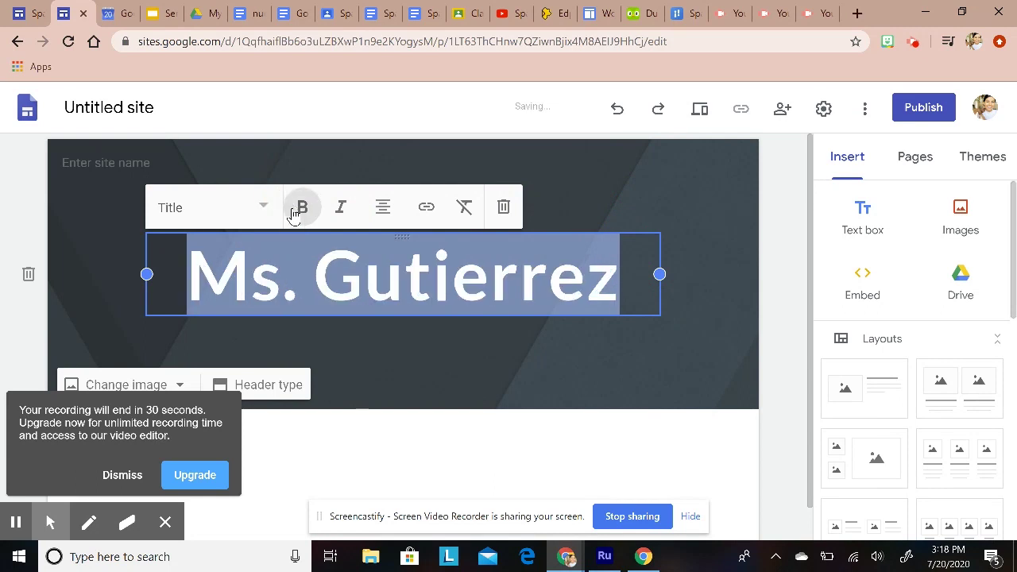
click(264, 208)
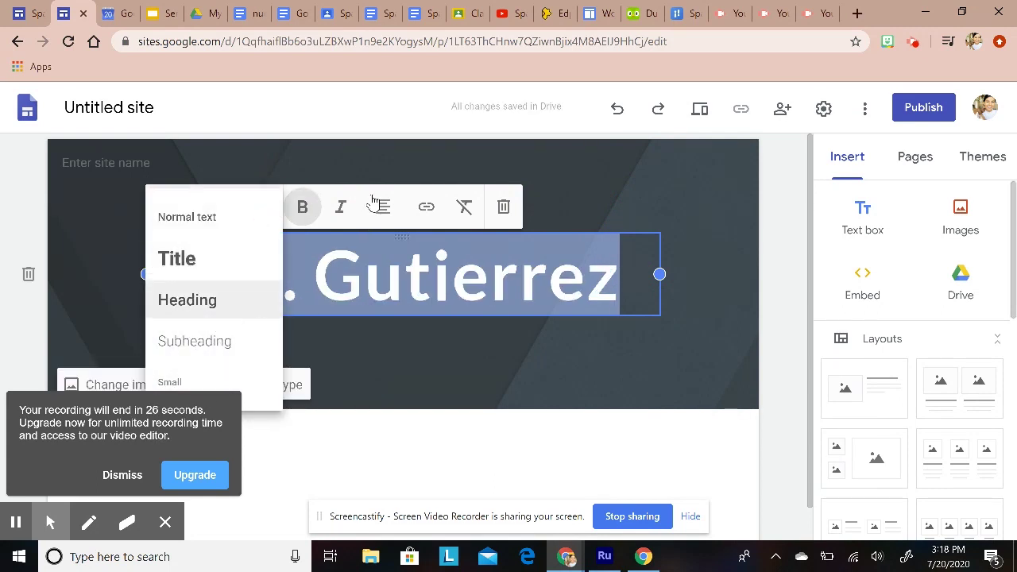
click(122, 475)
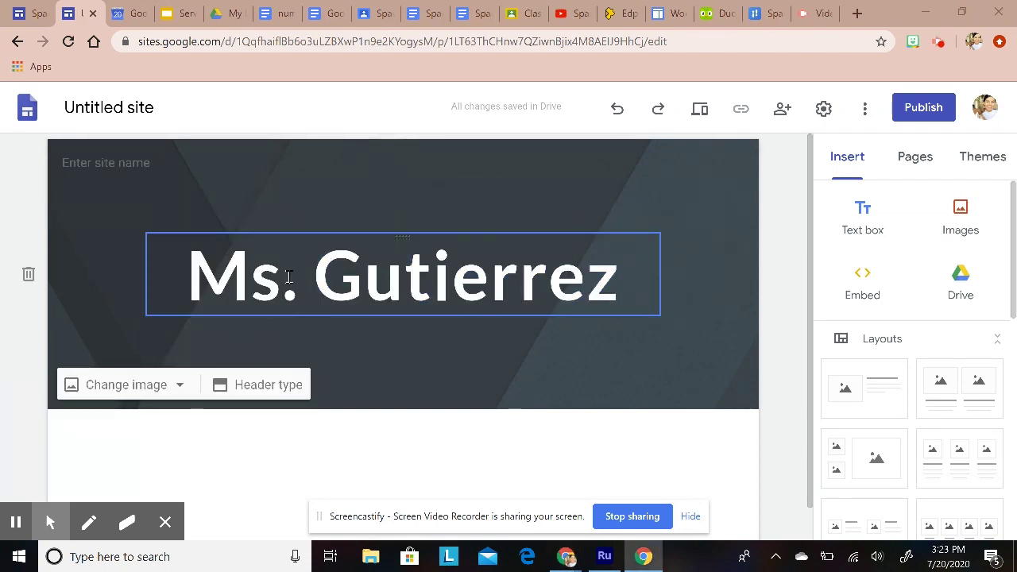
Step: Open the header's Change image > Select image dialog and browse the available images
click(159, 212)
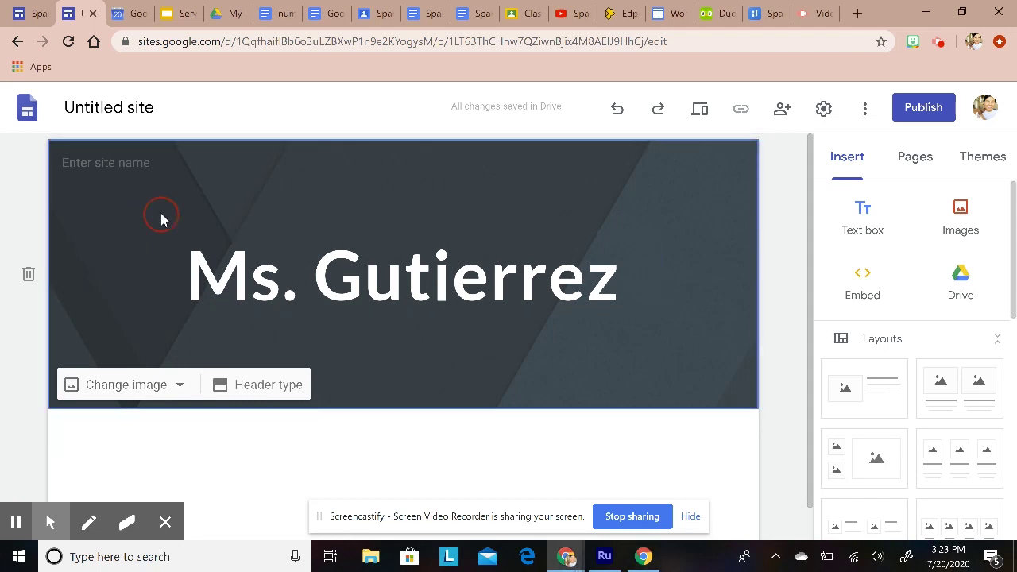
click(164, 386)
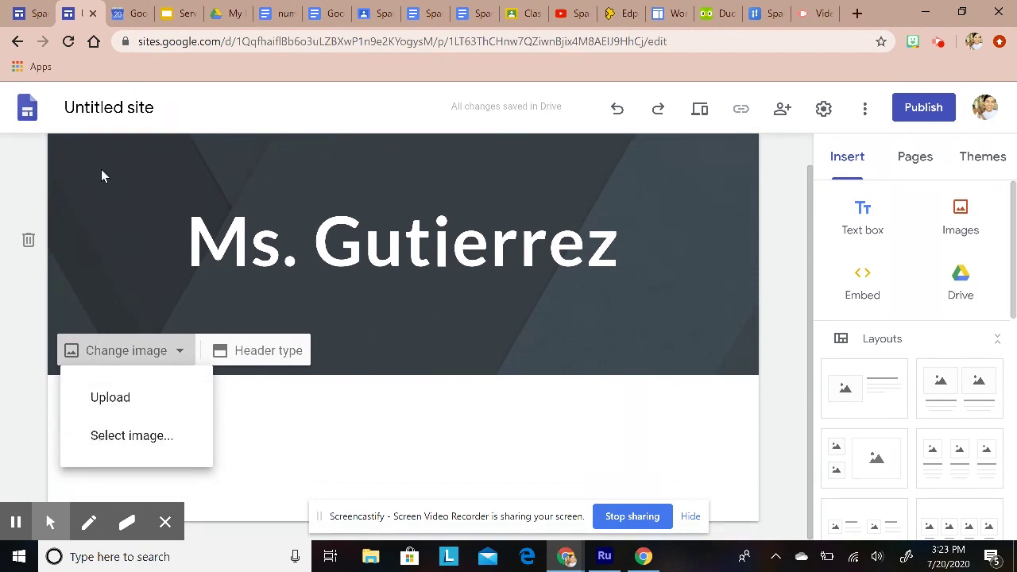
click(125, 445)
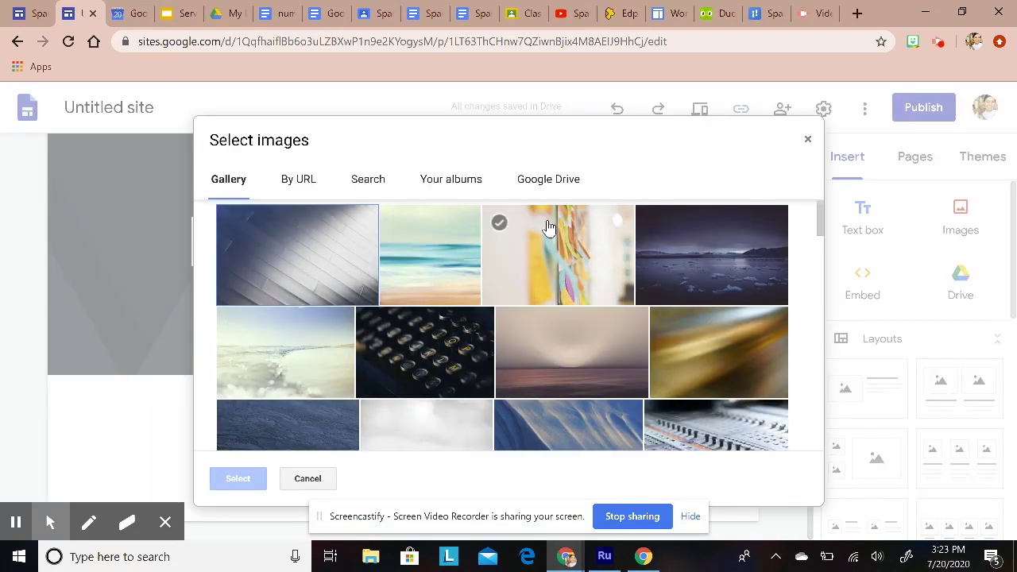
scroll(609, 313, down, 3)
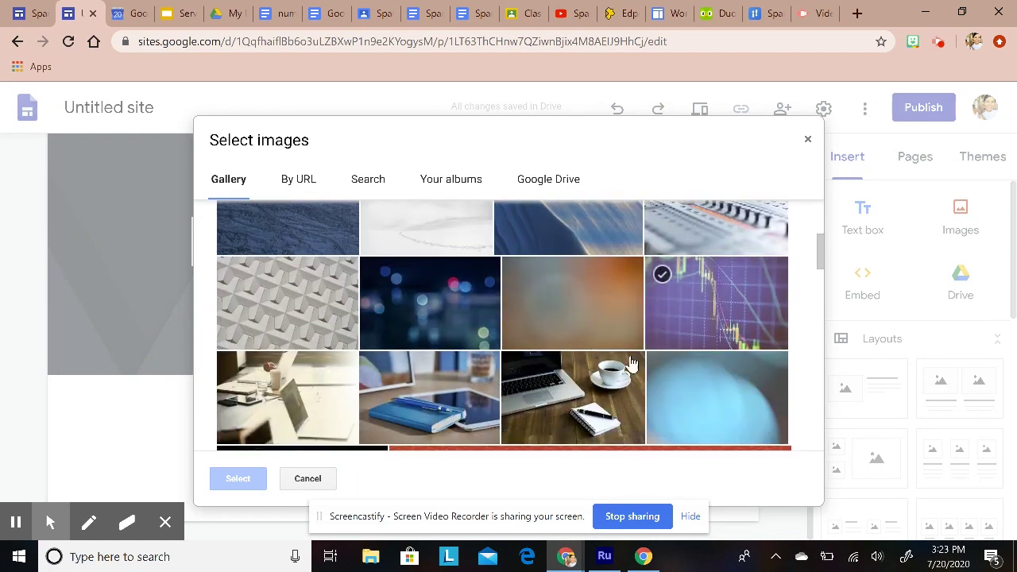
scroll(602, 384, down, 1)
scroll(624, 363, up, 1)
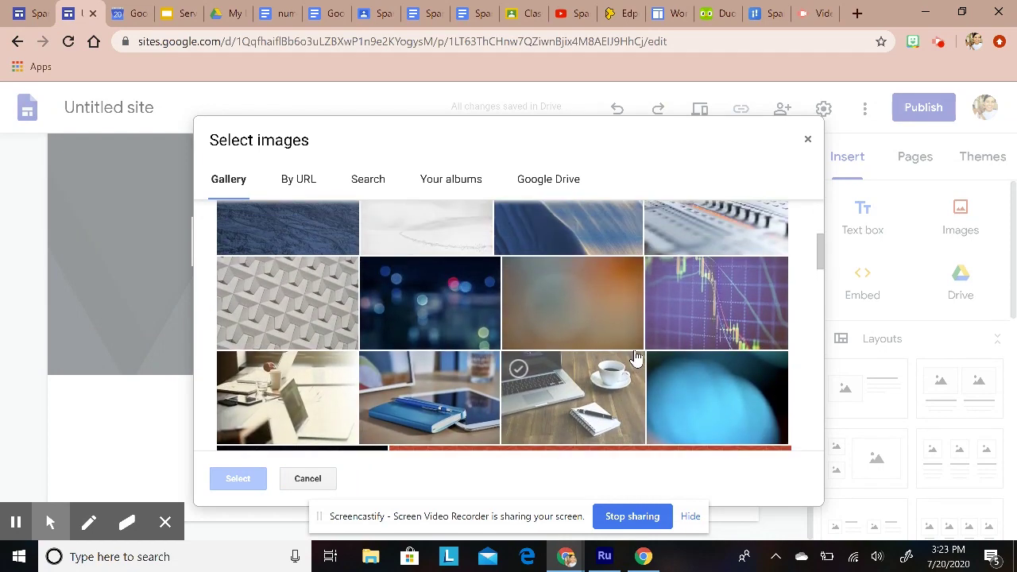
scroll(639, 362, up, 2)
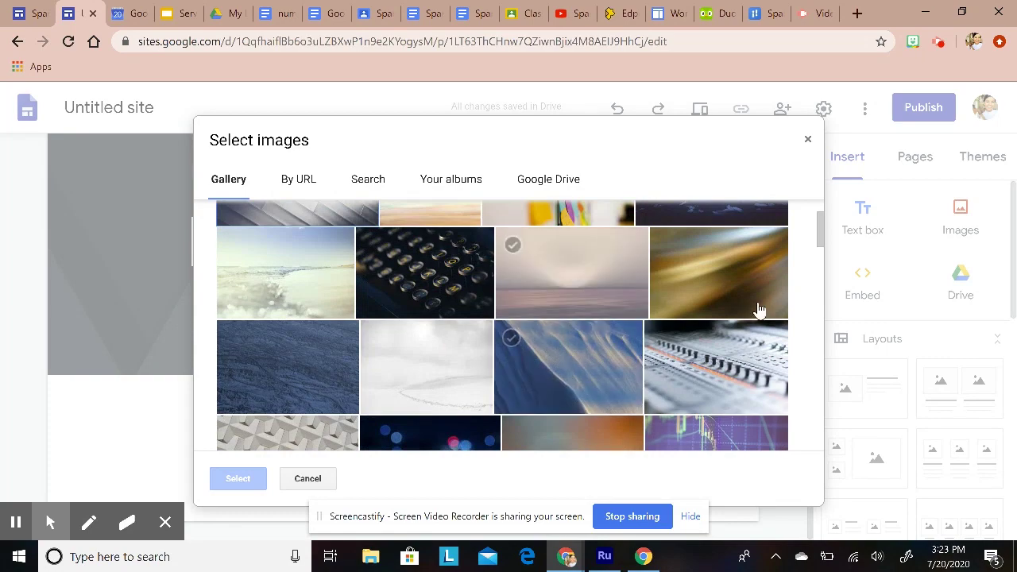
scroll(676, 324, up, 1)
scroll(678, 329, down, 15)
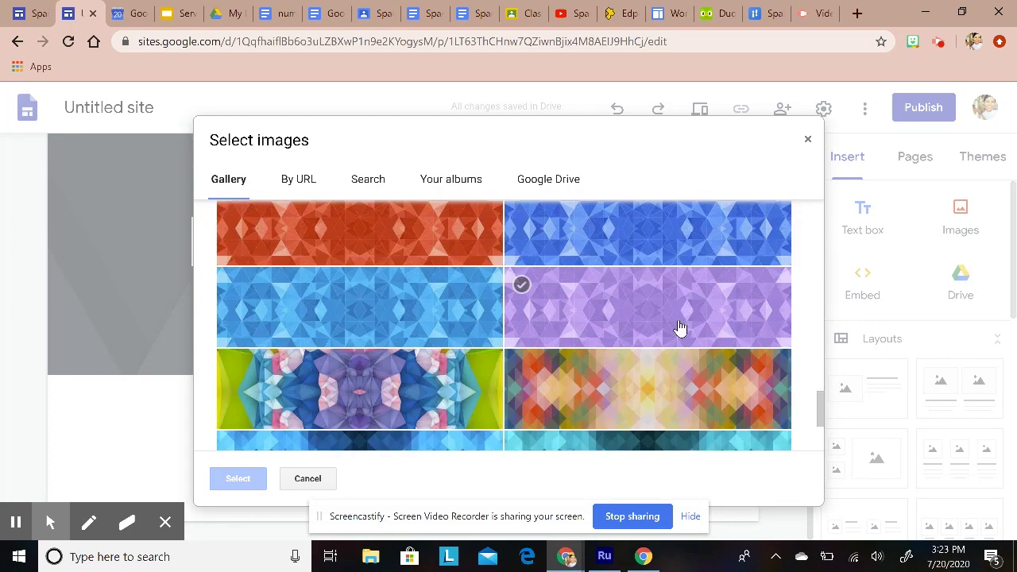
scroll(633, 342, down, 2)
scroll(617, 338, up, 10)
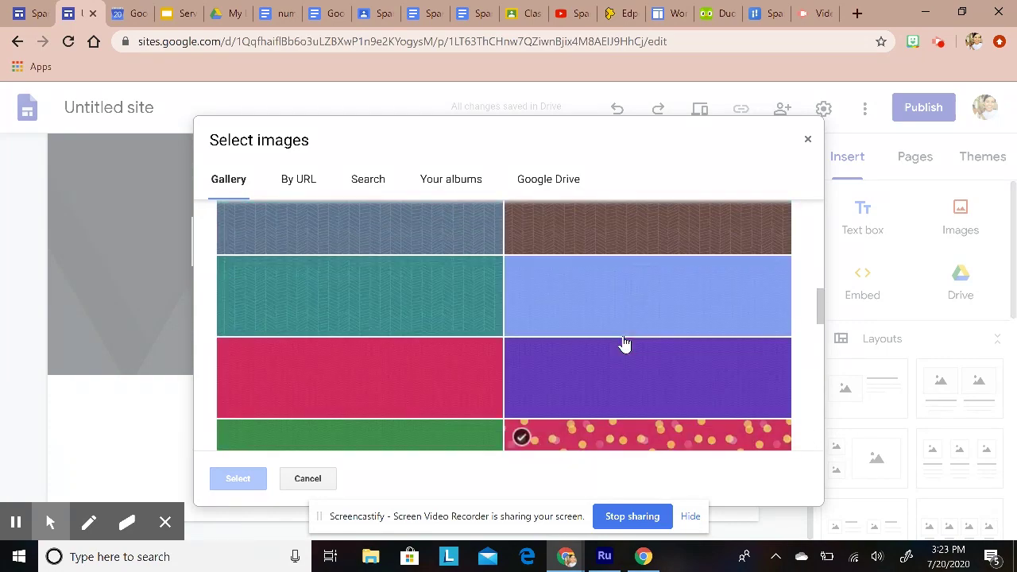
scroll(625, 344, up, 1)
scroll(676, 349, down, 2)
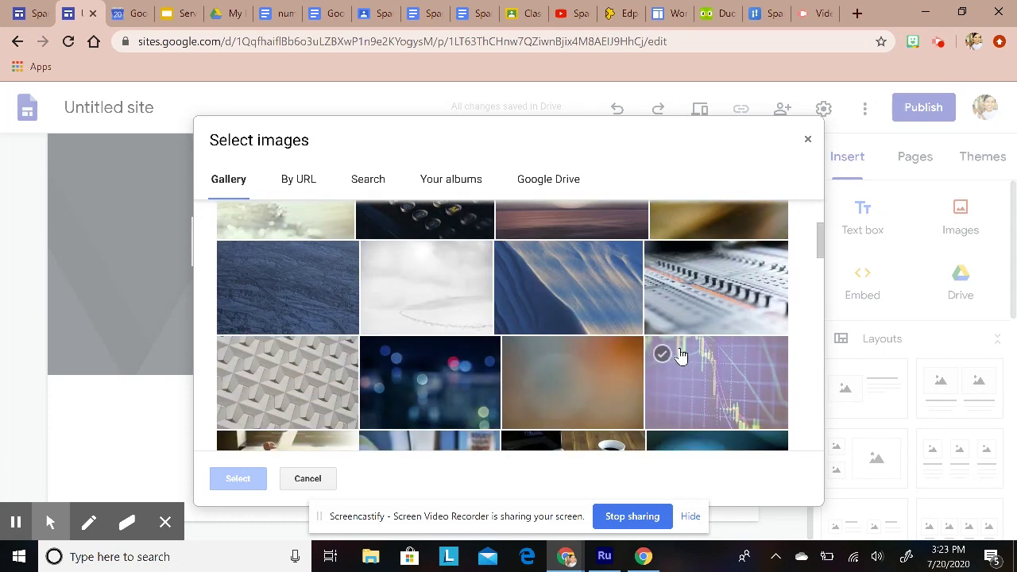
scroll(530, 425, down, 3)
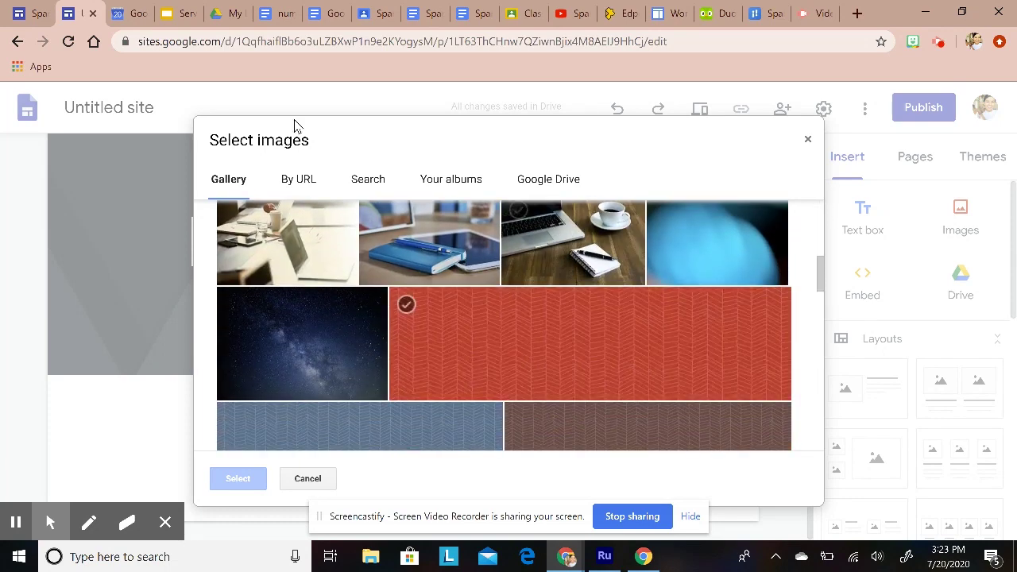
Step: Search images for 'marble' and use the white marble image as the header background
click(367, 183)
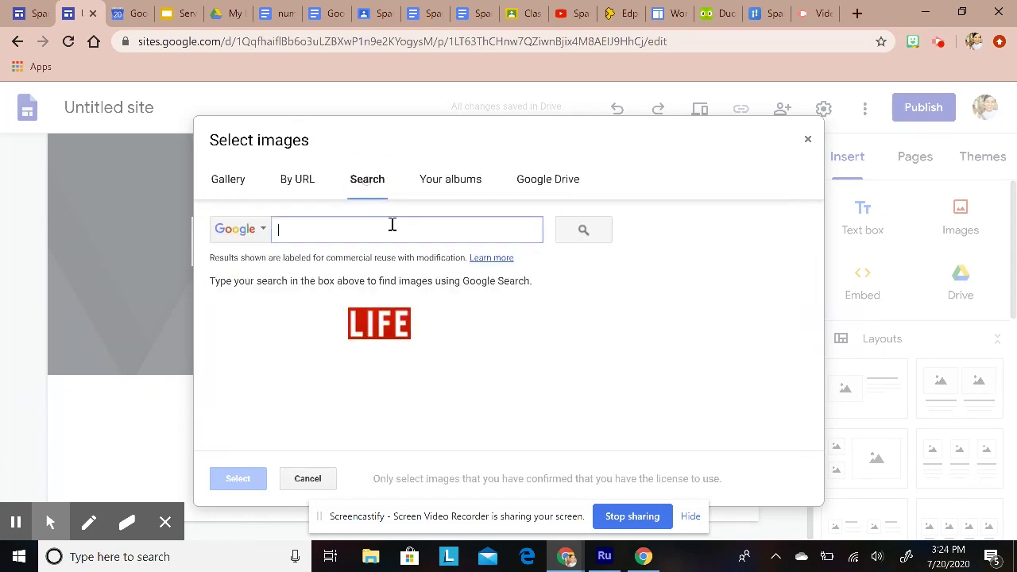
text(marble)
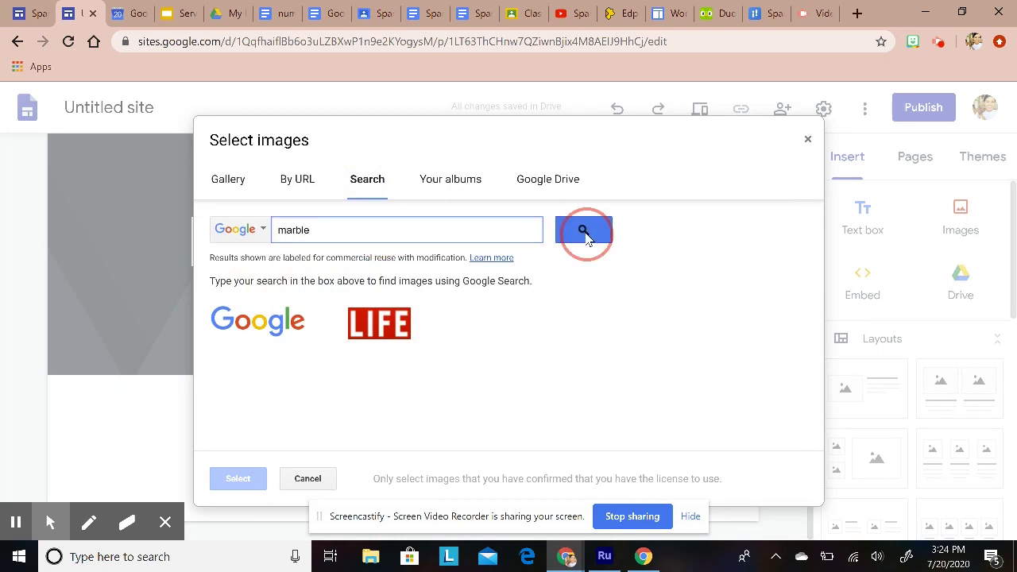
click(584, 232)
scroll(525, 395, down, 1)
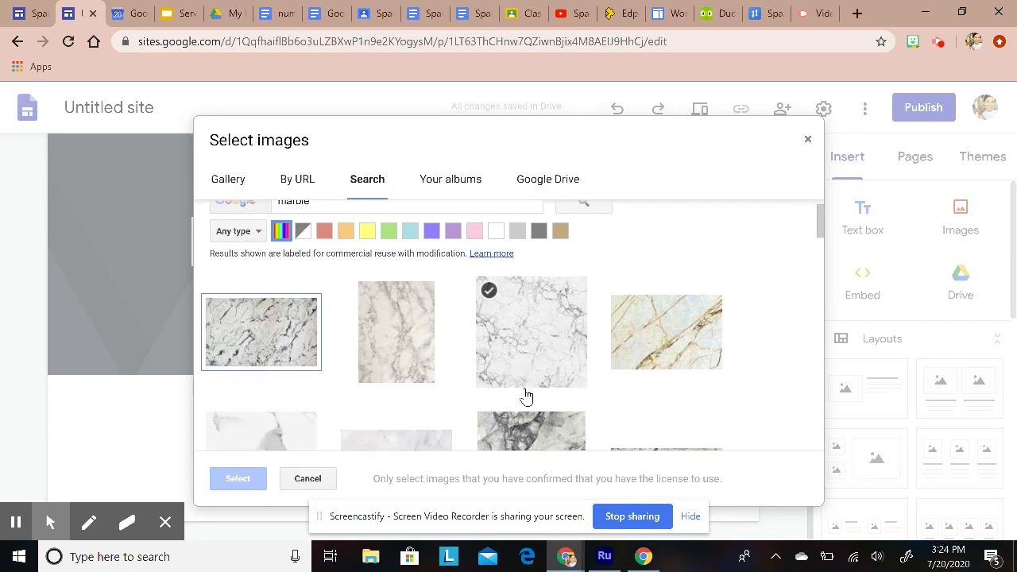
scroll(526, 395, down, 3)
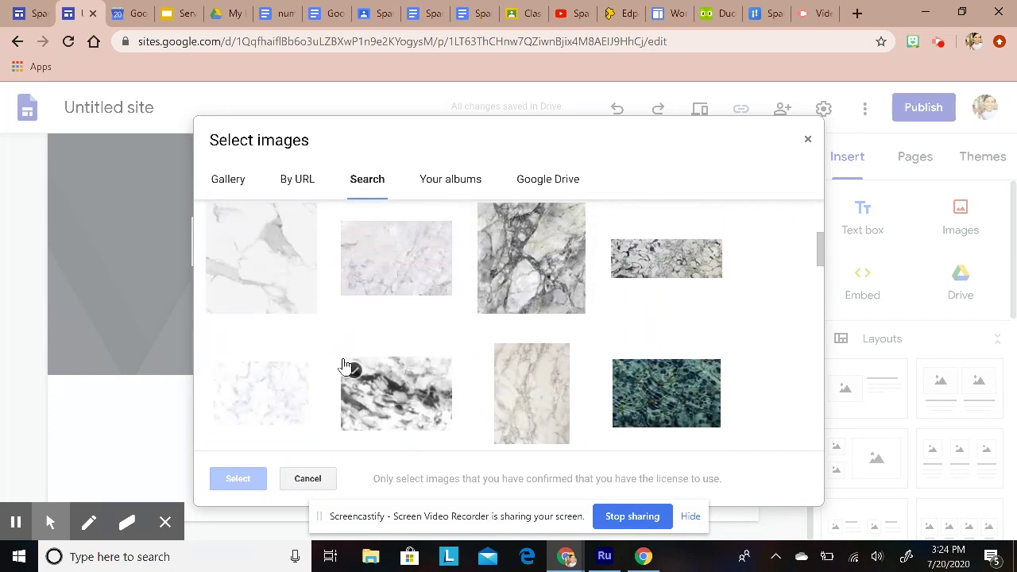
scroll(346, 365, down, 3)
click(265, 237)
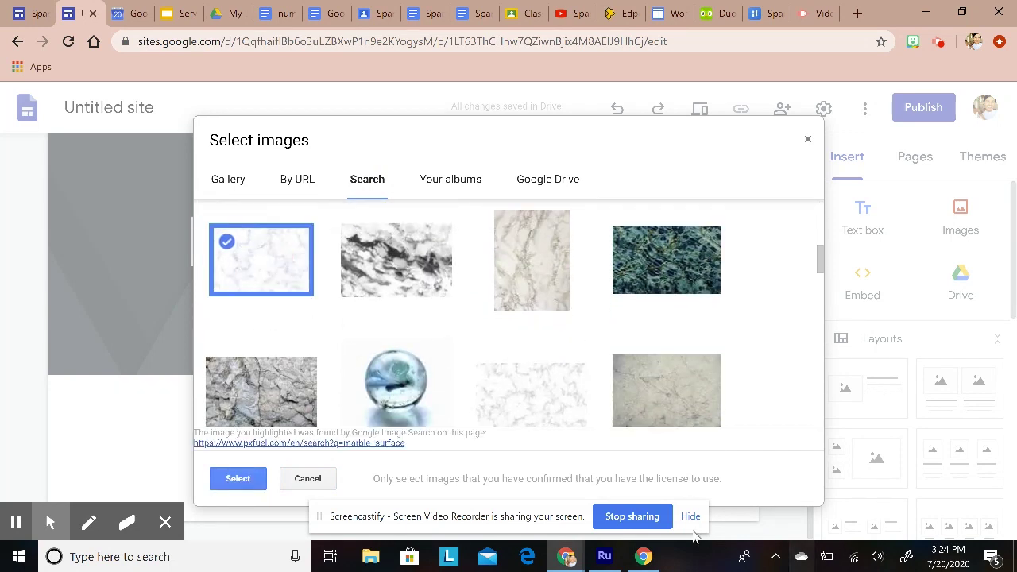
click(249, 479)
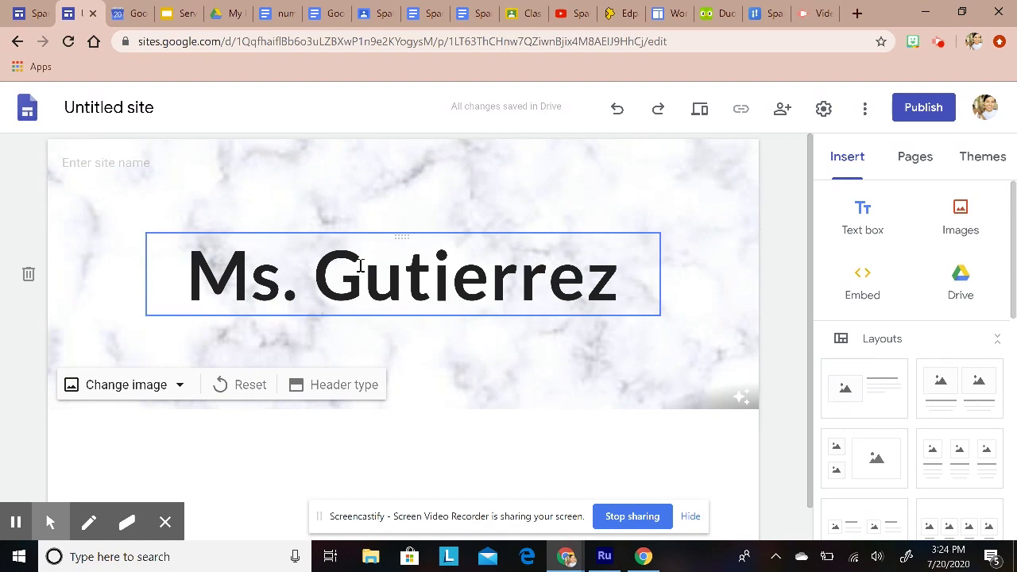
Step: Apply the Level theme with the pink accent colour and Slab font style
click(983, 167)
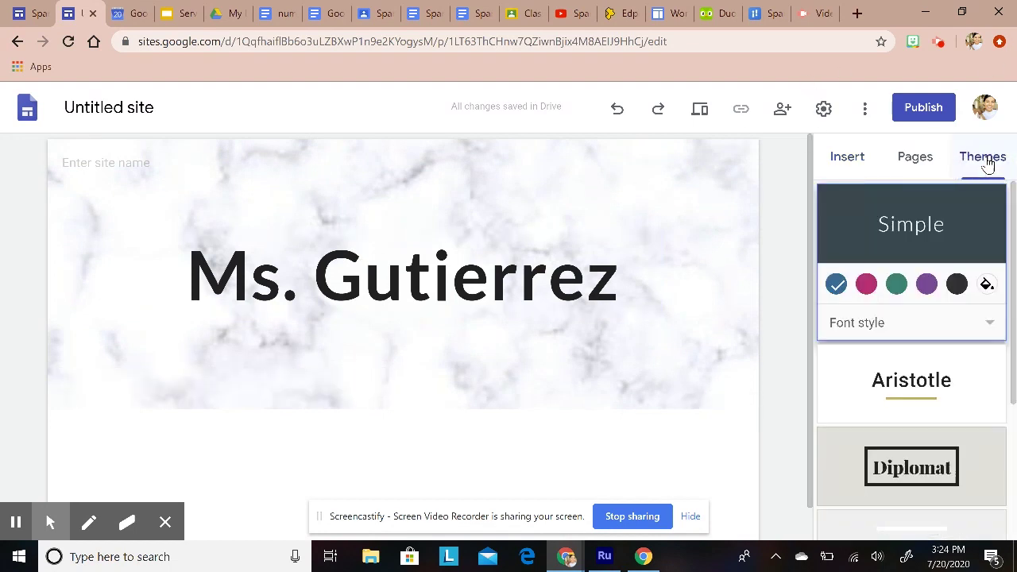
scroll(922, 427, down, 1)
scroll(921, 429, down, 3)
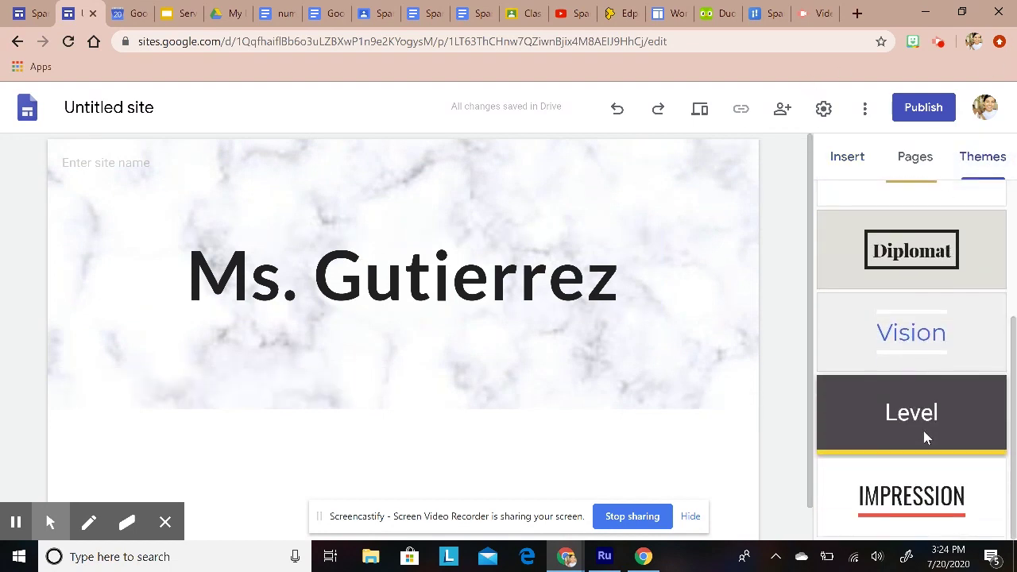
scroll(922, 430, up, 2)
click(927, 330)
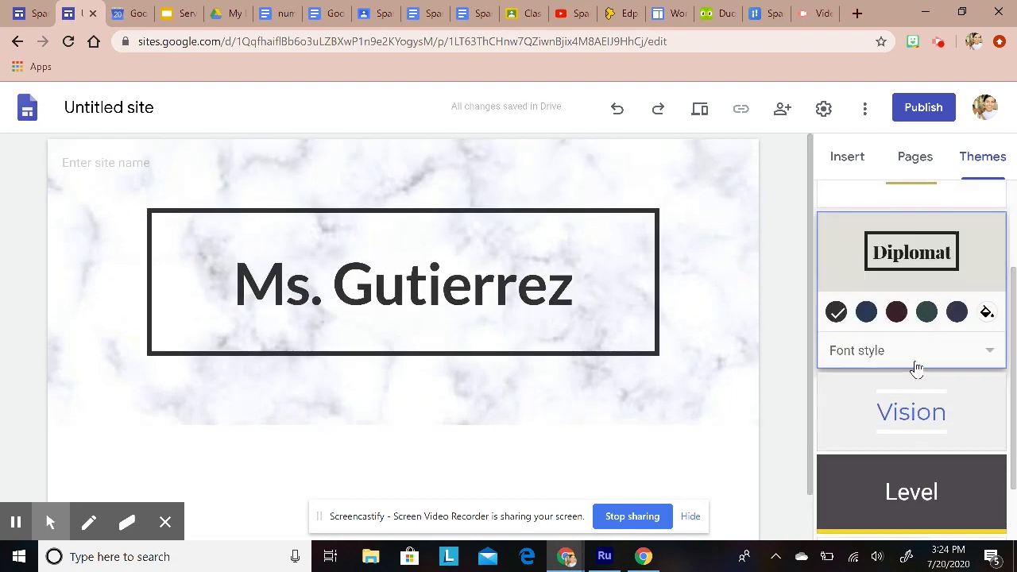
click(924, 490)
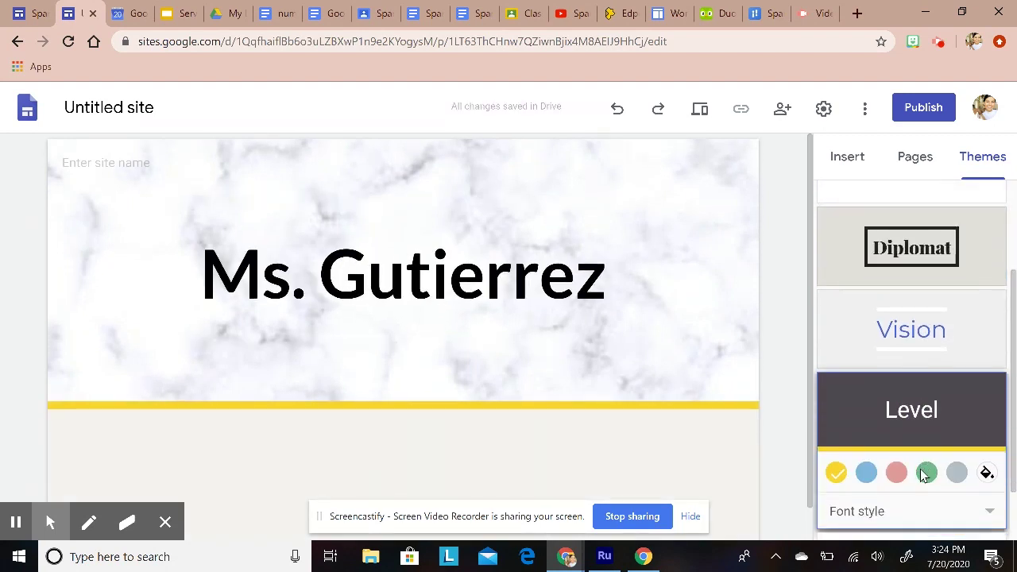
click(897, 397)
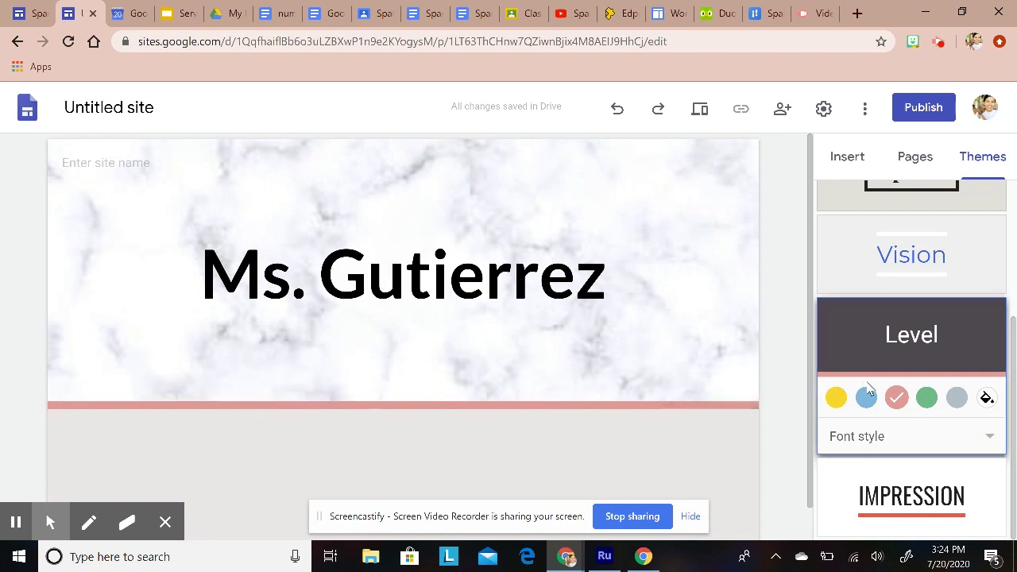
click(896, 439)
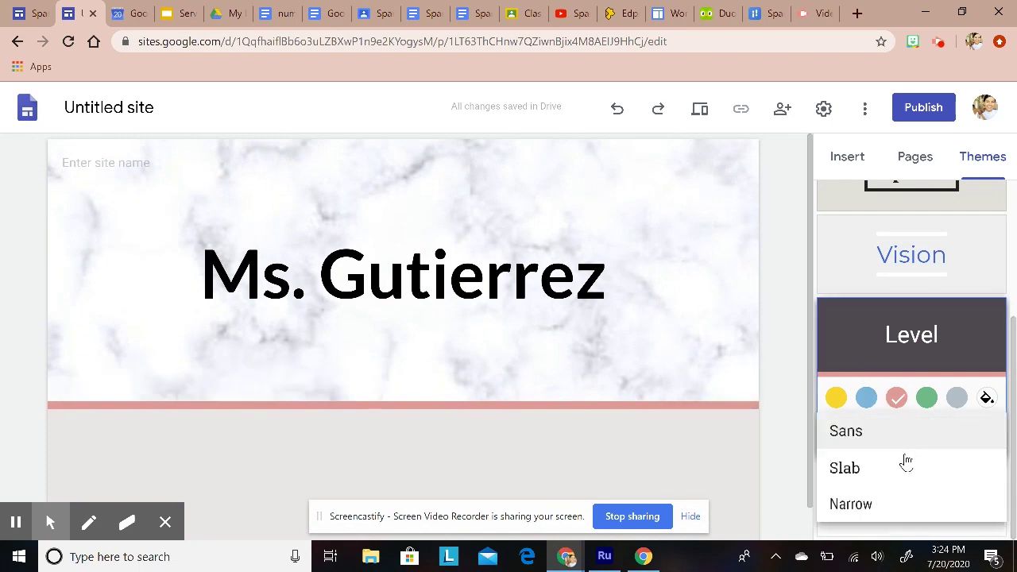
click(856, 468)
Step: Glance at the Pages panel and return to the Insert panel
click(969, 150)
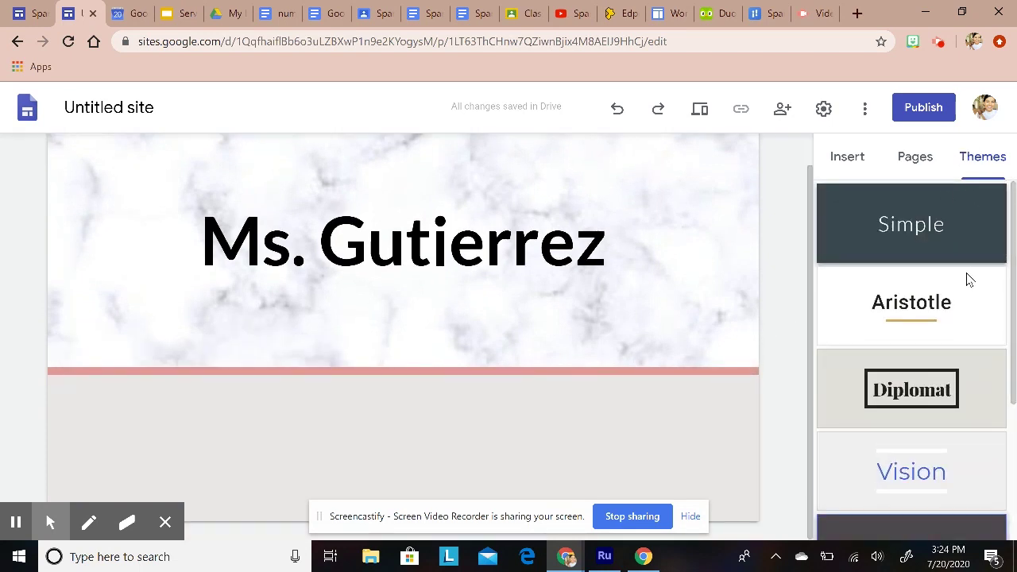
click(916, 156)
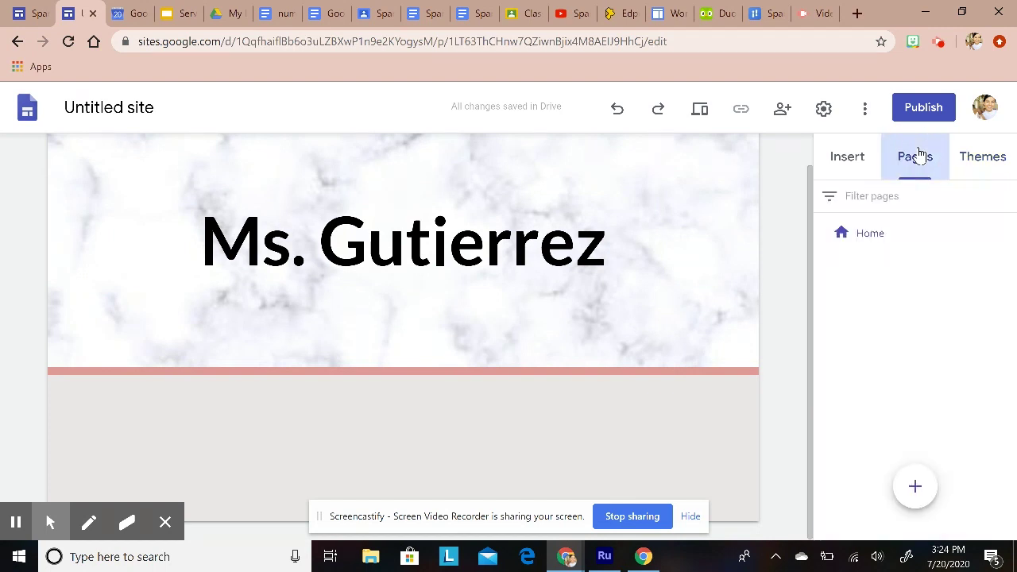
click(853, 164)
scroll(352, 438, up, 1)
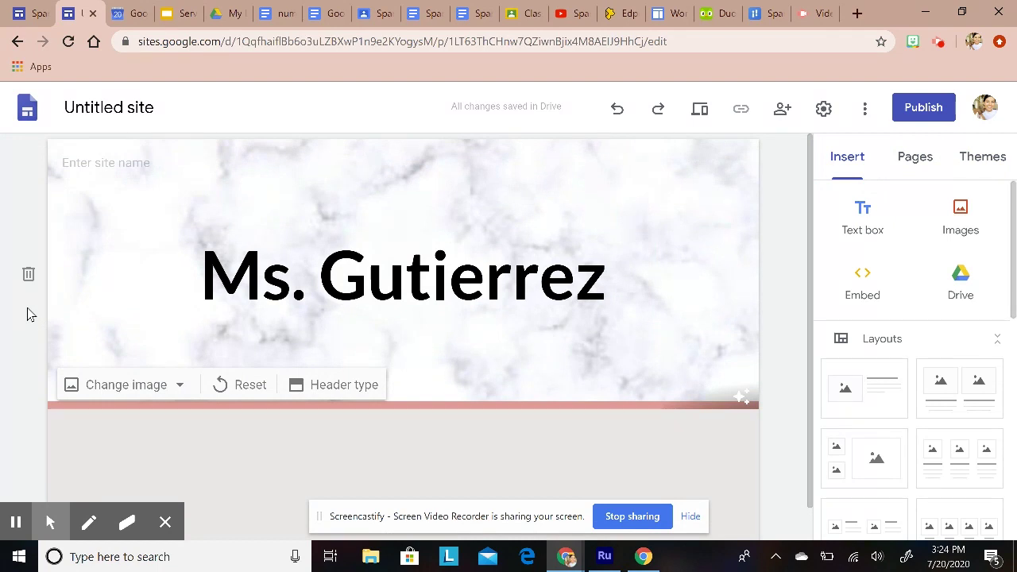
scroll(274, 359, down, 1)
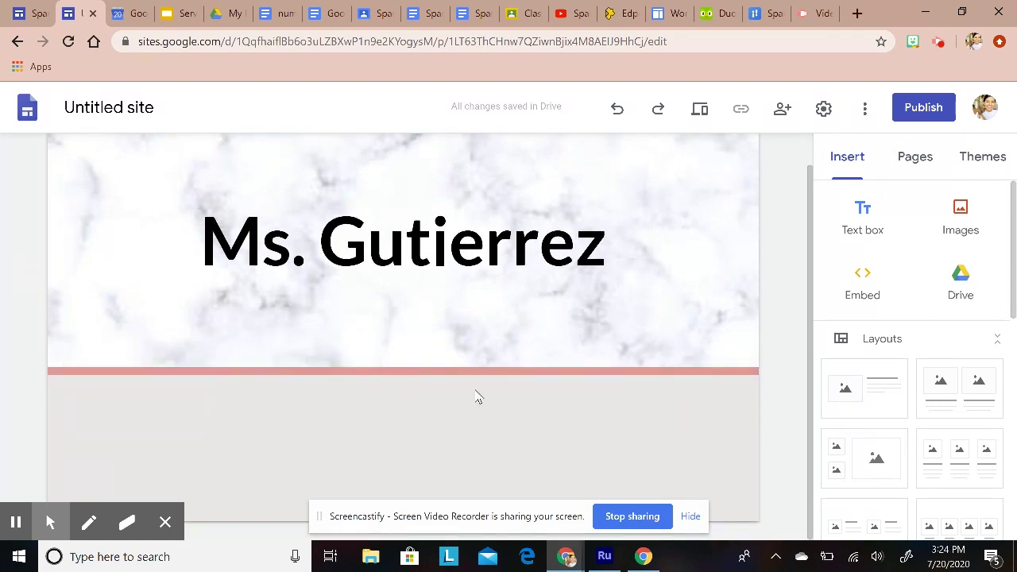
Step: Insert an empty text box in a new section below the marble header
click(863, 220)
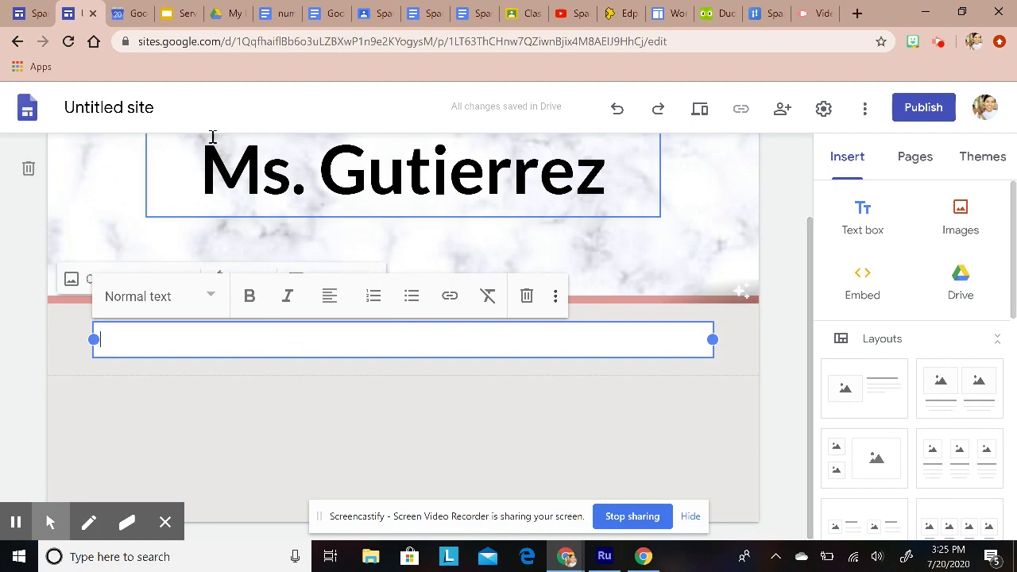
Step: Bring up the Spanish 1 Course Syllabus document in Google Docs
click(280, 13)
click(334, 12)
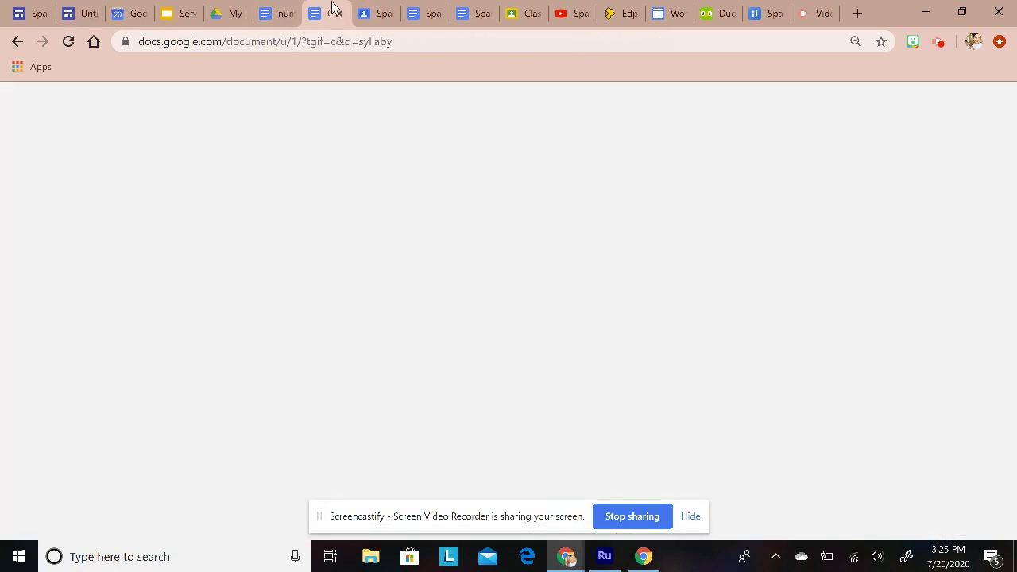
click(376, 14)
click(466, 14)
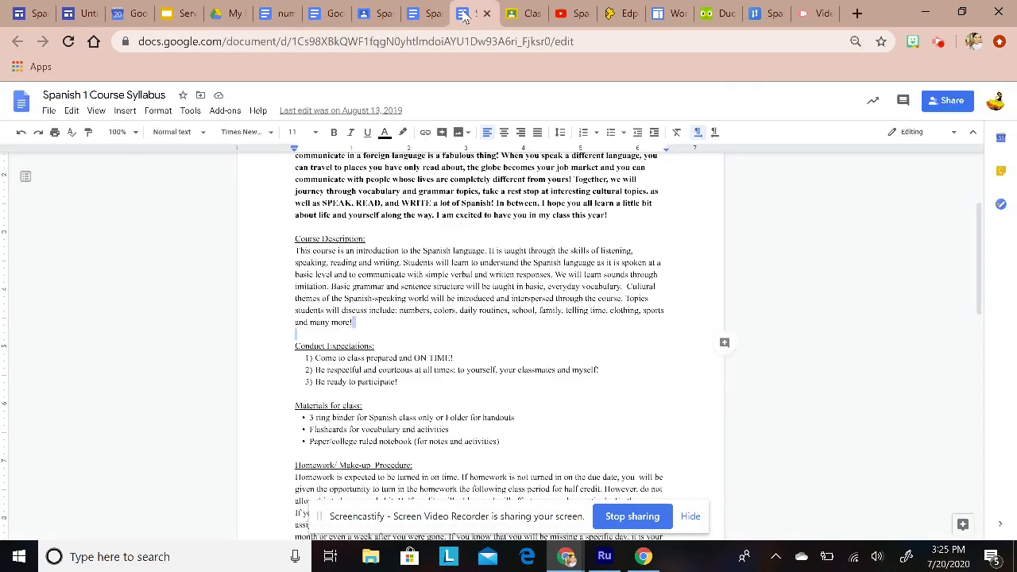
scroll(465, 350, up, 3)
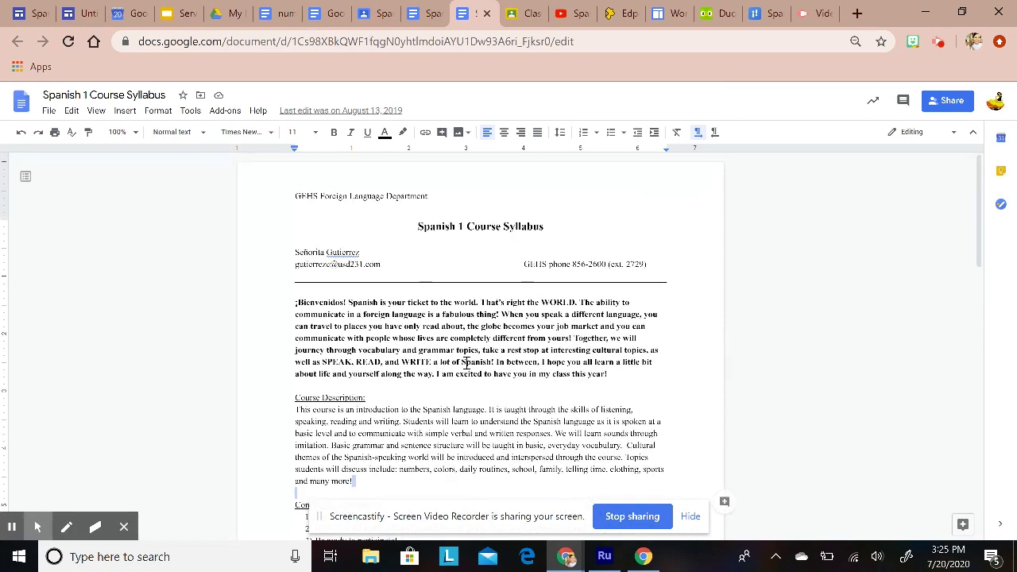
Step: Copy the bold ¡Bienvenidos! welcome paragraph to the clipboard
click(399, 354)
drag(294, 300, 624, 376)
right_click(552, 350)
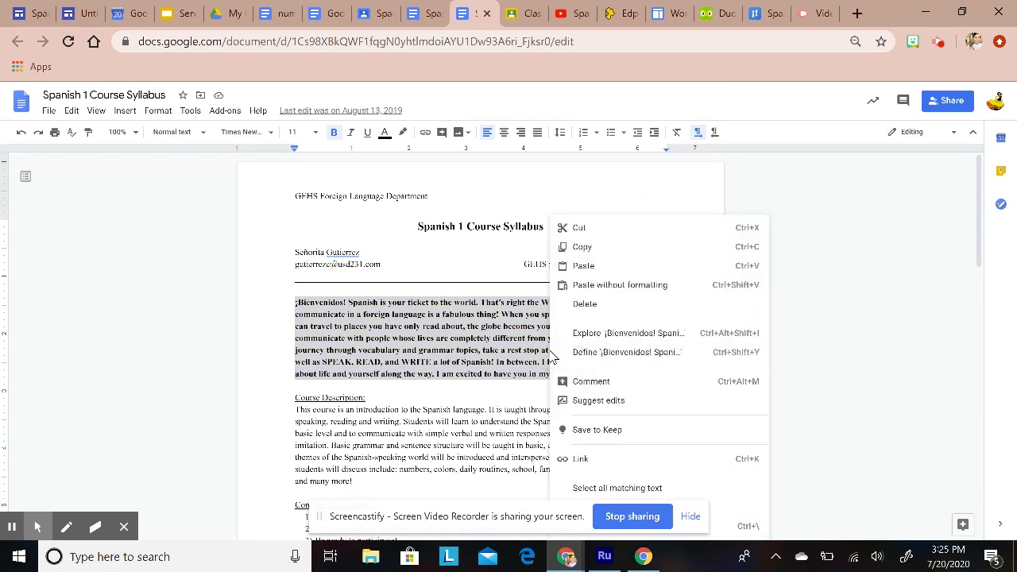
click(584, 245)
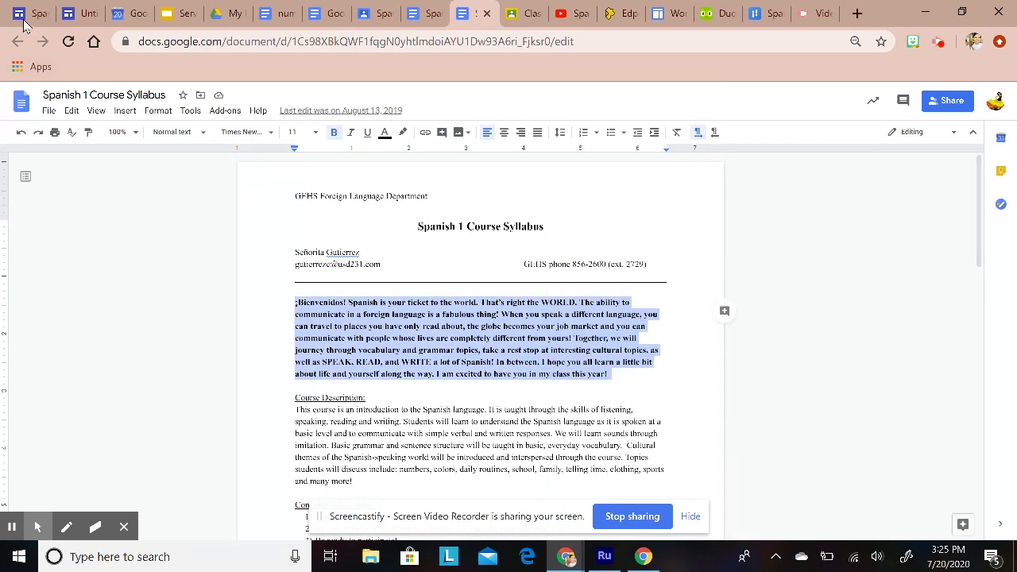
Step: Paste the welcome paragraph into the empty text box below the Ms. Gutierrez header
click(80, 14)
right_click(238, 343)
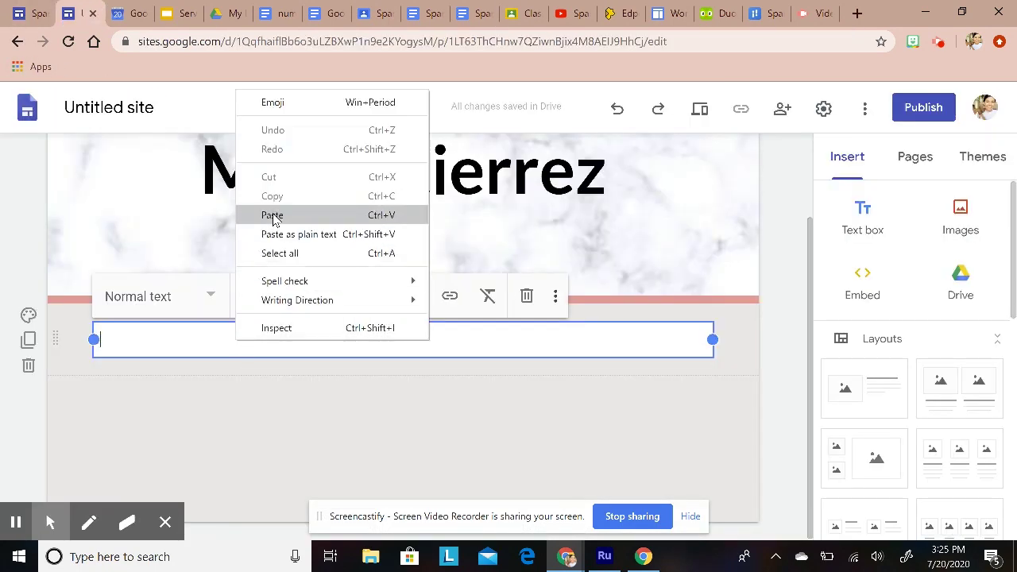
click(273, 215)
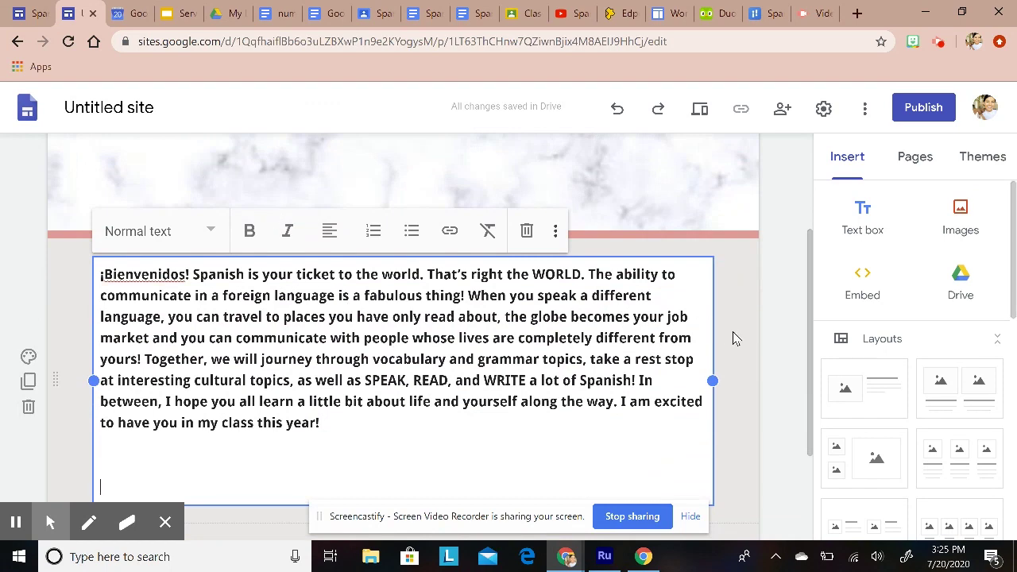
click(733, 332)
click(775, 363)
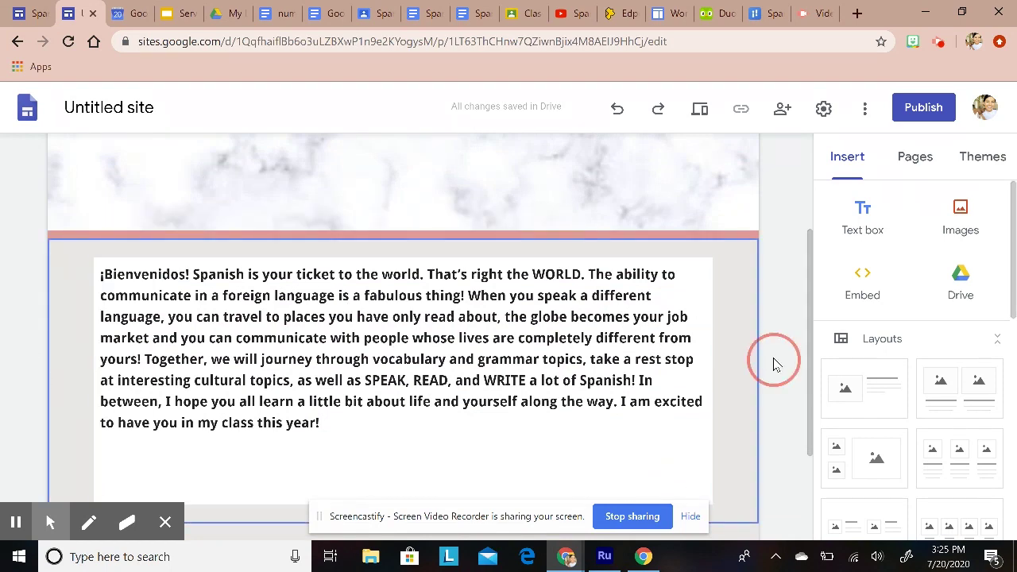
Step: Reselect the welcome text box and enter editing mode
scroll(794, 427, down, 2)
scroll(782, 432, up, 2)
click(143, 285)
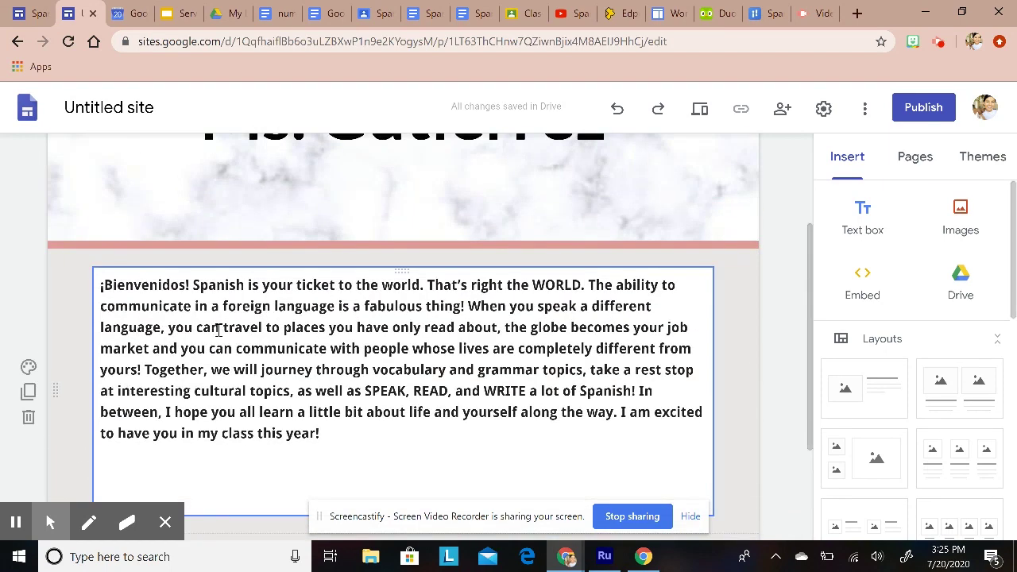
scroll(358, 252, up, 2)
scroll(341, 297, down, 3)
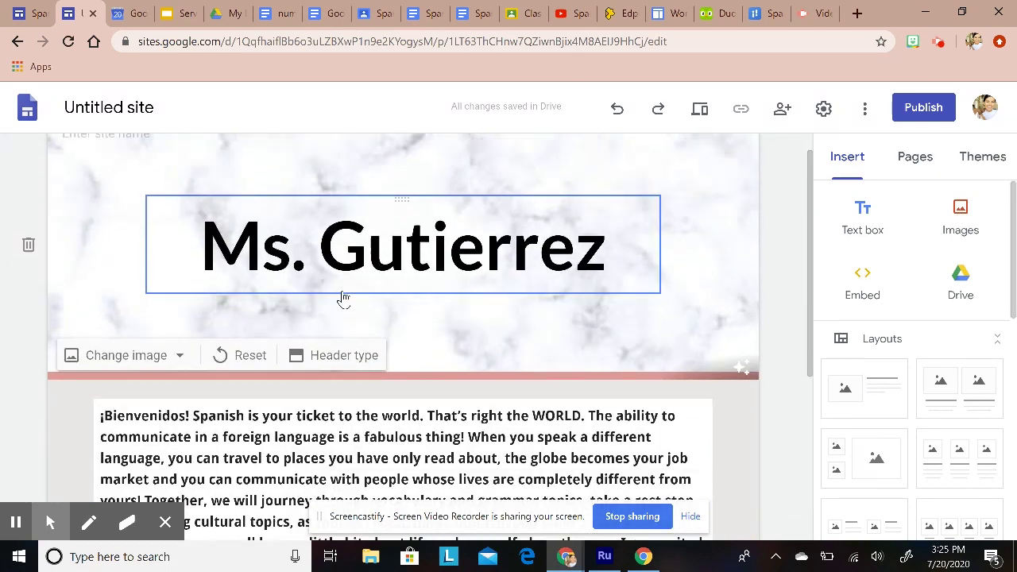
scroll(279, 336, down, 1)
scroll(326, 321, up, 1)
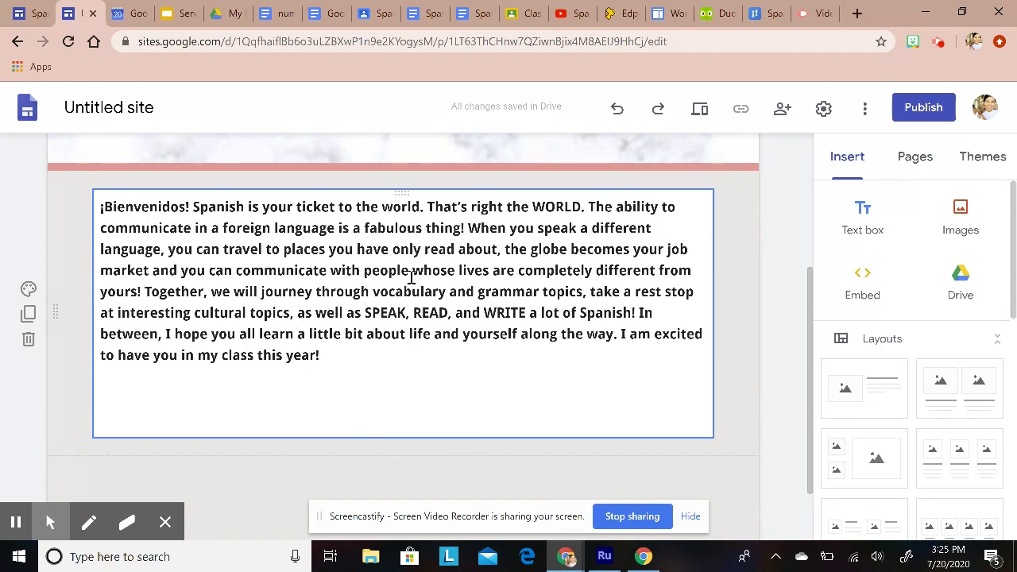
scroll(278, 506, up, 3)
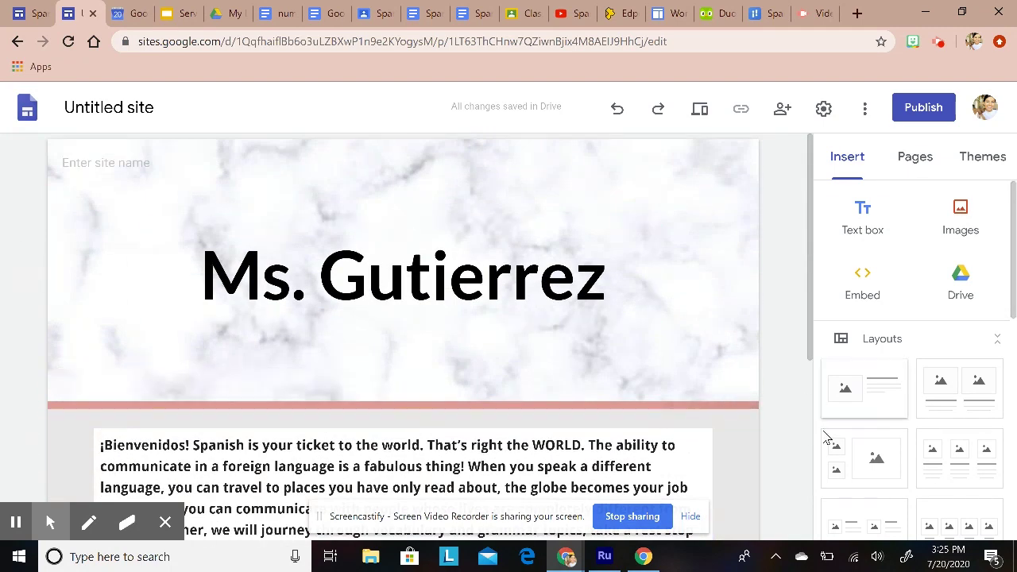
scroll(828, 438, down, 4)
scroll(357, 421, down, 3)
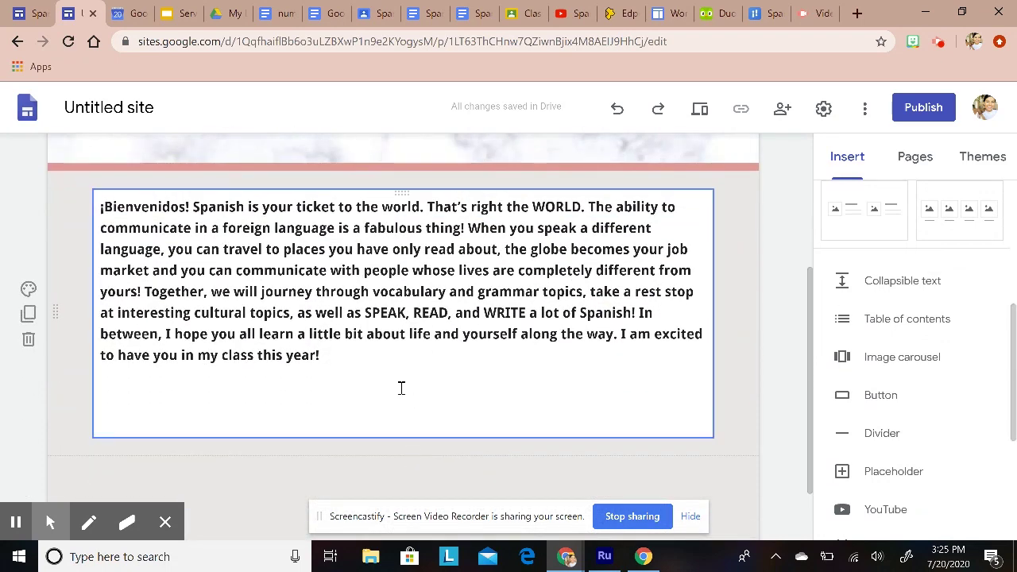
click(132, 292)
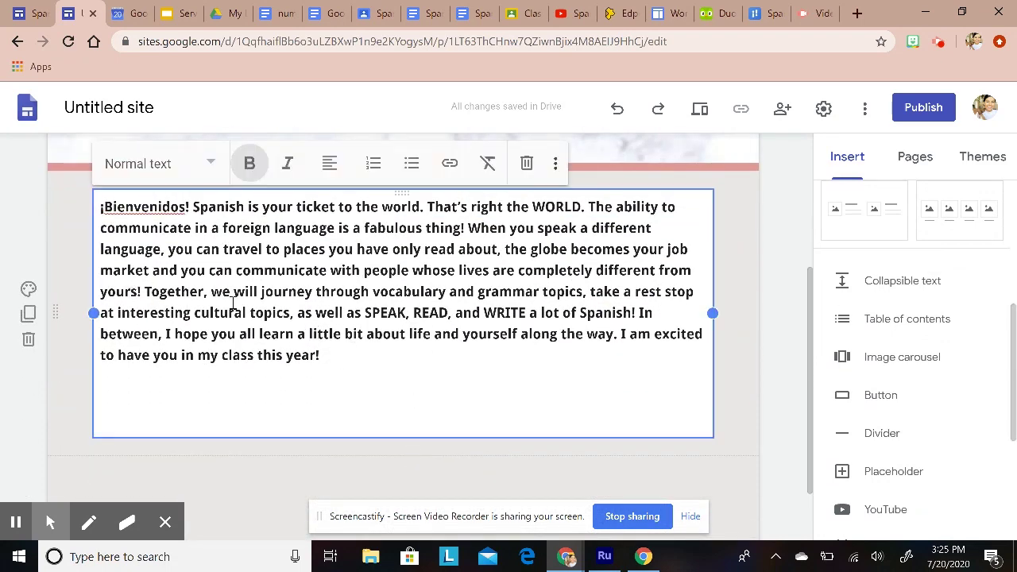
Step: Delete the standalone welcome text box
click(527, 164)
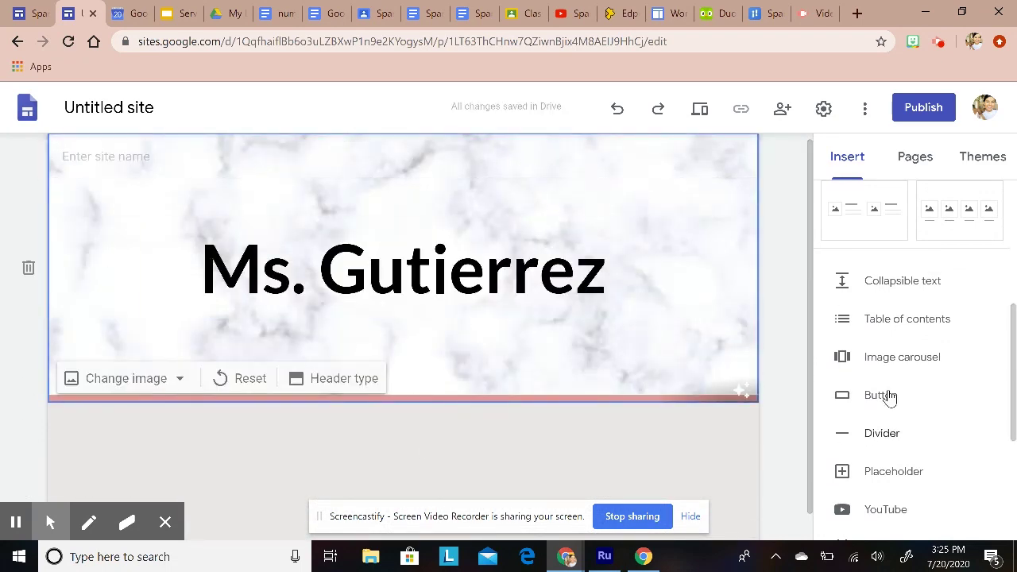
scroll(900, 447, up, 4)
scroll(901, 447, down, 1)
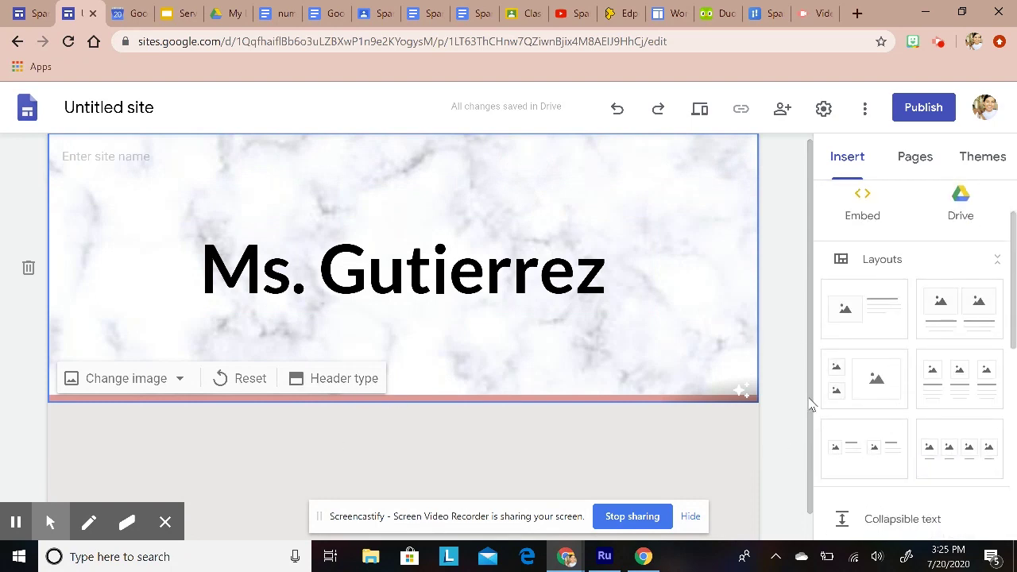
scroll(790, 341, down, 1)
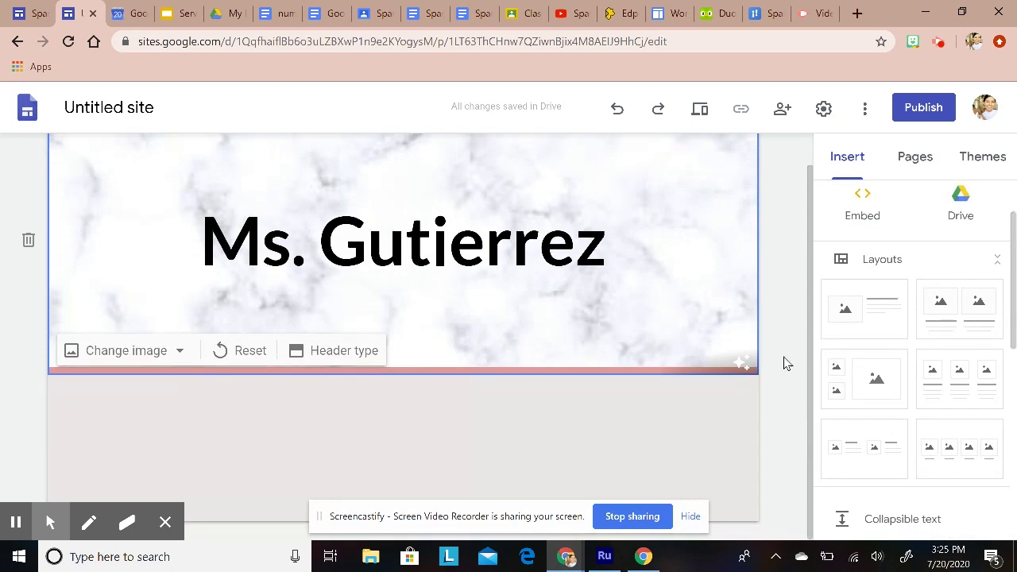
Step: Add the image-and-text layout section and paste the welcome paragraph into its text column
click(864, 313)
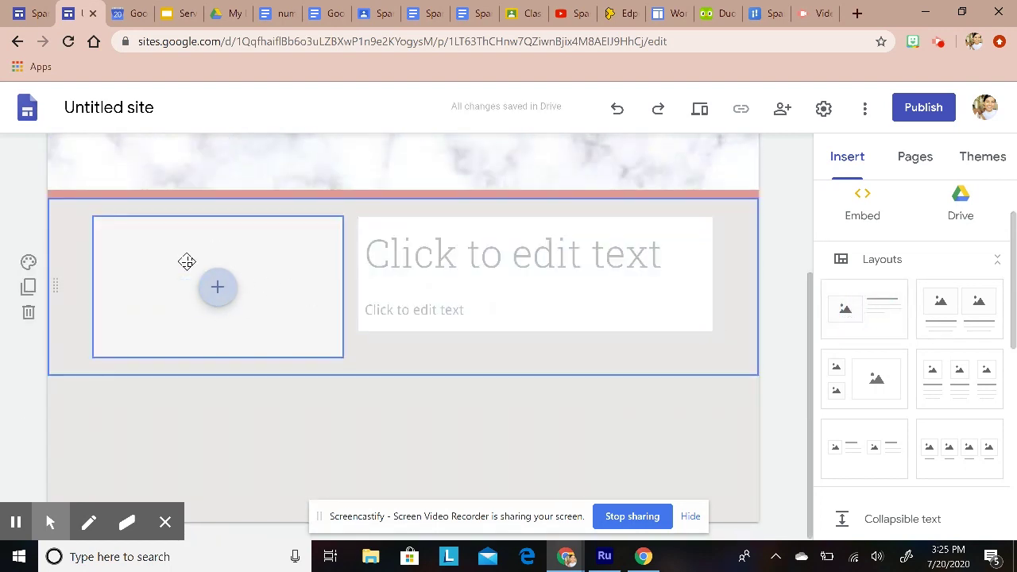
click(515, 259)
click(465, 262)
right_click(465, 262)
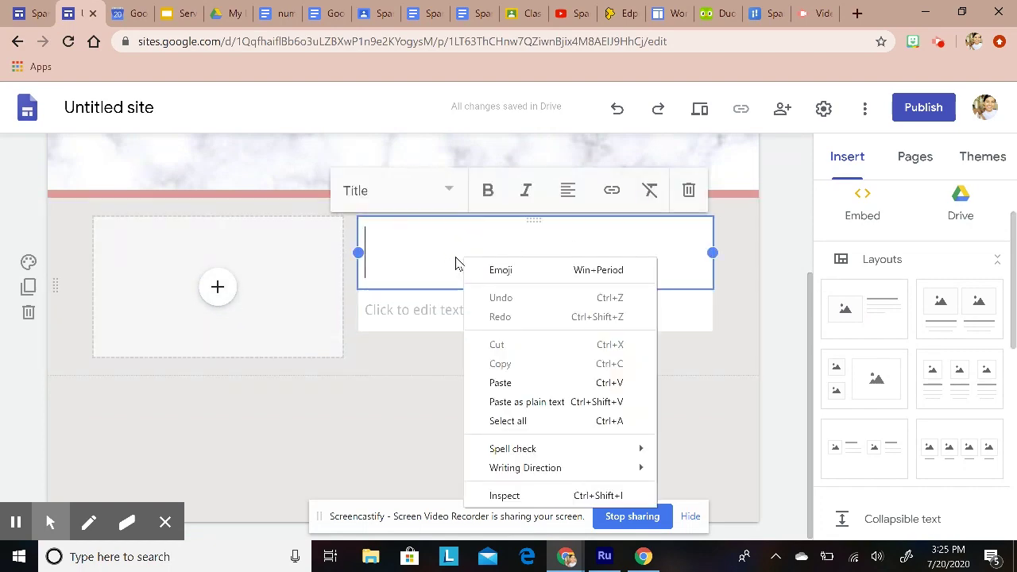
click(500, 383)
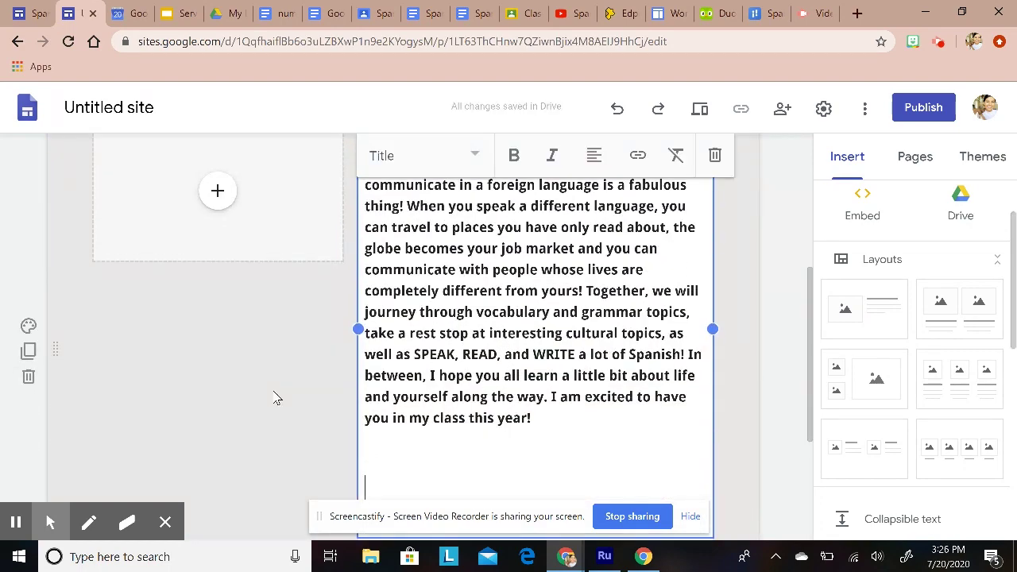
scroll(340, 390, up, 3)
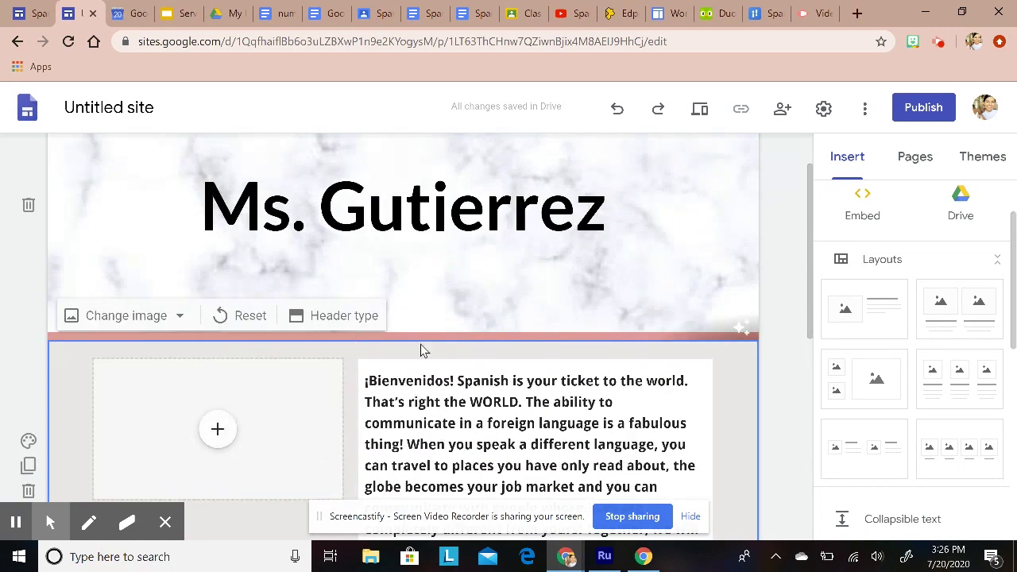
scroll(421, 349, down, 2)
scroll(454, 414, down, 2)
scroll(452, 419, up, 2)
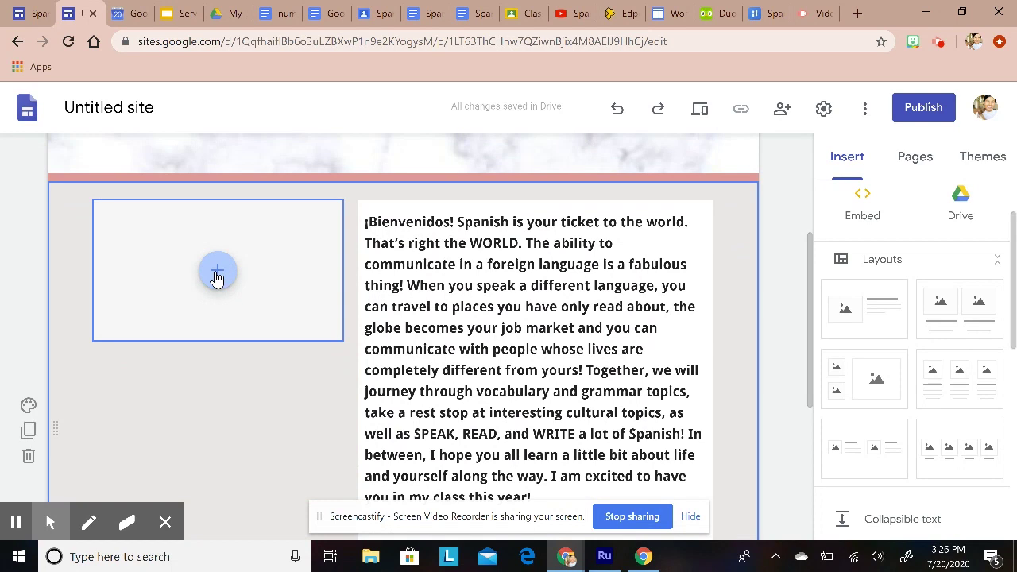
Step: Choose YouTube for the empty image placeholder, then switch to the Google Classroom tab
click(218, 275)
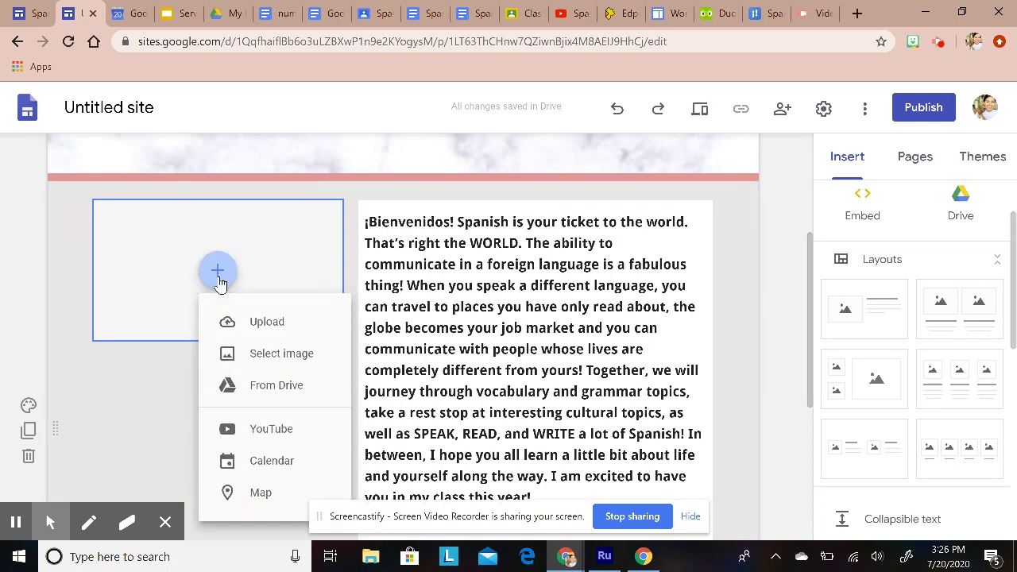
click(277, 432)
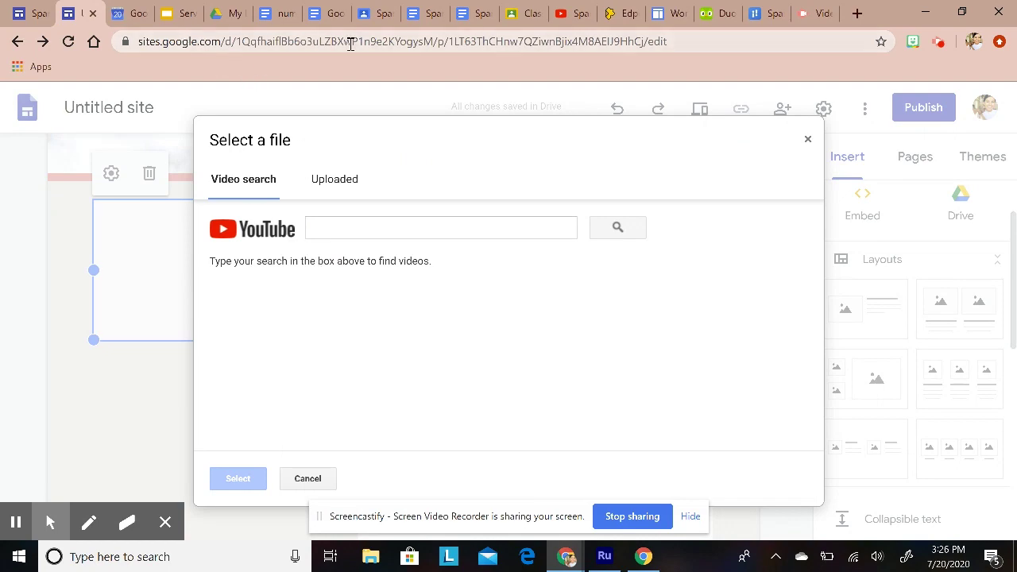
click(522, 19)
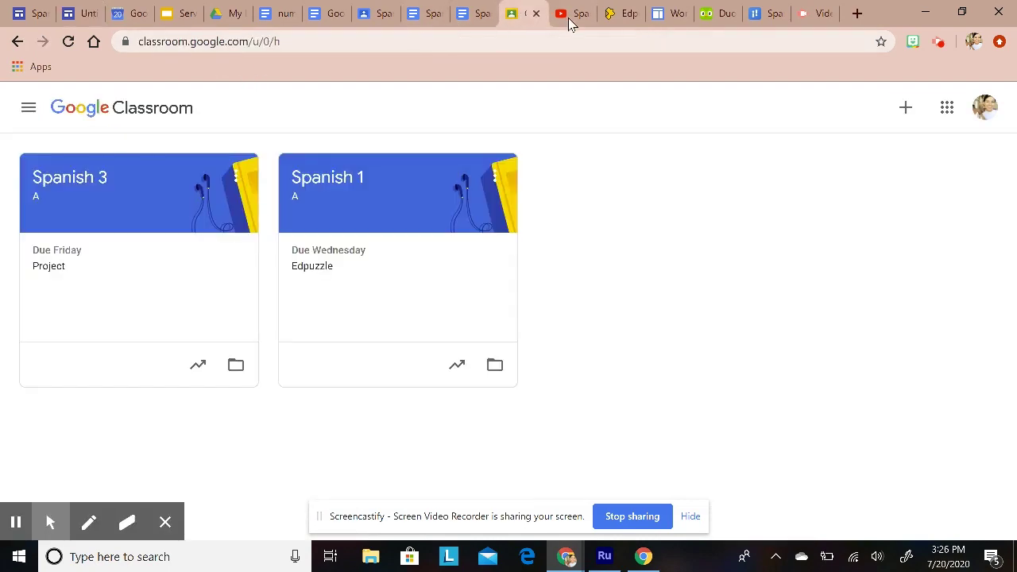
Step: Copy the 'Spanish lessons: Introduction!' YouTube video URL and return to the Sites video picker
click(568, 22)
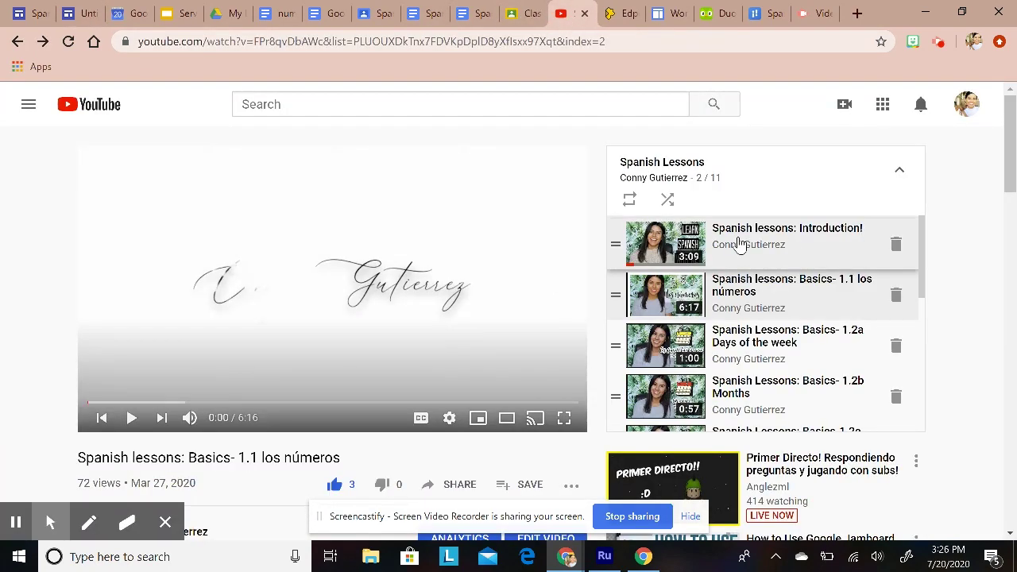
click(782, 235)
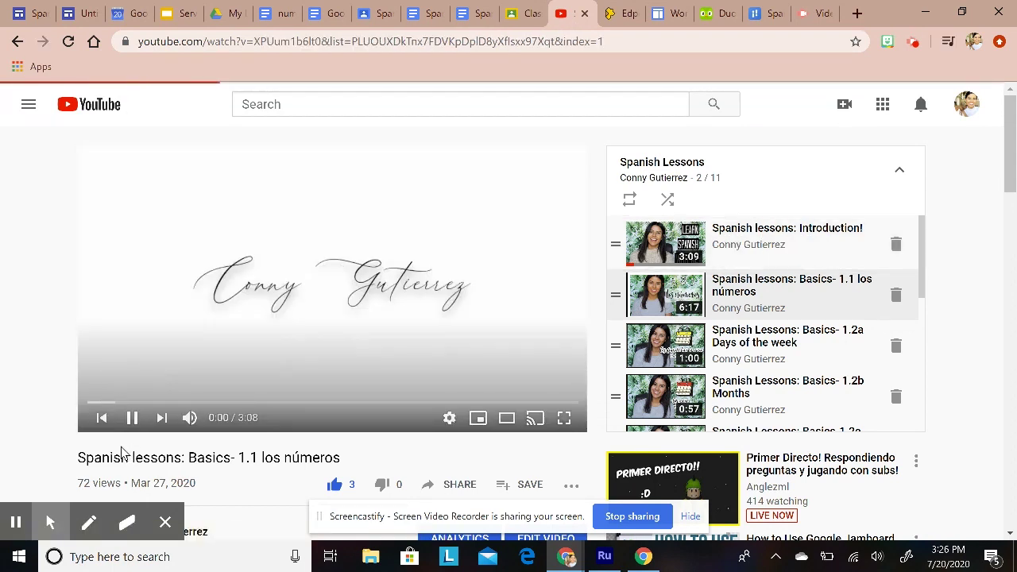
click(132, 418)
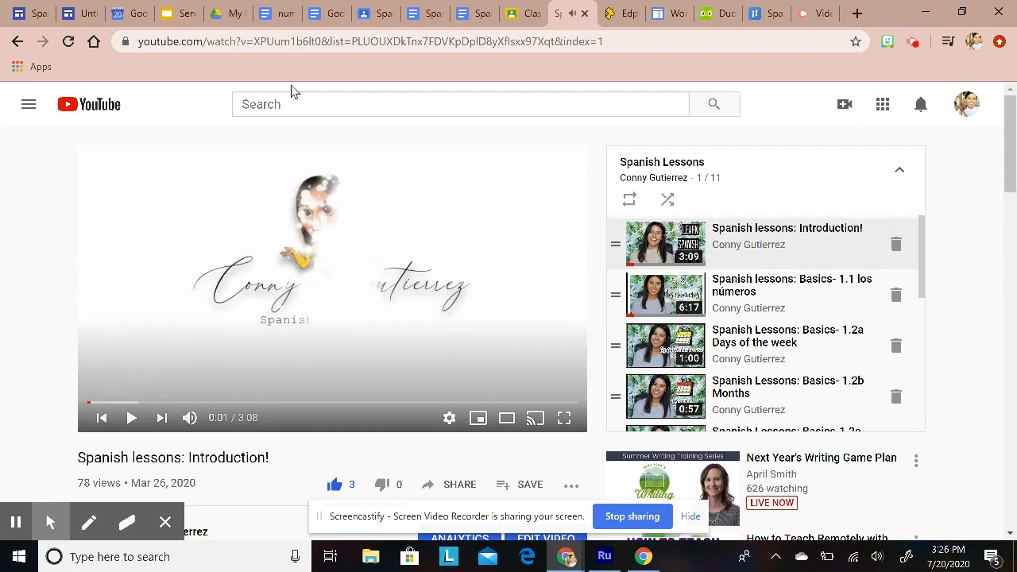
click(299, 43)
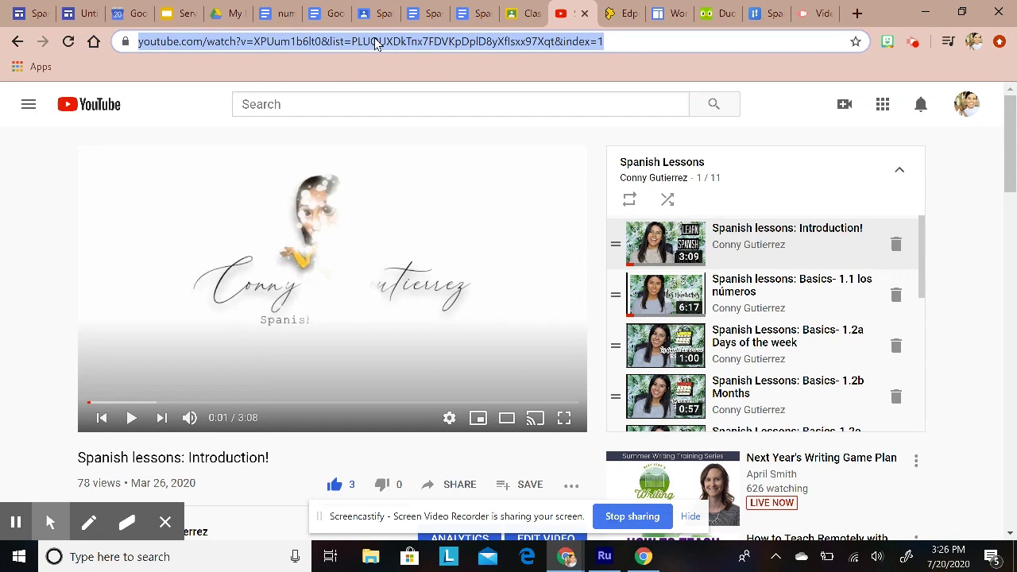
right_click(376, 45)
click(406, 125)
click(28, 12)
click(88, 10)
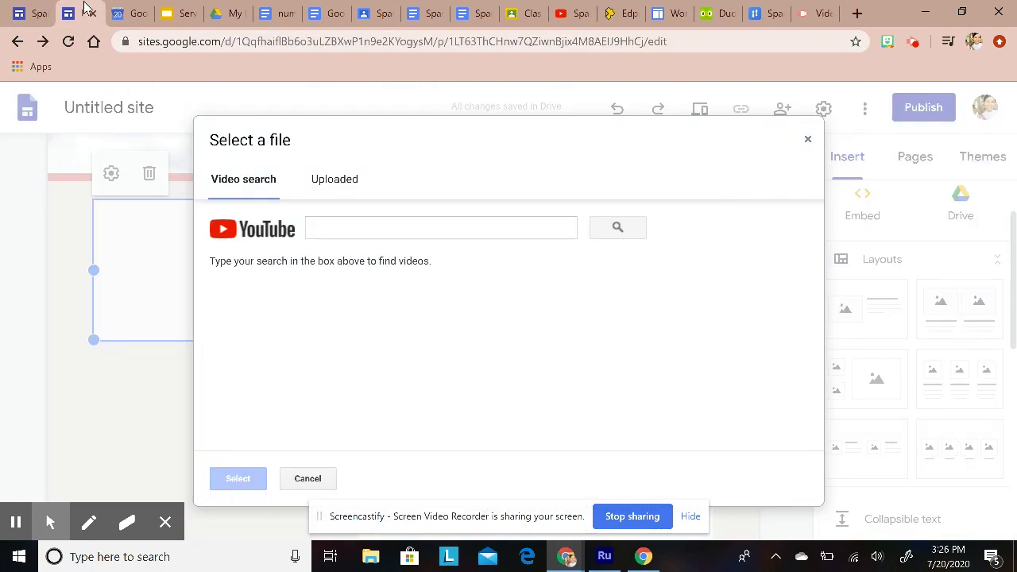
Step: Search the pasted URL and embed the 'Spanish lessons: Introduction!' video beside the welcome text
right_click(345, 229)
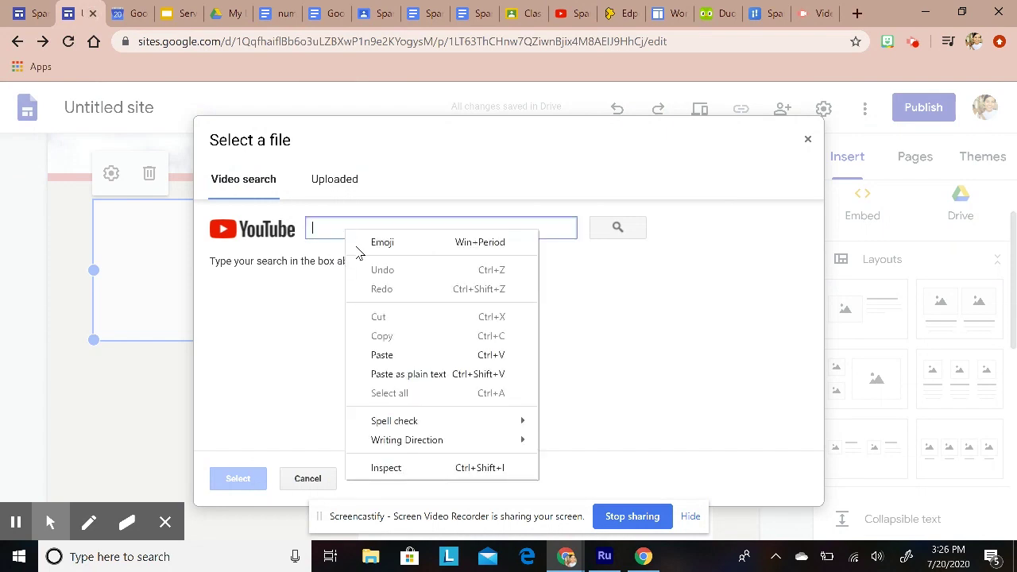
click(382, 355)
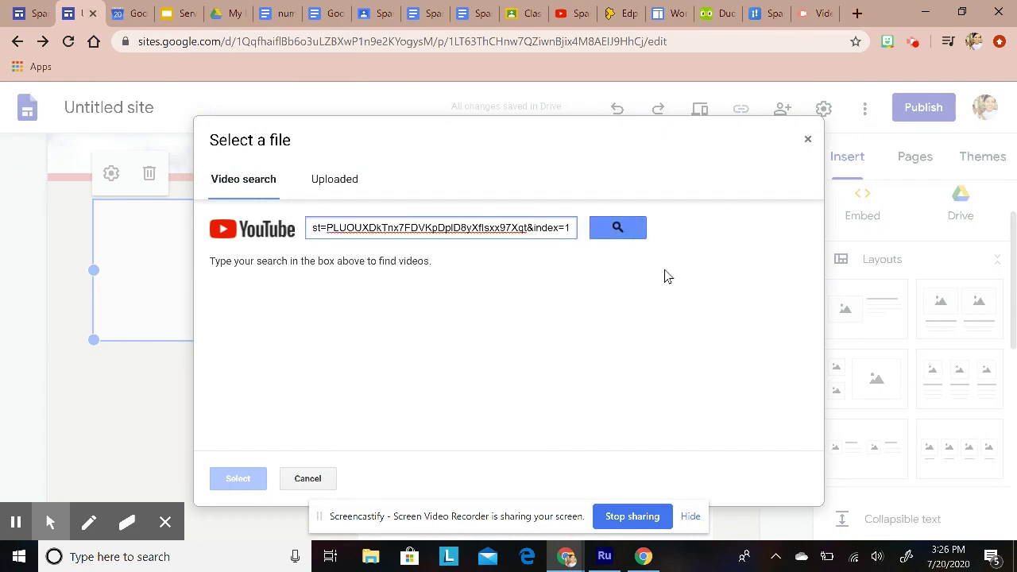
click(621, 231)
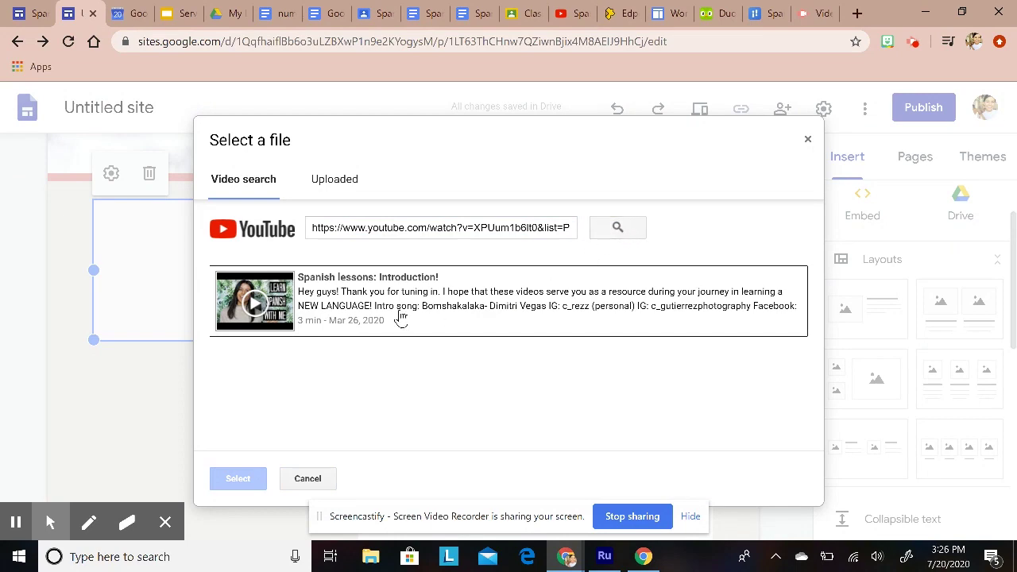
click(387, 289)
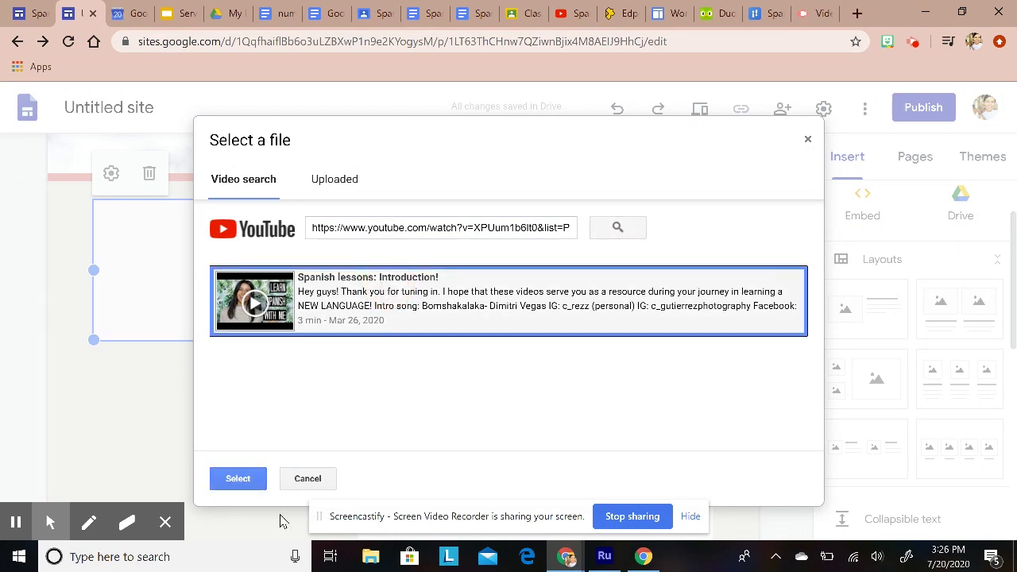
click(238, 479)
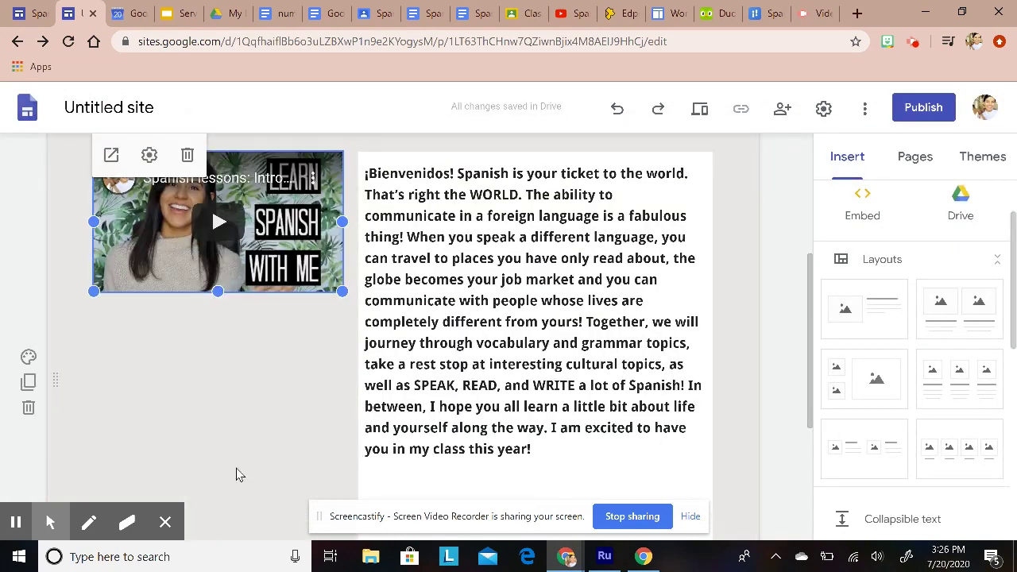
Step: Drag the embedded video's bottom edge down to make it taller
drag(219, 291, 220, 392)
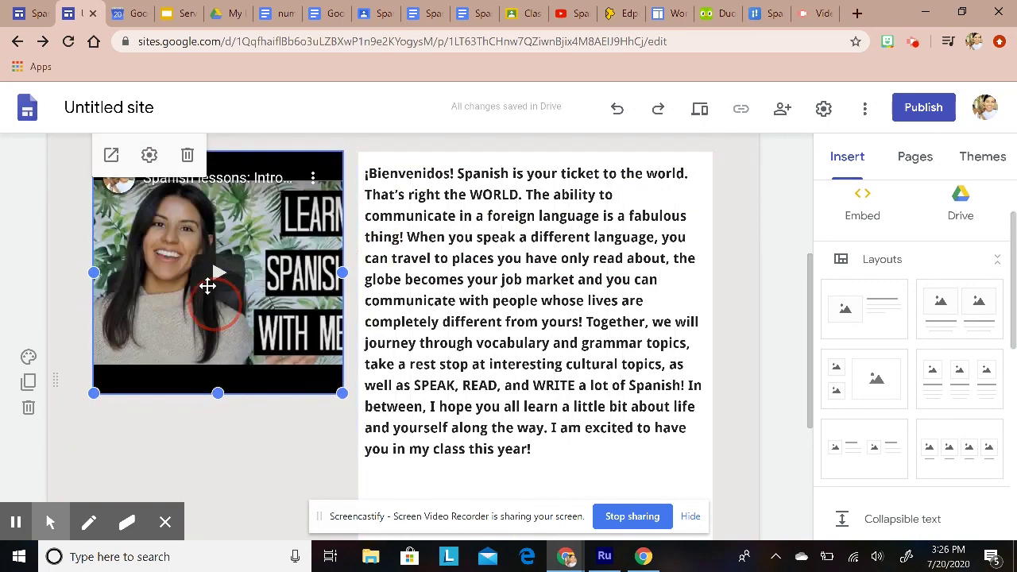
click(467, 494)
scroll(421, 469, up, 1)
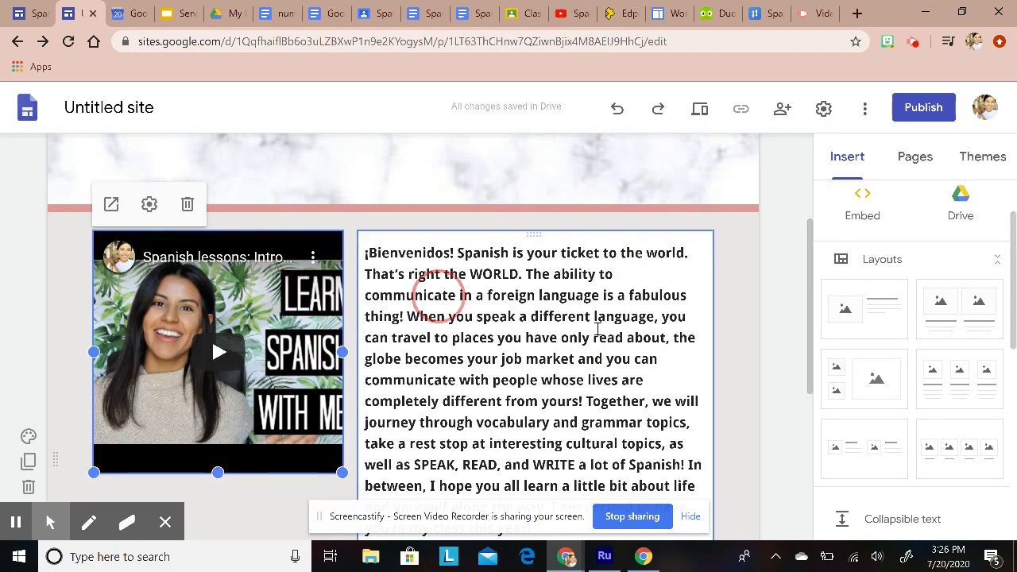
scroll(594, 358, down, 2)
scroll(595, 358, down, 1)
scroll(510, 357, up, 3)
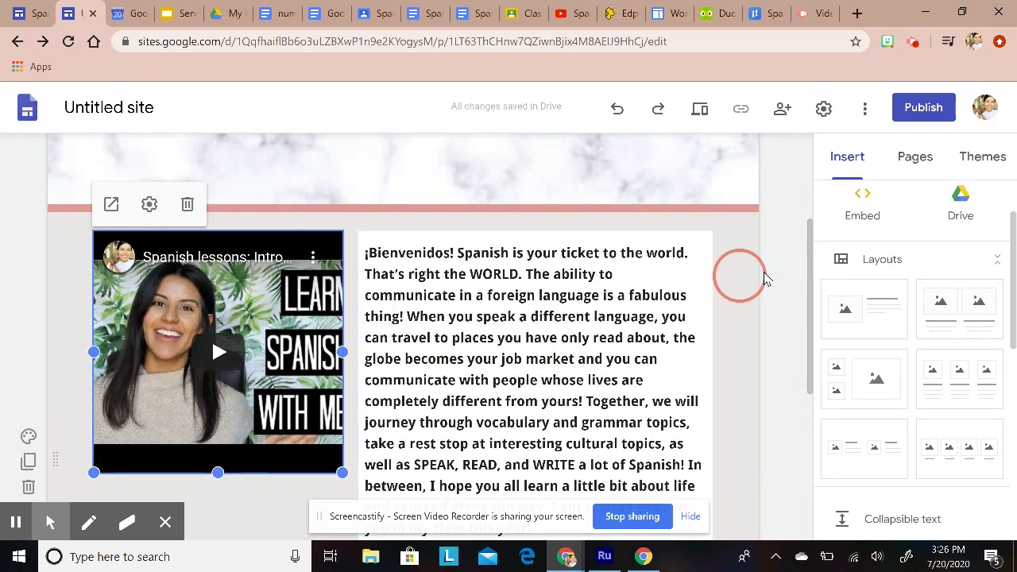
click(769, 282)
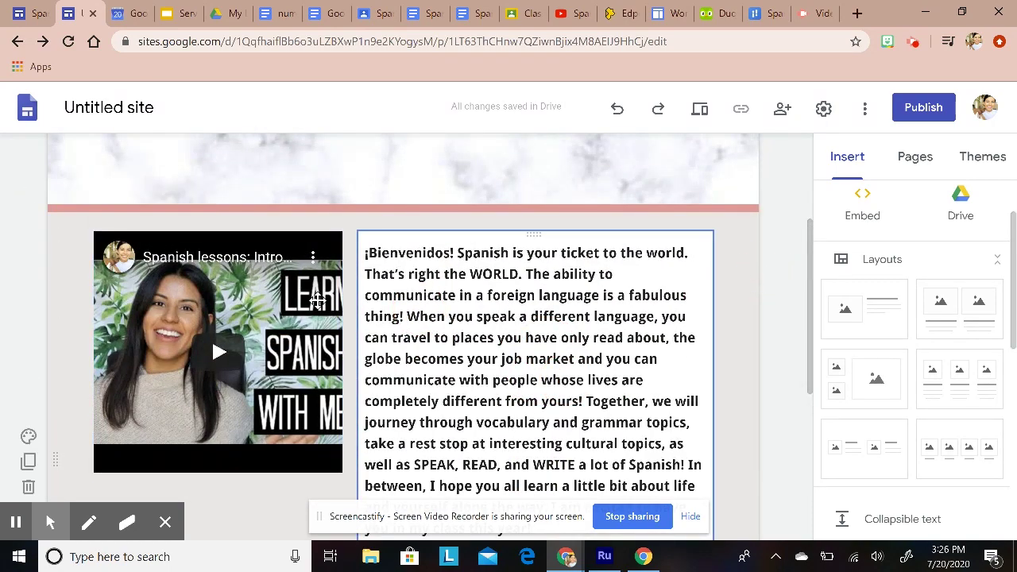
click(556, 325)
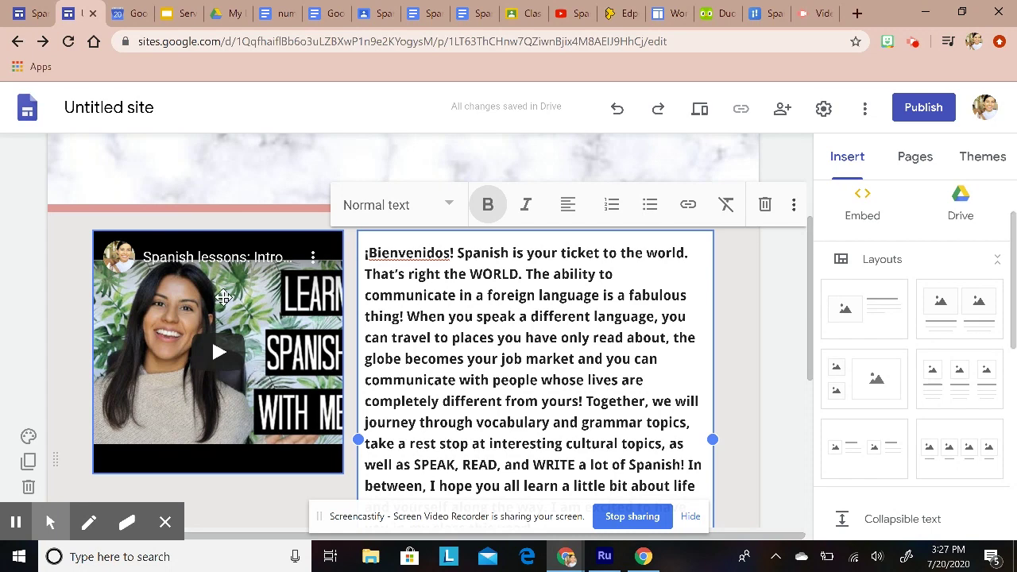
Step: Insert a divider line below the video-and-welcome-text section
scroll(225, 307, down, 4)
click(200, 360)
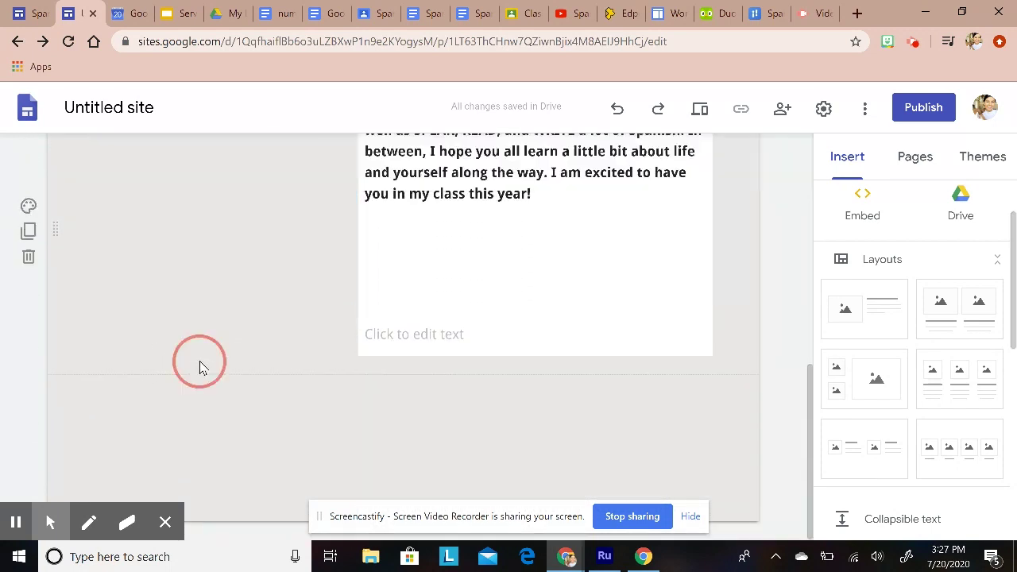
click(255, 400)
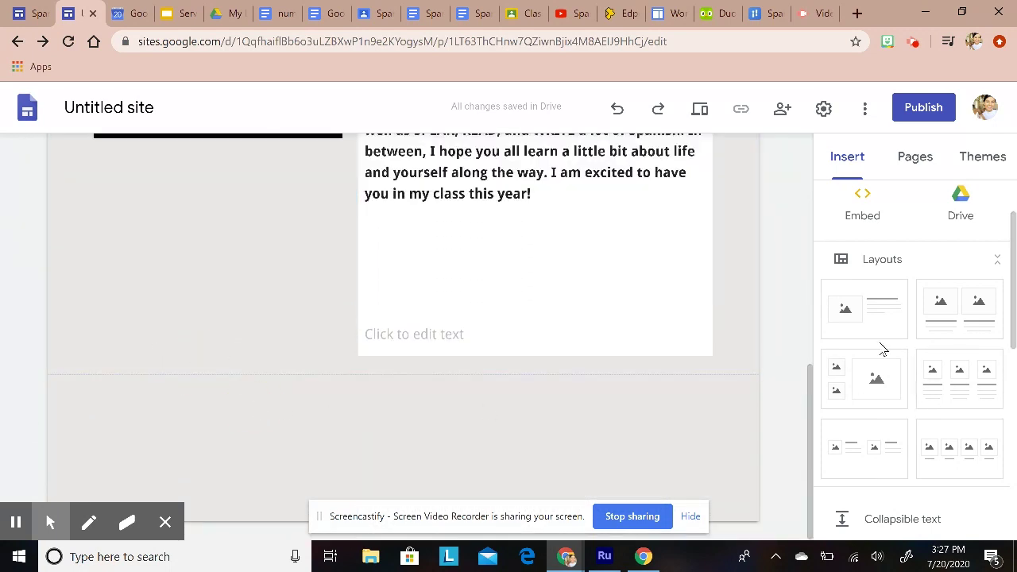
scroll(860, 367, up, 2)
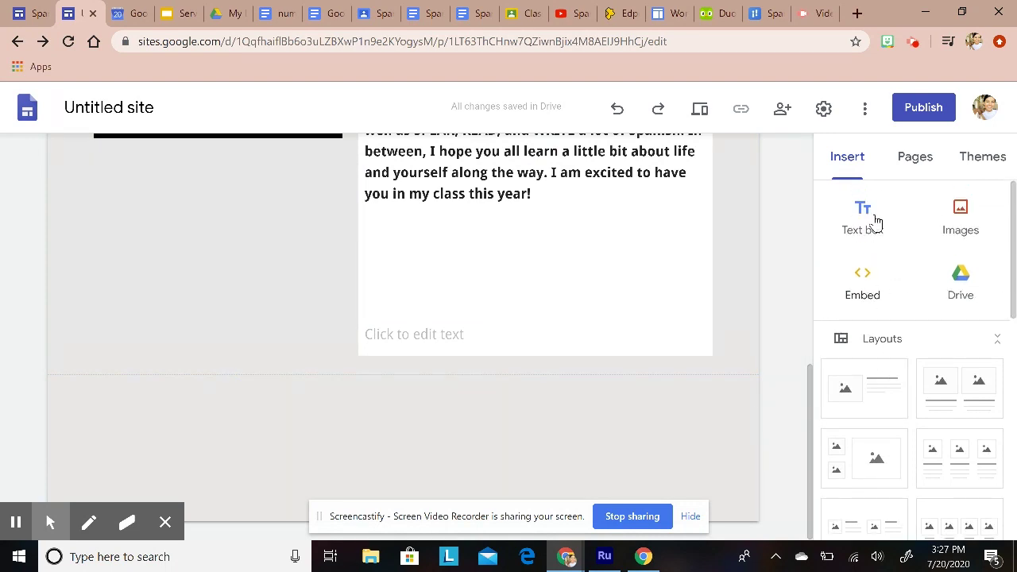
scroll(889, 338, down, 3)
scroll(890, 347, down, 5)
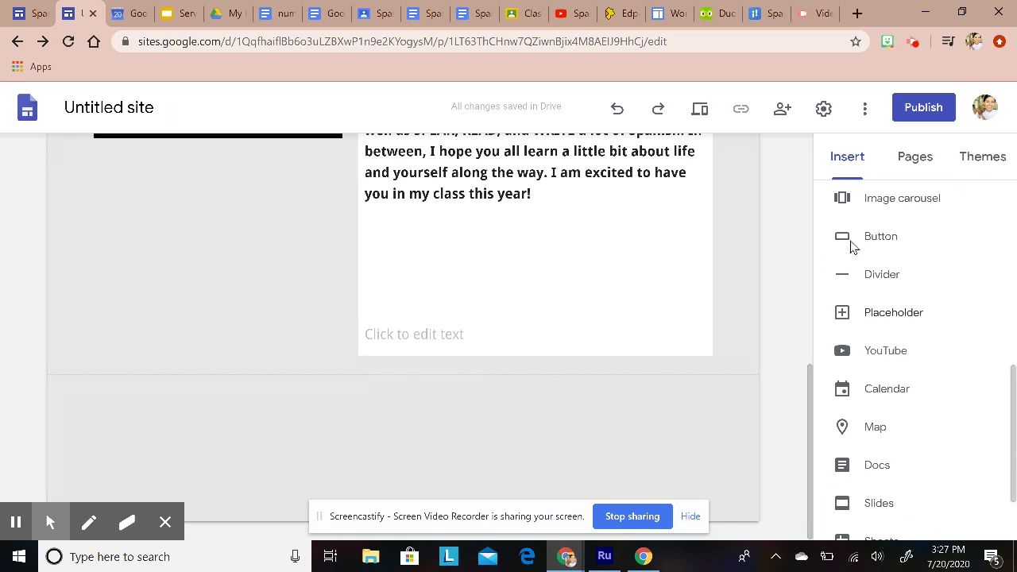
click(882, 275)
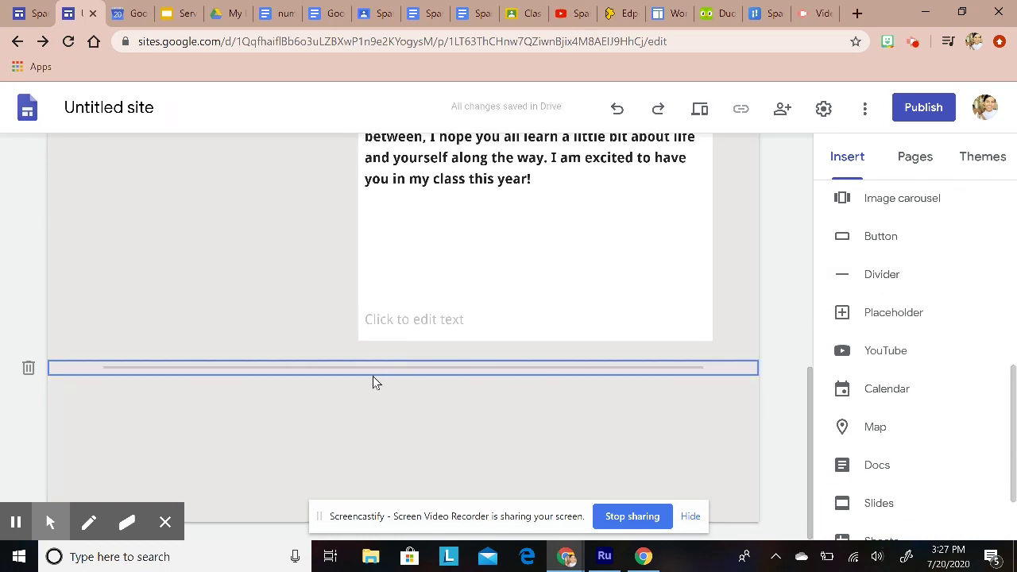
click(403, 417)
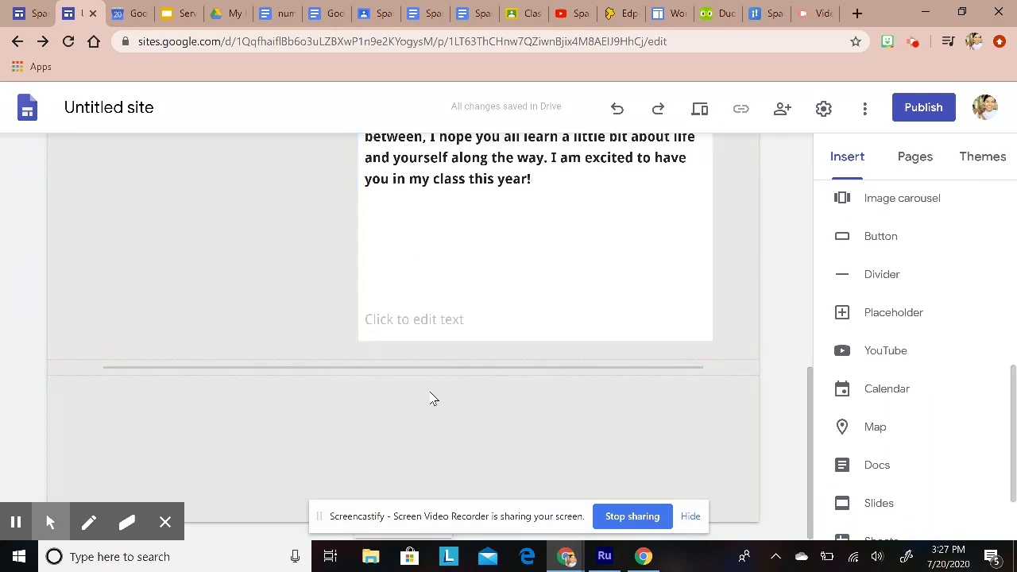
Step: Add a text box below the divider reading 'Contact Information' with a new line beneath
scroll(919, 363, up, 10)
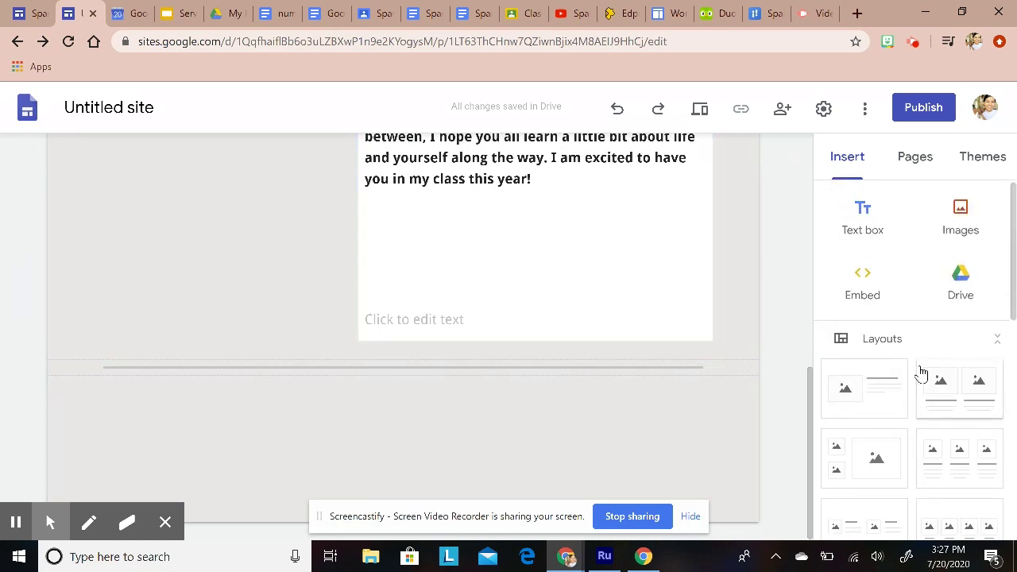
click(857, 229)
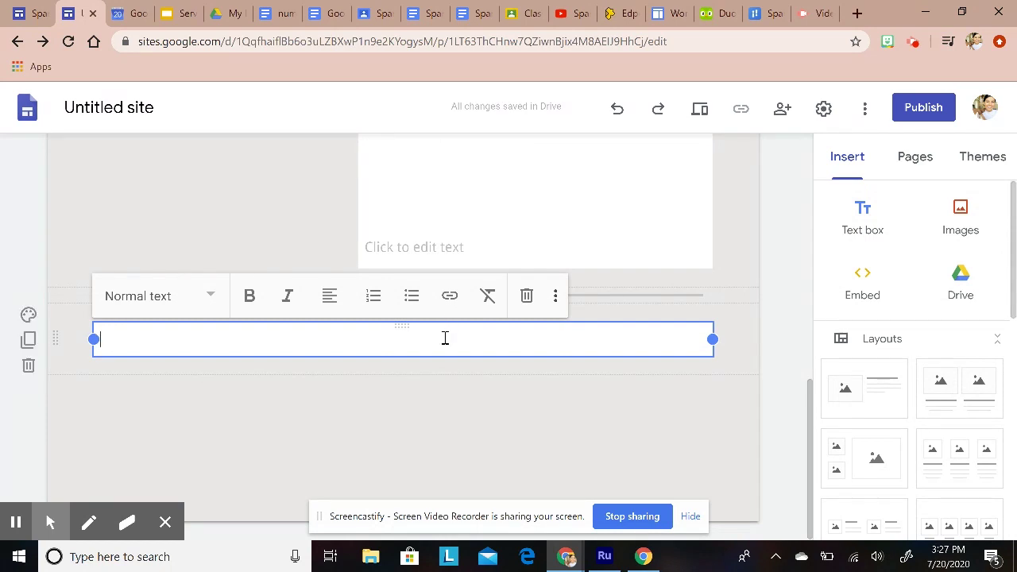
text(Contact Inf)
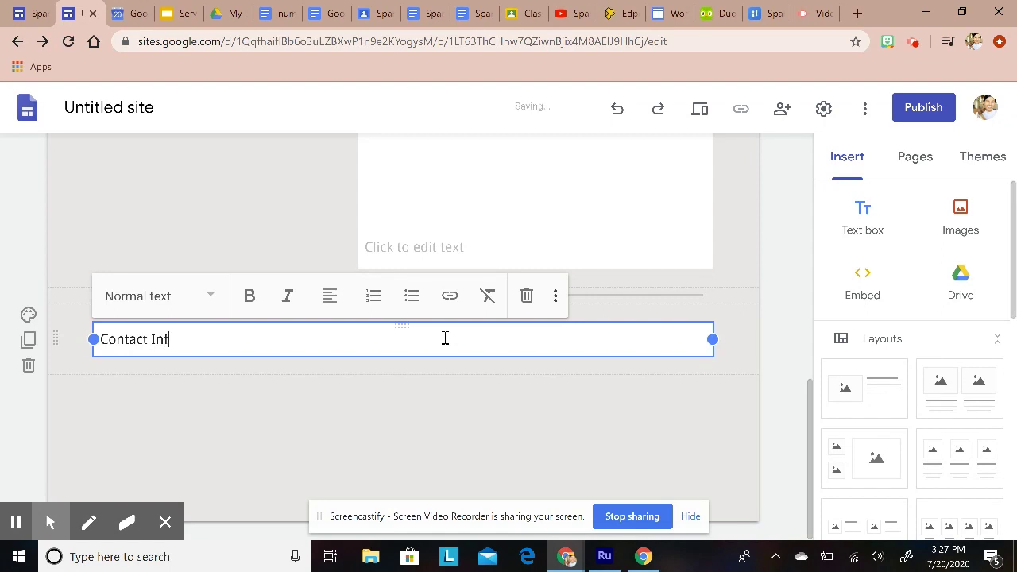
text(ormation:)
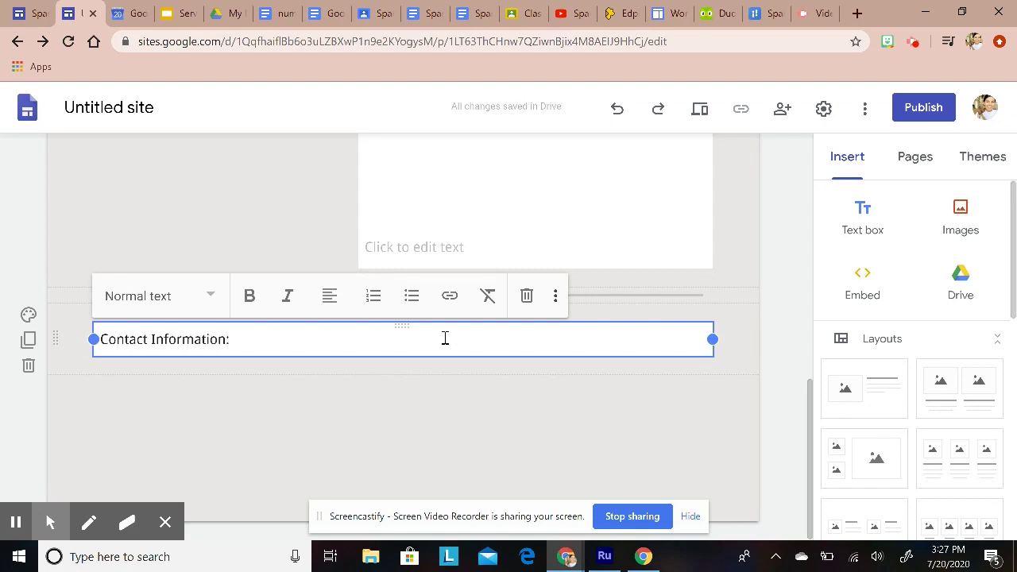
key(BackSpace)
key(Return)
key(Return)
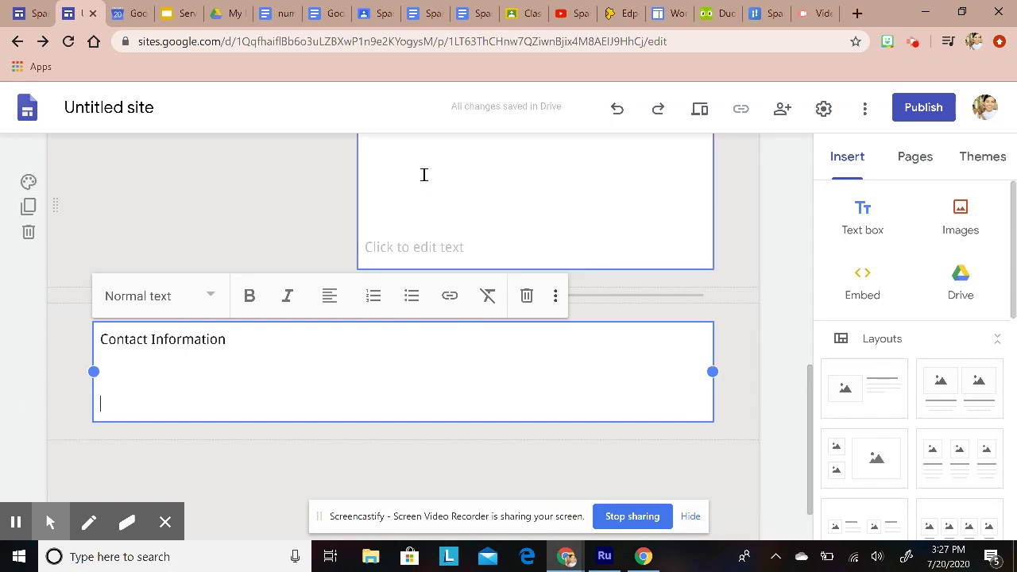
Step: Glance at the Span 3 syllabus and other open tabs, then return to the site editor
click(424, 11)
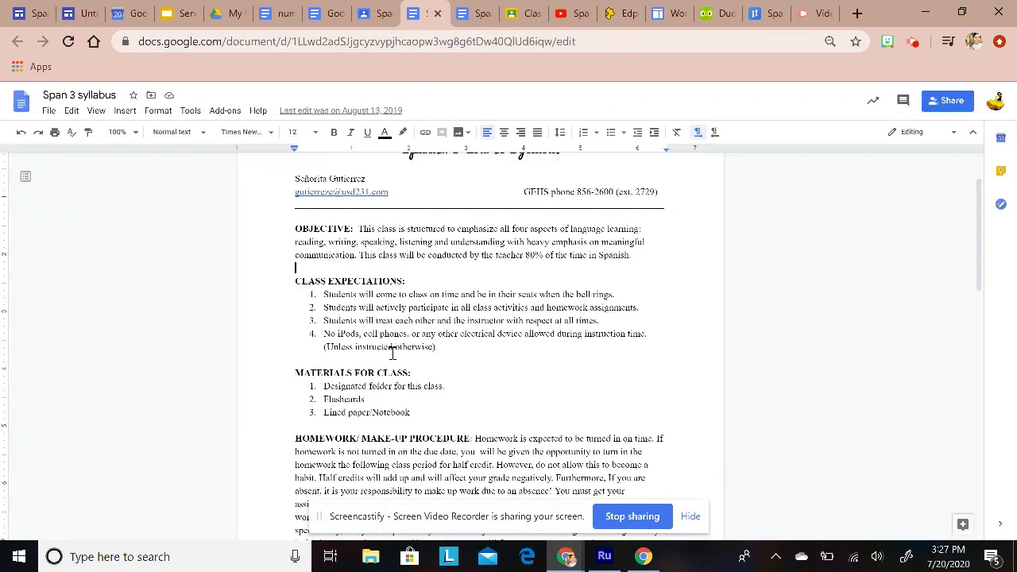
scroll(392, 352, up, 2)
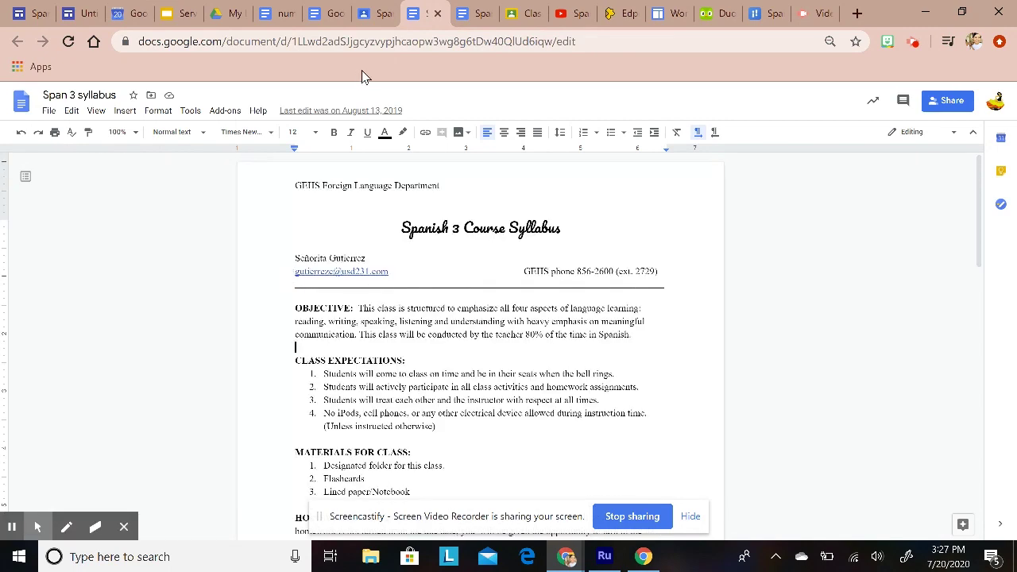
click(73, 11)
click(131, 10)
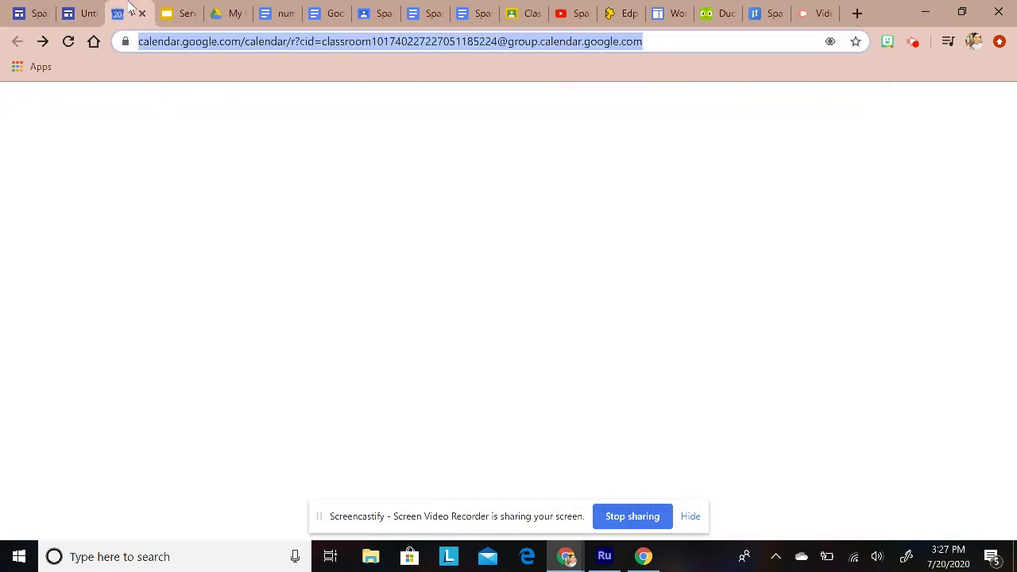
click(88, 11)
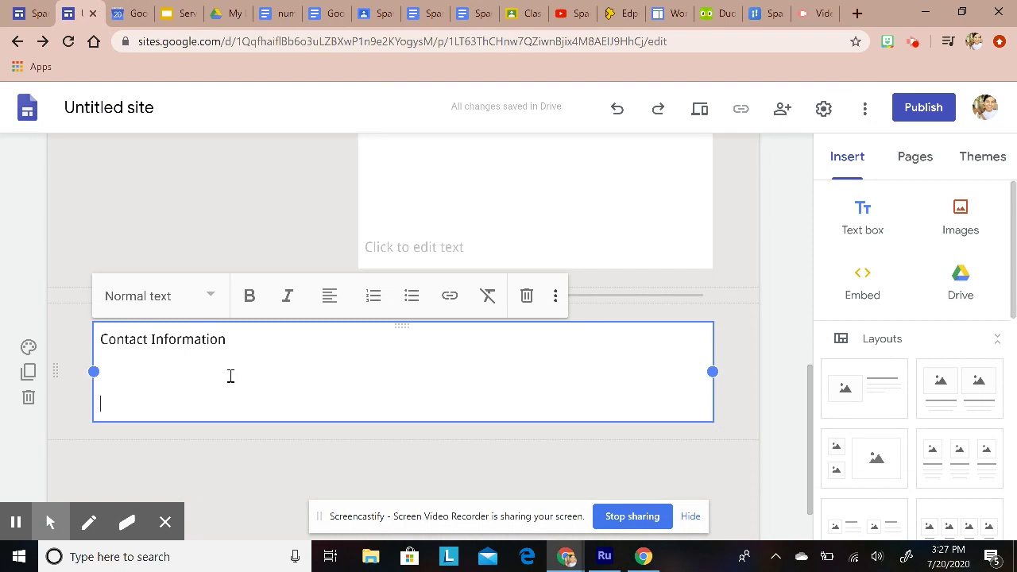
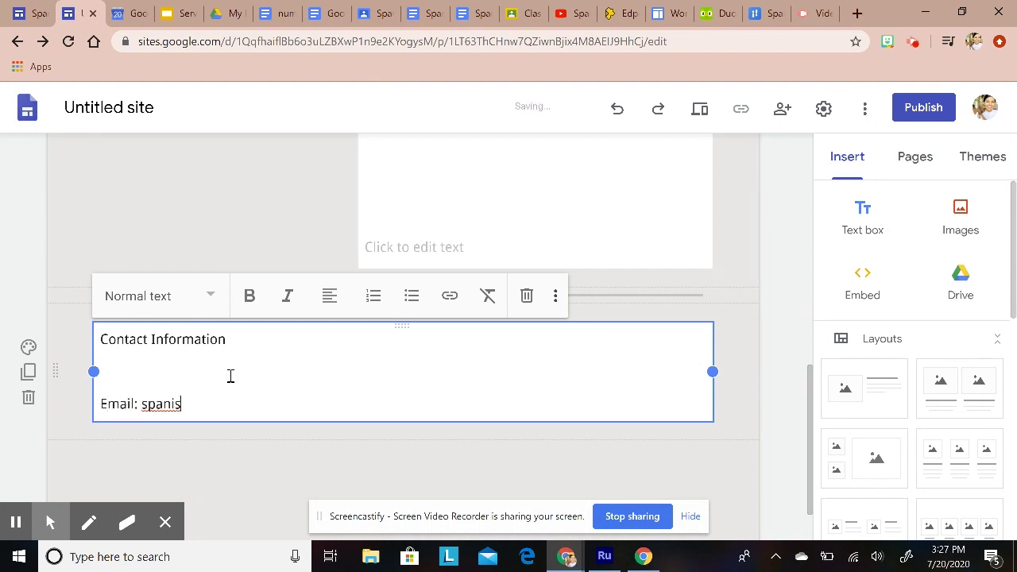
Step: Enter the teacher's e-mail, phone number with extension, and 'Office Hours: 8m-3pm' on separate lines
key(Return)
text(P)
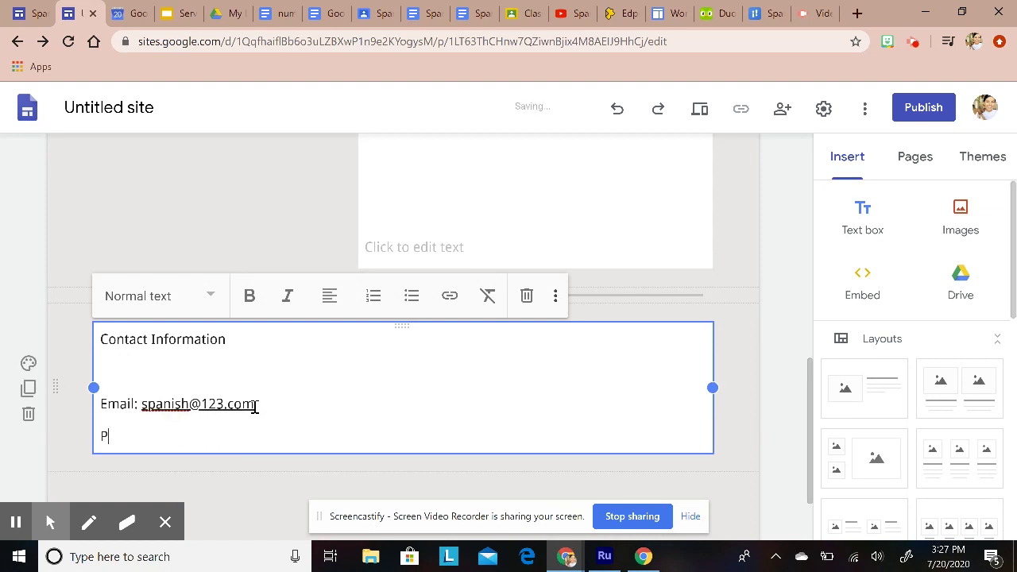
text(hone: 123-)
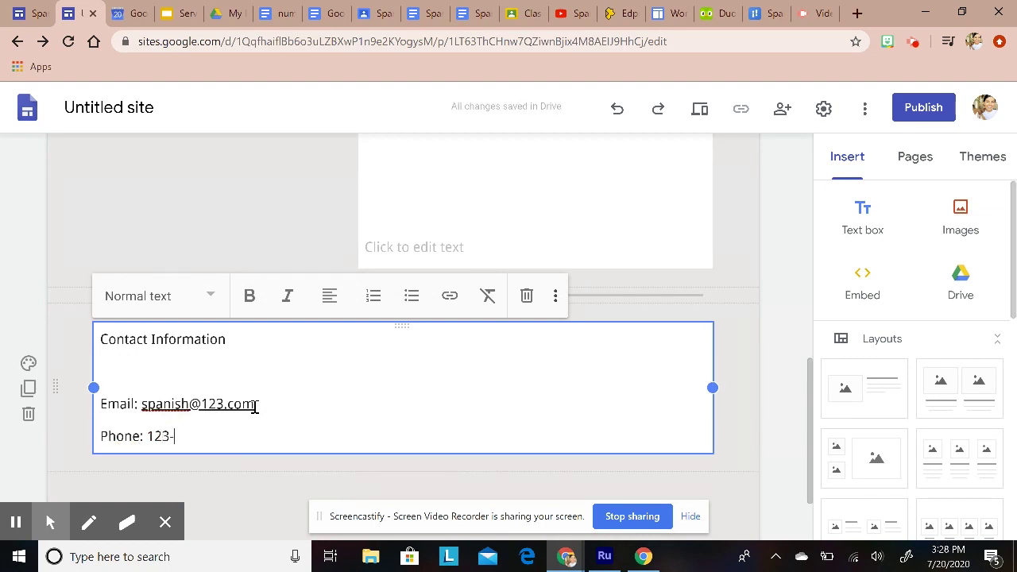
text(4567 (ext.)
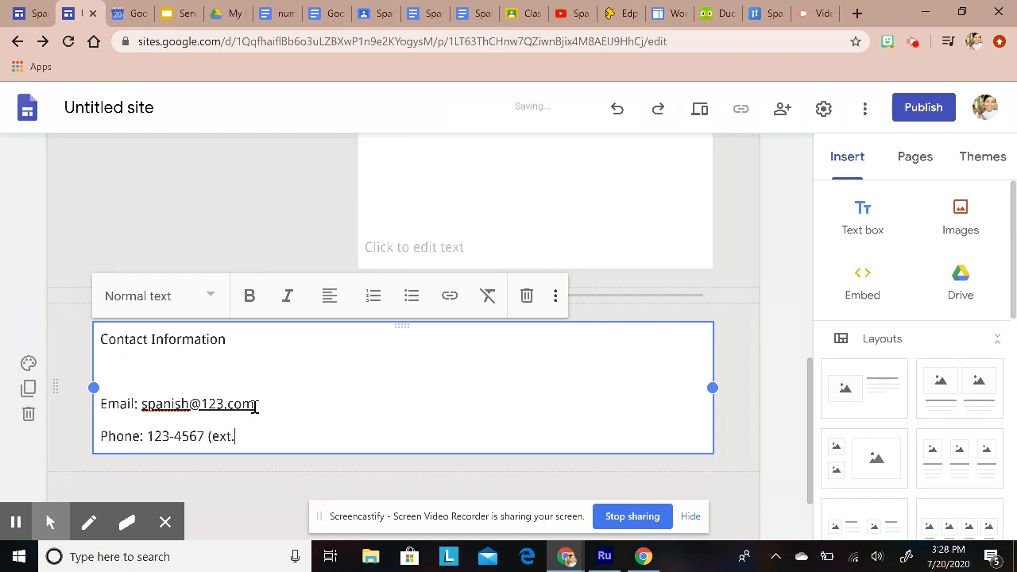
text())
key(Return)
text(Office O)
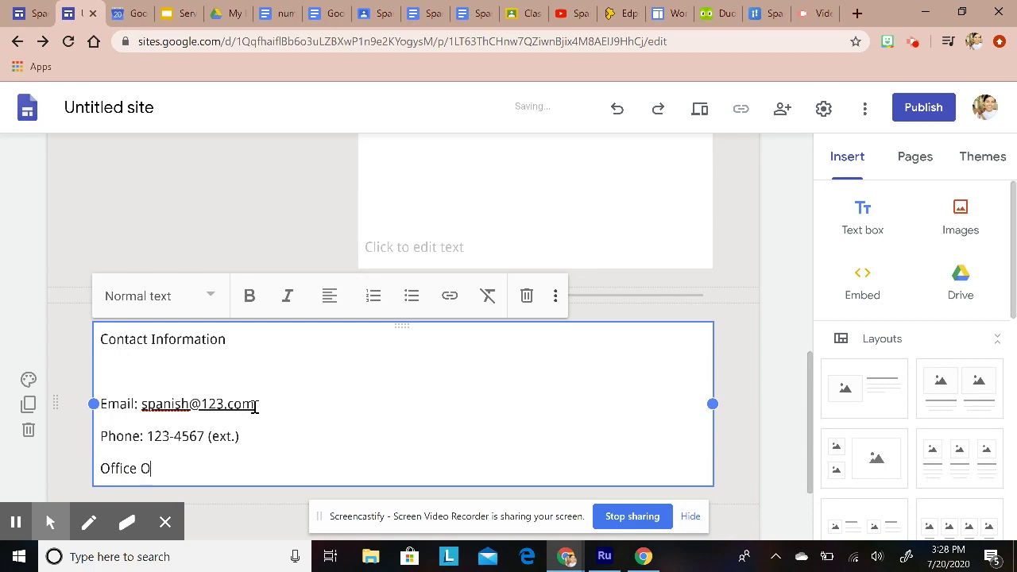
key(BackSpace)
text(Hours: )
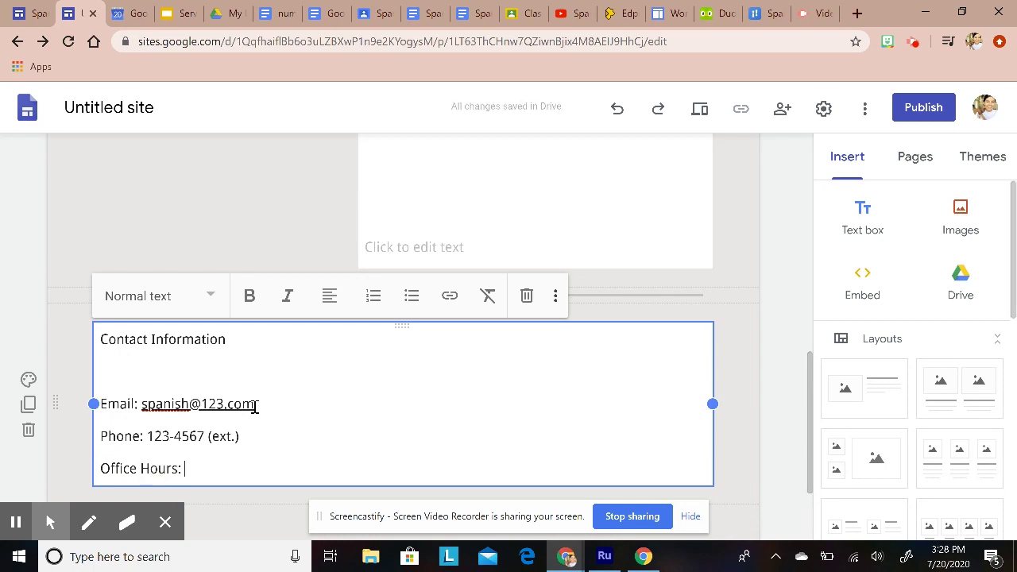
text(8m-3pm)
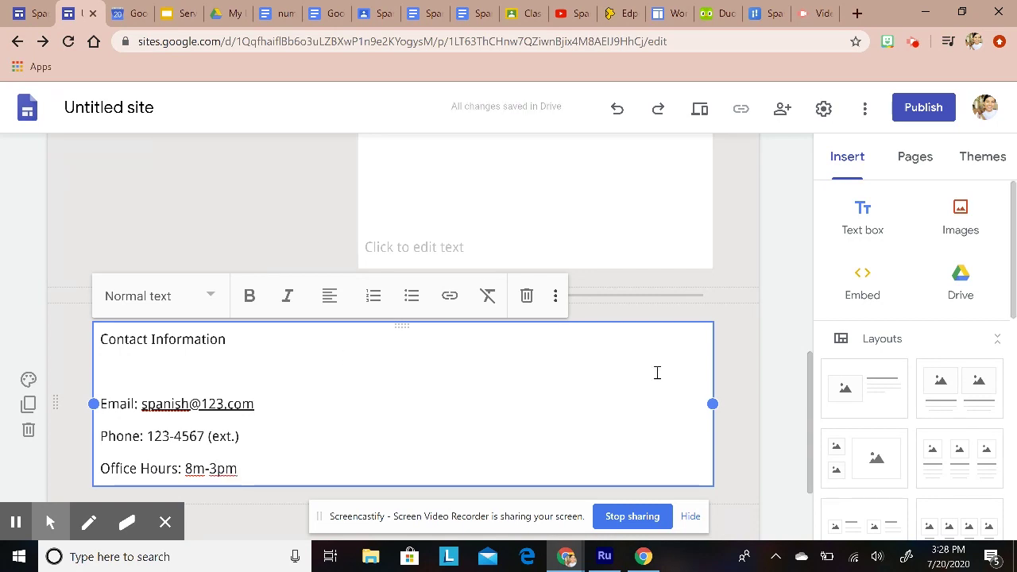
click(754, 403)
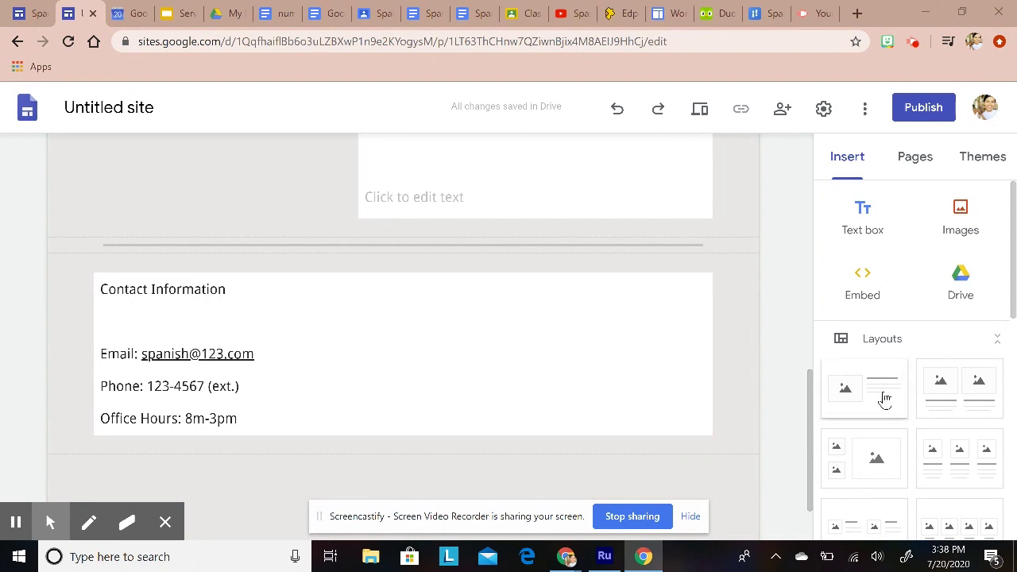
Step: View the published Spanish Classes site's Home page for reference
scroll(895, 409, down, 1)
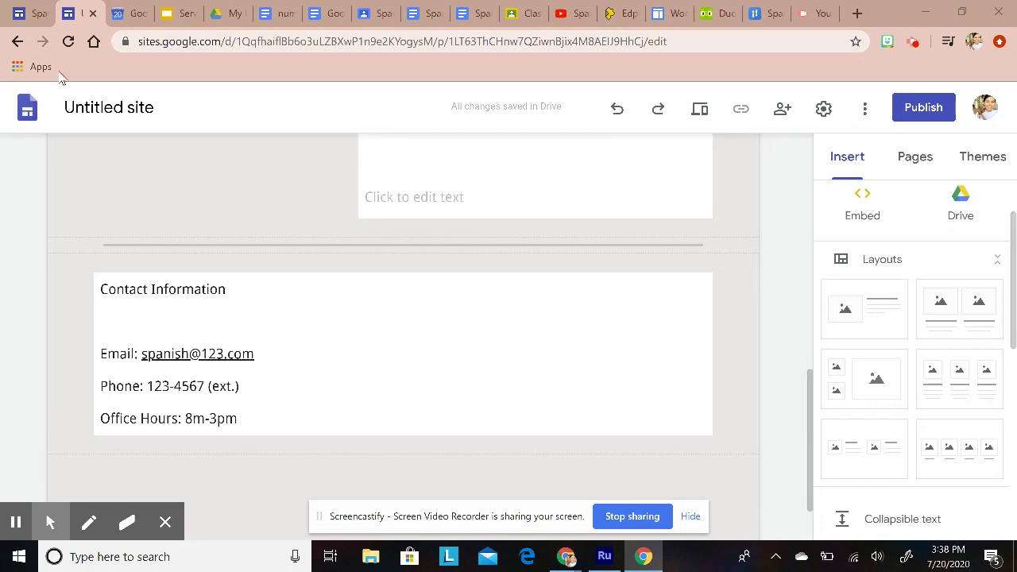
click(38, 13)
scroll(342, 158, down, 2)
key(alt+Left)
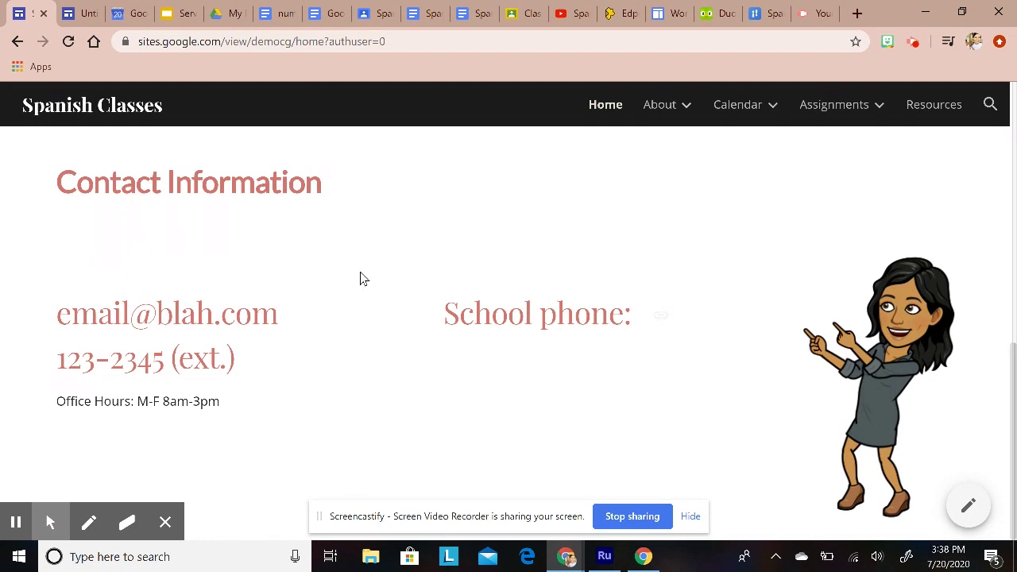
Step: Back in the site editor, show the Pages panel listing only the Home page
click(86, 18)
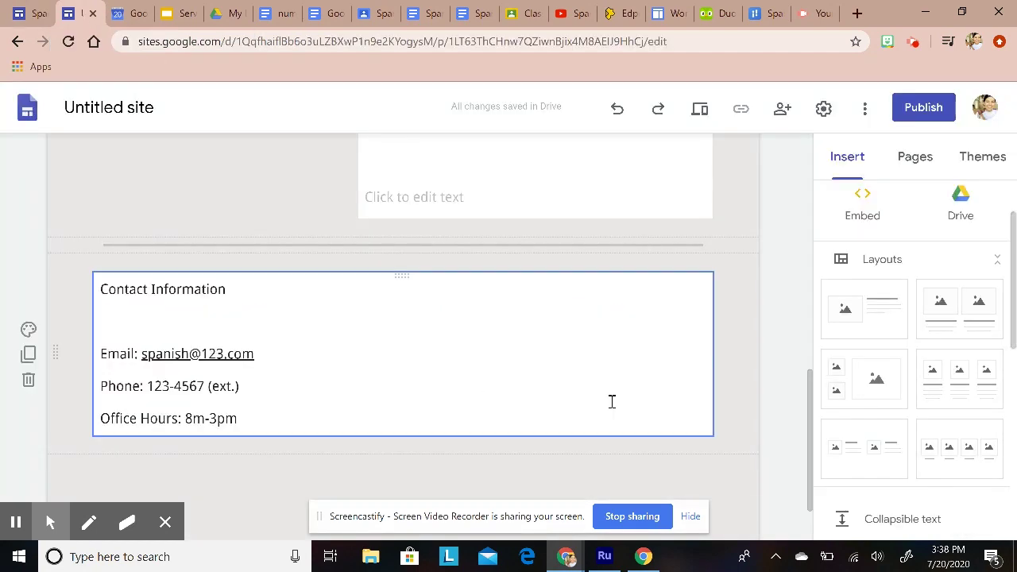
scroll(755, 385, up, 5)
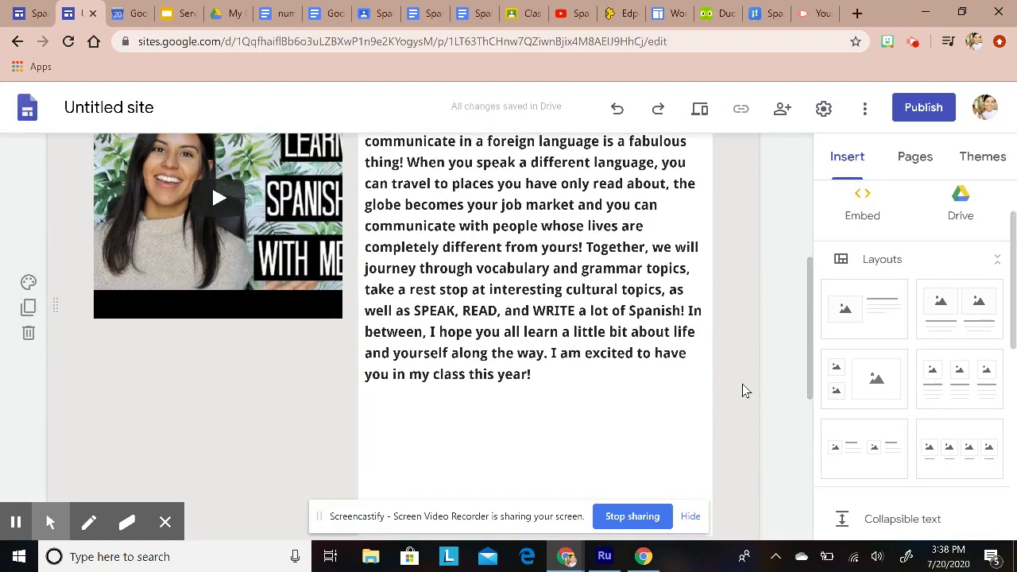
scroll(740, 386, up, 5)
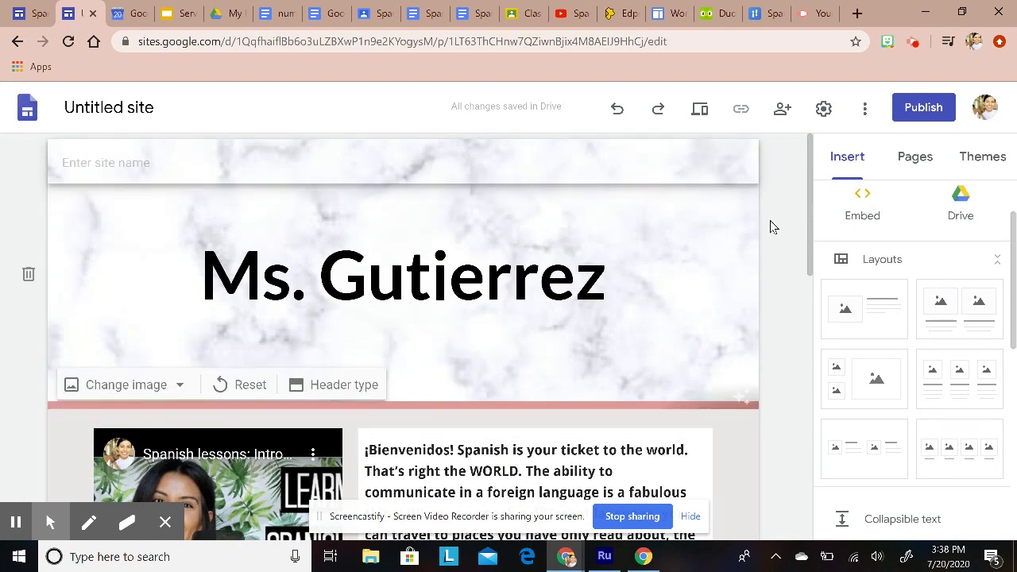
click(917, 158)
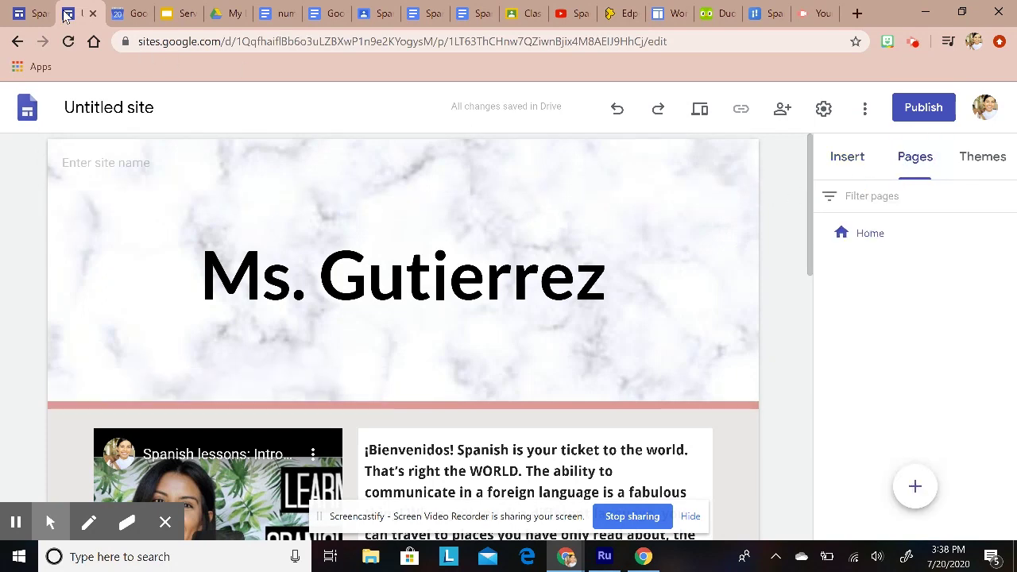
Step: Create a new page named About, listed after Home in the Pages panel
click(32, 14)
scroll(616, 289, up, 10)
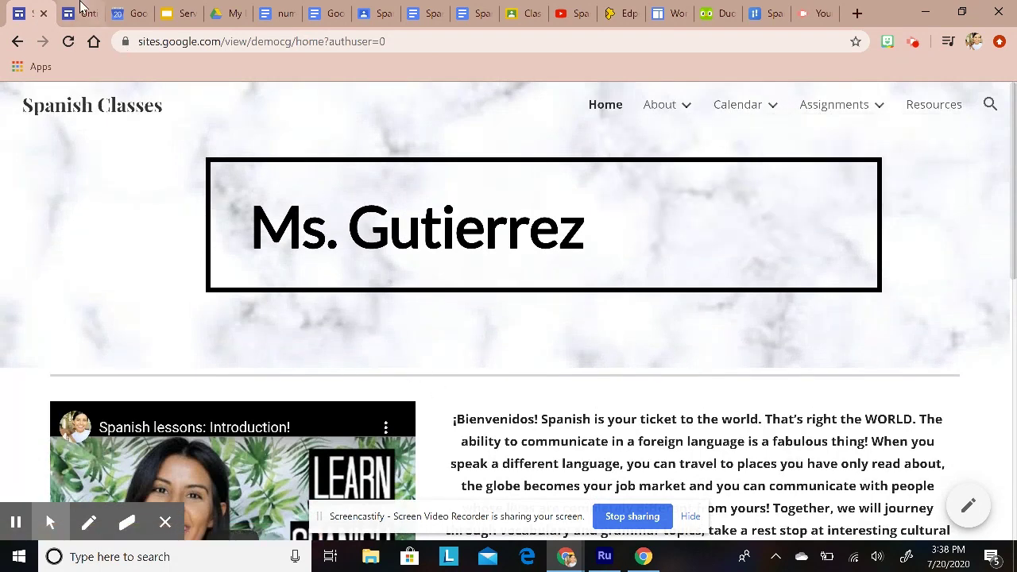
click(73, 10)
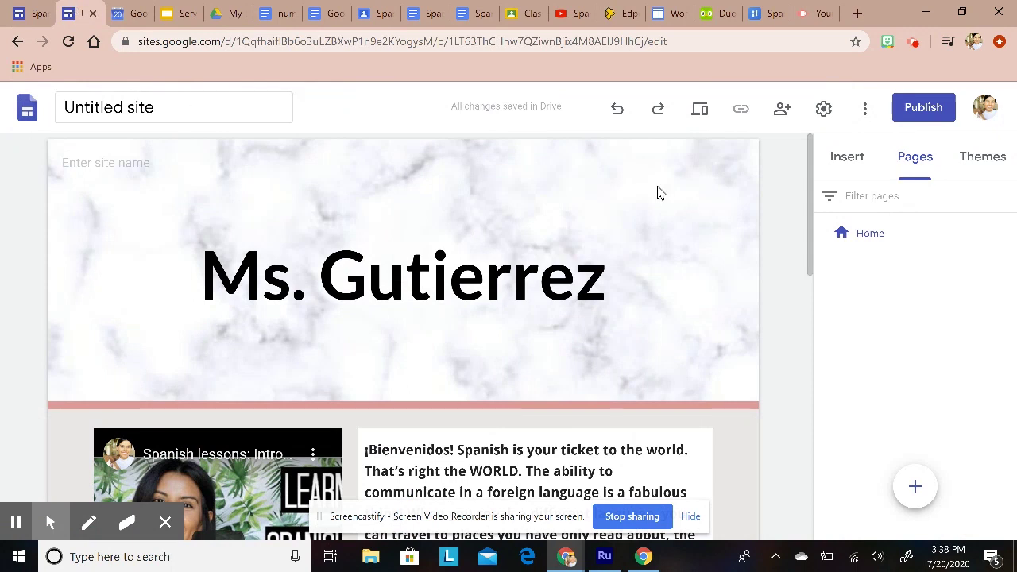
mouse_move(605, 197)
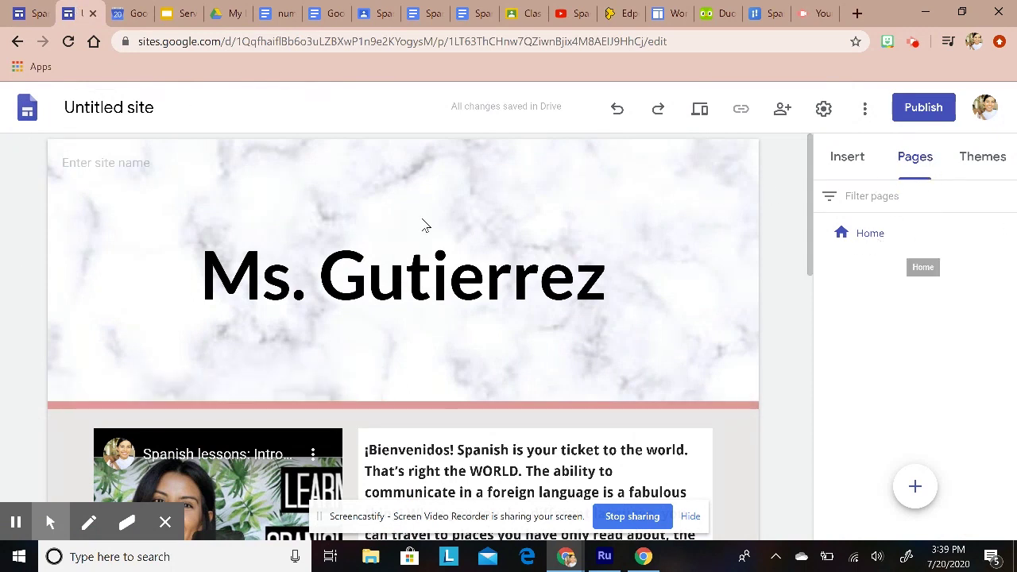
mouse_move(919, 491)
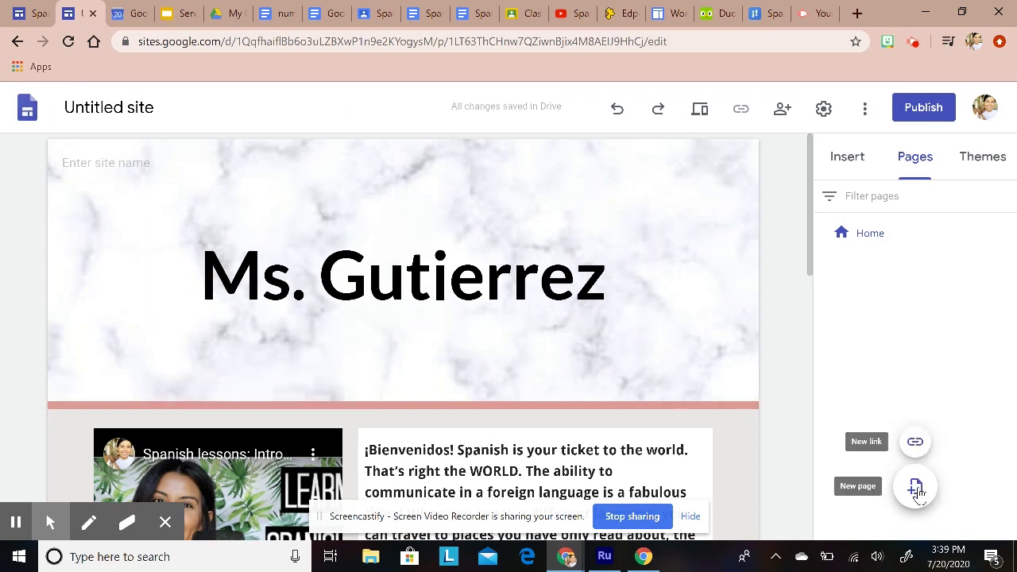
click(915, 488)
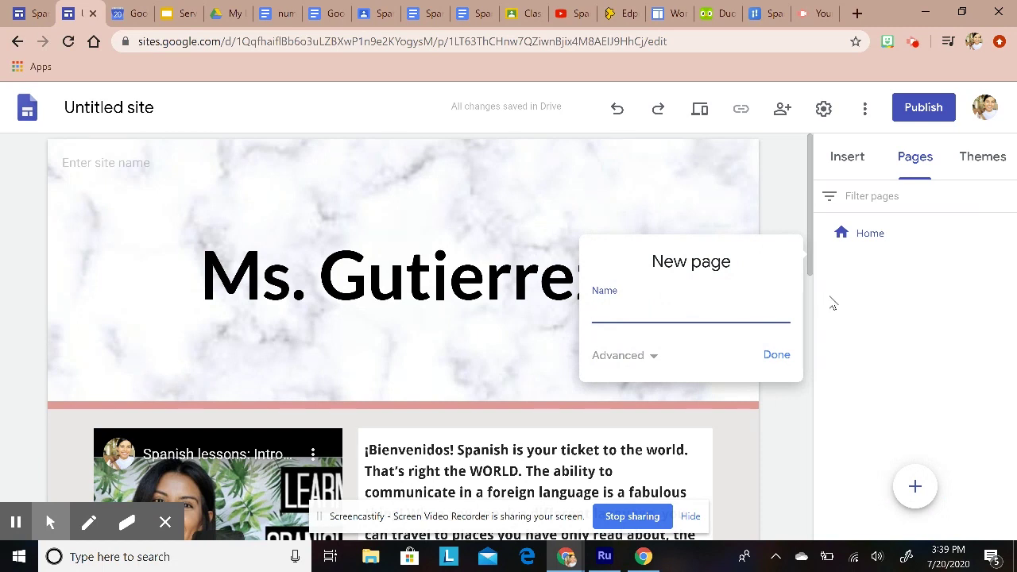
click(772, 357)
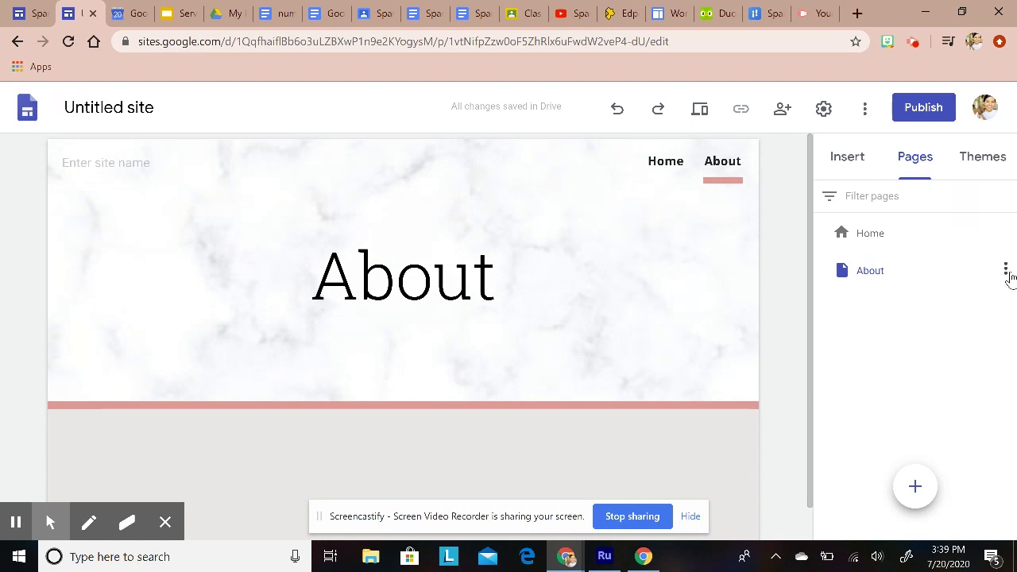
Step: Add ME! and Spanish 1 as subpages under About
click(1006, 271)
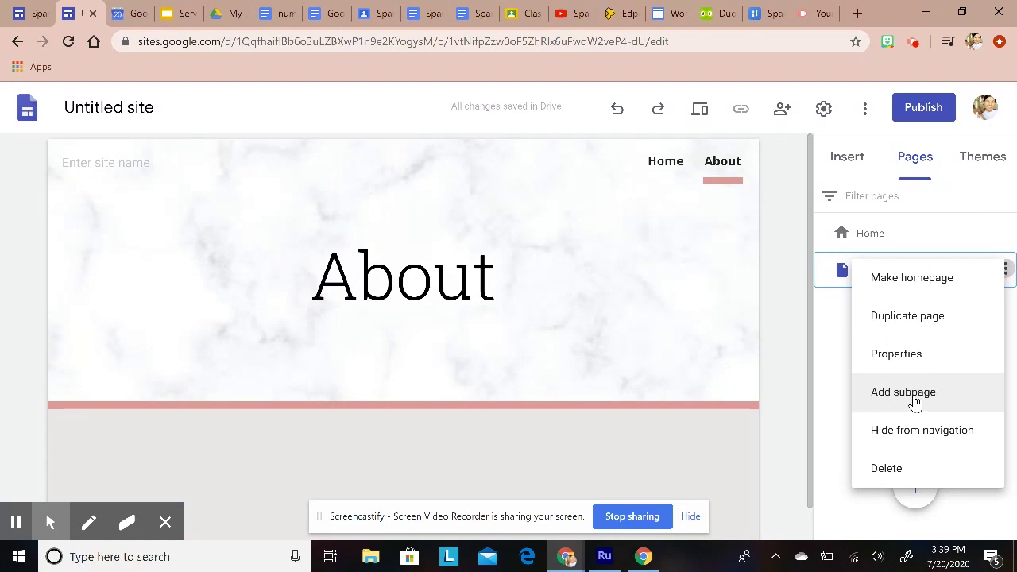
click(903, 393)
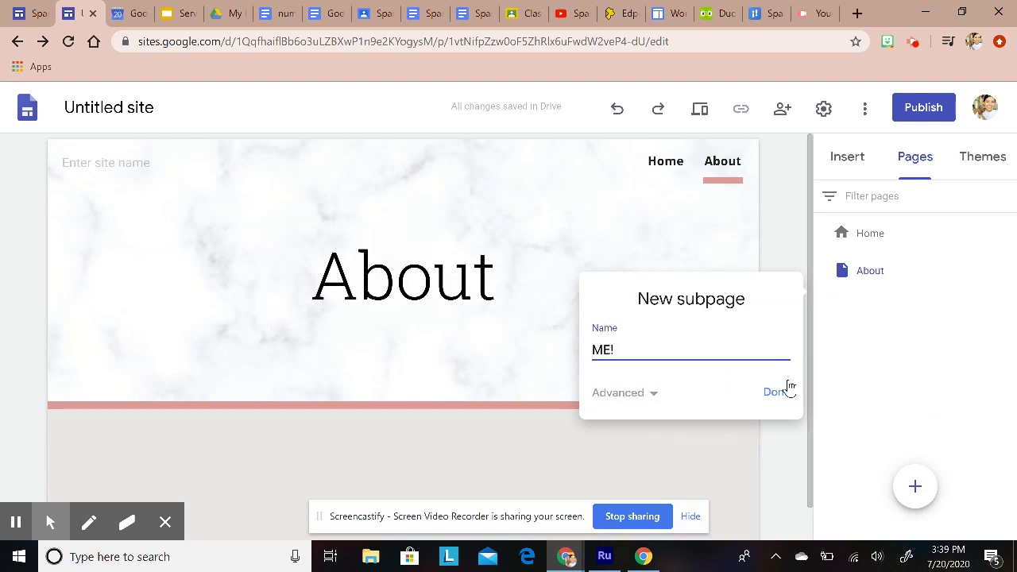
click(777, 397)
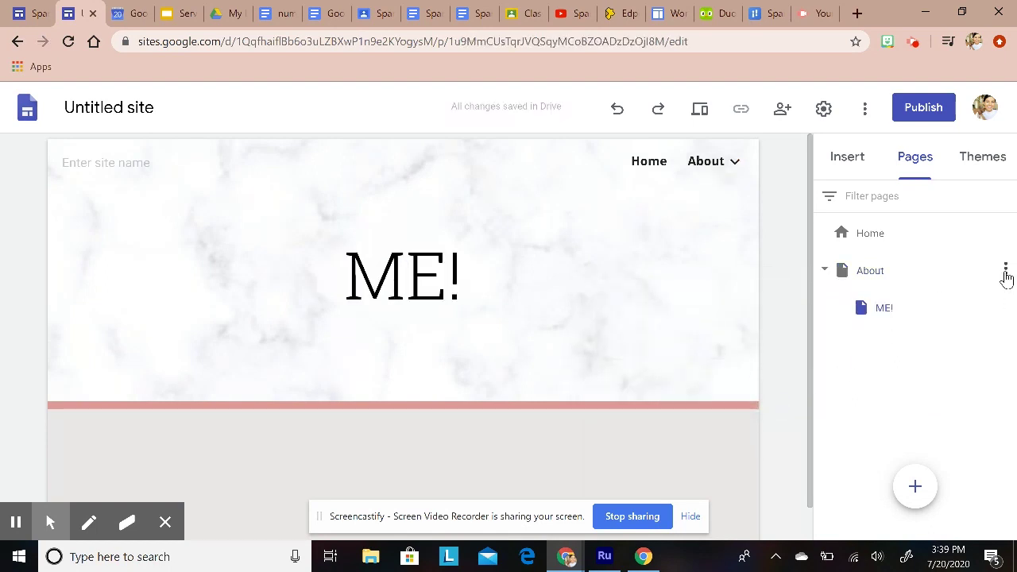
click(1006, 272)
click(929, 390)
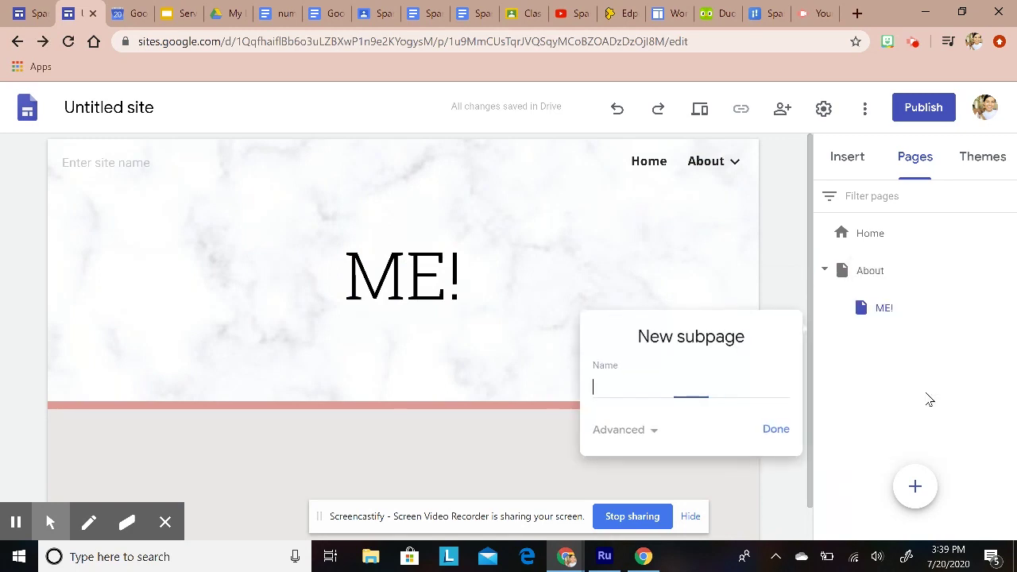
text(Spanish )
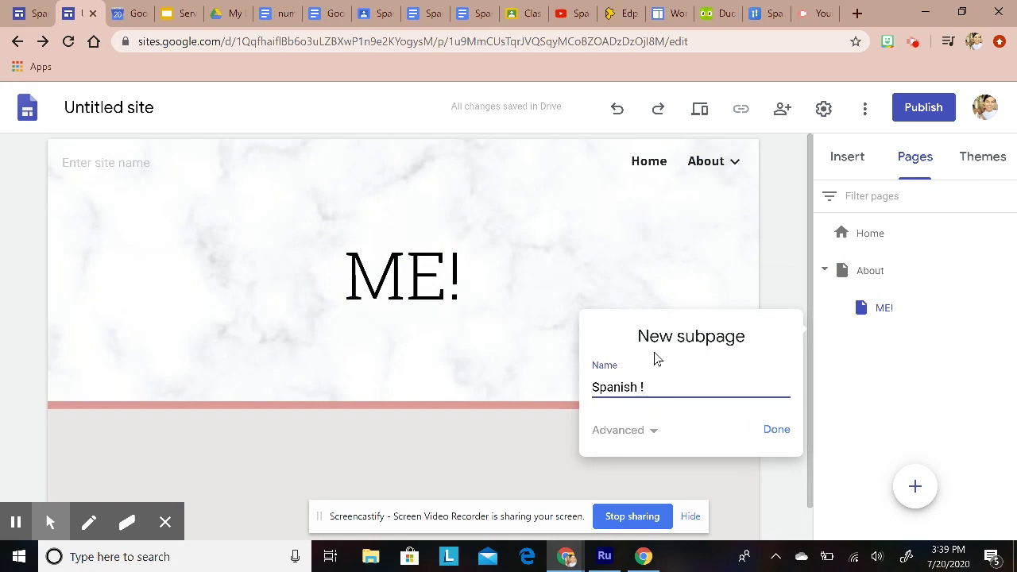
text(1)
click(771, 429)
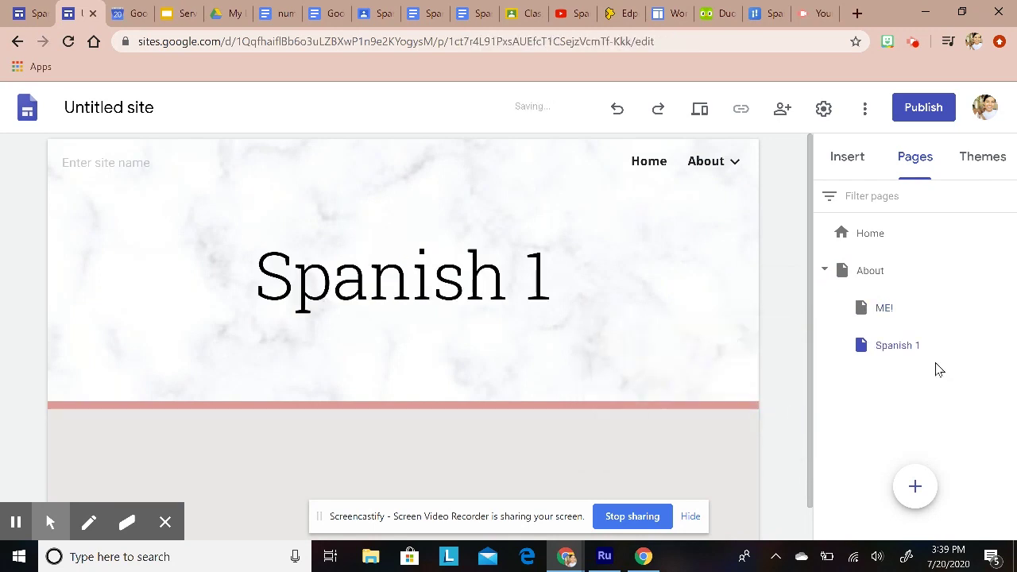
Step: Add a Spanish 3 subpage under About, then open ME! from the About navigation menu
click(1004, 272)
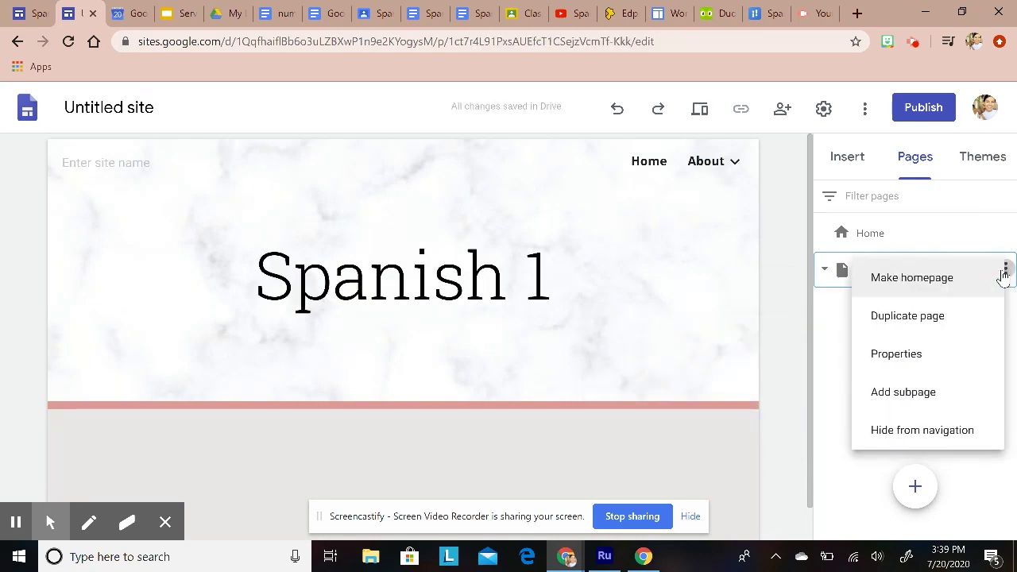
click(875, 393)
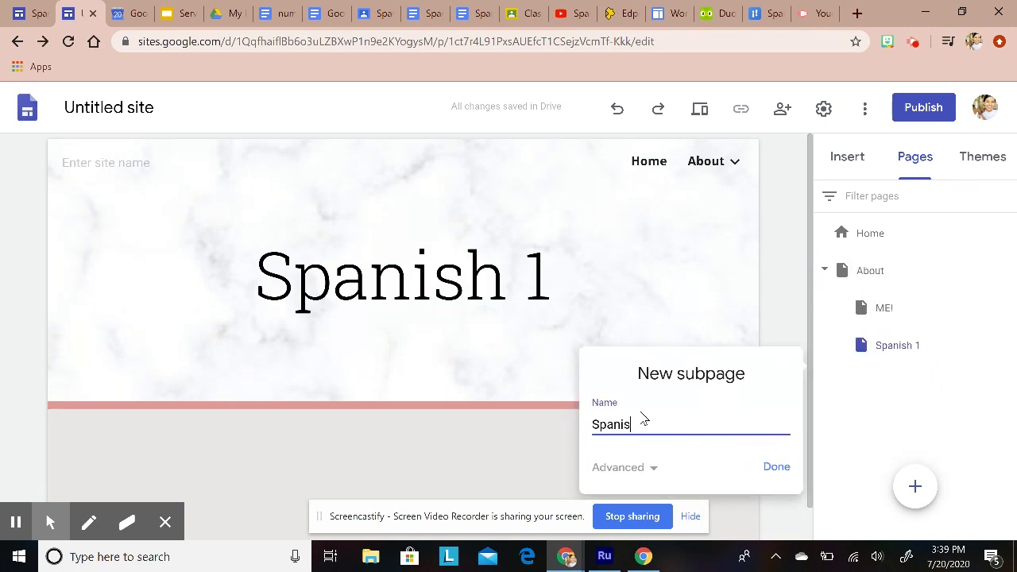
text(Spanish 3)
click(782, 469)
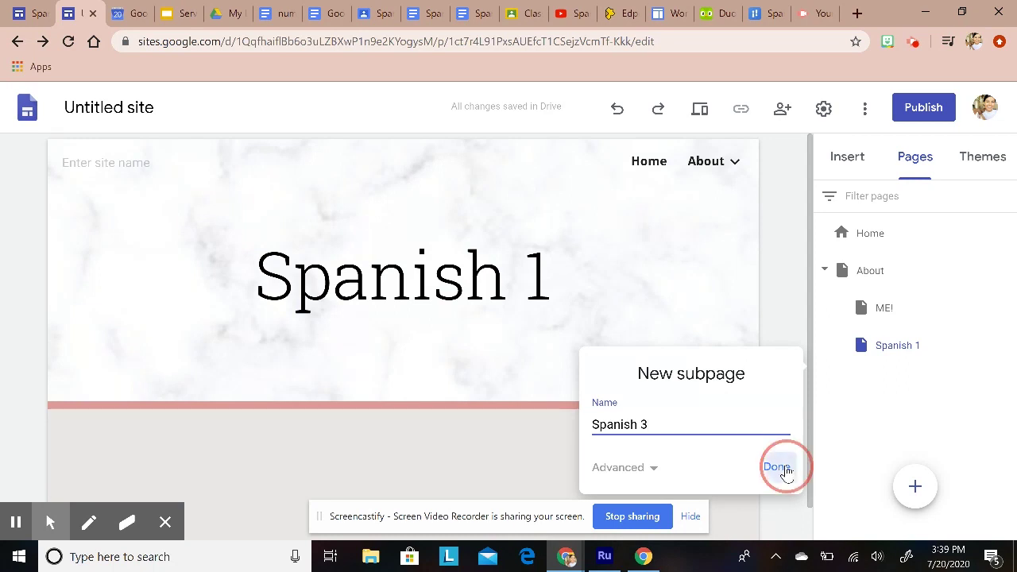
click(732, 163)
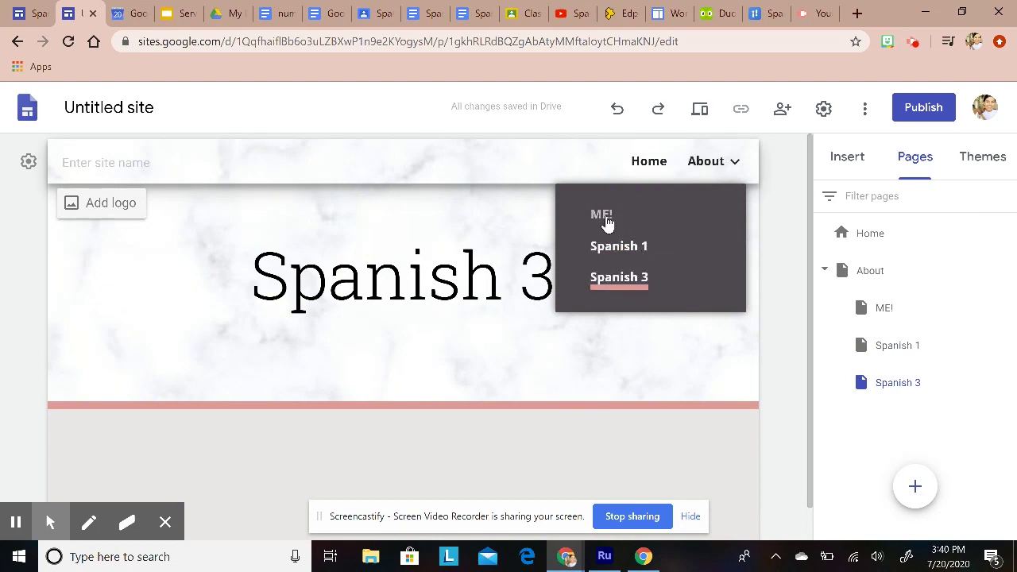
click(604, 219)
Step: Add a three-column image section to ME! and upload the dog photo into the left column
scroll(542, 349, down, 1)
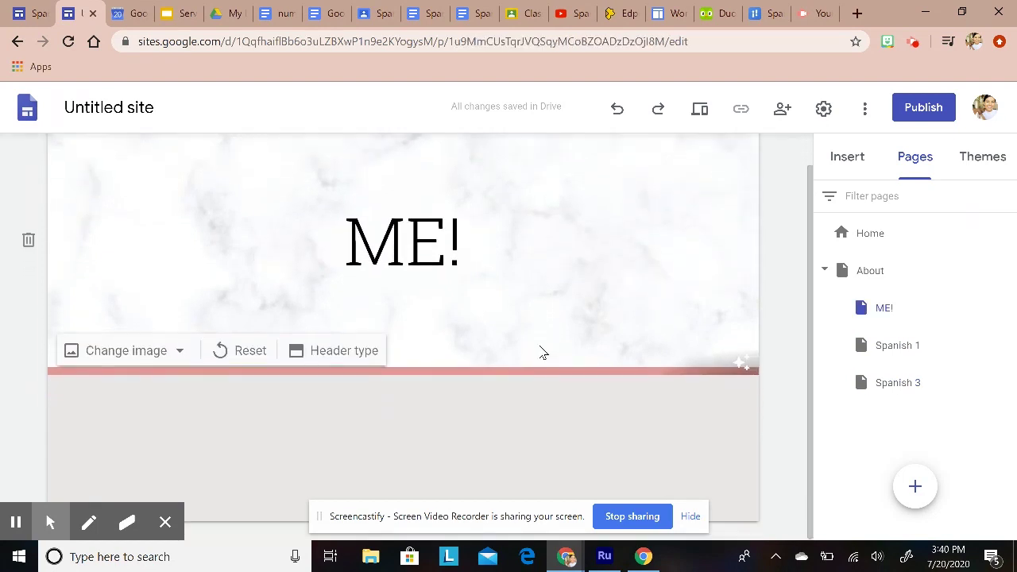
click(845, 159)
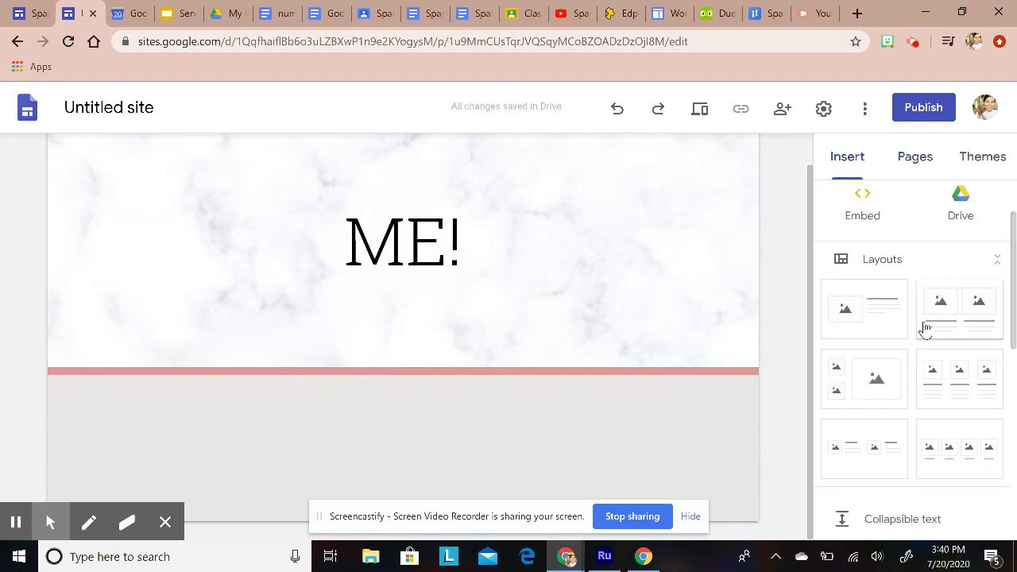
scroll(921, 343, down, 1)
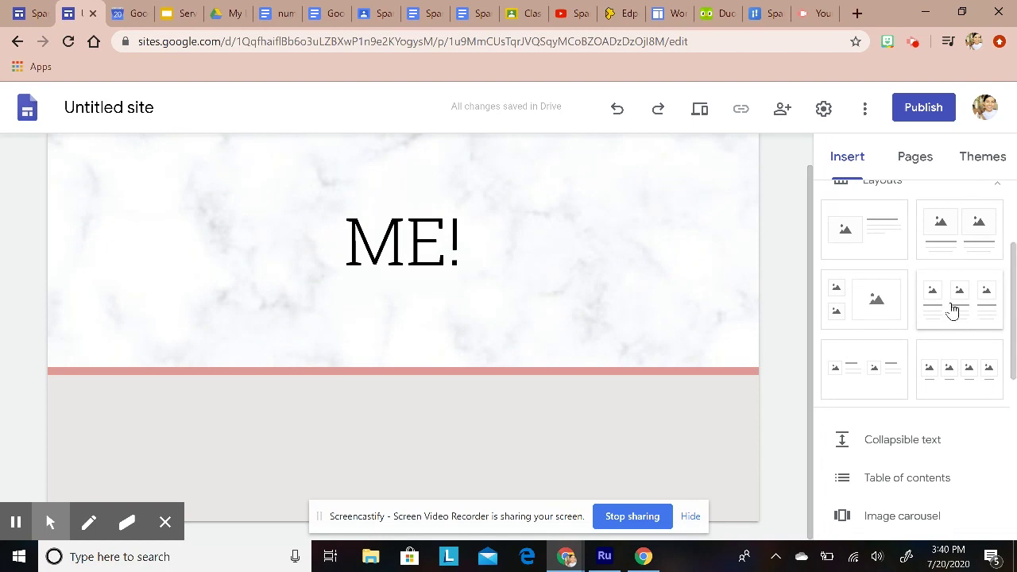
click(952, 308)
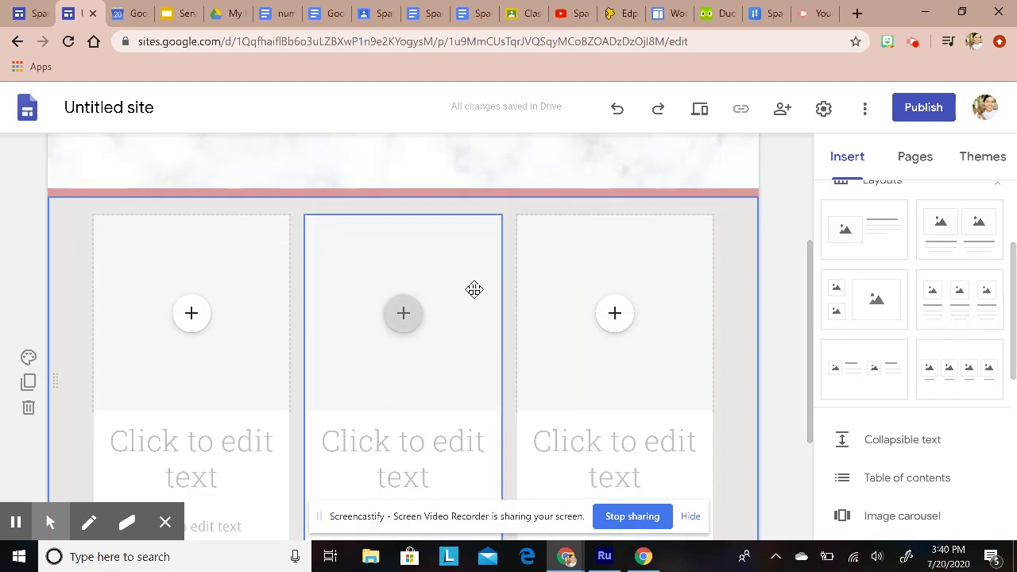
scroll(390, 282, down, 1)
click(193, 235)
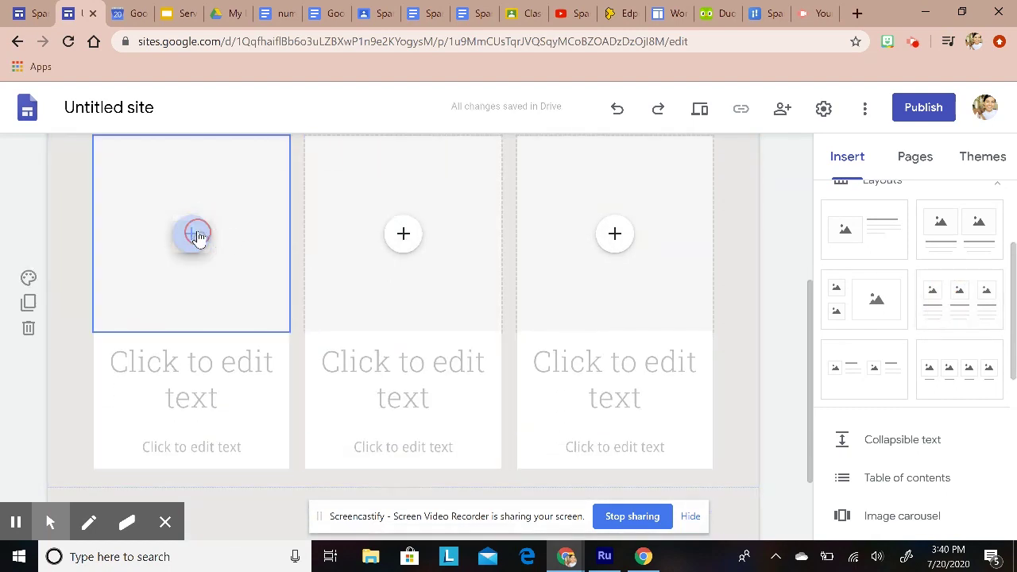
click(236, 287)
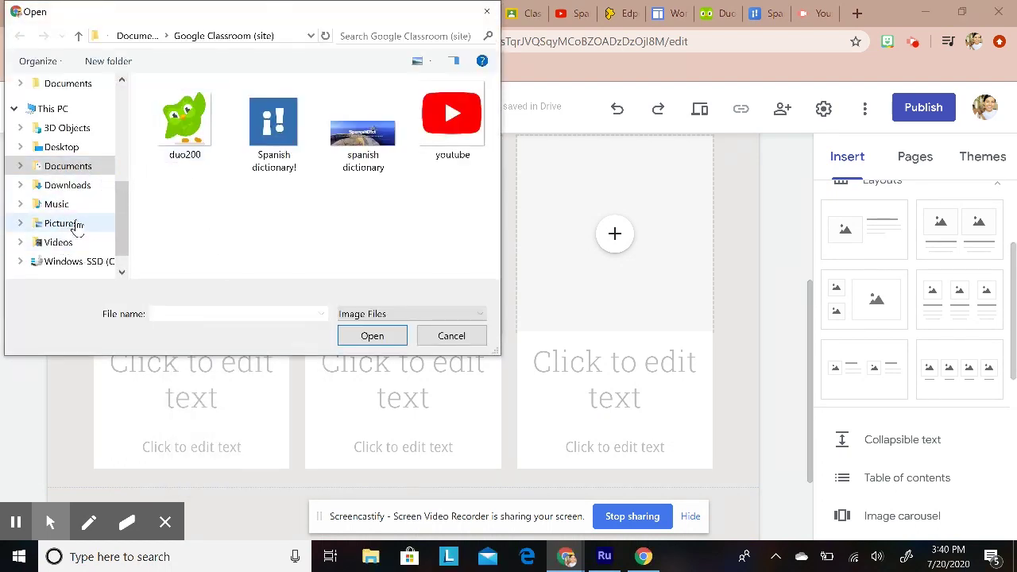
click(78, 225)
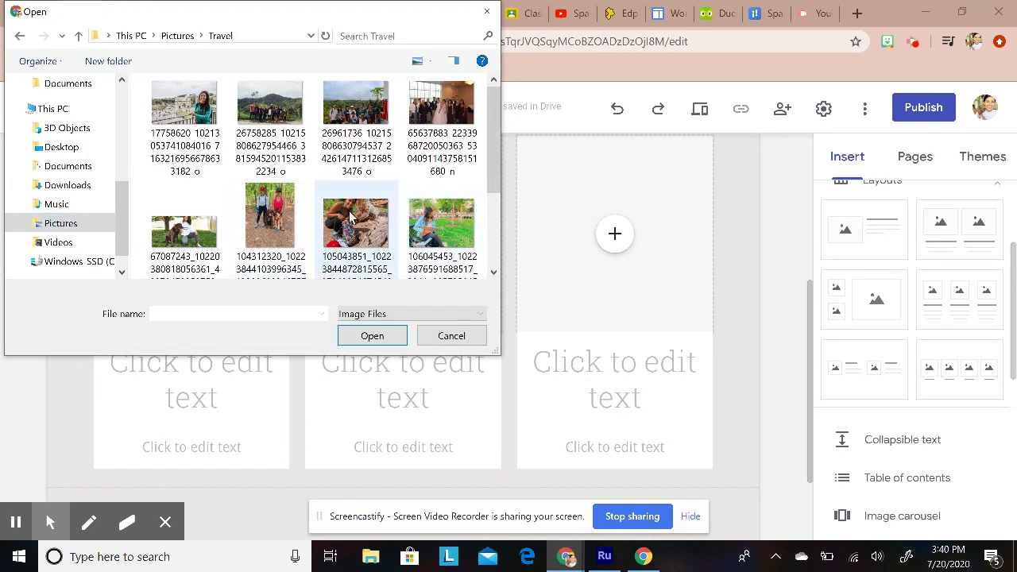
click(195, 229)
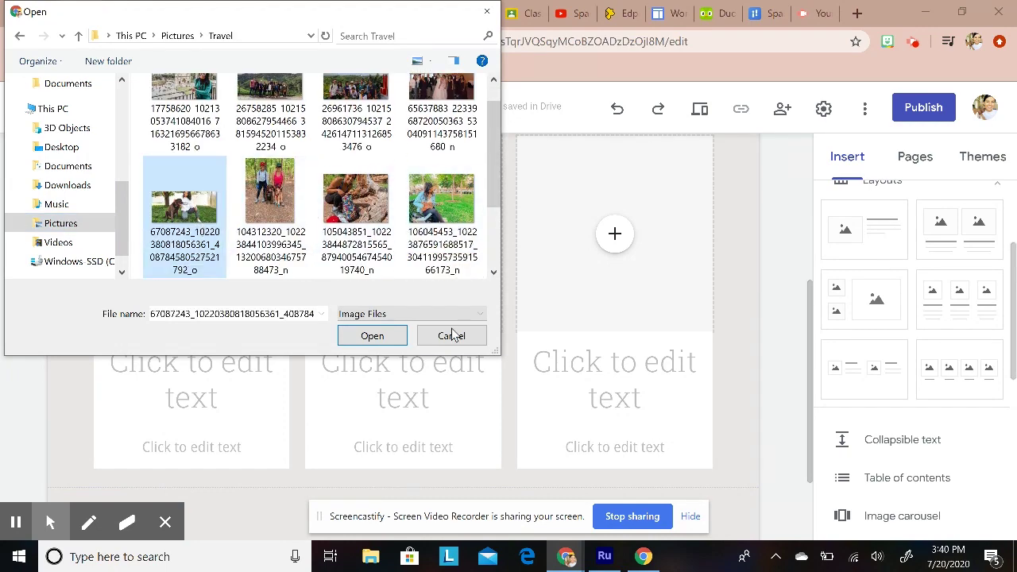
click(370, 336)
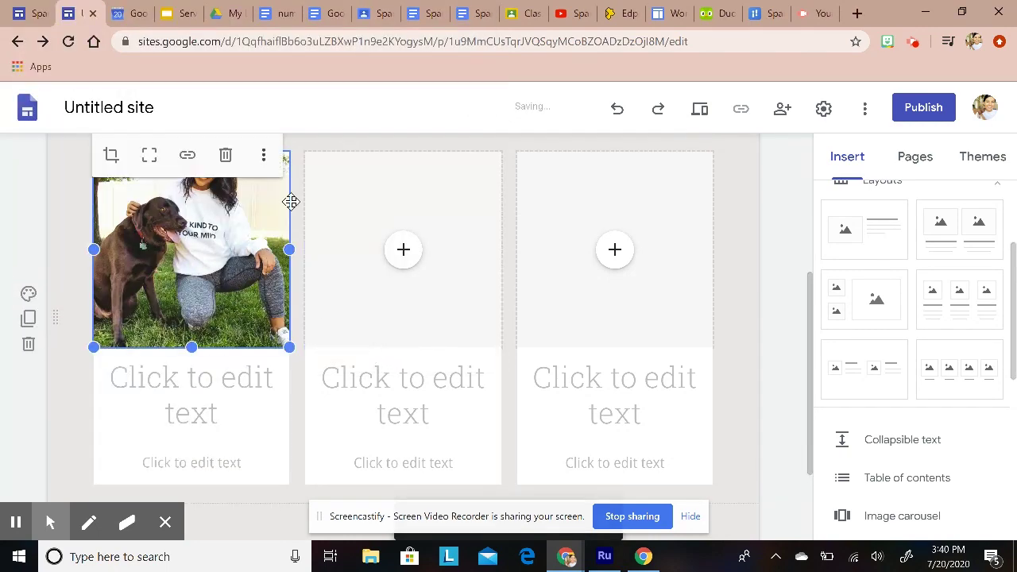
Step: Upload the group photo from the Travel folder into the middle column and shift its framing left
click(402, 264)
click(471, 310)
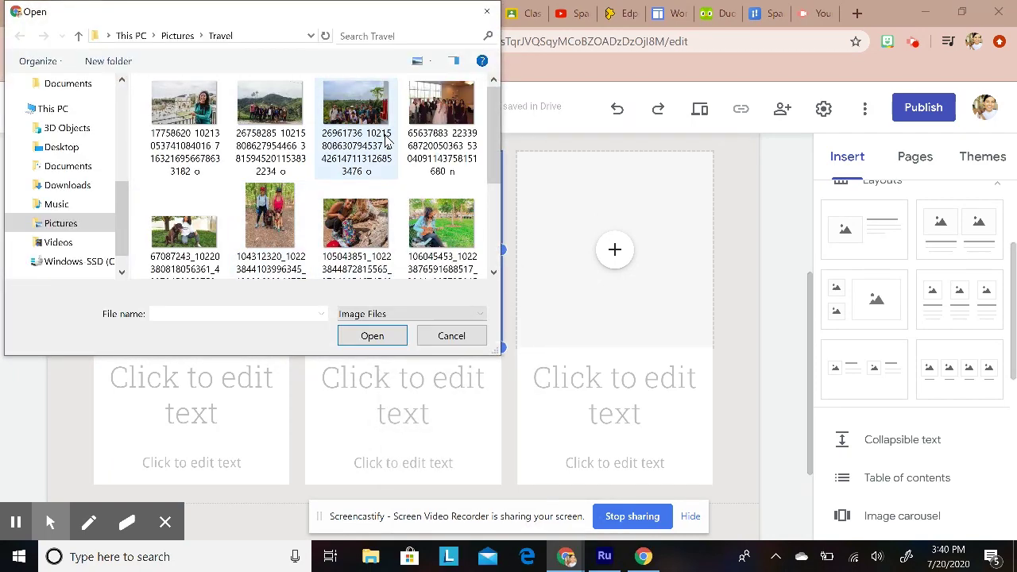
click(356, 111)
click(371, 335)
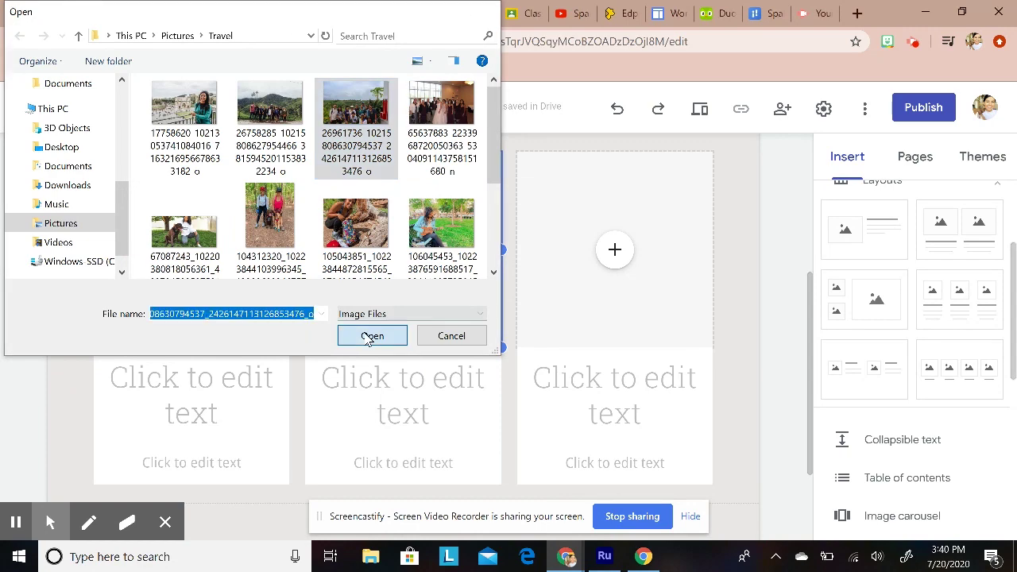
drag(371, 276, 358, 247)
double_click(359, 249)
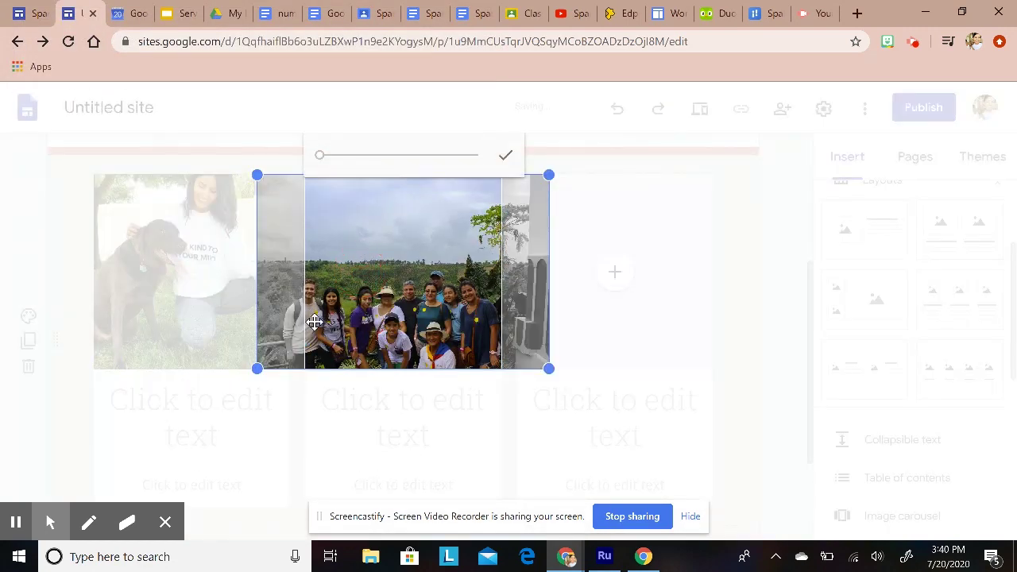
drag(430, 291, 411, 298)
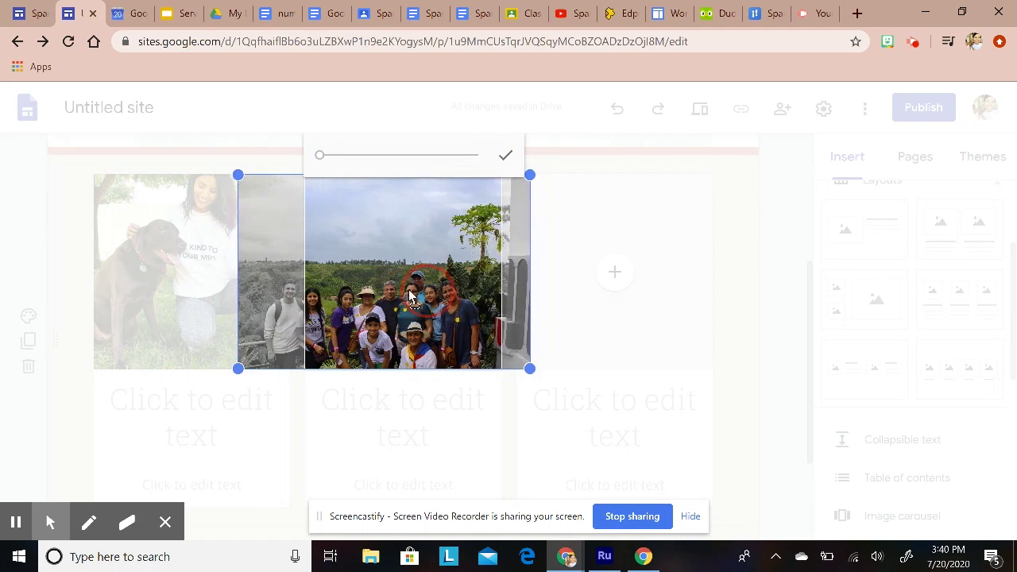
click(495, 169)
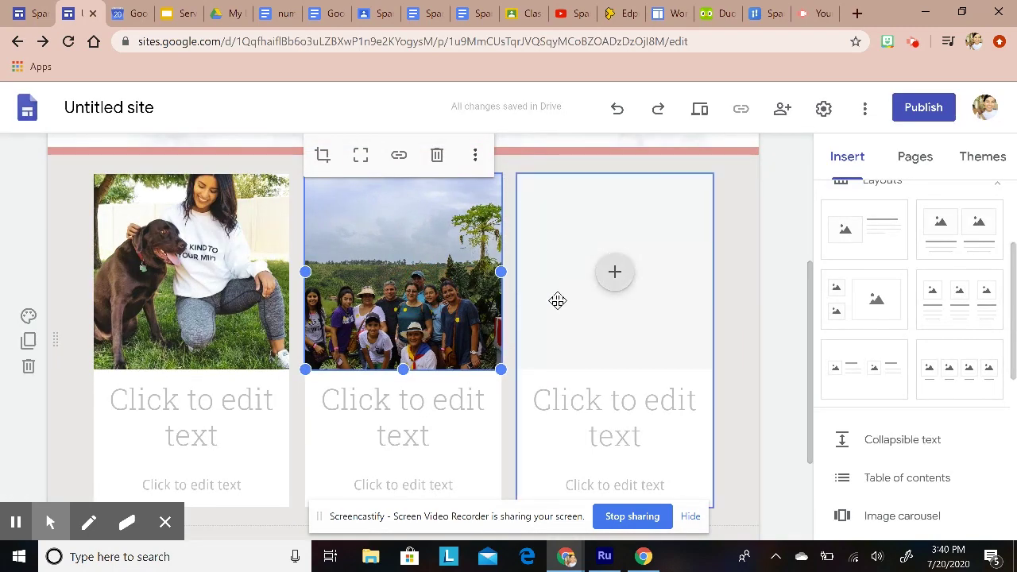
Step: Upload the mountain hiker photo into the third column and reposition it within its frame
click(615, 274)
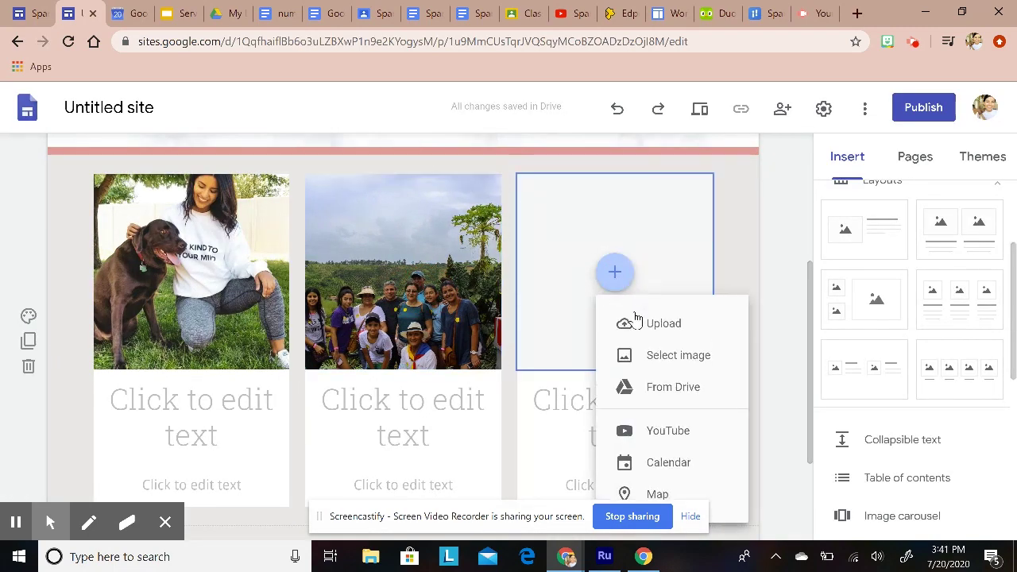
click(638, 322)
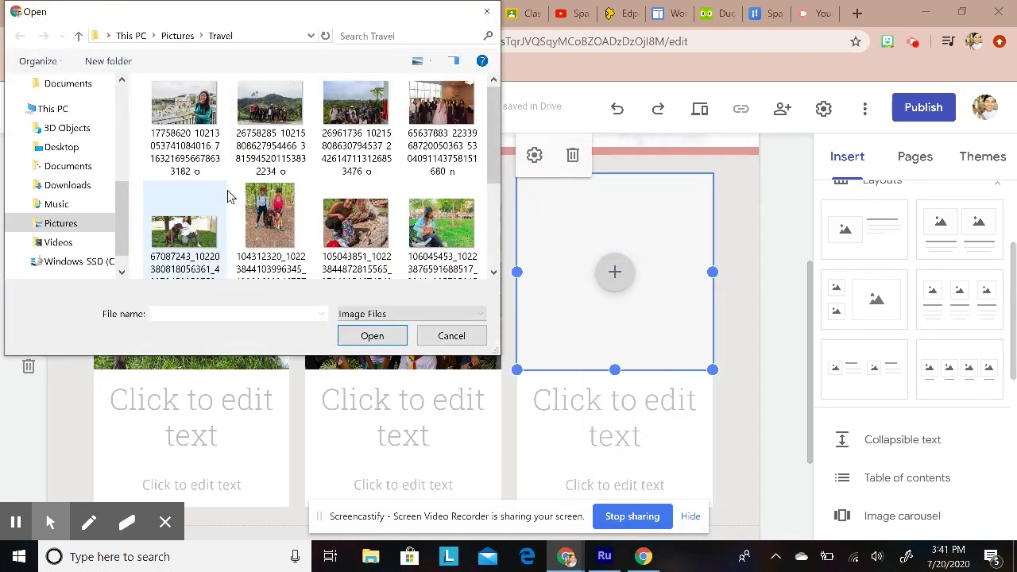
drag(493, 137, 493, 180)
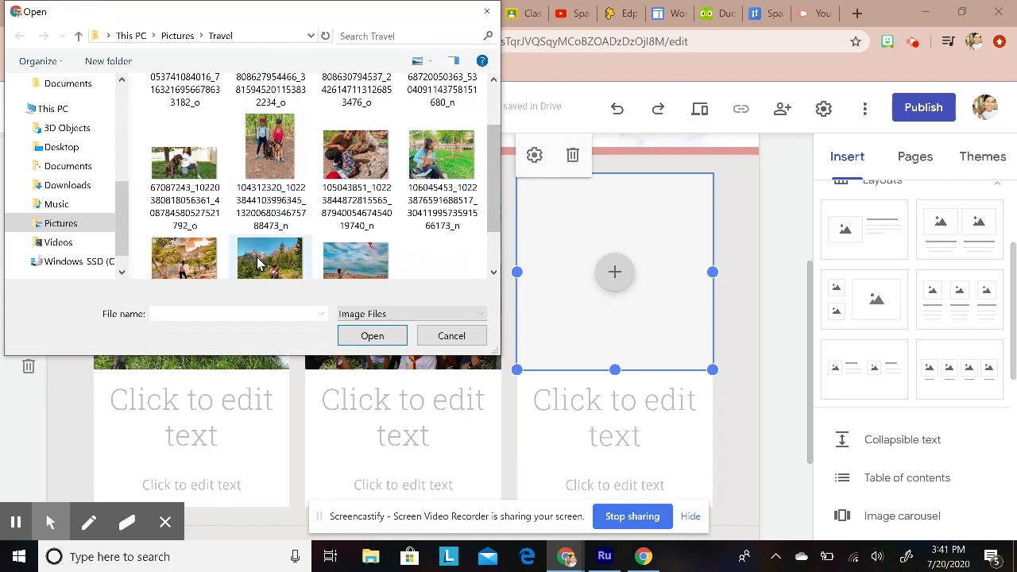
click(258, 265)
click(372, 335)
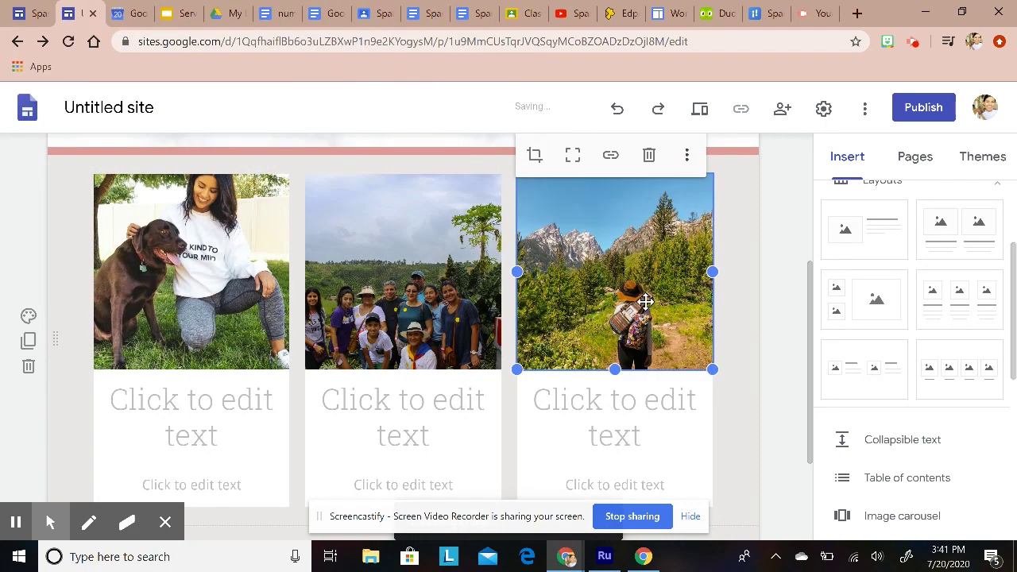
double_click(646, 300)
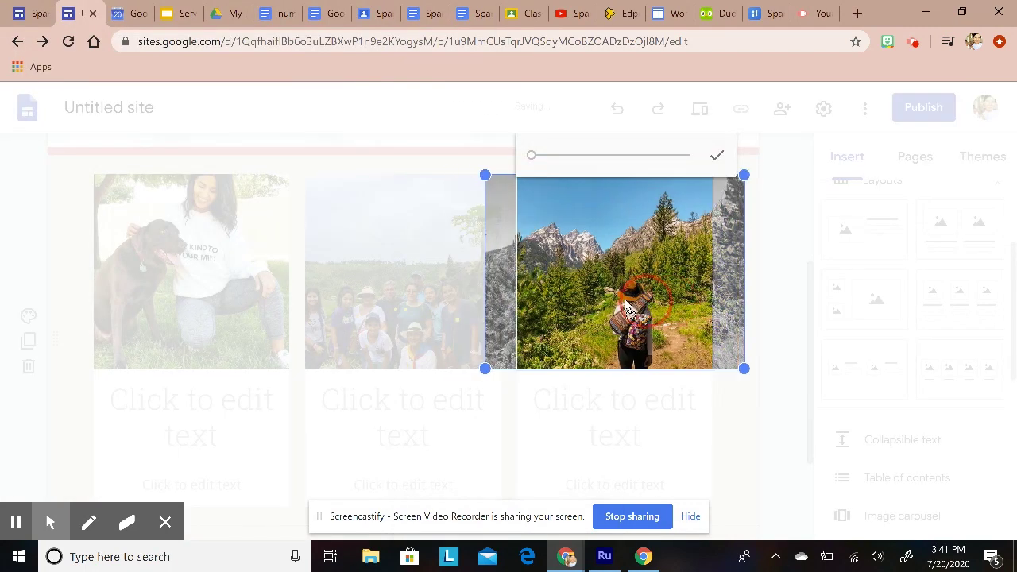
drag(645, 302, 645, 235)
click(717, 155)
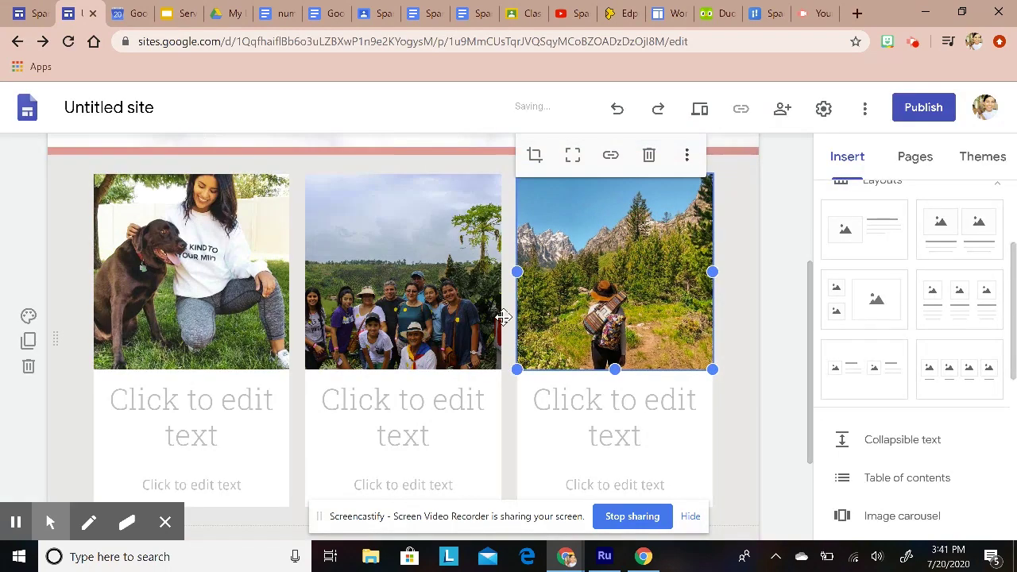
click(238, 402)
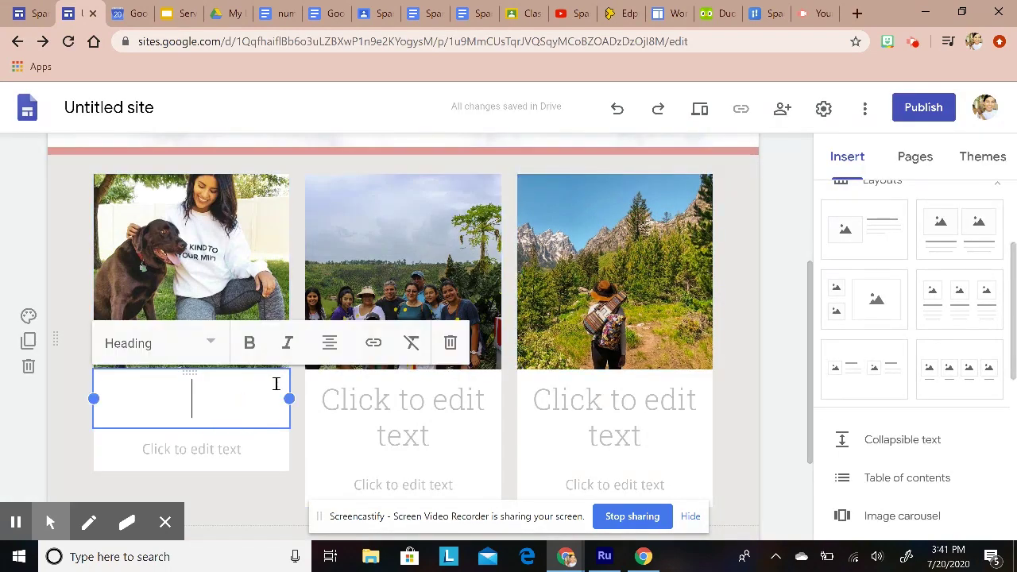
Step: Caption the first card 'Enzo!' with 'Meet my big puppy Enzo..'
text(Enzo!)
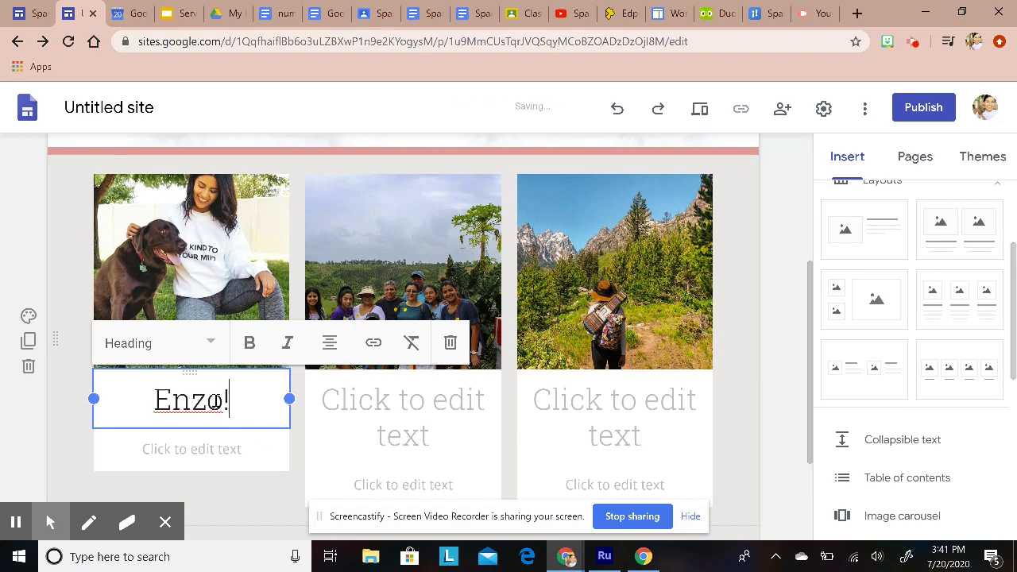
click(216, 457)
text(Meet my)
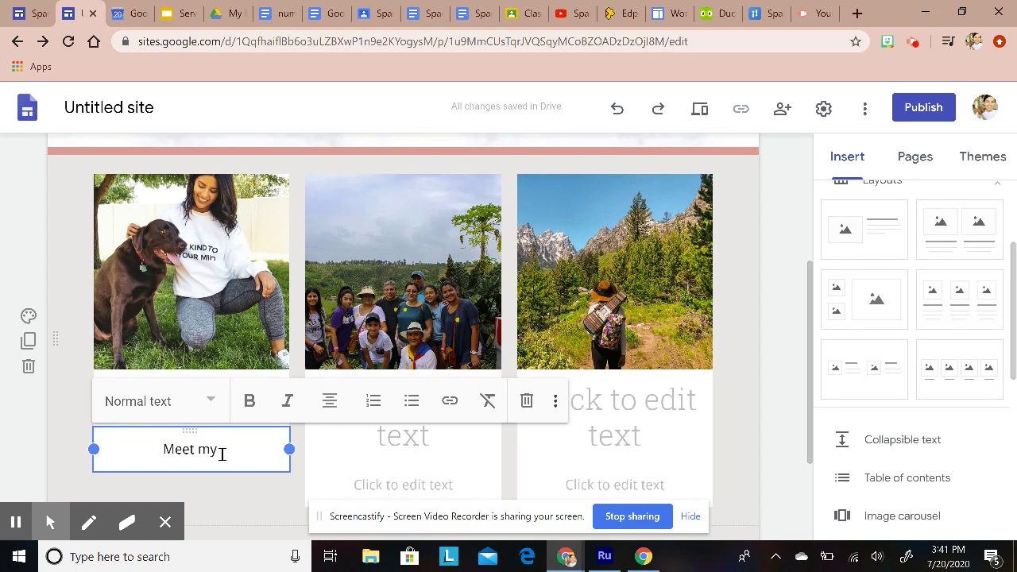
text( big pup)
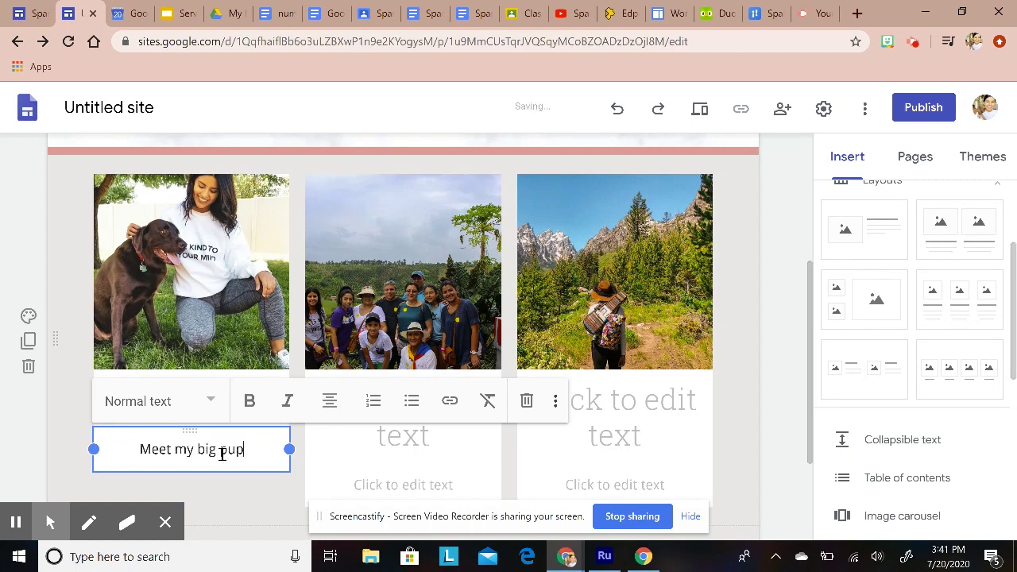
text(py en)
key(BackSpace)
key(BackSpace)
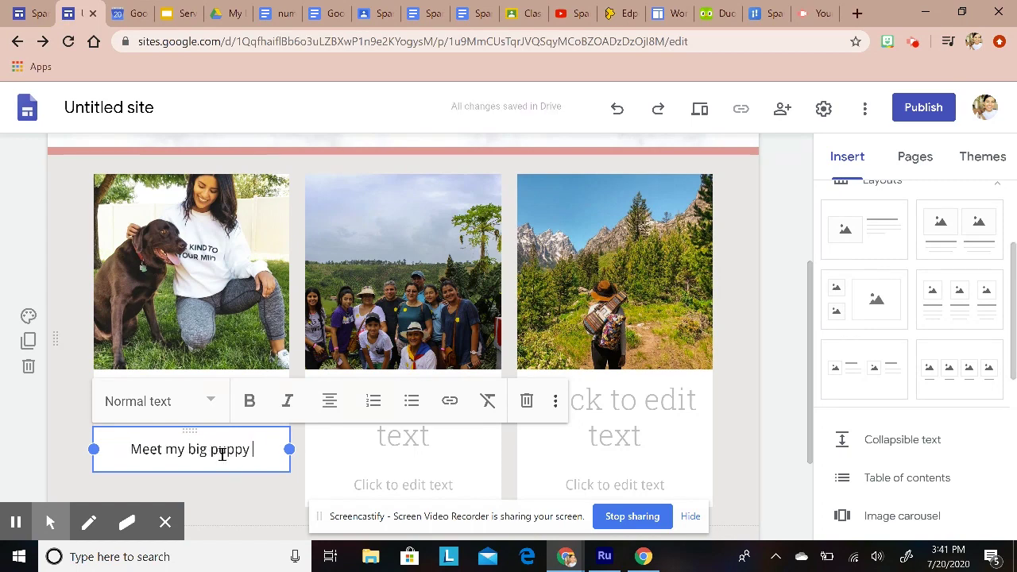
text(Enzo..)
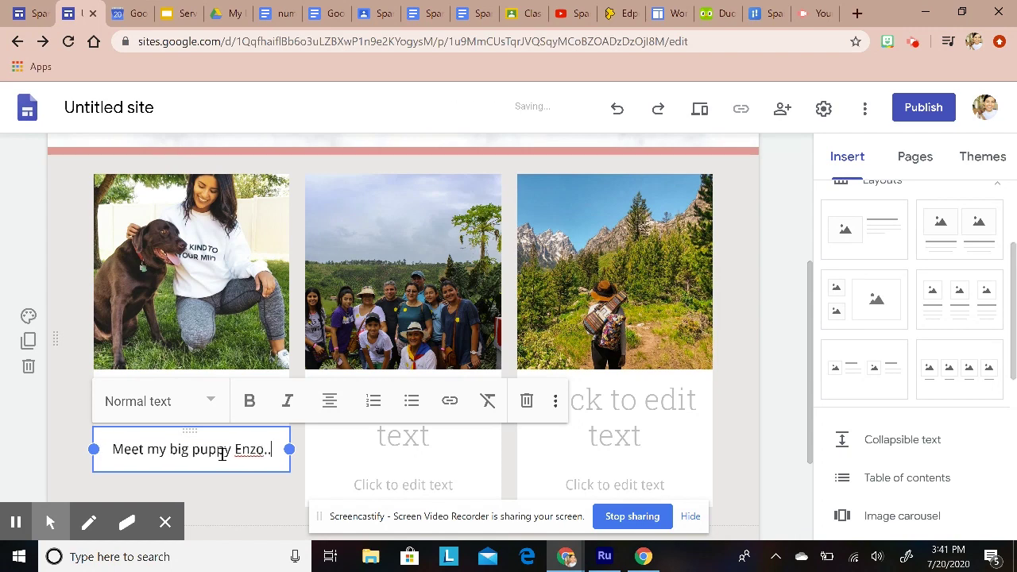
click(416, 452)
Step: Caption the second card 'Colombia' with 'I love visiting my family in Colombia.'
click(422, 403)
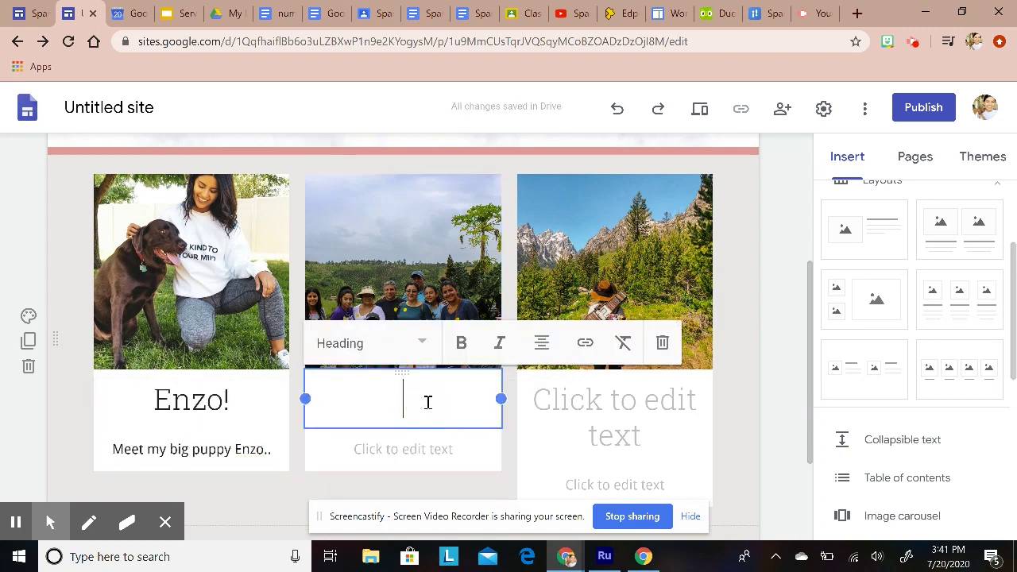
text(Colombia)
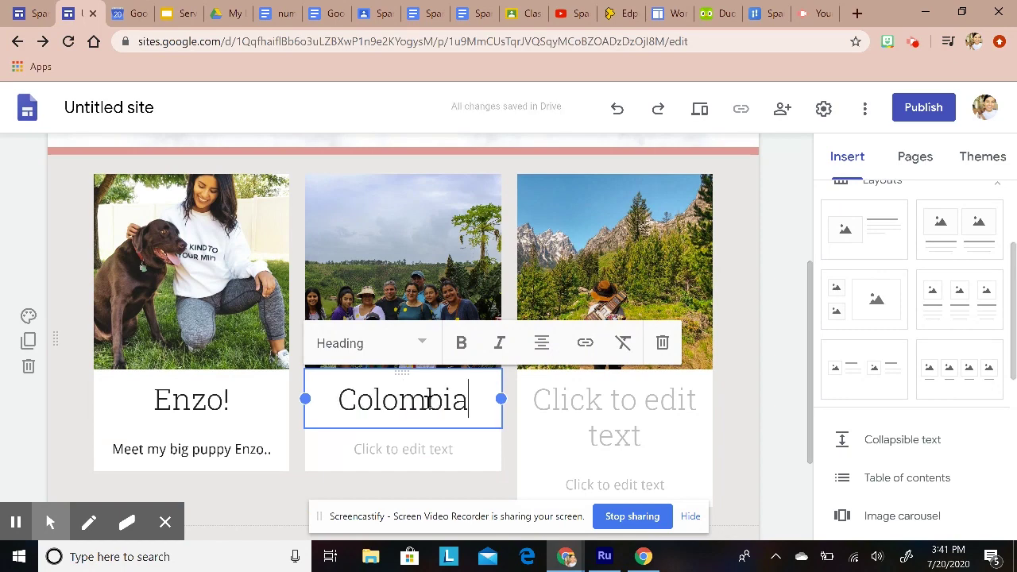
click(443, 454)
click(439, 456)
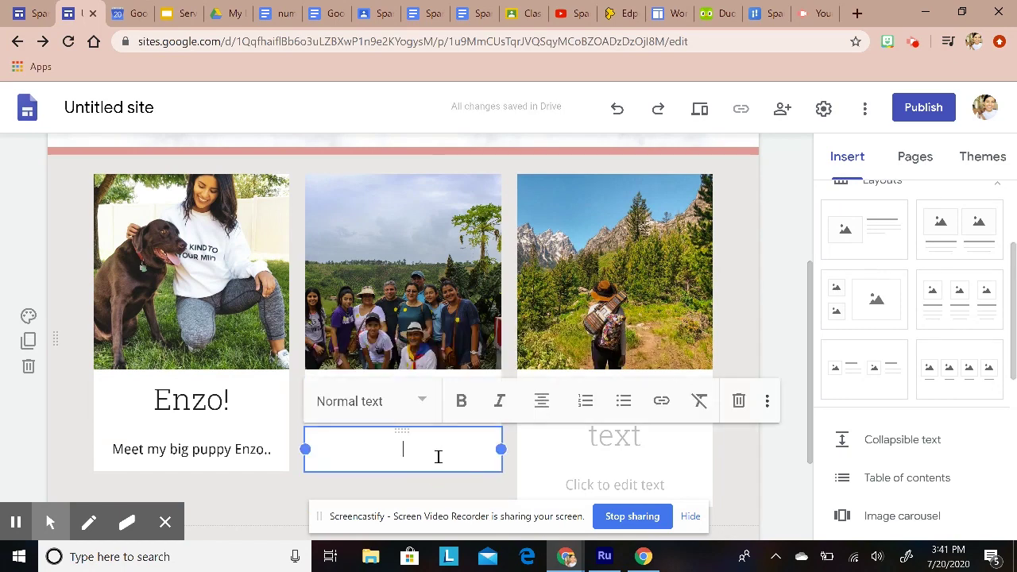
text(I )
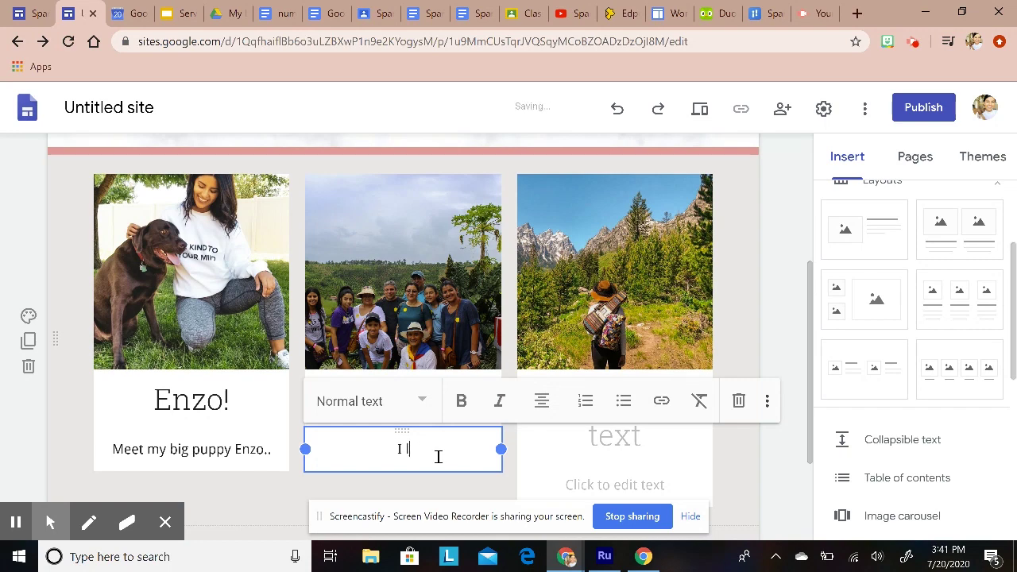
text(love visiting my family in Co)
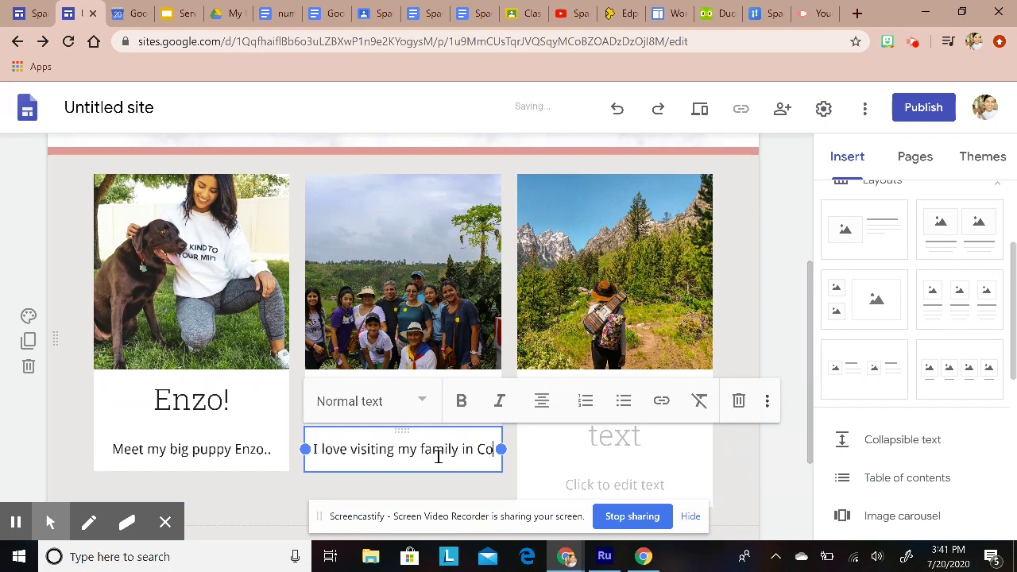
text(lombia.)
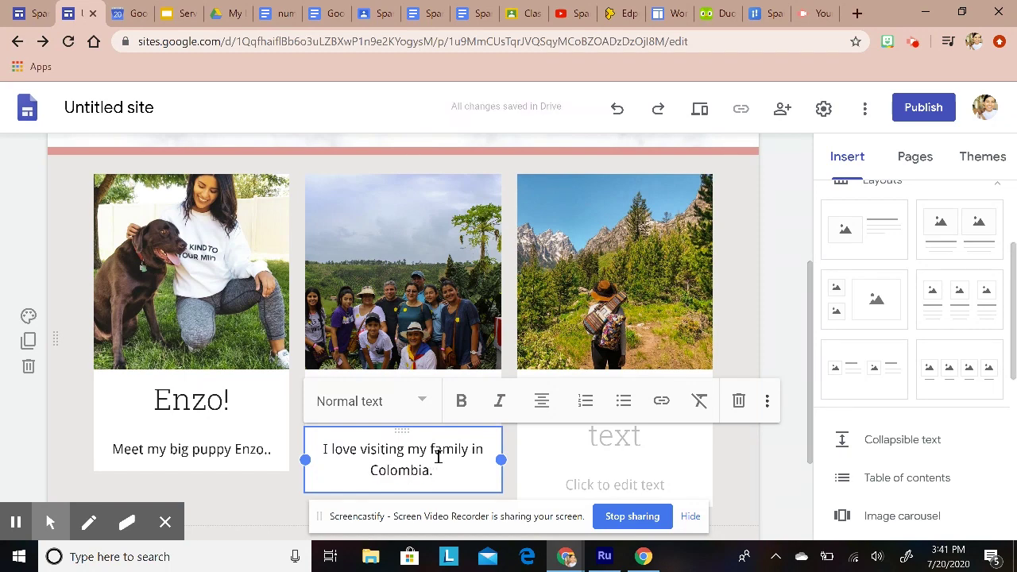
click(649, 463)
Step: Caption the third card 'Travel!' with 'I love to travel and I love nature.'
click(643, 411)
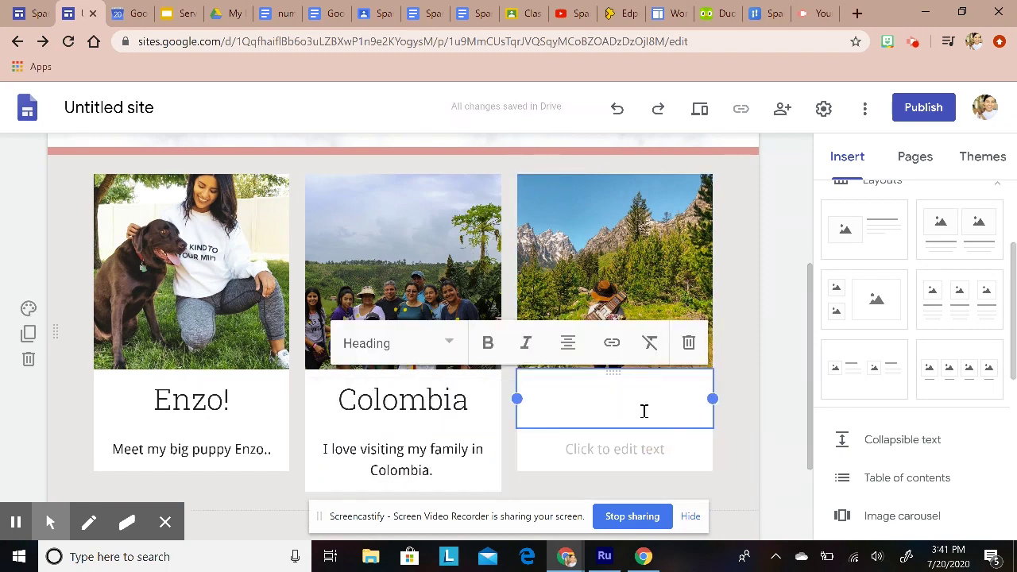
text(Travel!)
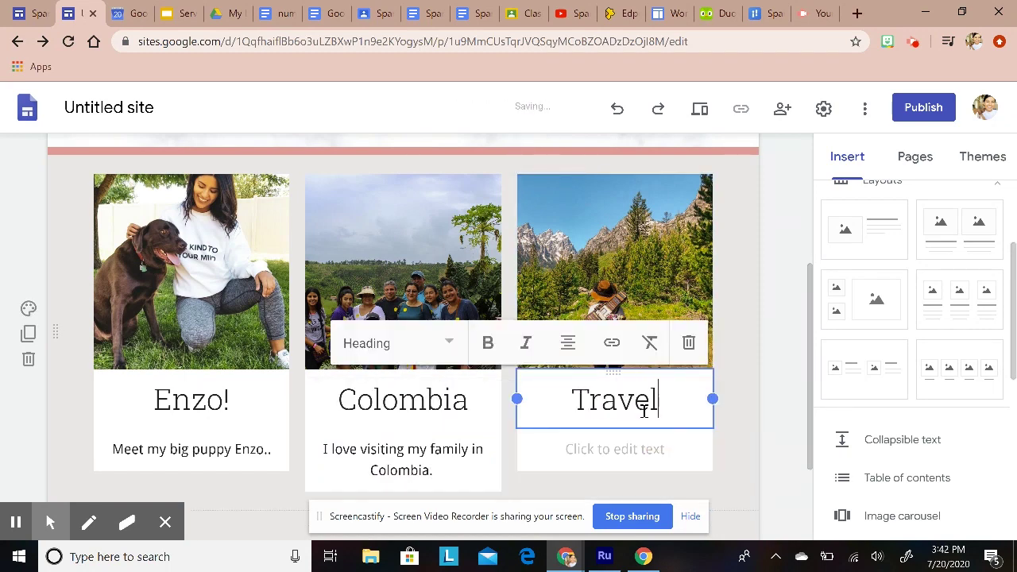
click(637, 448)
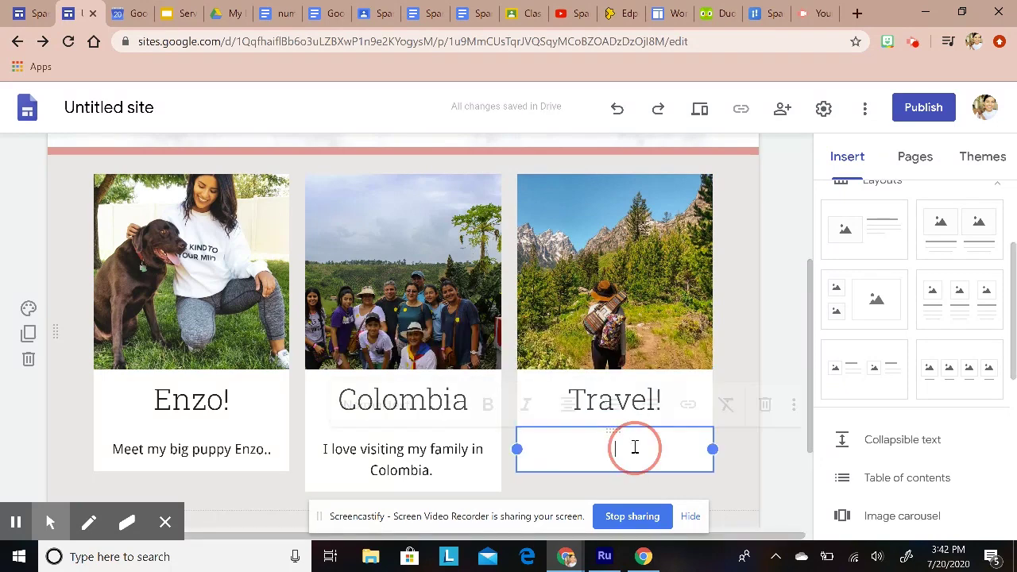
text(I love )
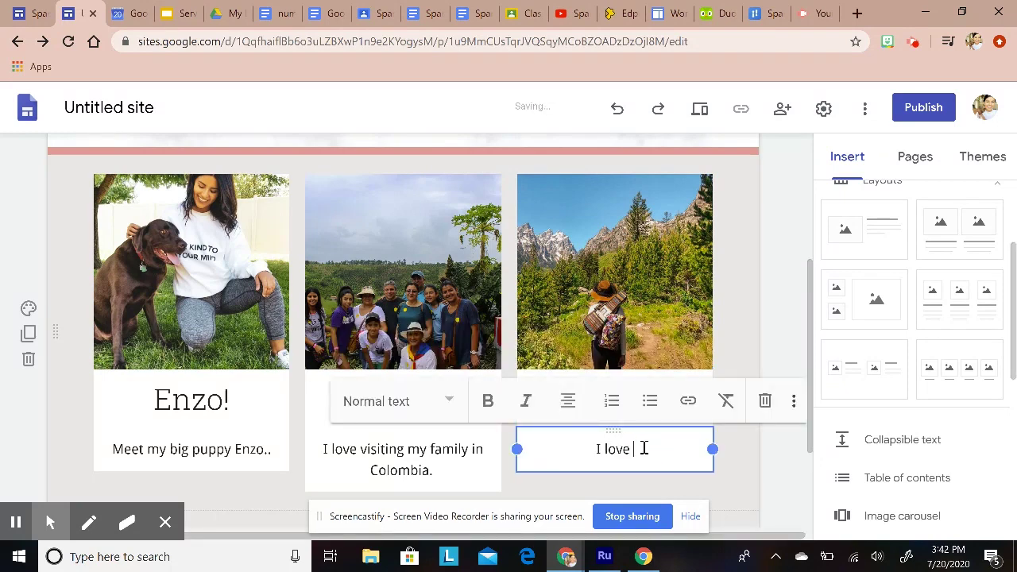
text(to travel and i lo)
key(BackSpace)
key(BackSpace)
key(BackSpace)
key(BackSpace)
key(BackSpace)
text(I lov)
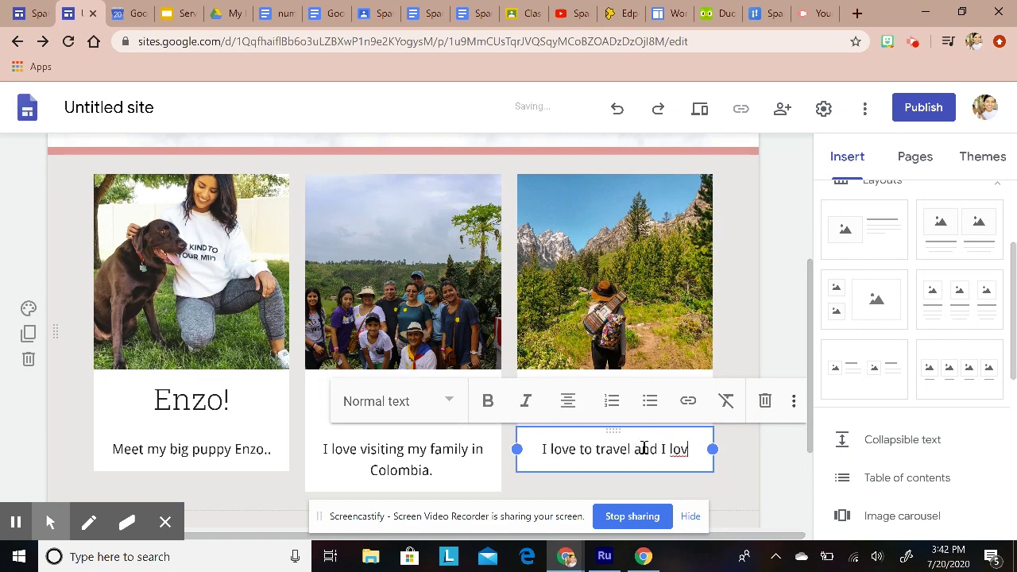
text(e nature.)
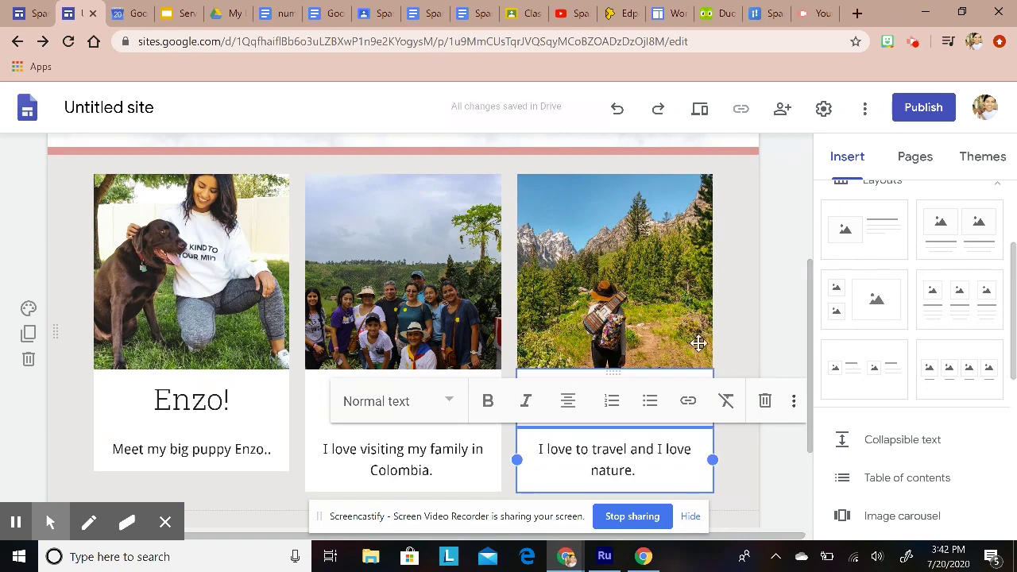
click(790, 300)
Step: Open the Spanish 1 subpage from the About menu in the site navigation
scroll(555, 373, up, 3)
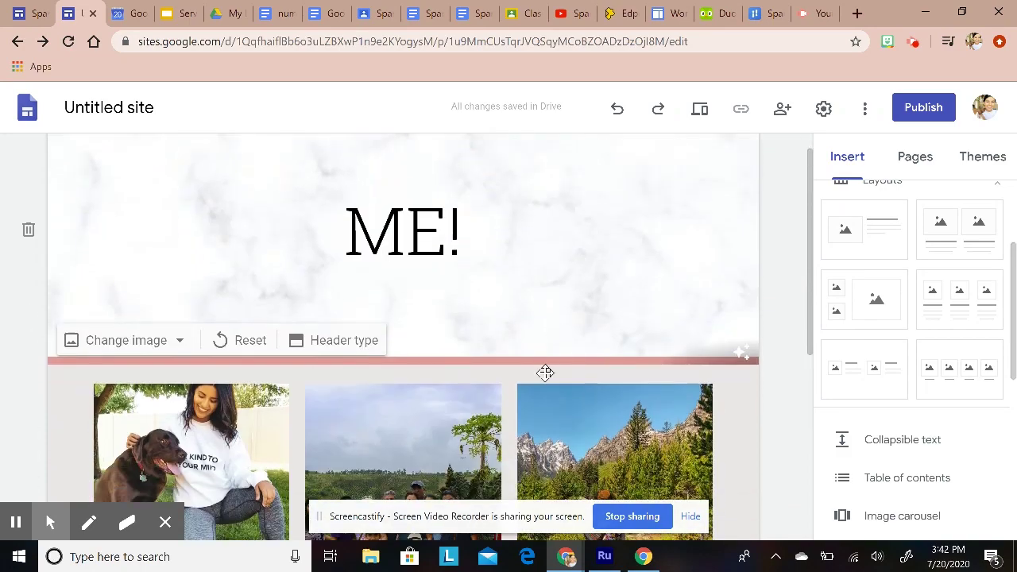
scroll(556, 372, down, 4)
scroll(718, 230, up, 5)
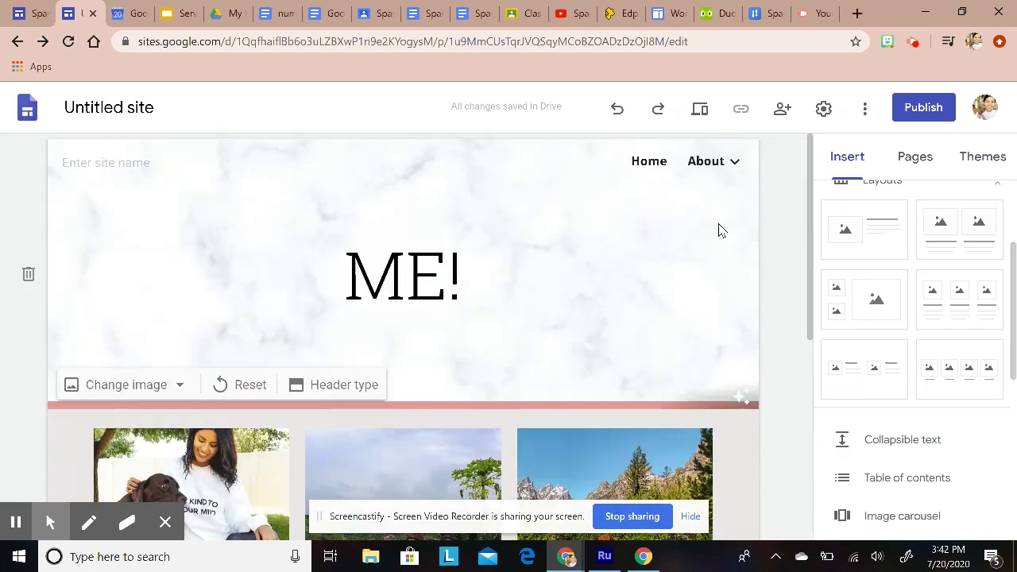
mouse_move(720, 169)
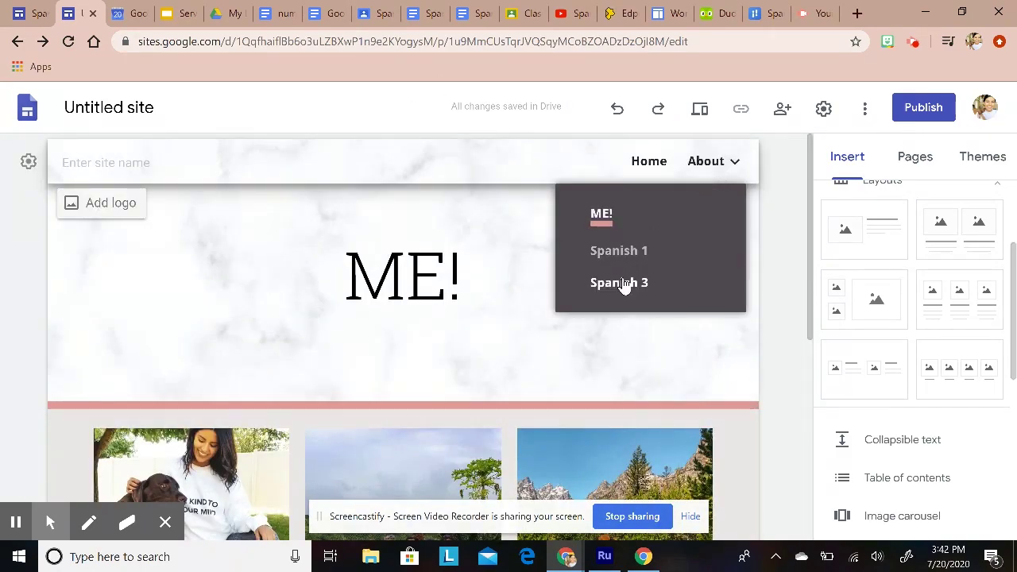
scroll(633, 202, down, 1)
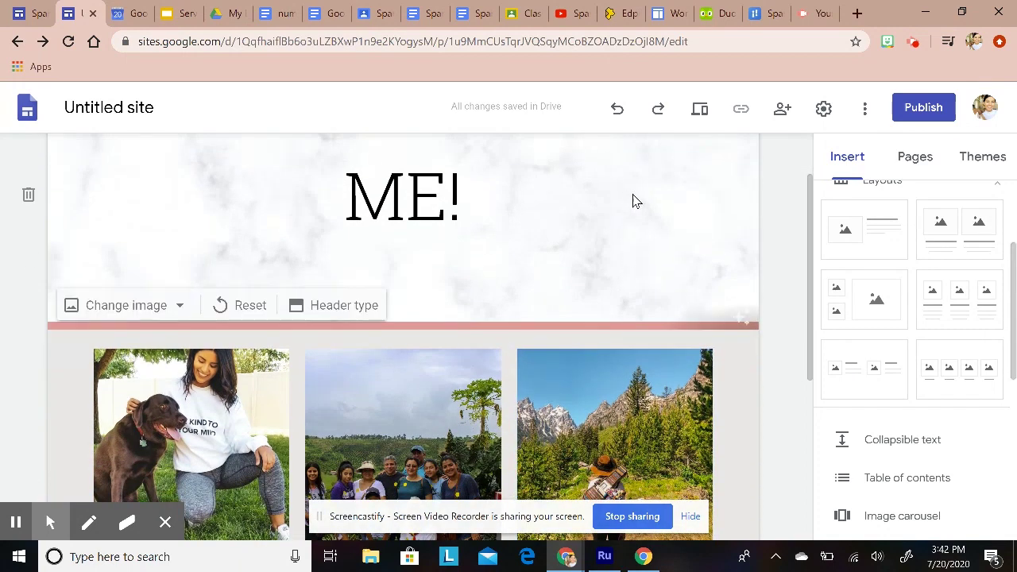
scroll(683, 175, up, 1)
click(627, 253)
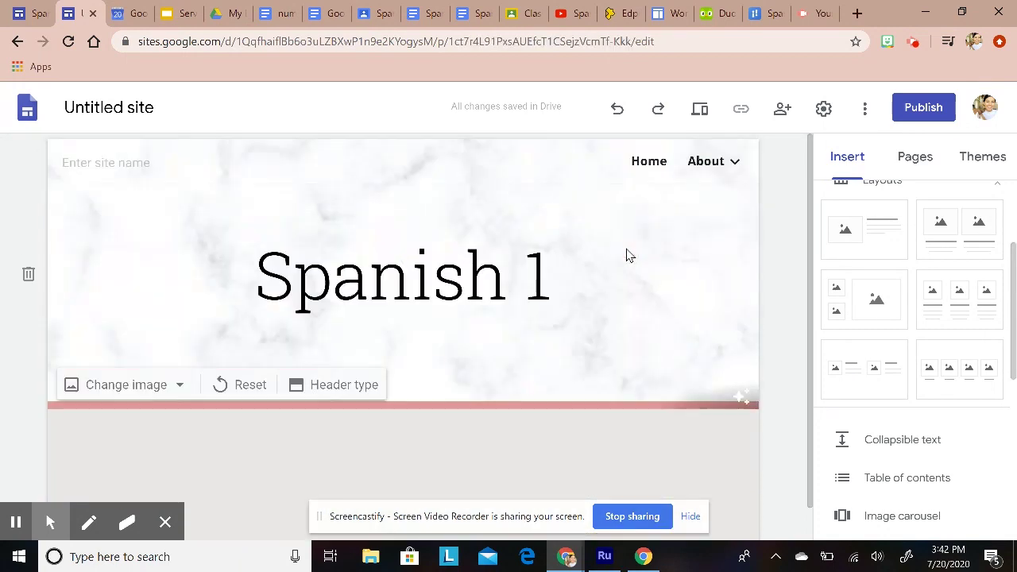
scroll(508, 411, down, 1)
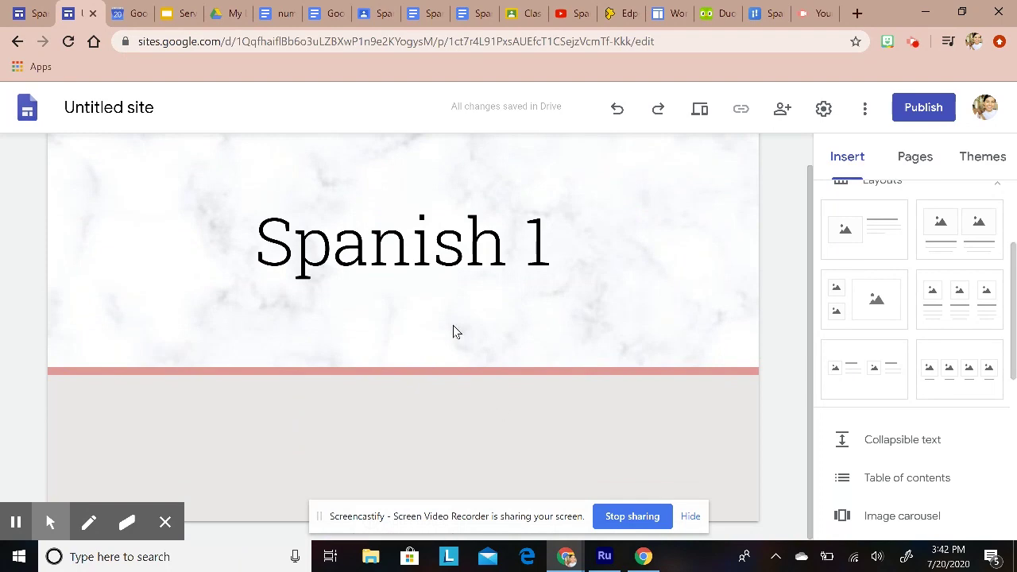
Step: Copy the Course Description text from the Spanish 1 Course Syllabus document
click(430, 8)
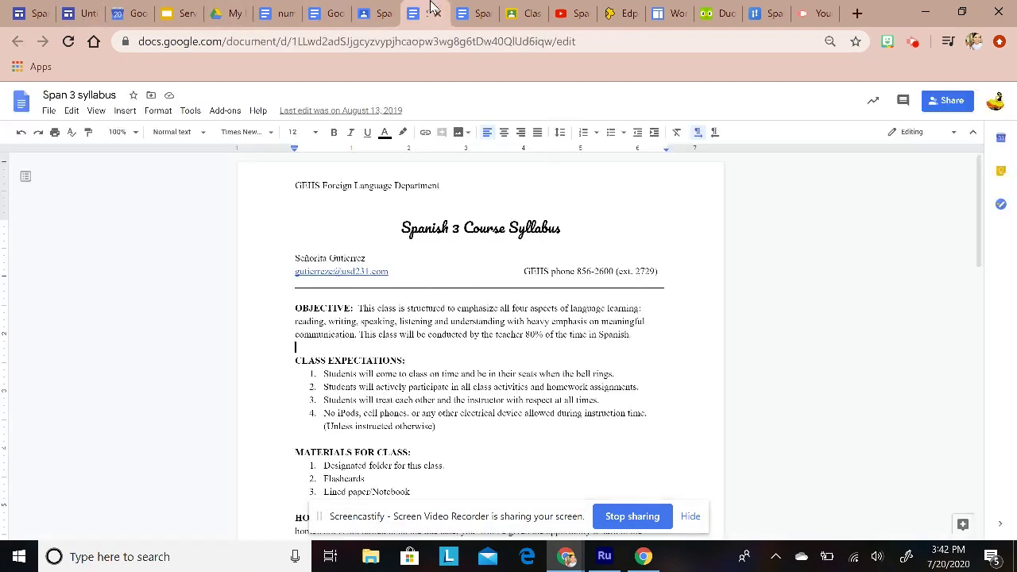
scroll(404, 357, down, 3)
click(481, 11)
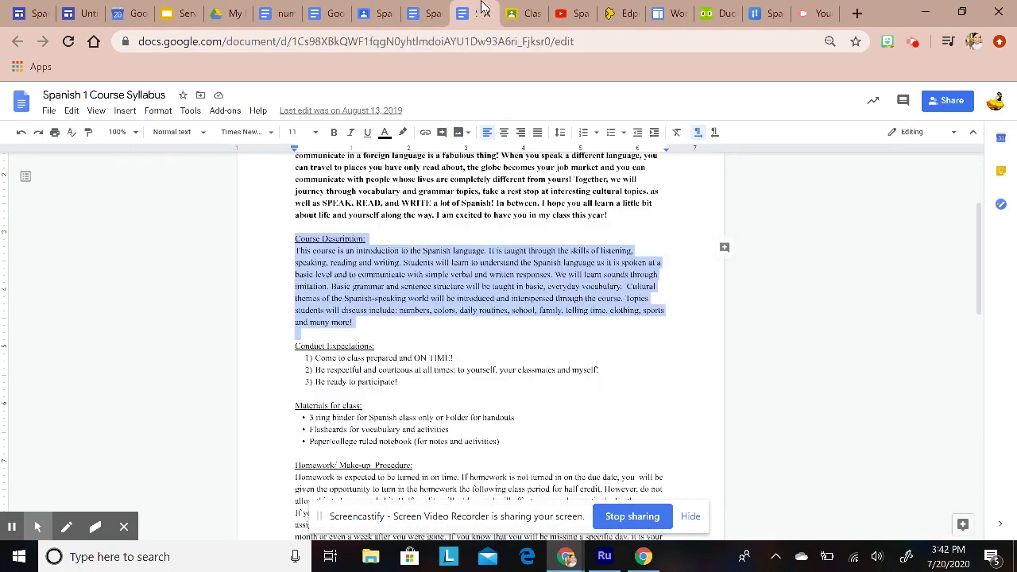
right_click(365, 282)
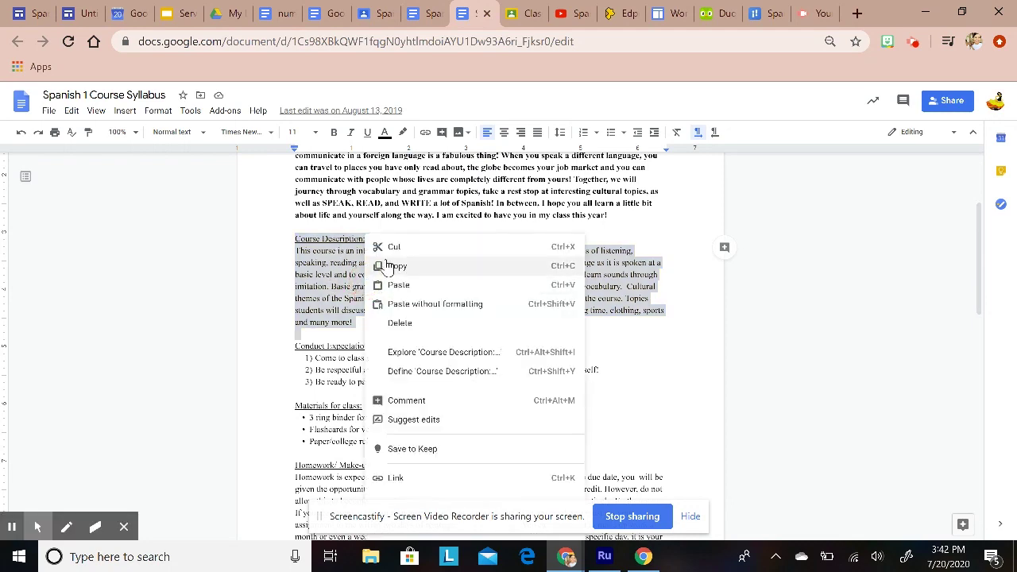
click(390, 267)
click(44, 8)
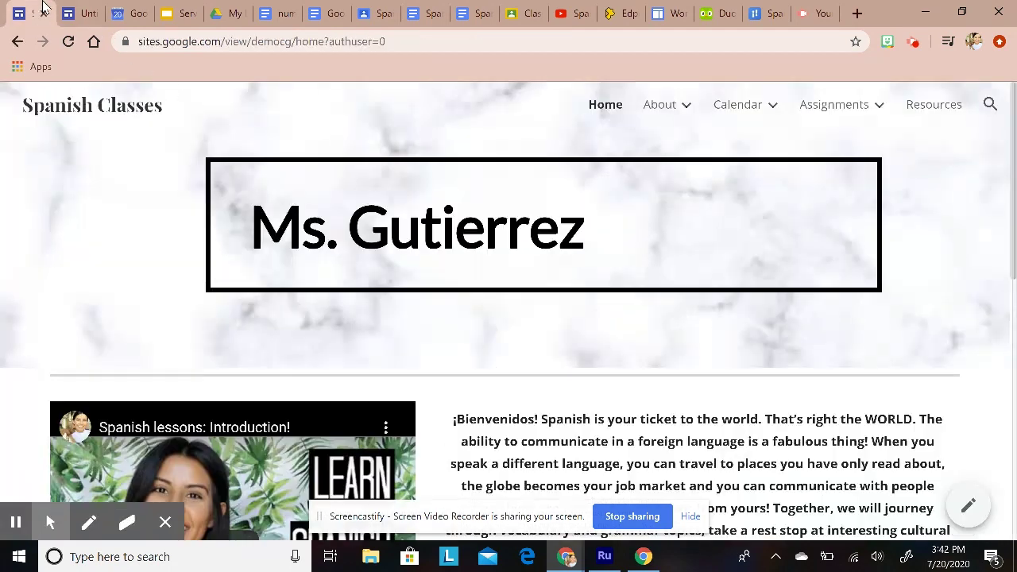
Step: Insert a text box on Spanish 1 and paste the course description as plain text
click(82, 12)
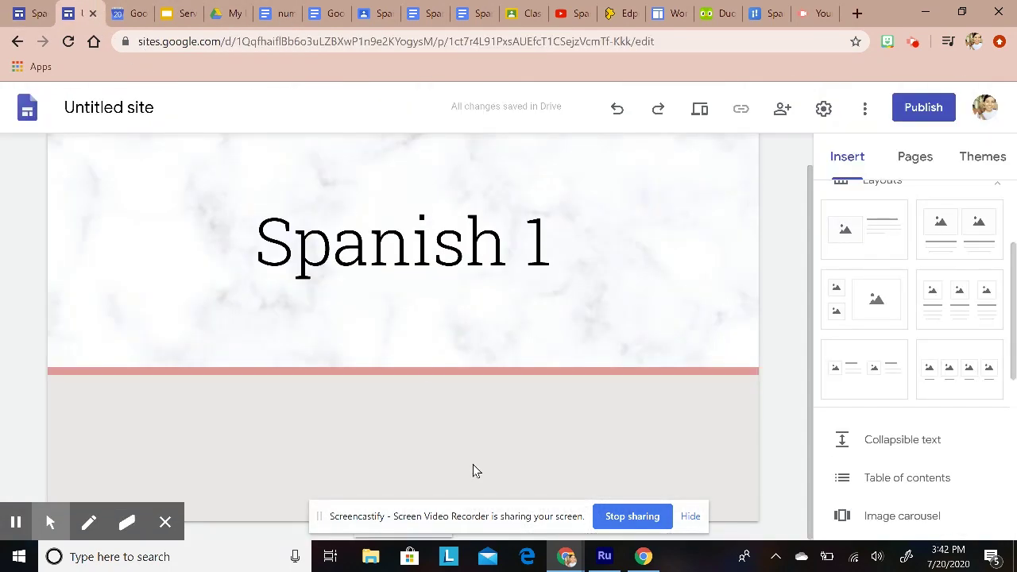
click(376, 404)
scroll(876, 405, up, 2)
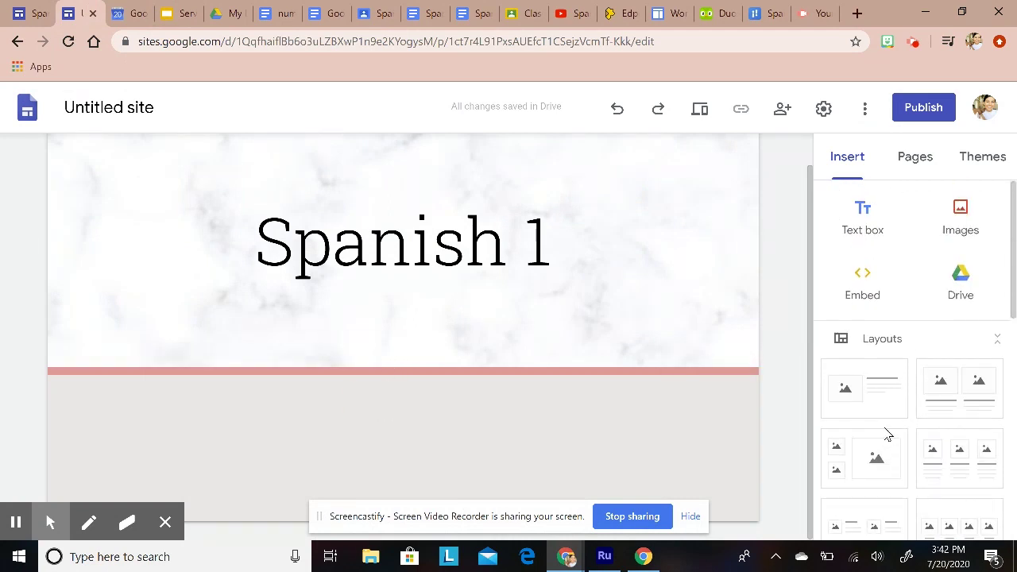
click(863, 218)
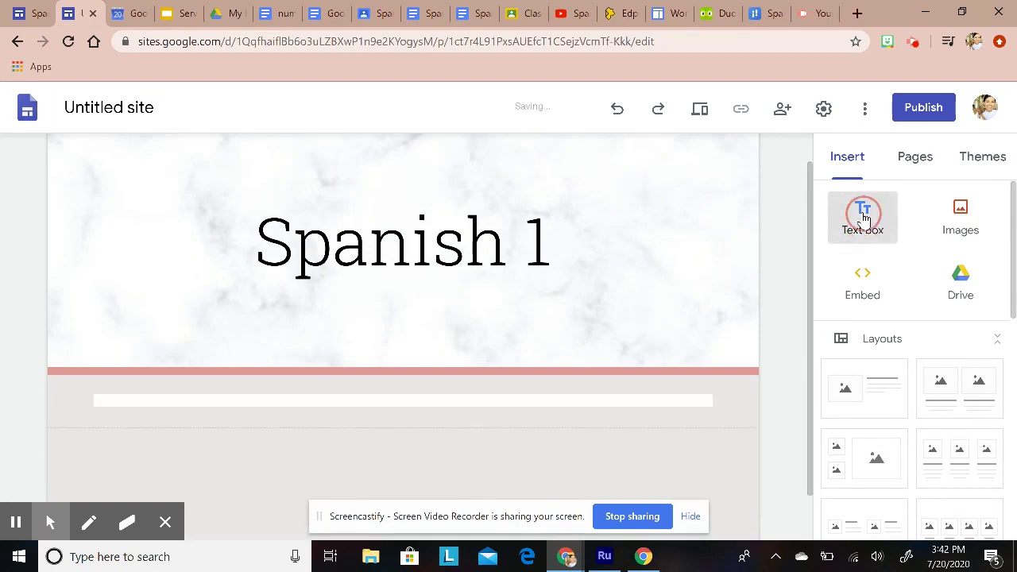
right_click(406, 342)
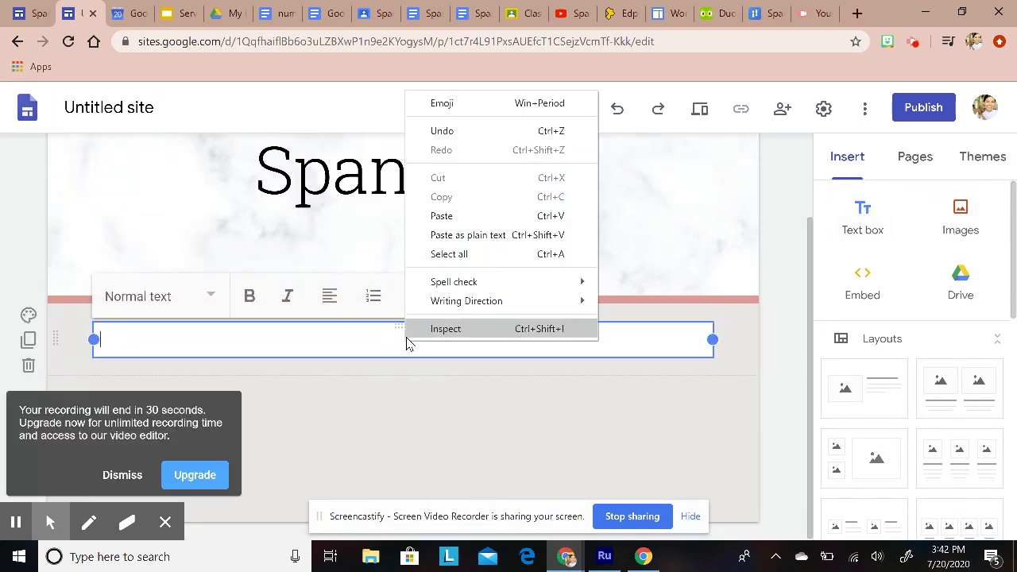
click(425, 232)
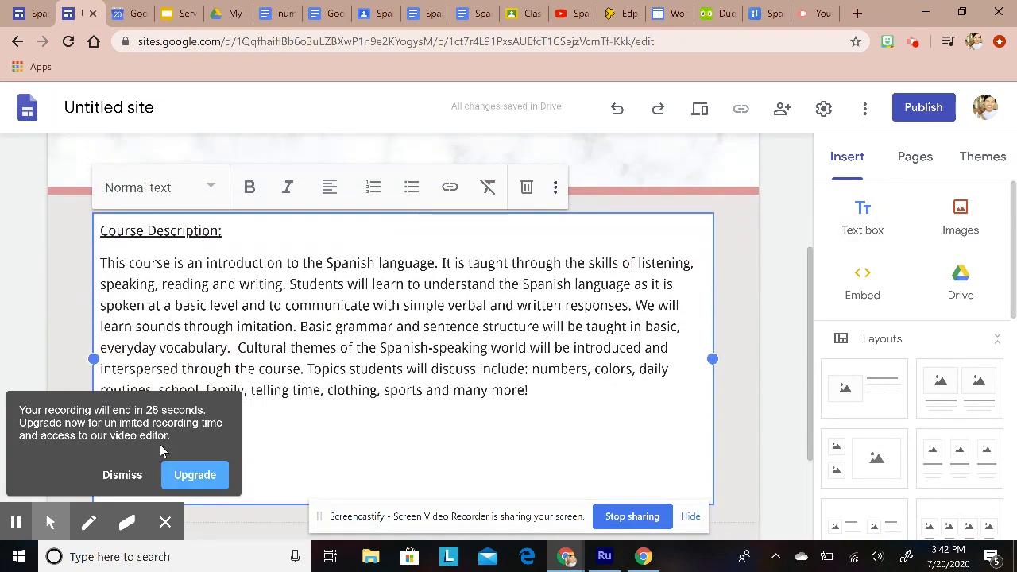
click(121, 475)
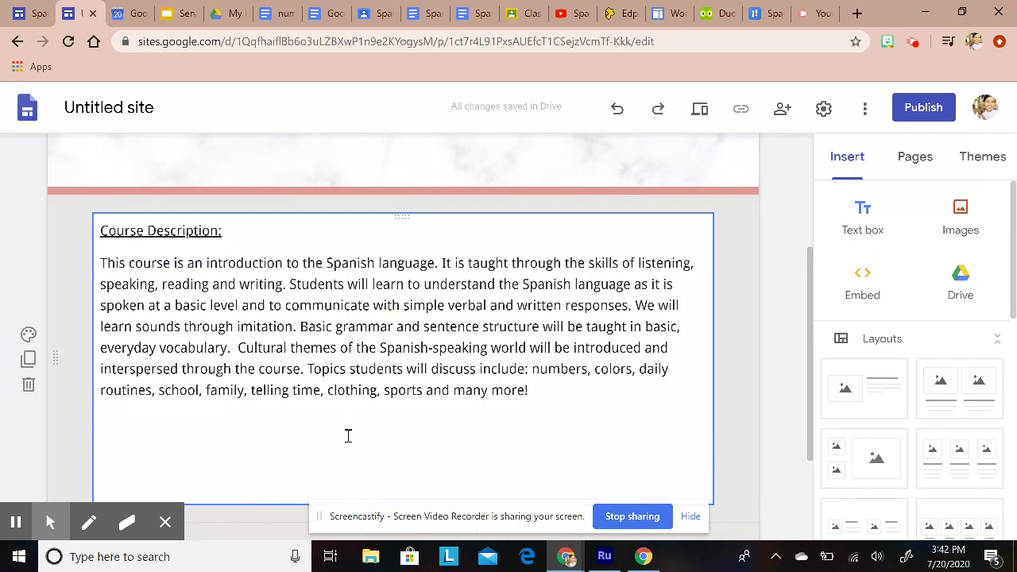
Step: Set the 'Course Description:' heading to Title style
scroll(347, 436, up, 3)
scroll(334, 428, down, 2)
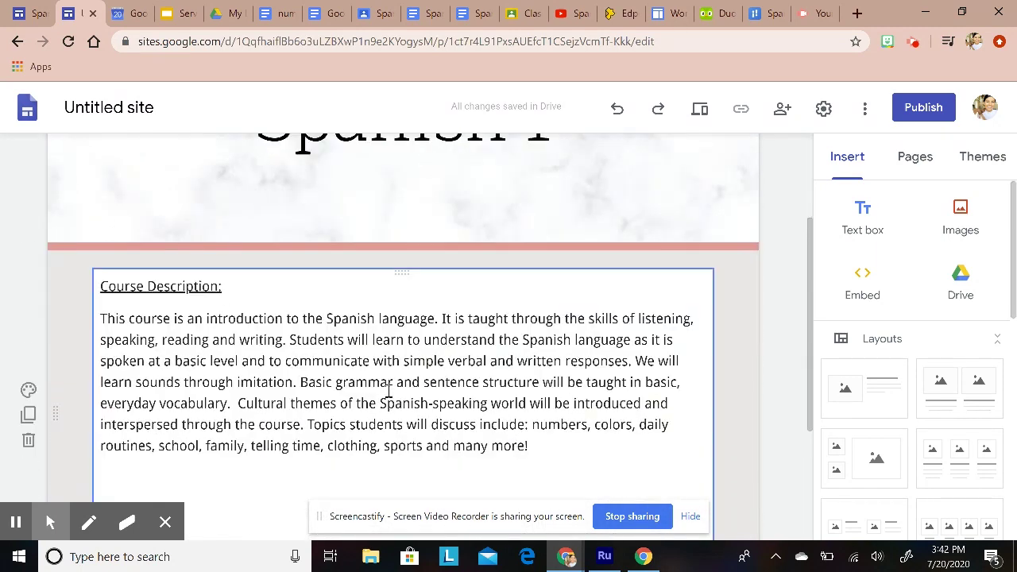
scroll(390, 397, down, 3)
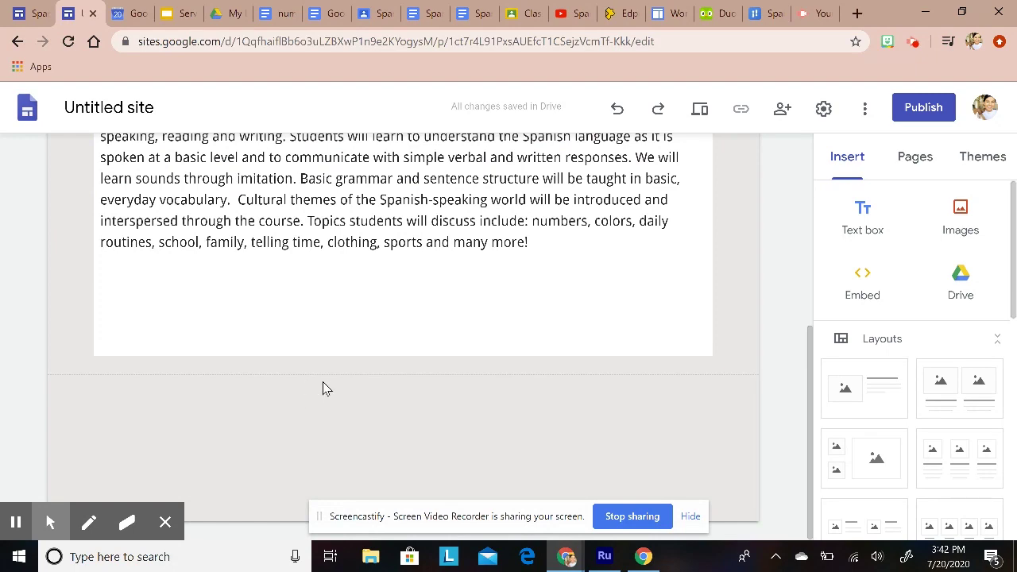
scroll(366, 393, up, 3)
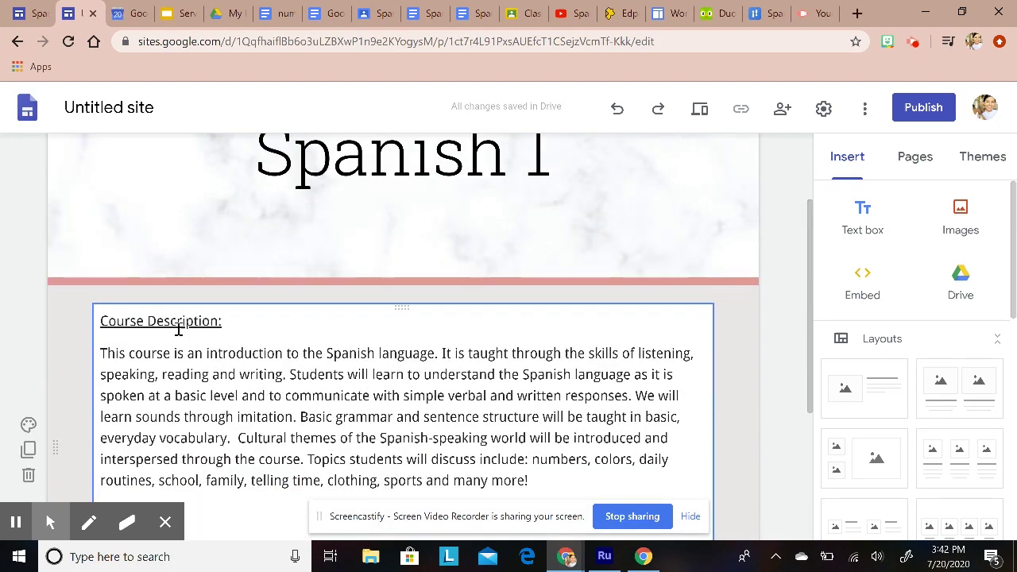
drag(228, 325, 96, 318)
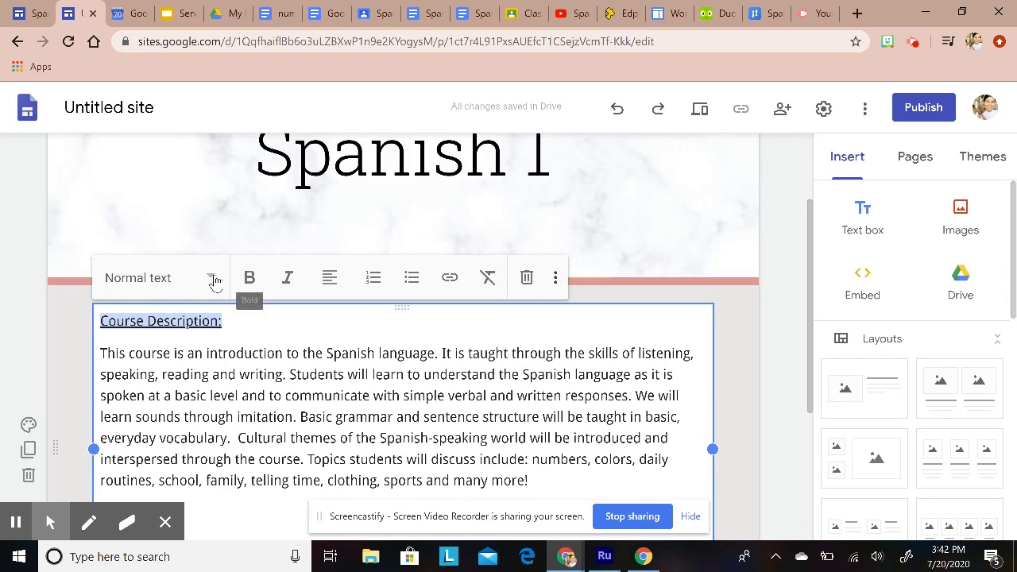
click(215, 280)
click(133, 334)
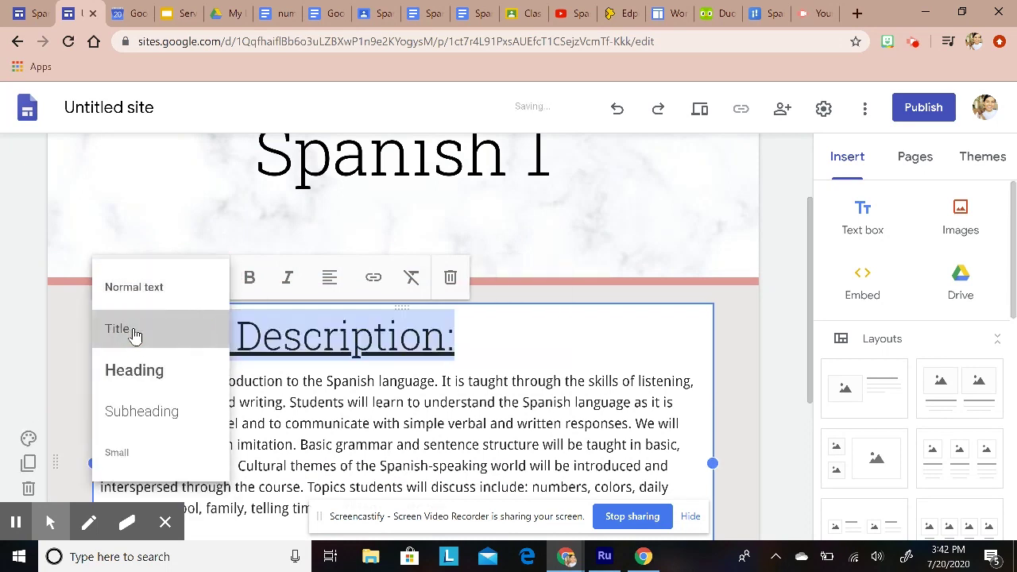
click(302, 375)
click(455, 356)
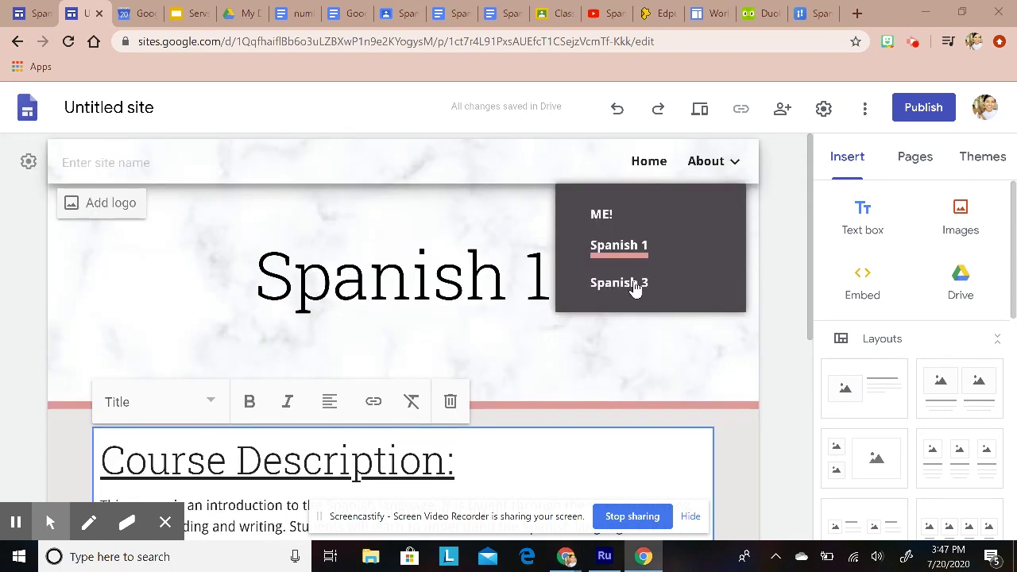
Step: Create a new top-level page named Calendar after About
click(632, 285)
scroll(530, 342, down, 1)
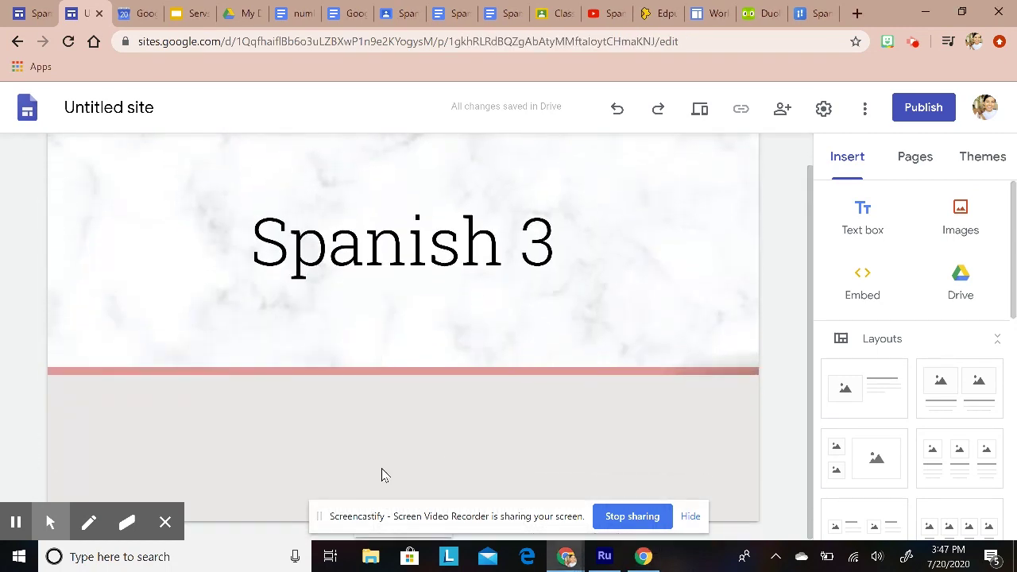
scroll(715, 373, up, 1)
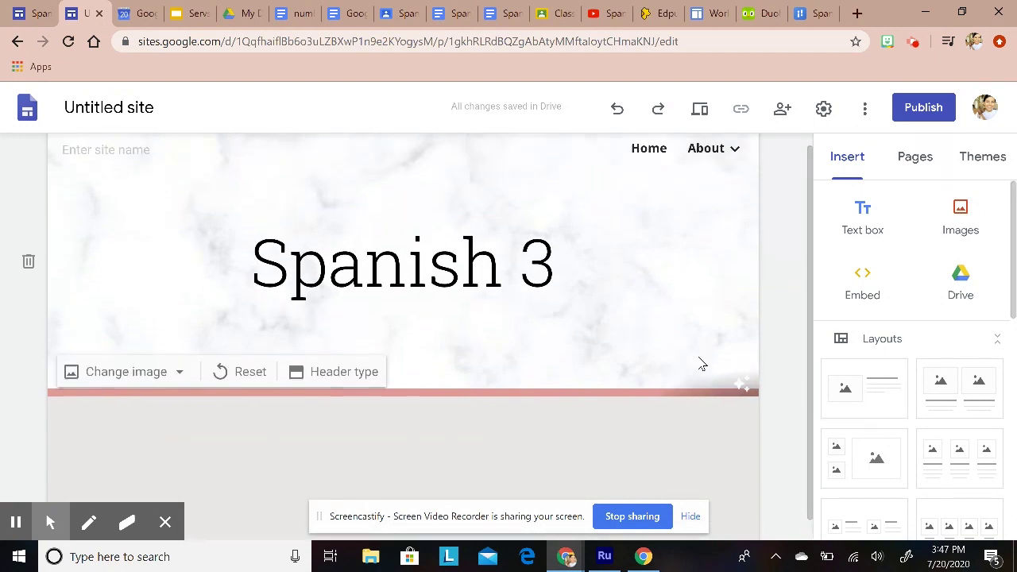
click(707, 163)
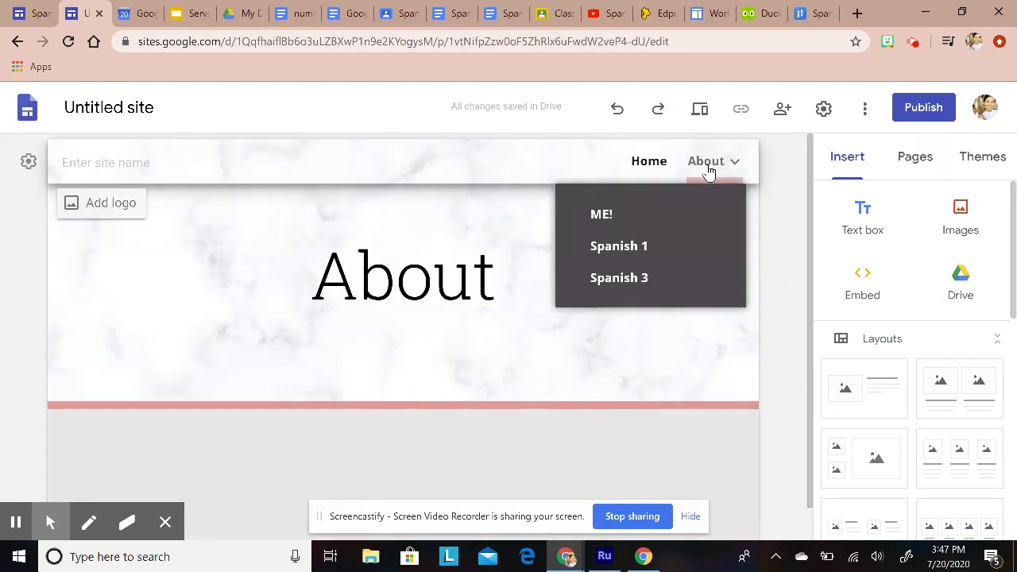
click(915, 158)
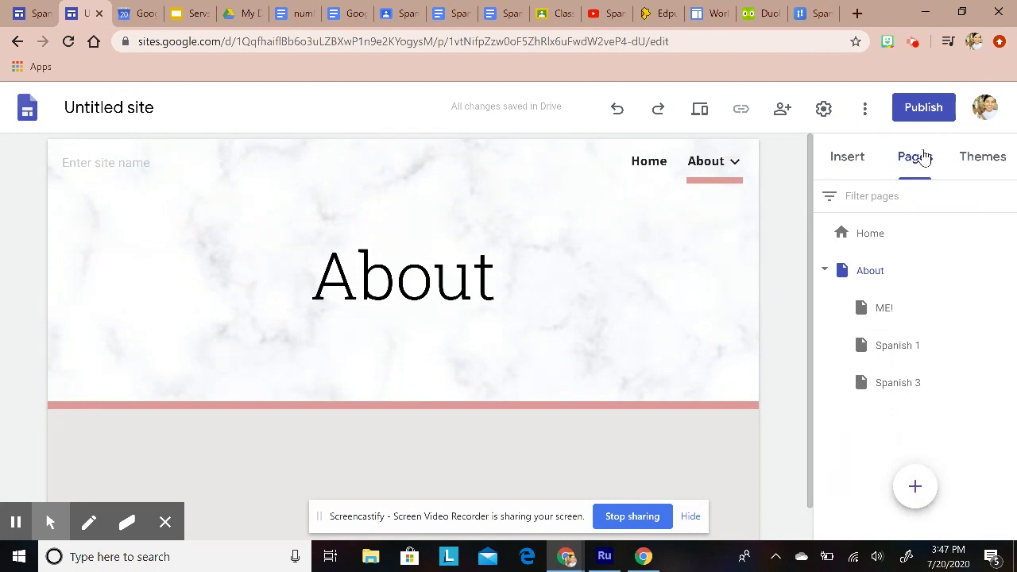
click(913, 485)
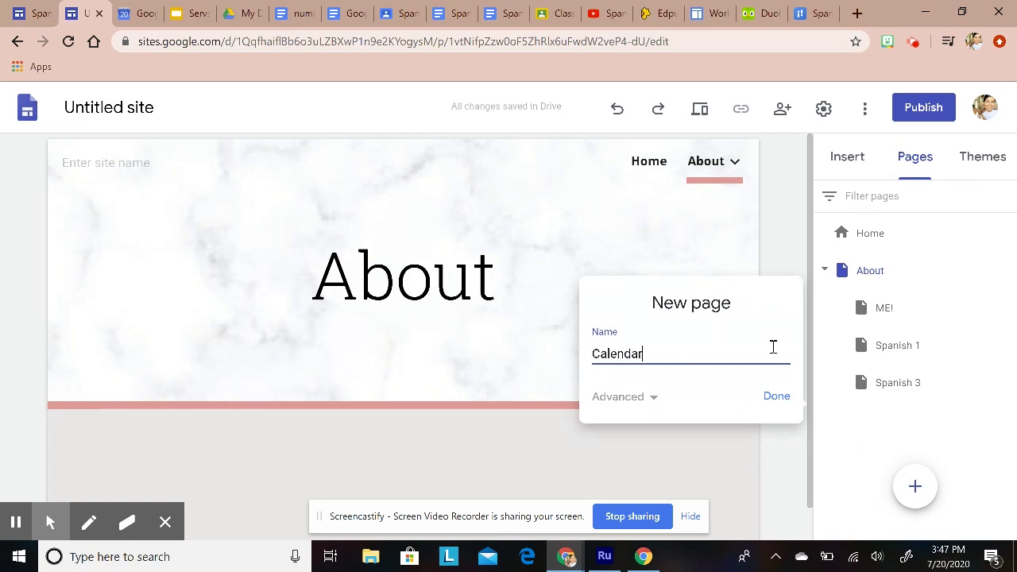
click(771, 402)
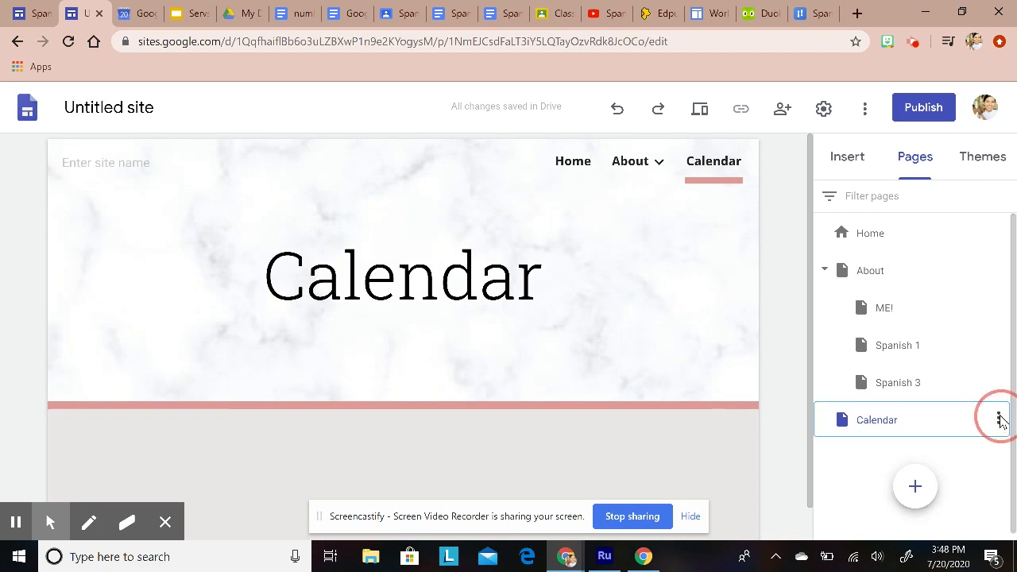
Step: Add an S1 Spanish 1 subpage under Calendar
click(1000, 419)
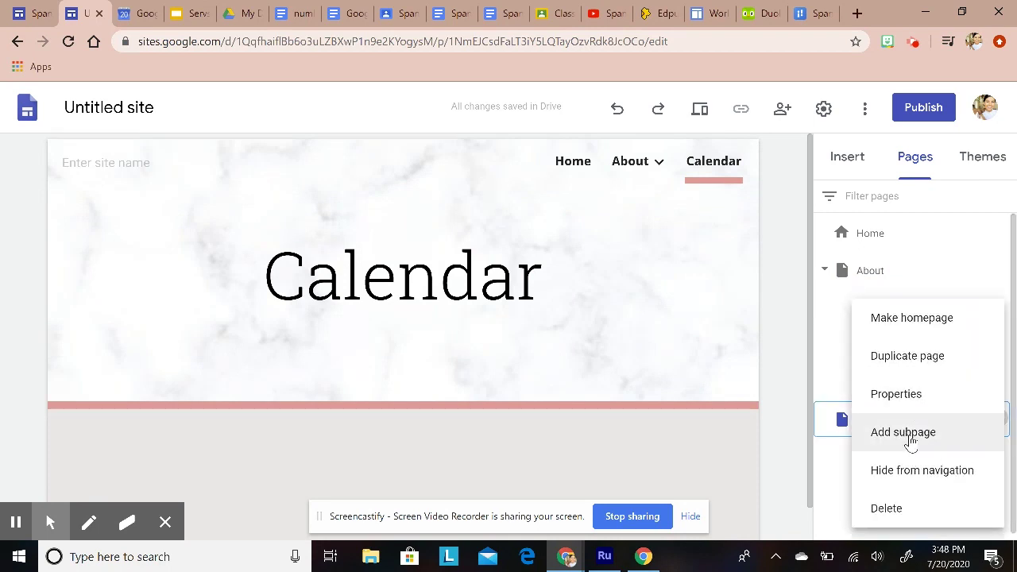
click(910, 436)
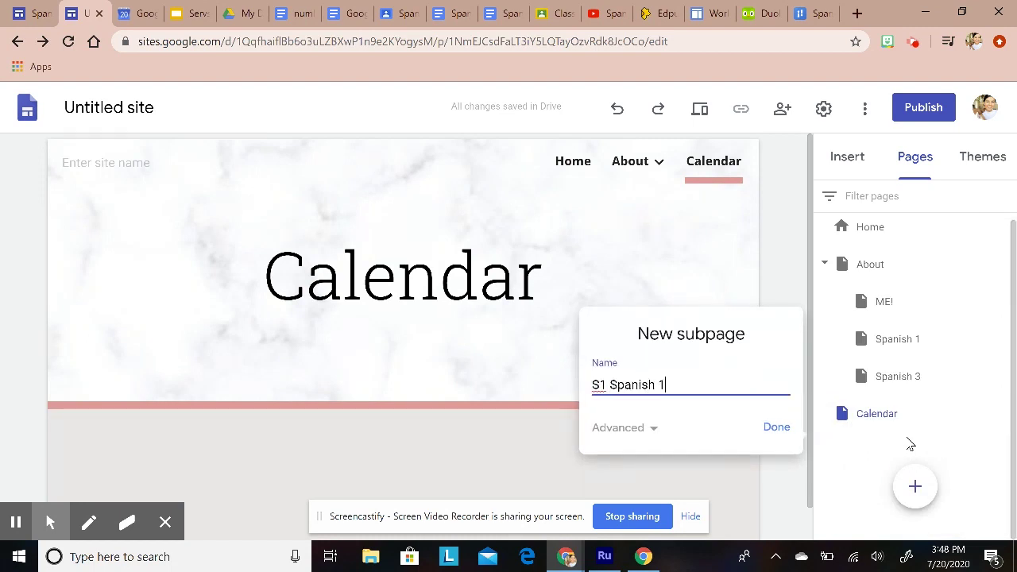
click(777, 428)
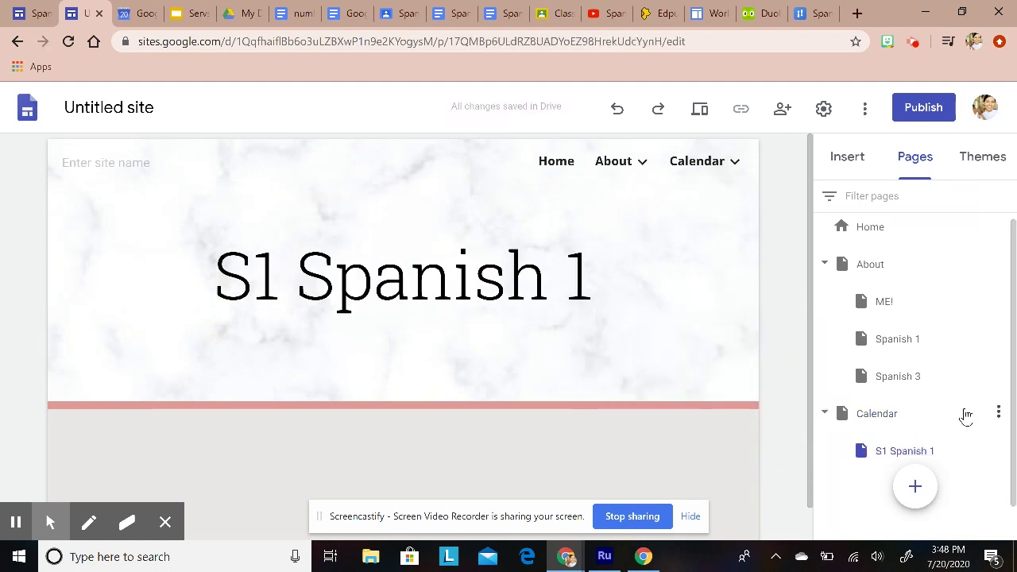
Step: Add a second Calendar subpage, correcting its name to S3 Spanish 3
click(997, 413)
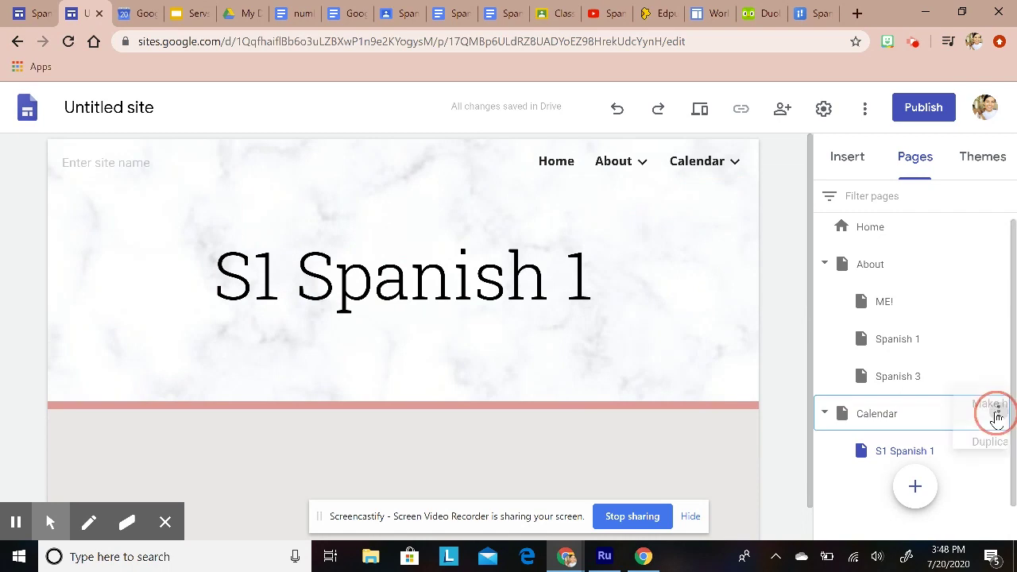
click(916, 470)
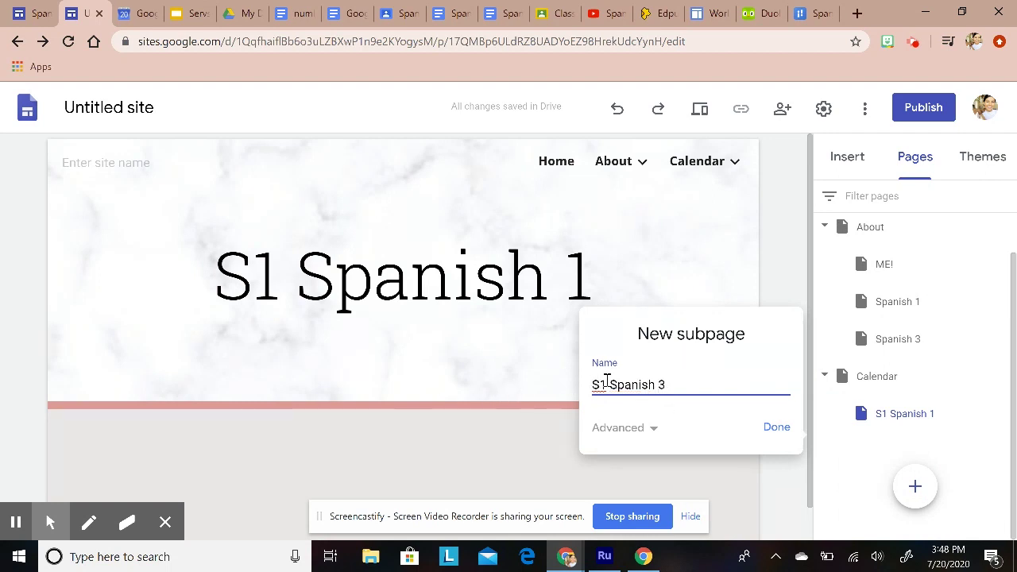
key(BackSpace)
text(3)
drag(610, 386, 598, 386)
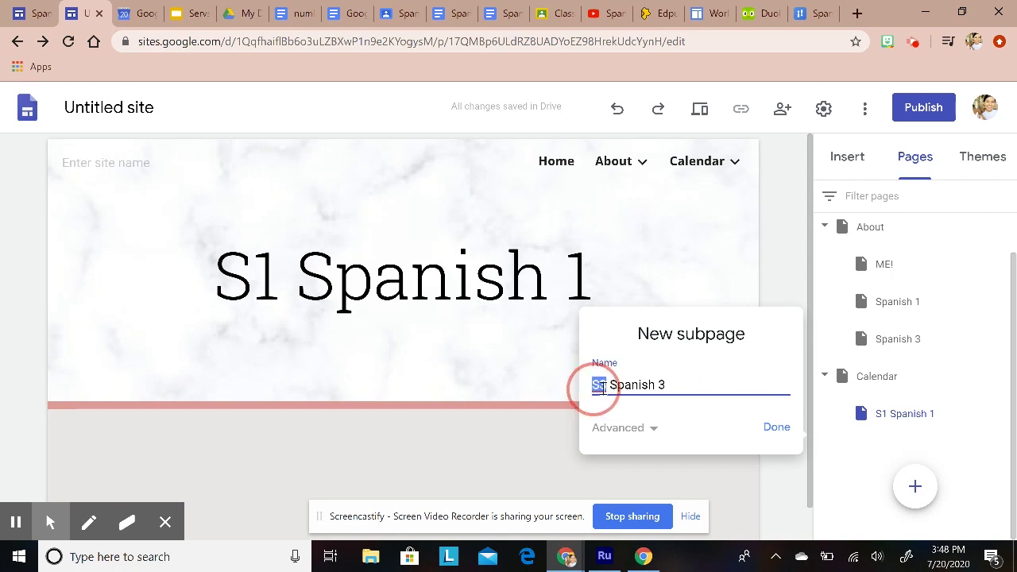
click(606, 386)
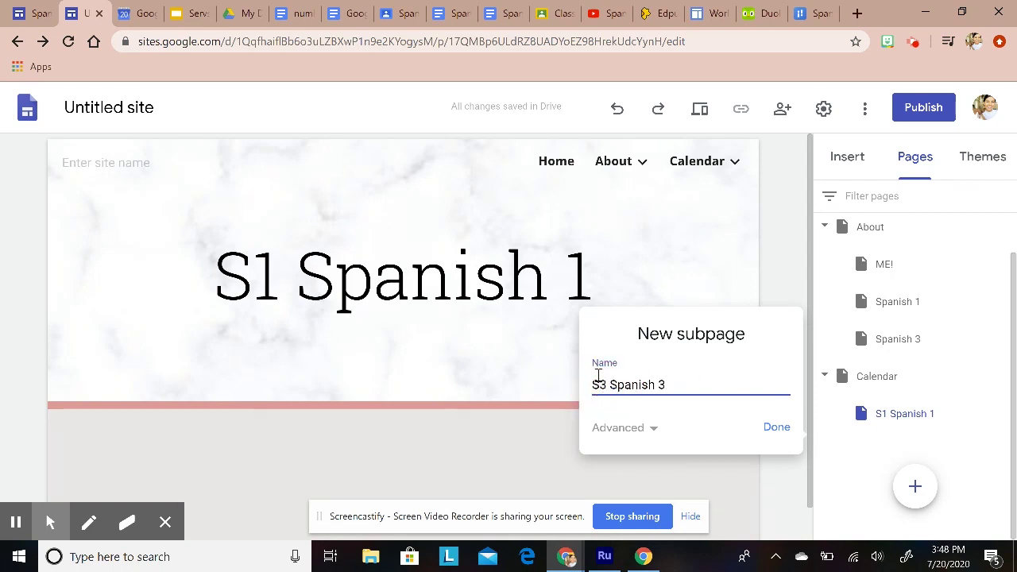
click(784, 426)
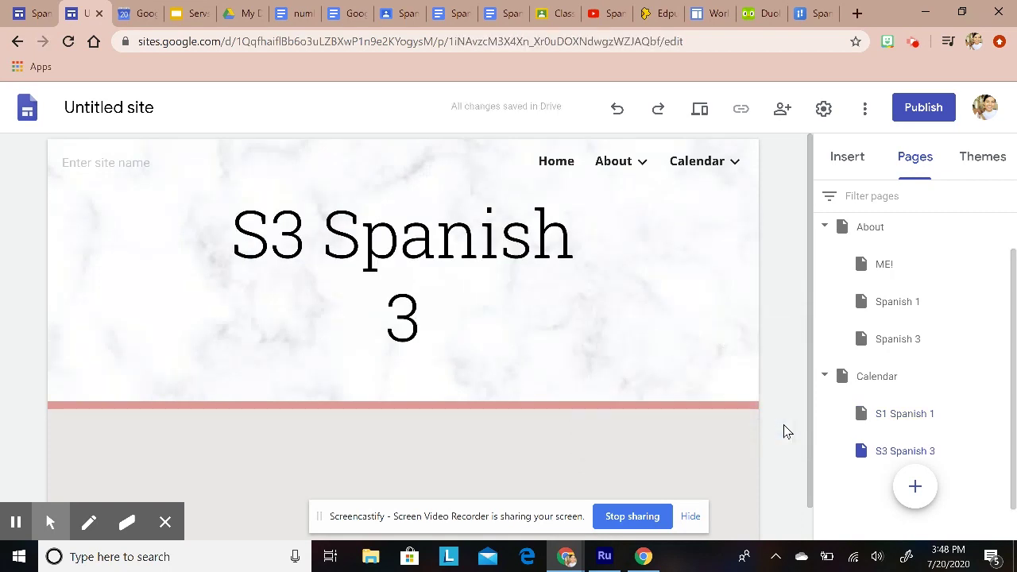
Step: Remove the S3 prefix so the page header reads Spanish 3
click(286, 247)
click(309, 248)
drag(309, 249, 238, 246)
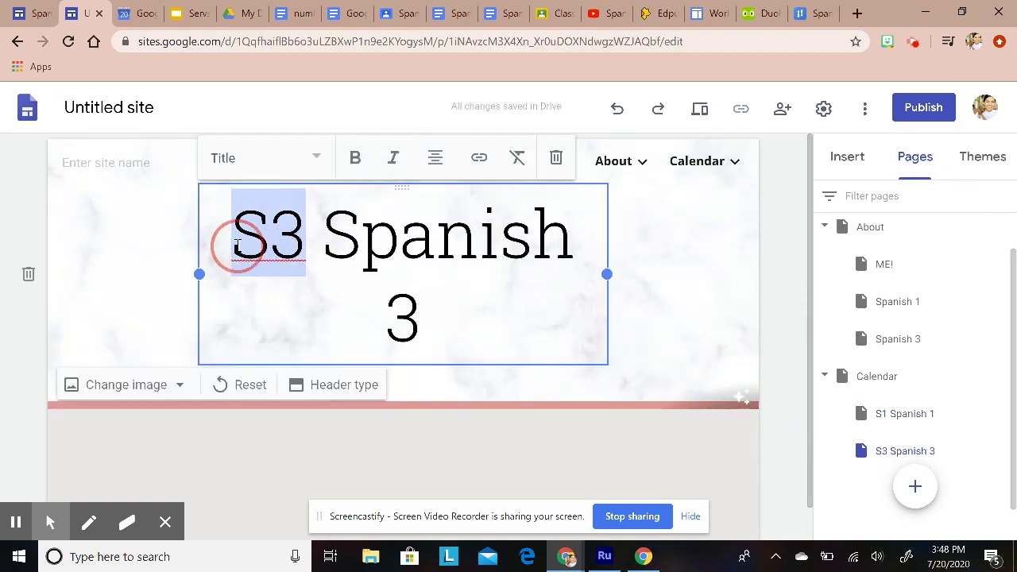
key(BackSpace)
click(785, 297)
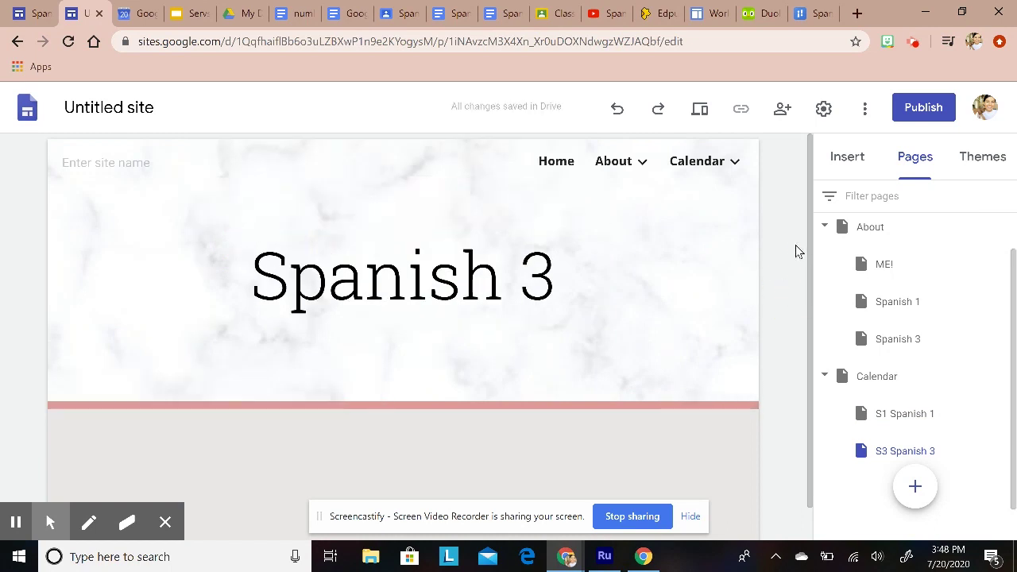
Step: Open S1 Spanish 1 from the Calendar menu and trim its header to Spanish 1
click(719, 166)
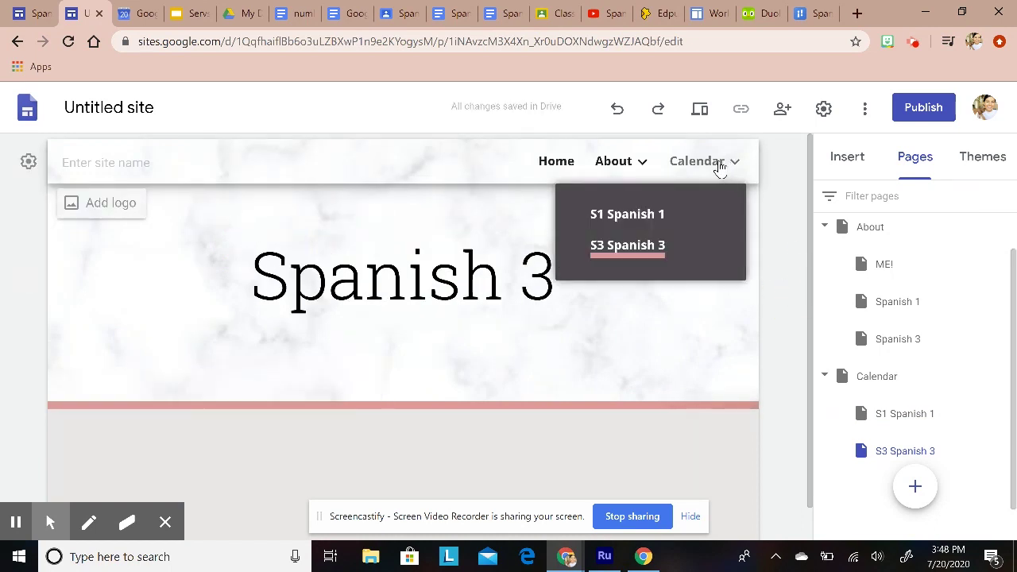
click(640, 214)
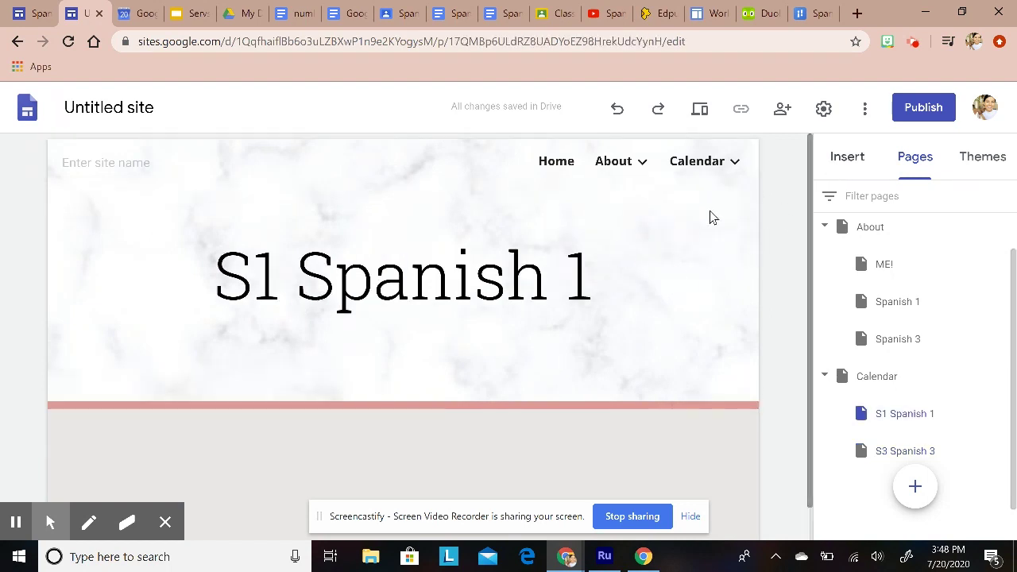
click(844, 159)
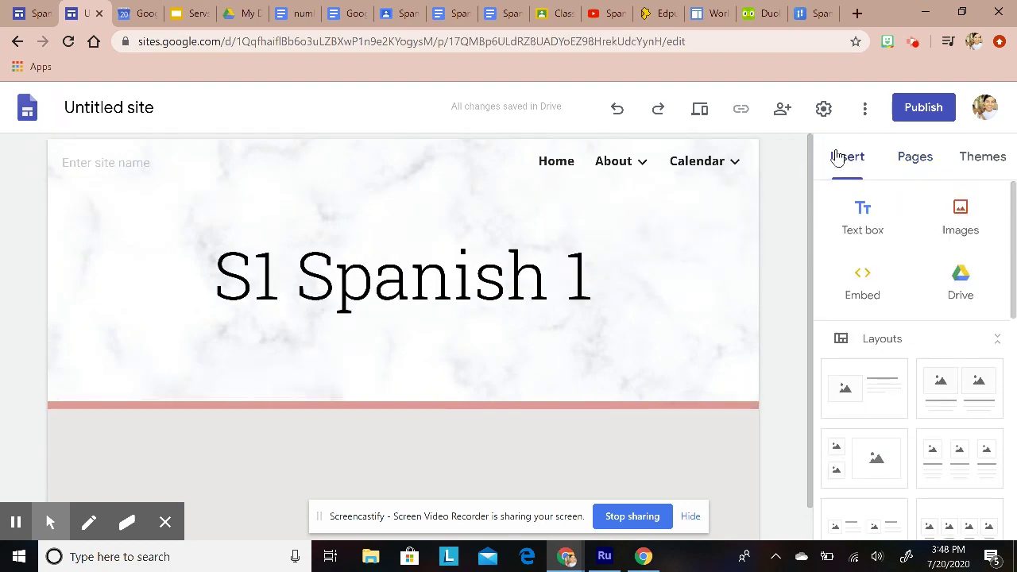
click(281, 277)
drag(283, 278, 199, 276)
key(BackSpace)
click(787, 253)
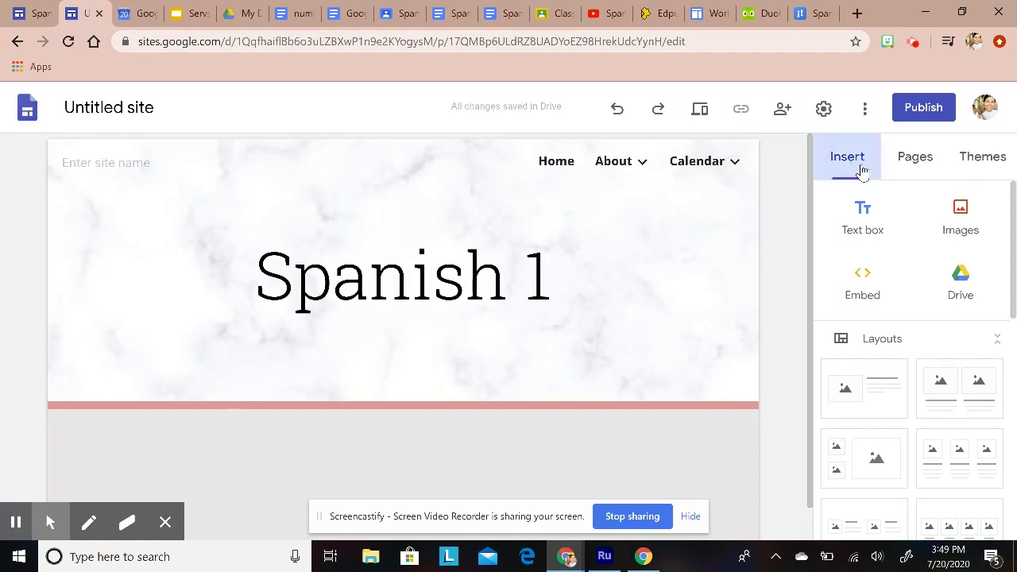
Step: Embed the Spanish 1 A Google Calendar on the S1 Spanish 1 page
scroll(779, 381, down, 1)
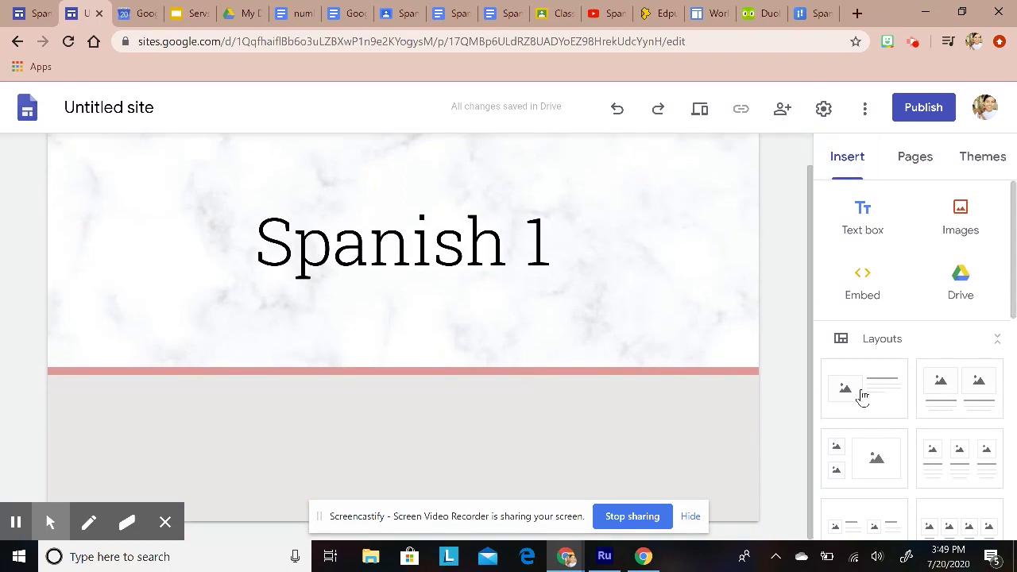
scroll(912, 401, down, 6)
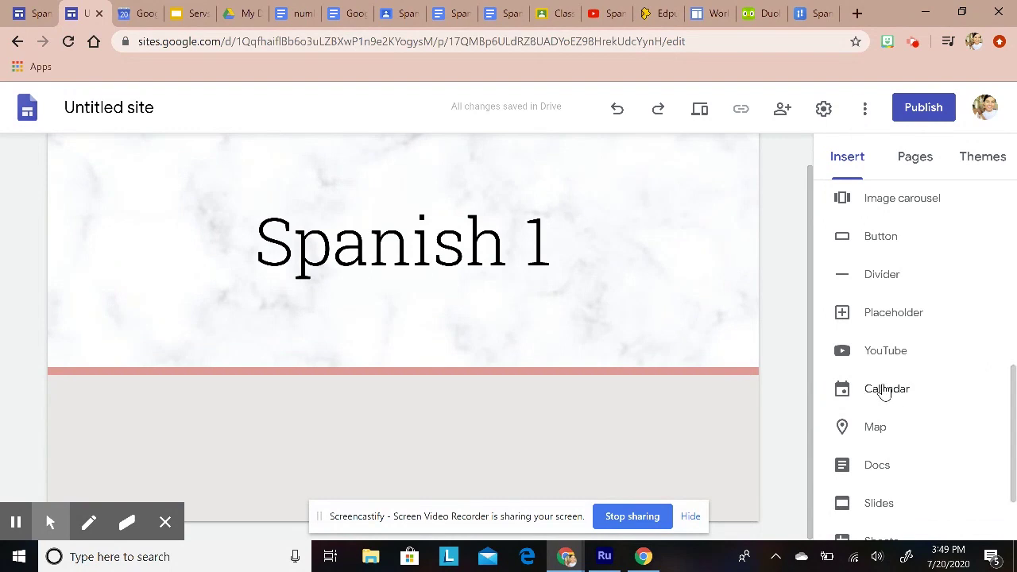
click(885, 391)
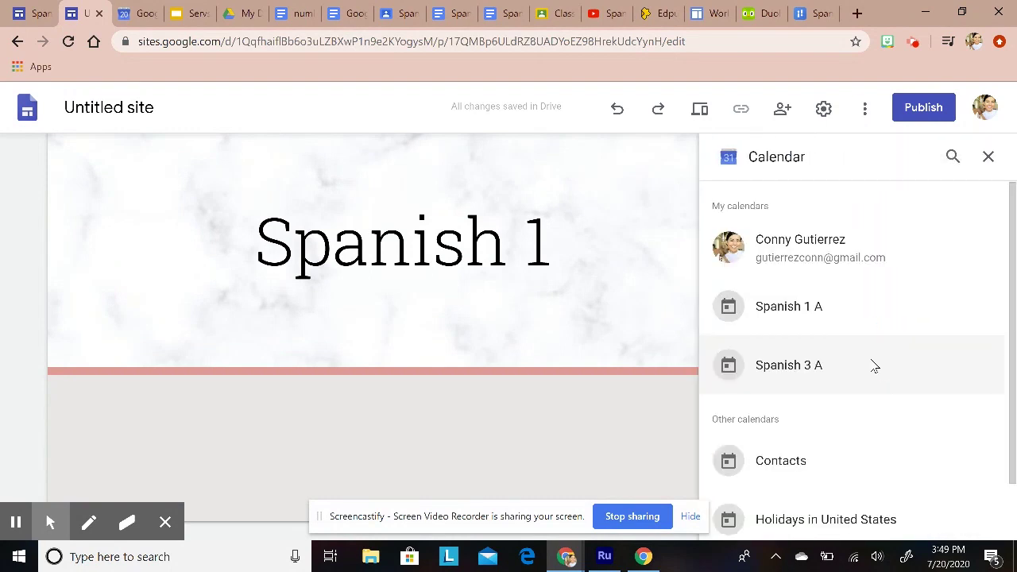
scroll(862, 333, down, 1)
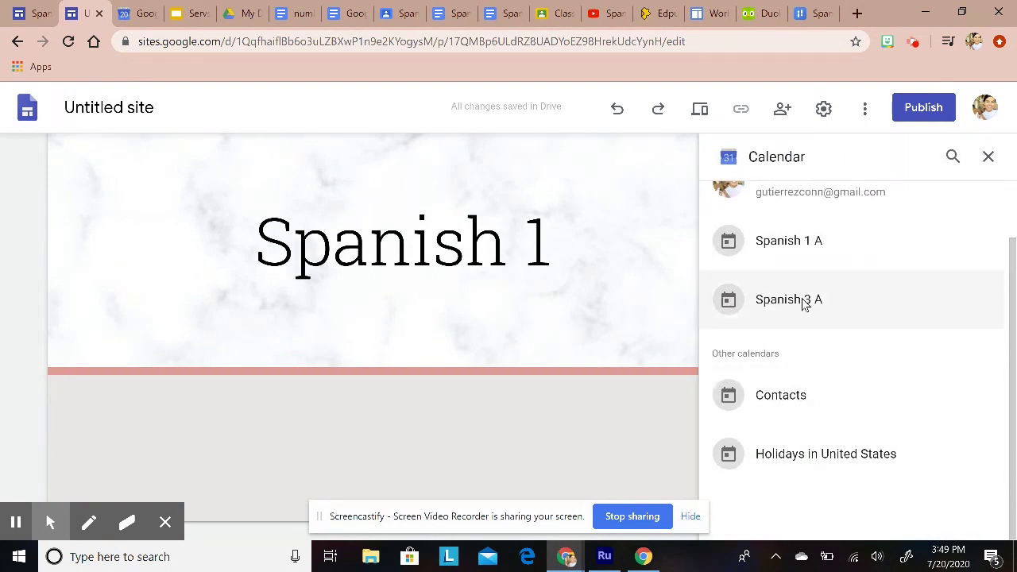
scroll(849, 421, up, 1)
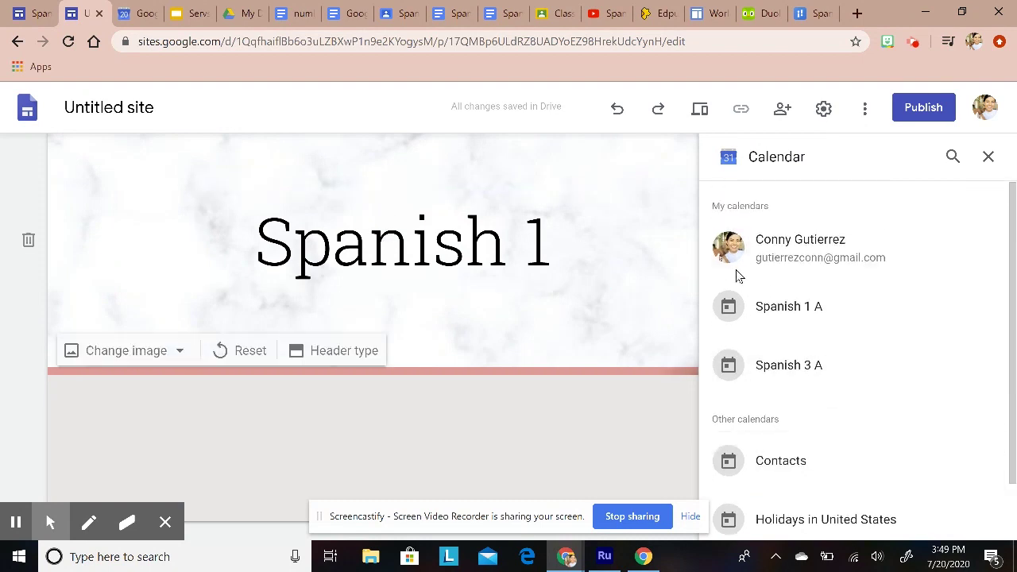
click(790, 313)
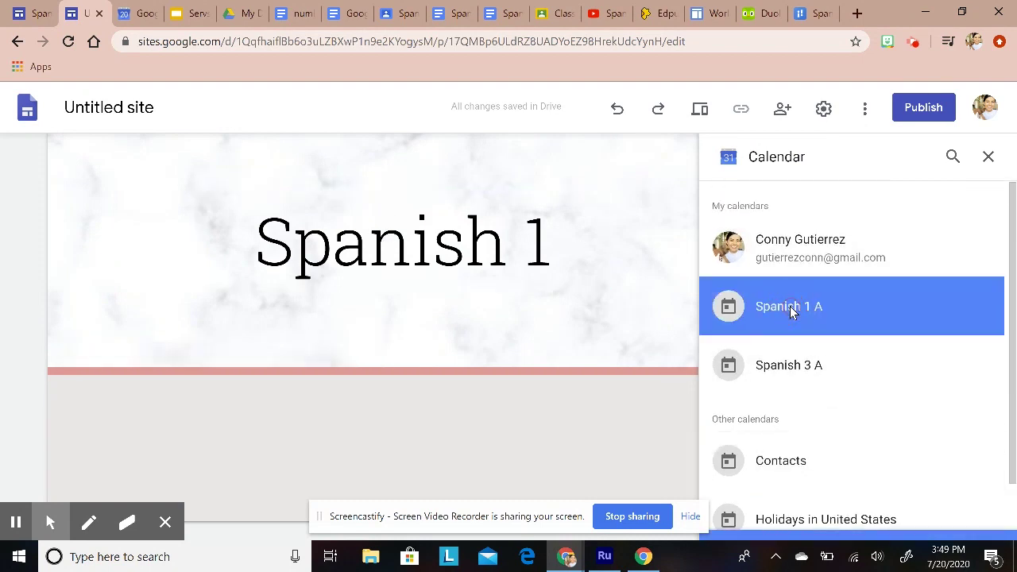
click(977, 521)
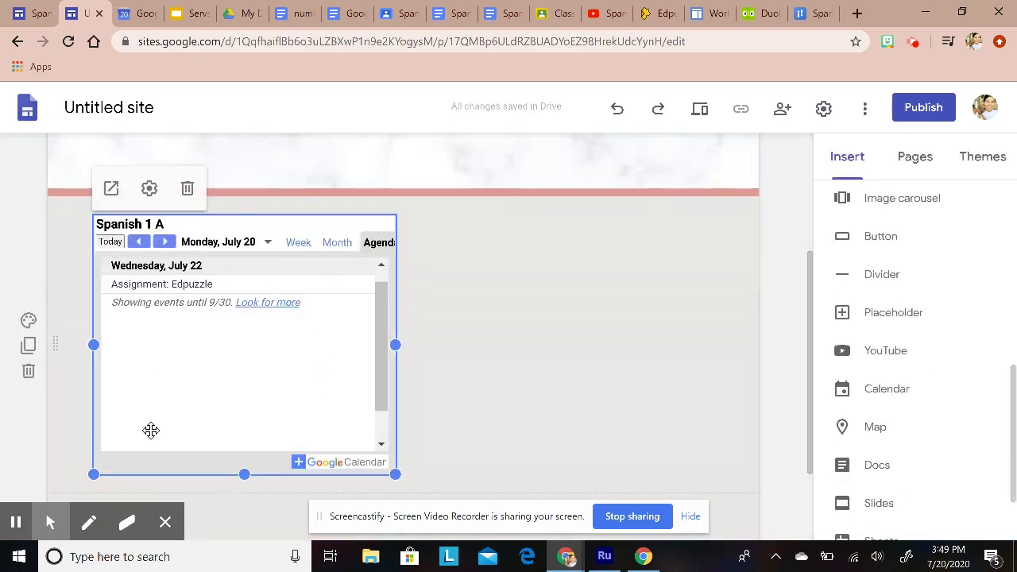
Step: Switch the Spanish 1 A calendar embed to Month view and widen it across most of the page
click(149, 188)
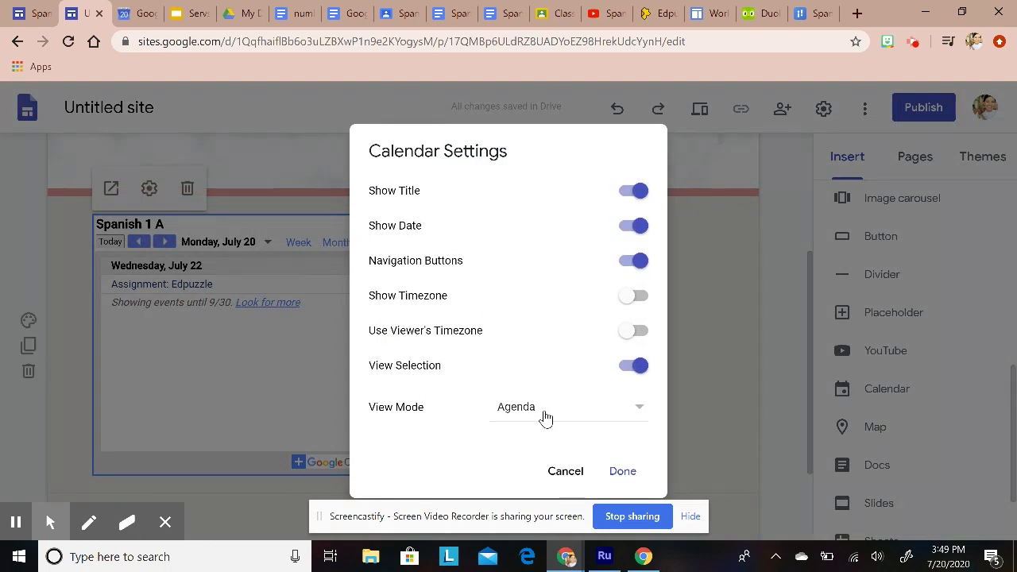
click(545, 417)
click(432, 463)
click(578, 472)
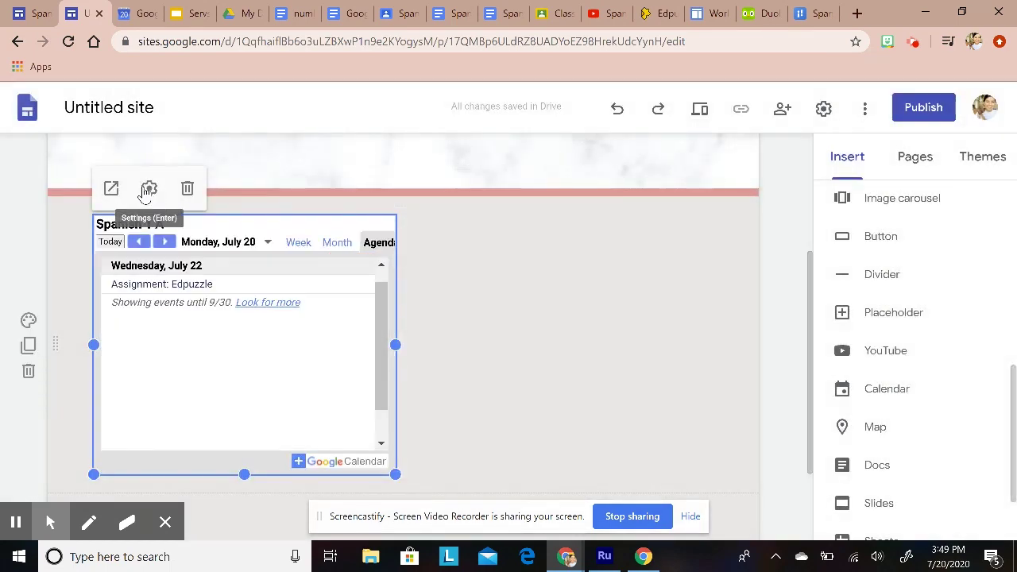
click(148, 189)
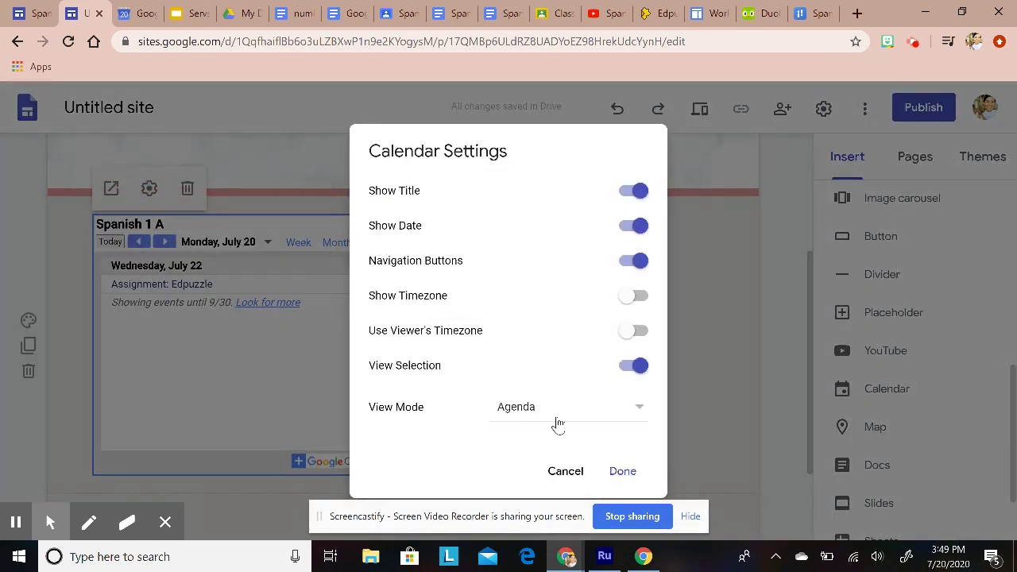
click(563, 416)
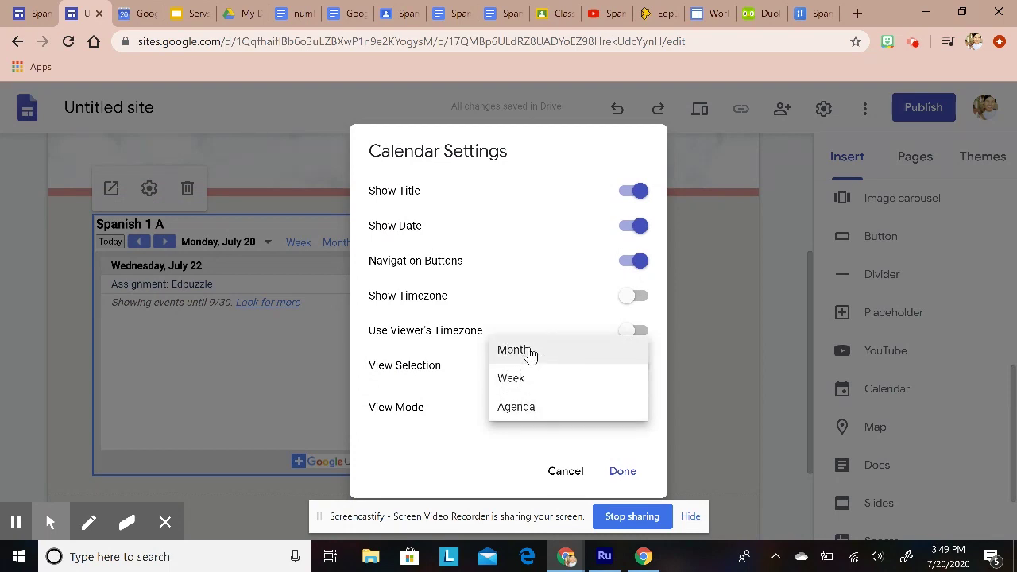
click(530, 355)
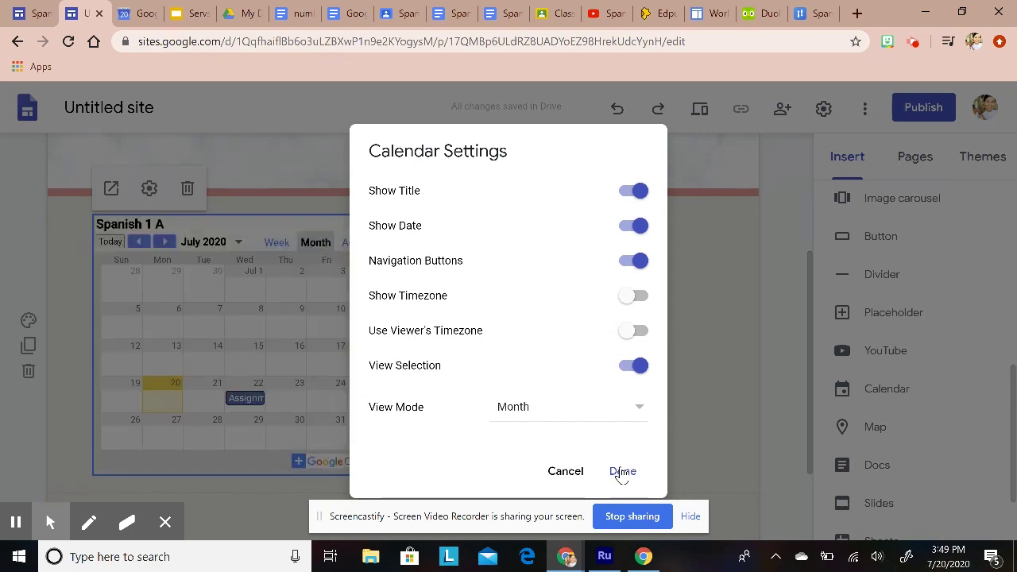
click(622, 471)
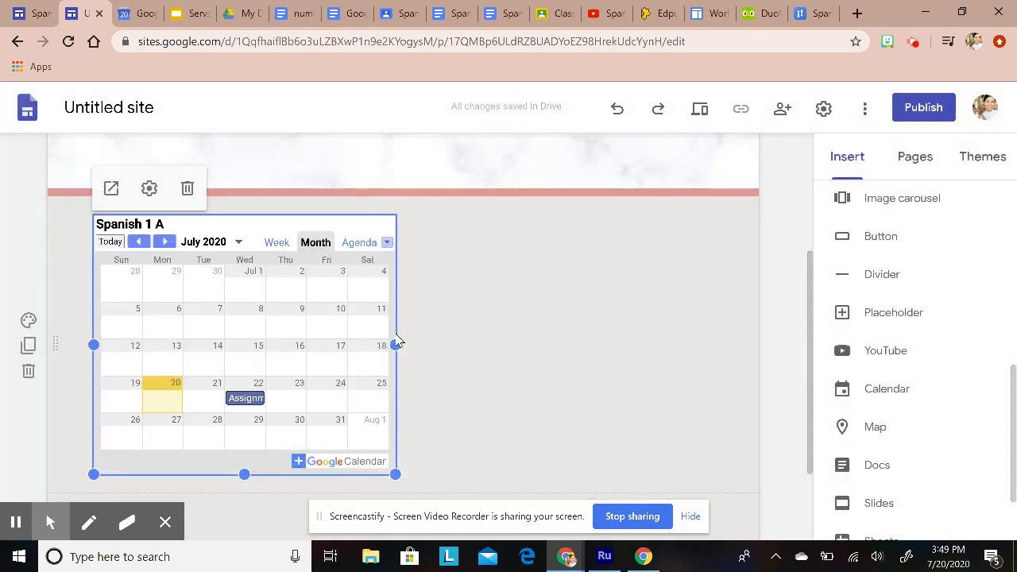
drag(395, 474, 740, 476)
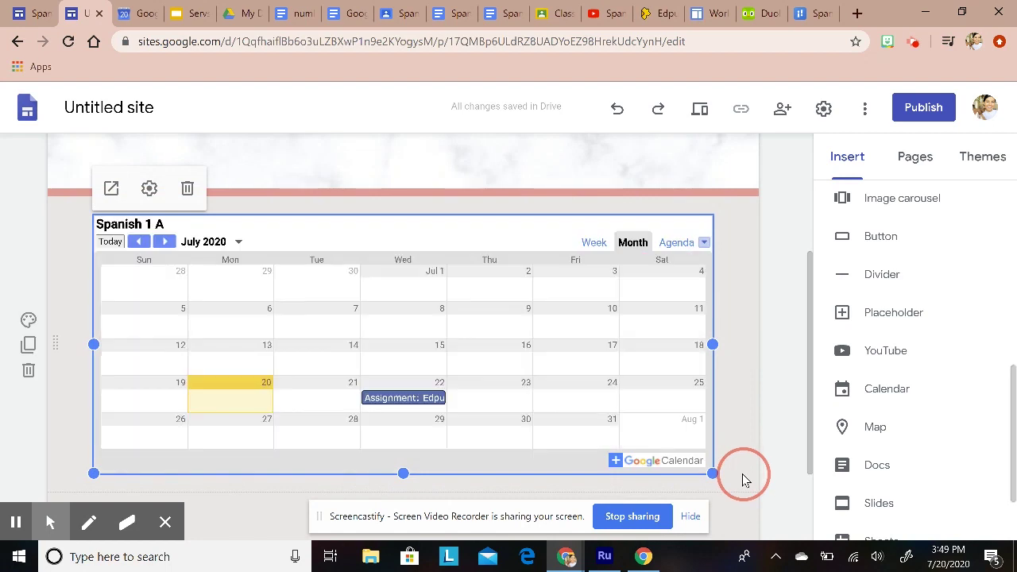
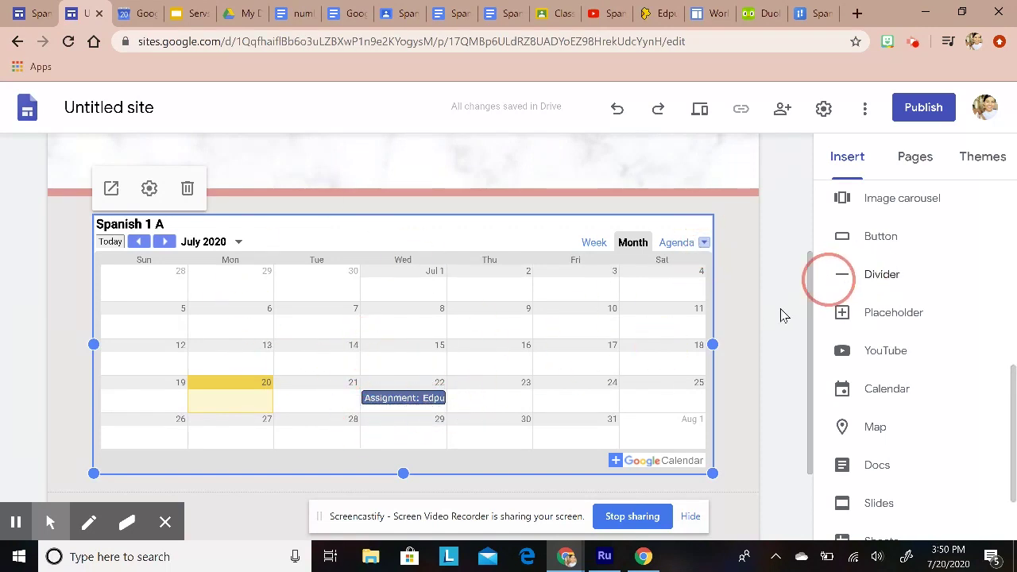
Step: Open the S3 Spanish 3 page and embed the Spanish 3 A Google Calendar
click(749, 342)
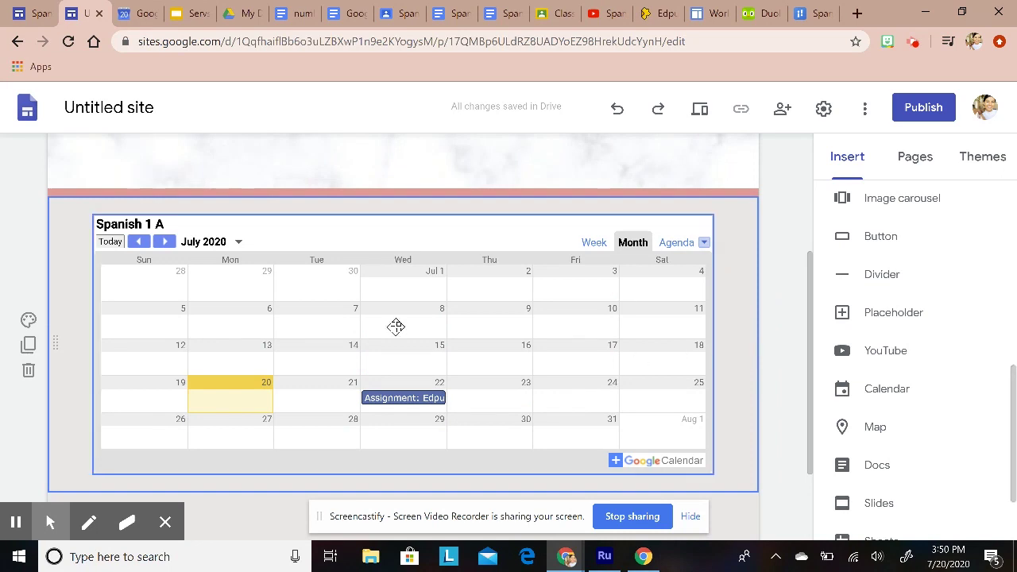
scroll(397, 342, down, 2)
scroll(405, 388, up, 5)
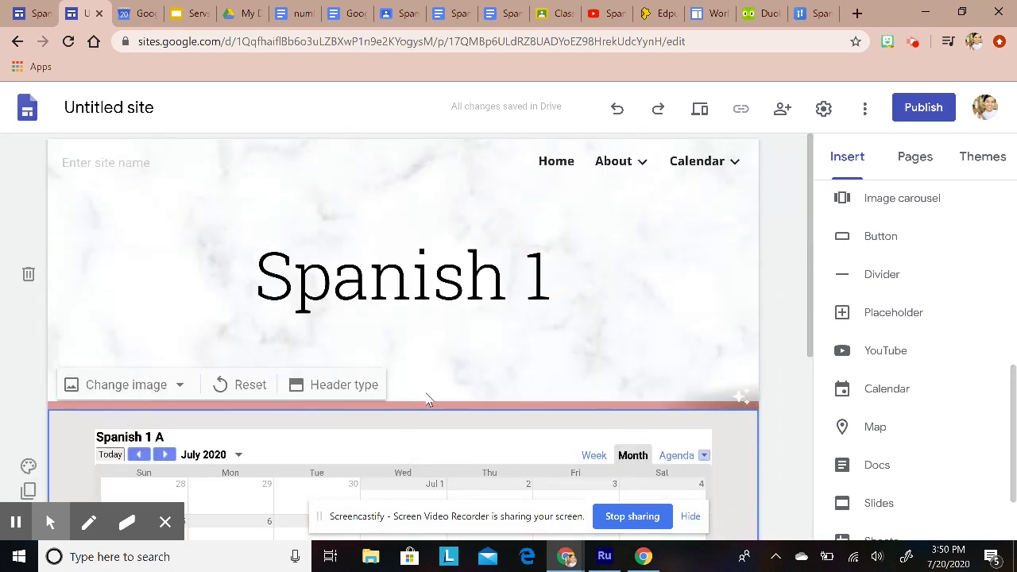
mouse_move(717, 161)
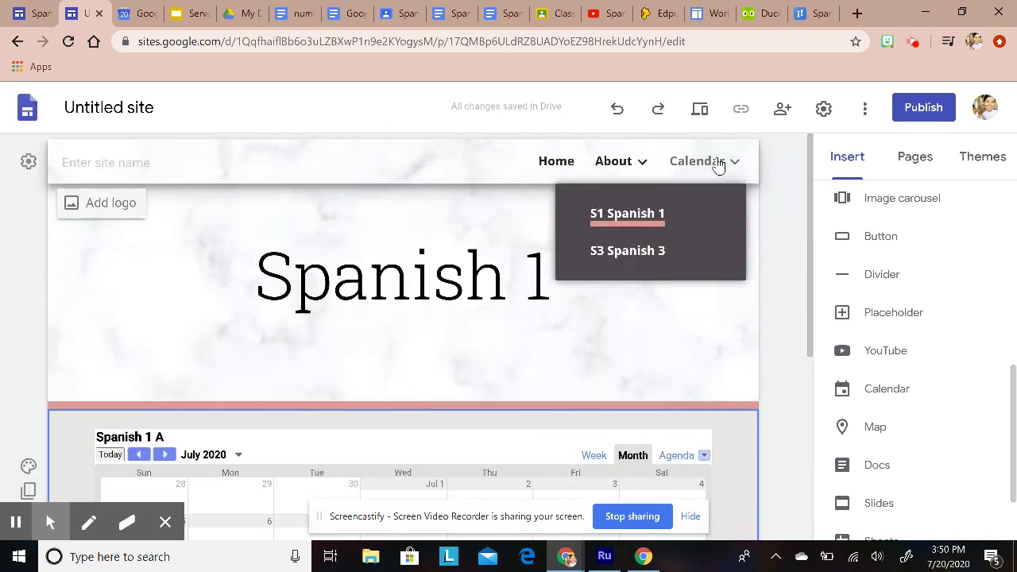
click(661, 252)
scroll(642, 381, down, 1)
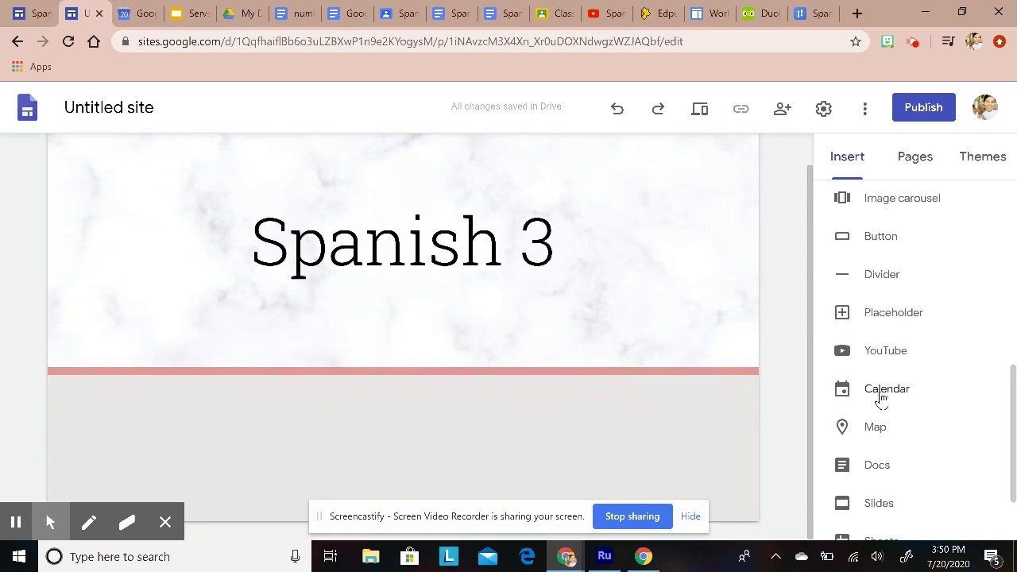
click(882, 393)
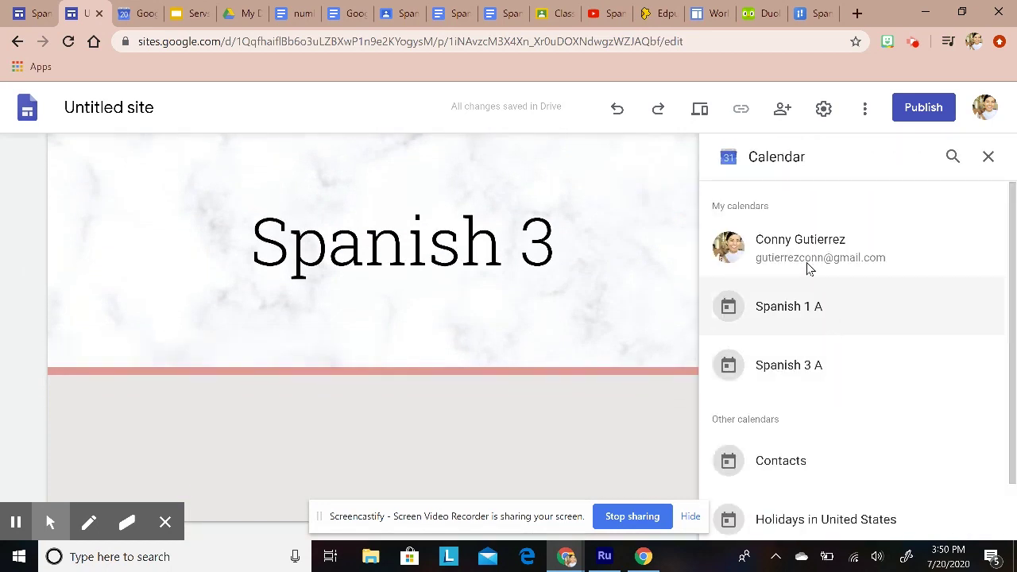
click(807, 379)
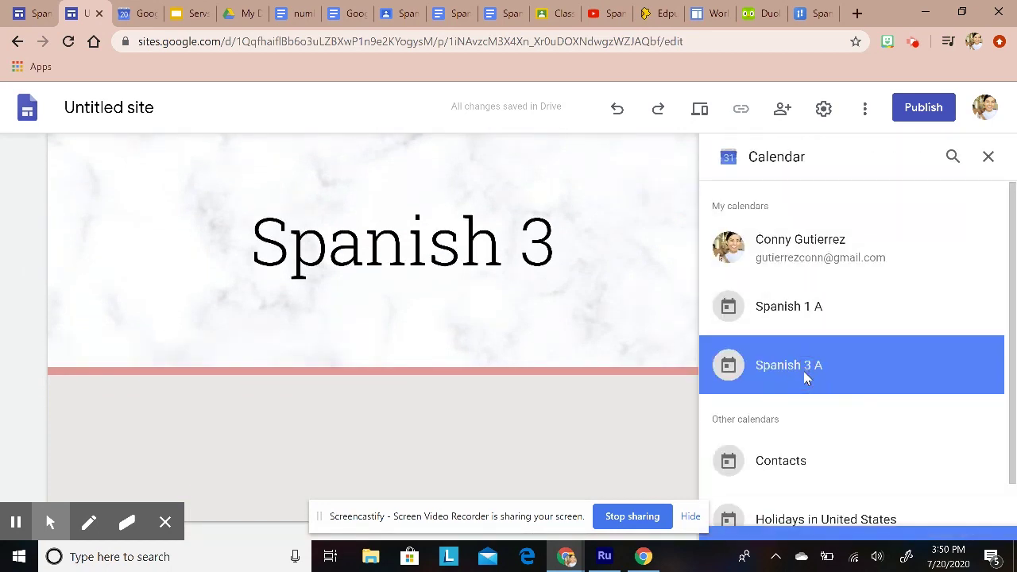
click(974, 520)
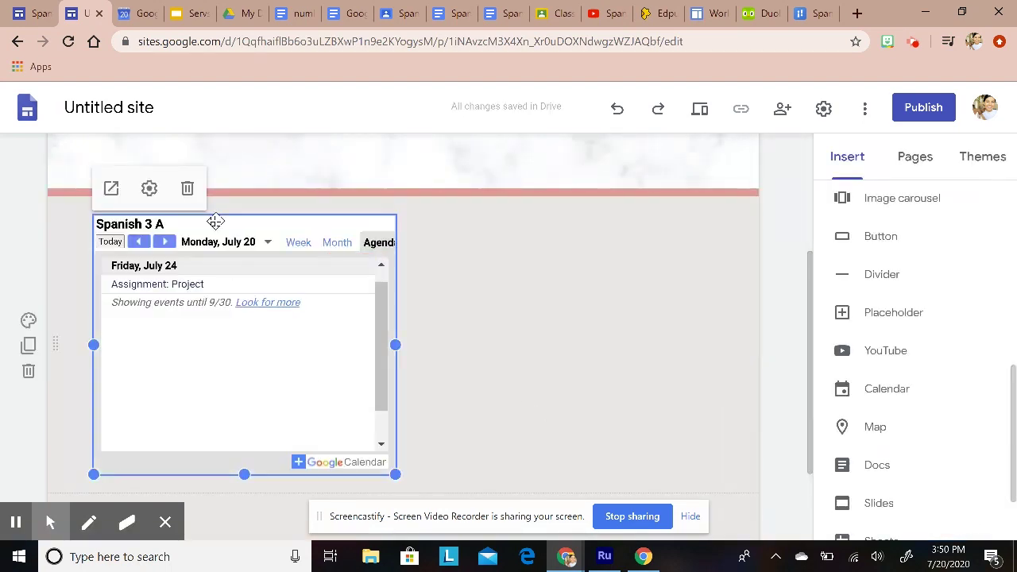
Step: Switch the Spanish 3 A calendar embed to Month view and widen it across the page
click(148, 194)
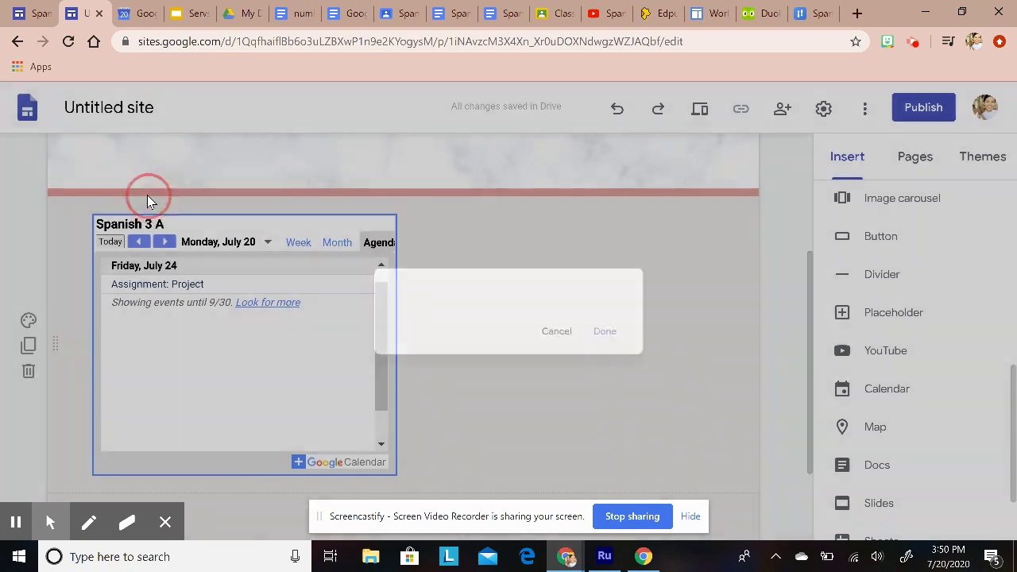
click(547, 406)
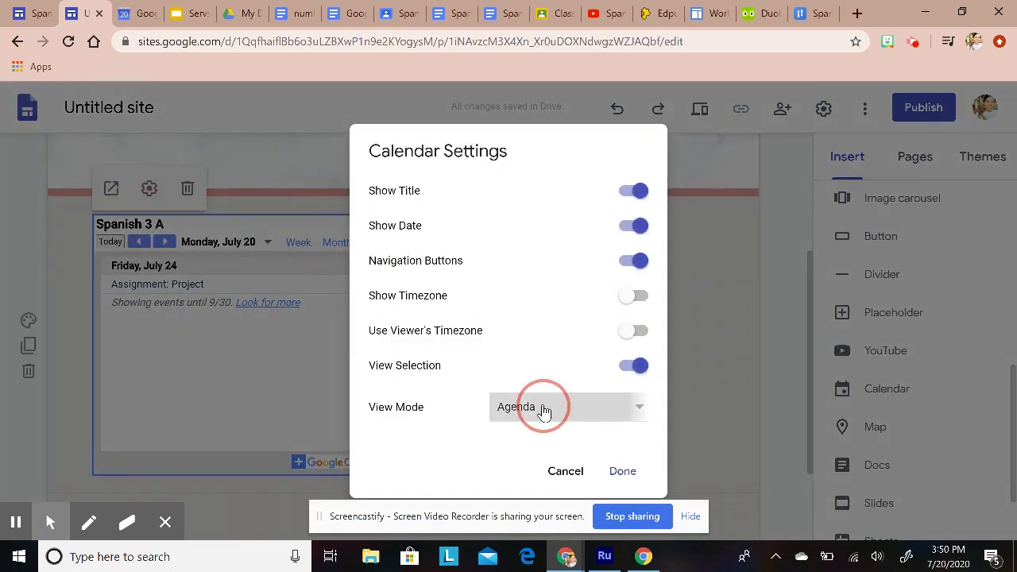
click(520, 351)
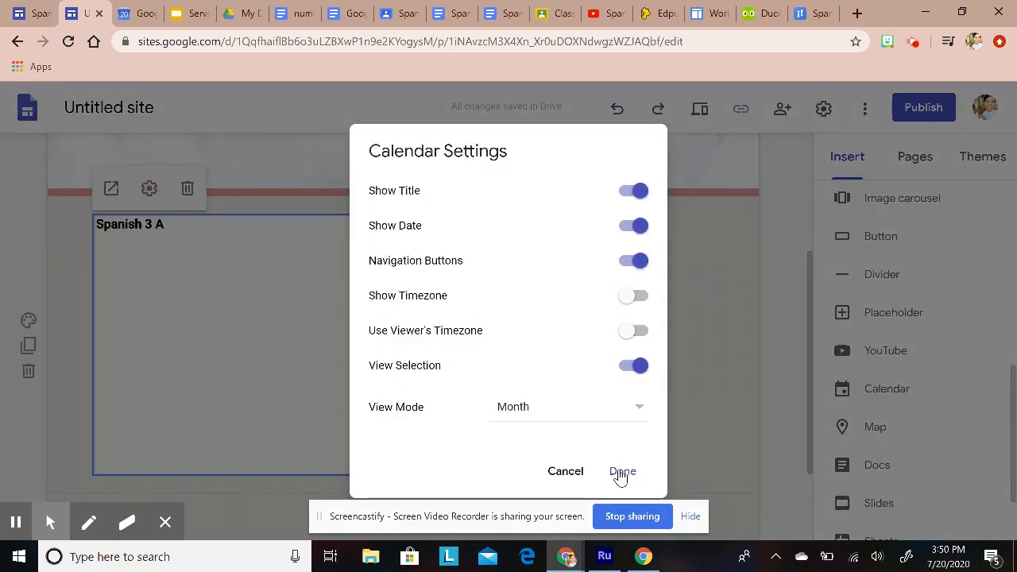
click(621, 471)
drag(395, 473, 737, 479)
scroll(723, 477, down, 2)
drag(403, 353, 402, 364)
scroll(402, 373, up, 3)
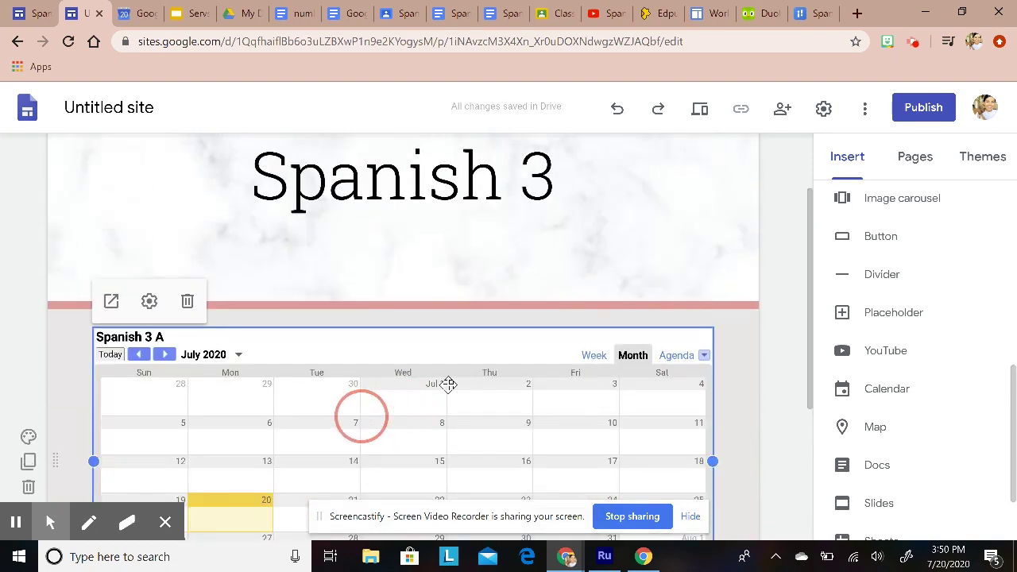
scroll(749, 272, up, 1)
Step: On S1 Spanish 1, paste the class-calendar instruction into a new text box above the calendar
mouse_move(688, 161)
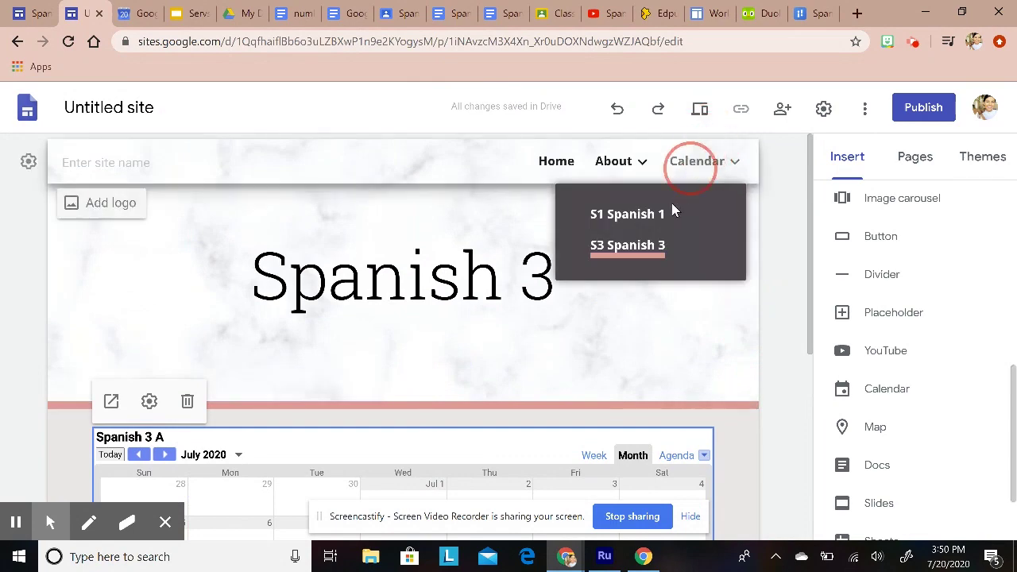
click(660, 214)
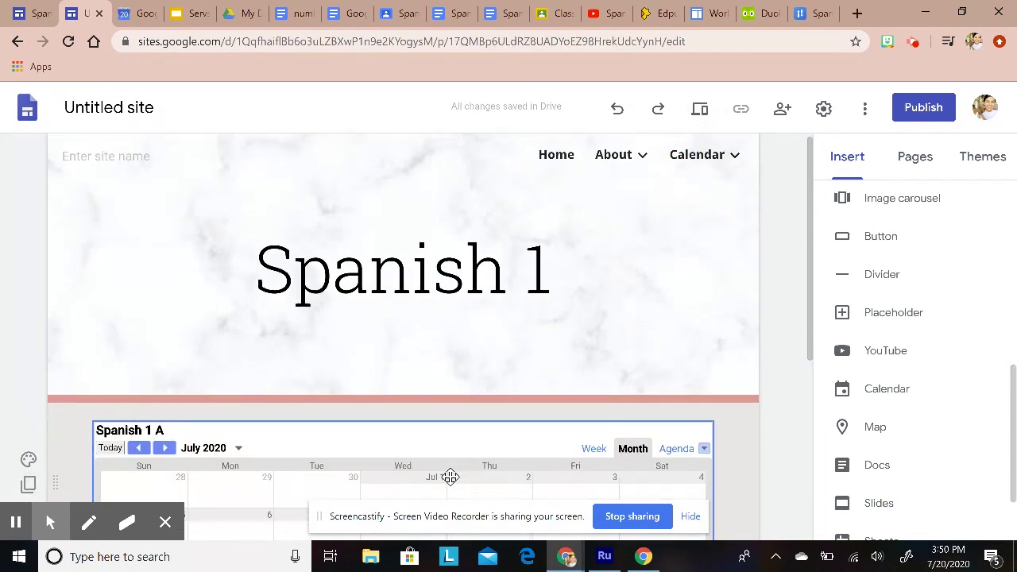
scroll(392, 335, down, 1)
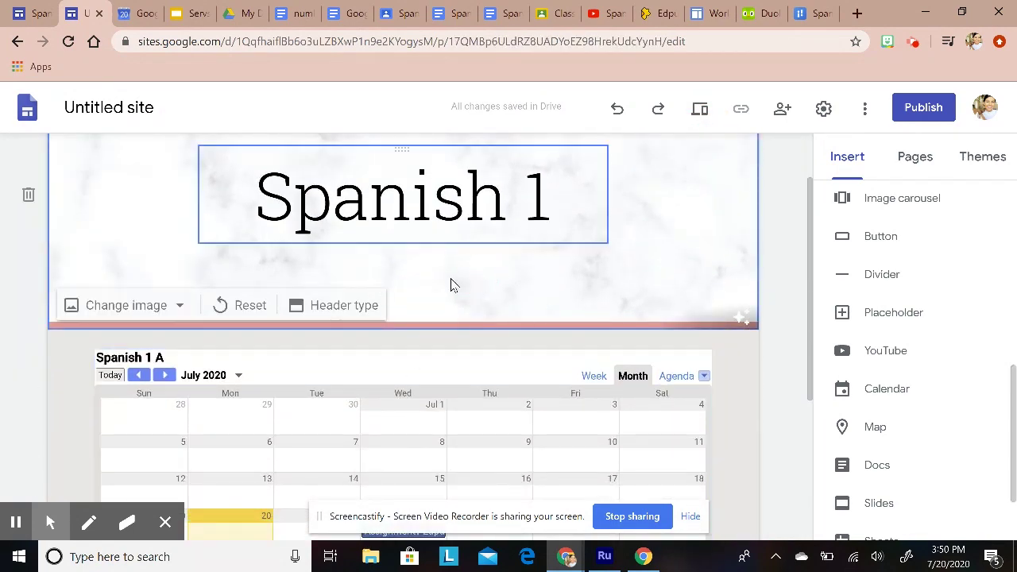
scroll(908, 354, up, 5)
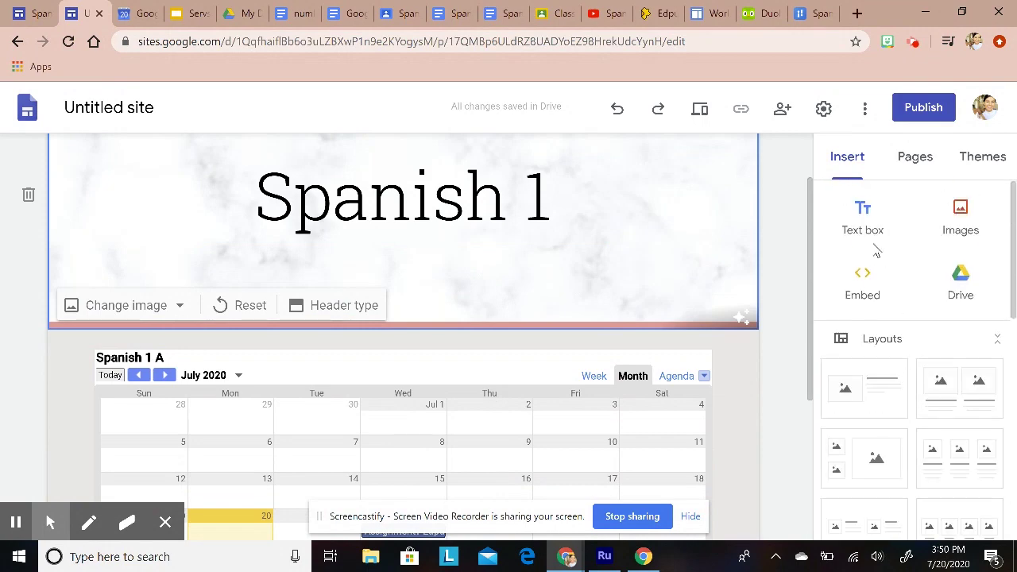
click(864, 219)
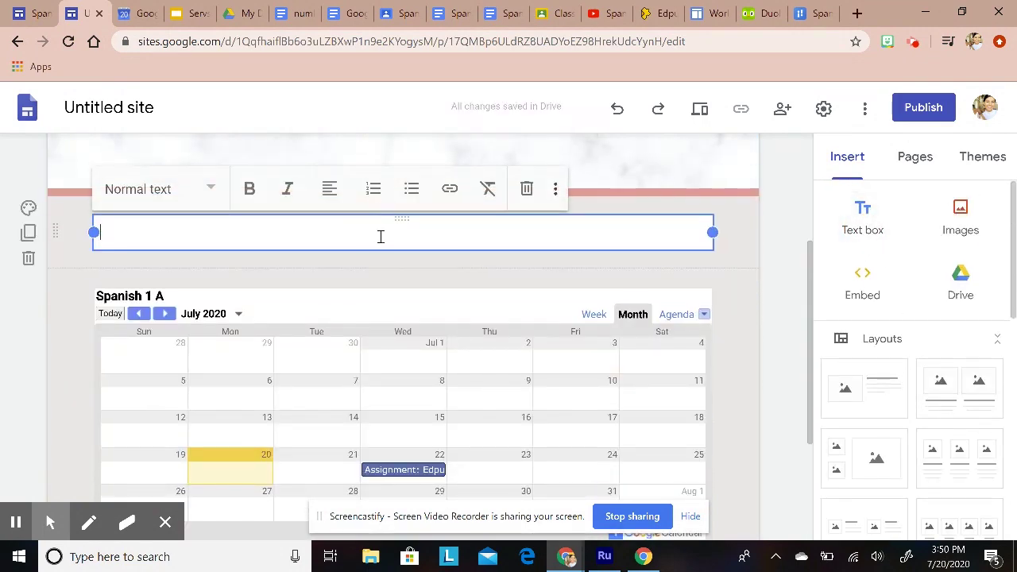
text(Check out our class Calendar. You will find assignments and events here. Click on each to get more information!)
Step: Centre the pasted calendar instruction paragraph
click(513, 316)
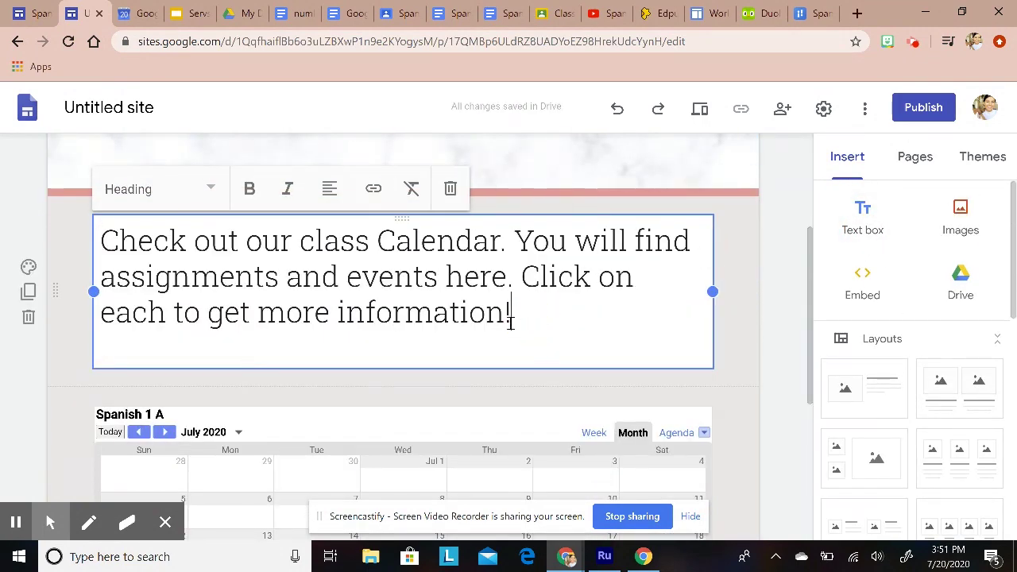
drag(517, 318, 91, 238)
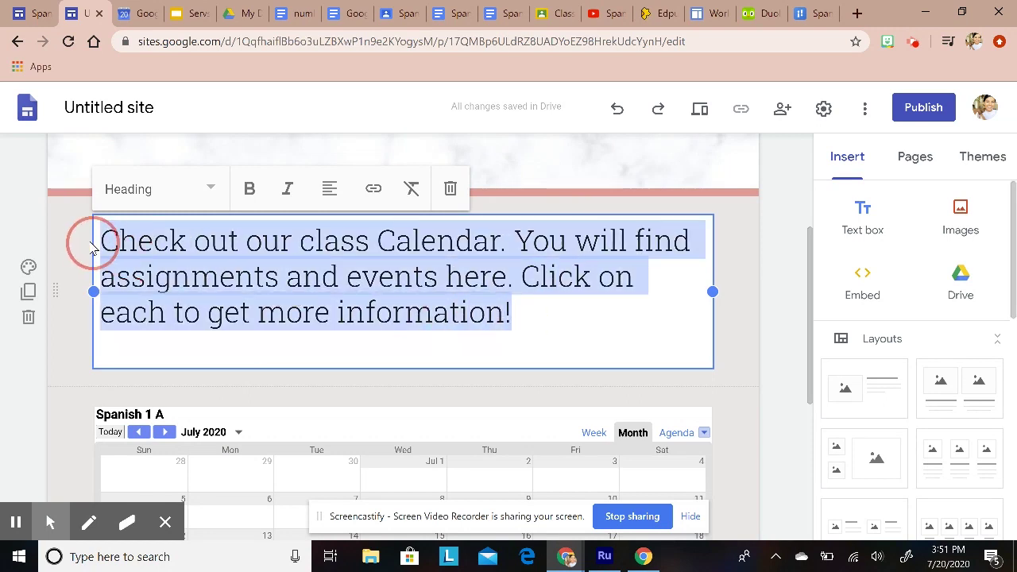
click(330, 190)
click(329, 237)
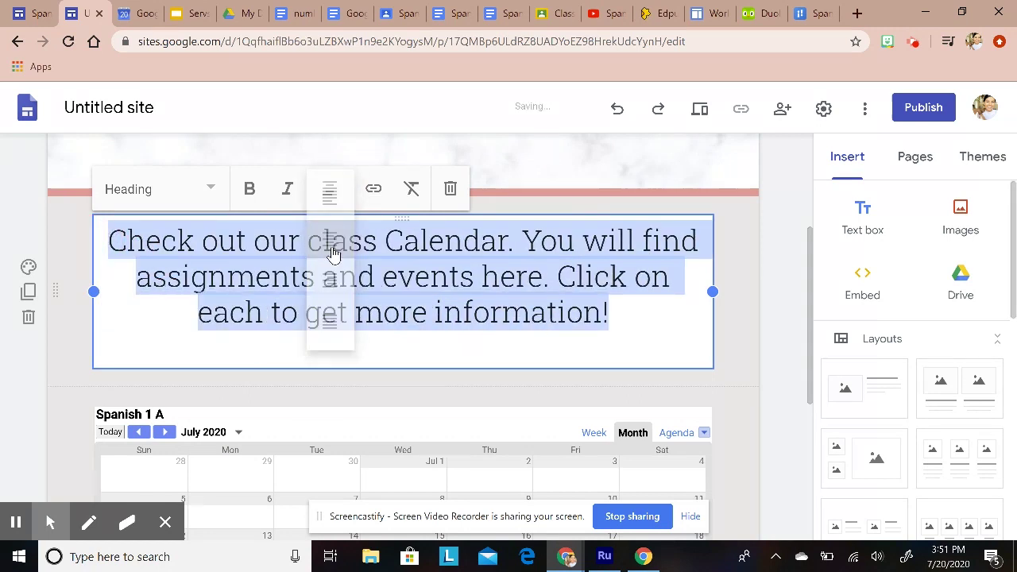
click(724, 283)
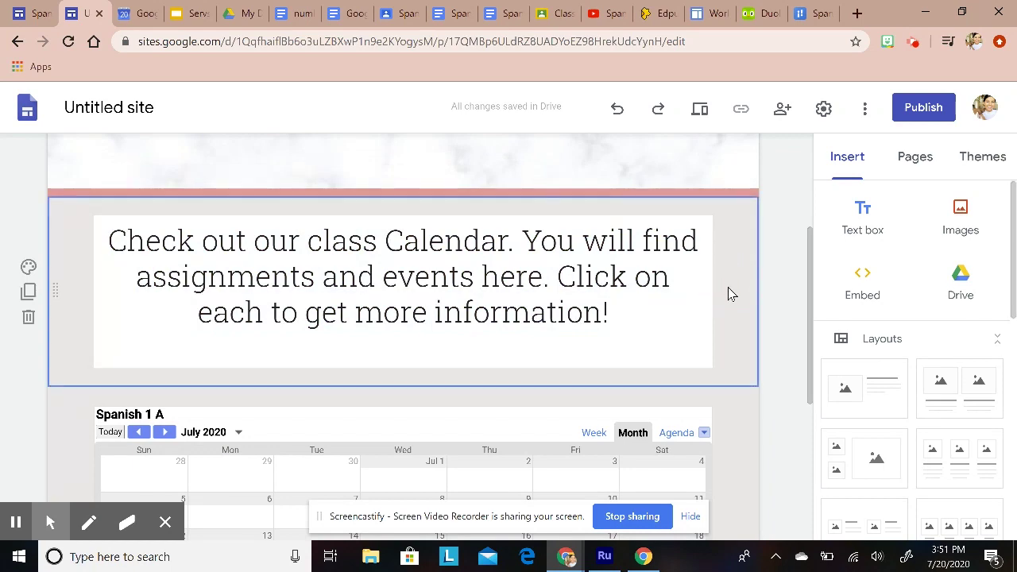
scroll(769, 367, down, 5)
scroll(769, 366, up, 7)
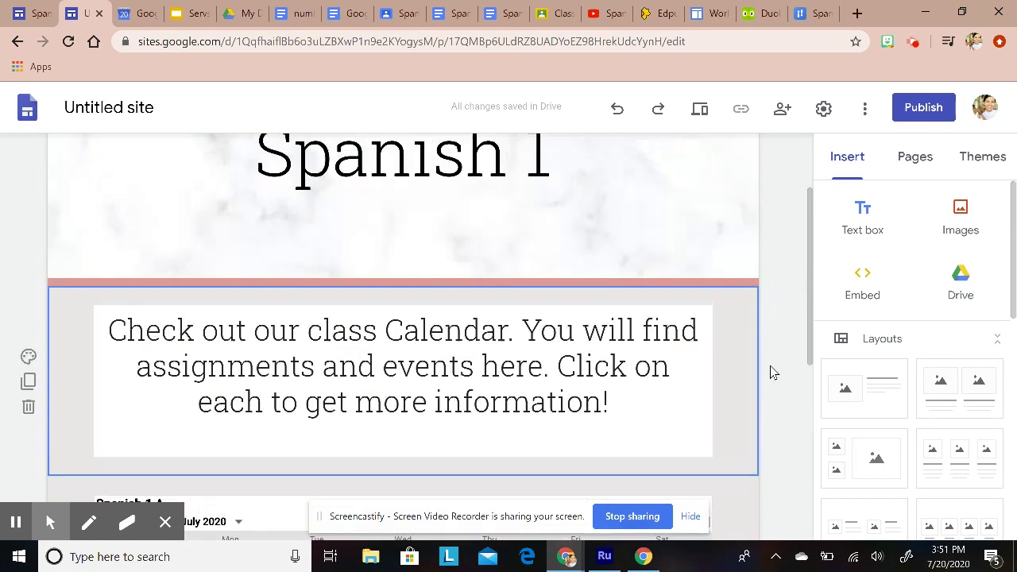
scroll(738, 363, down, 3)
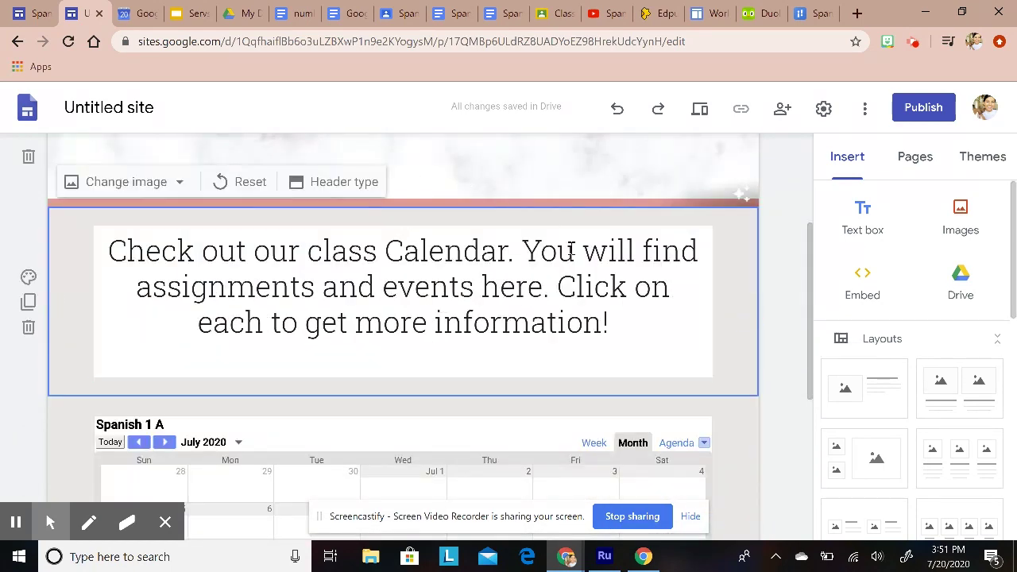
scroll(577, 384, down, 2)
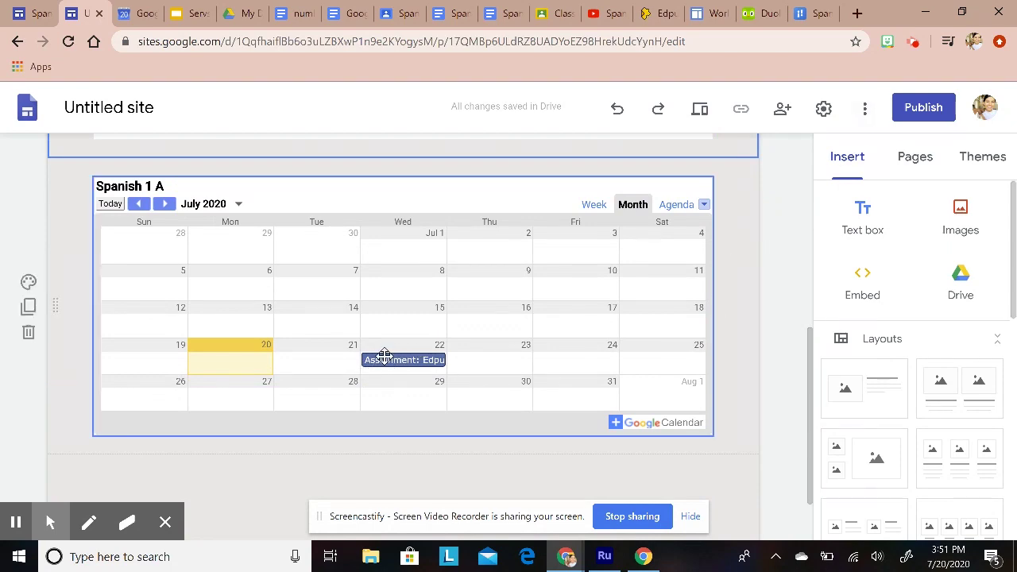
scroll(725, 373, up, 5)
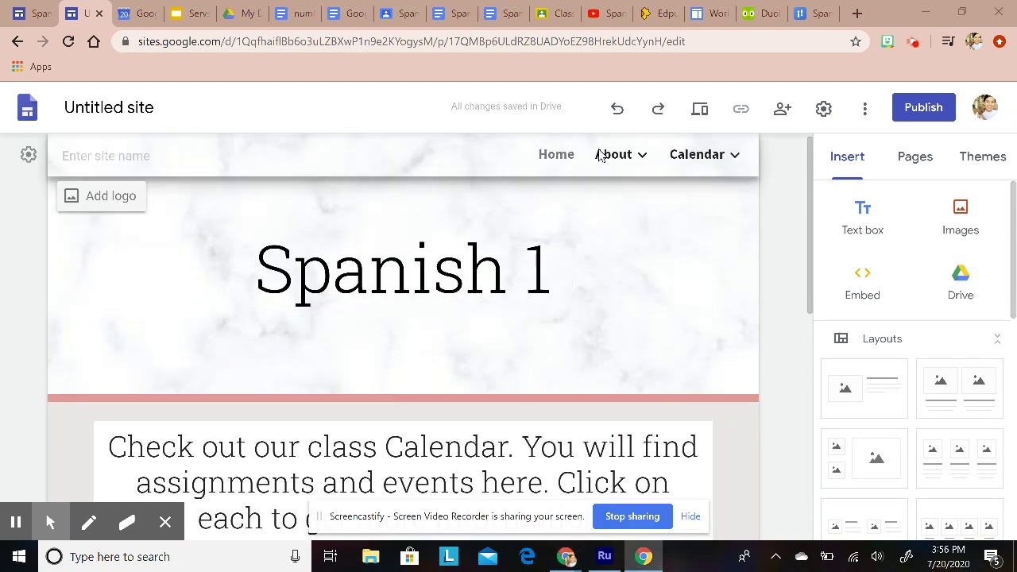
Step: Create a new top-level page named Assignments
mouse_move(601, 155)
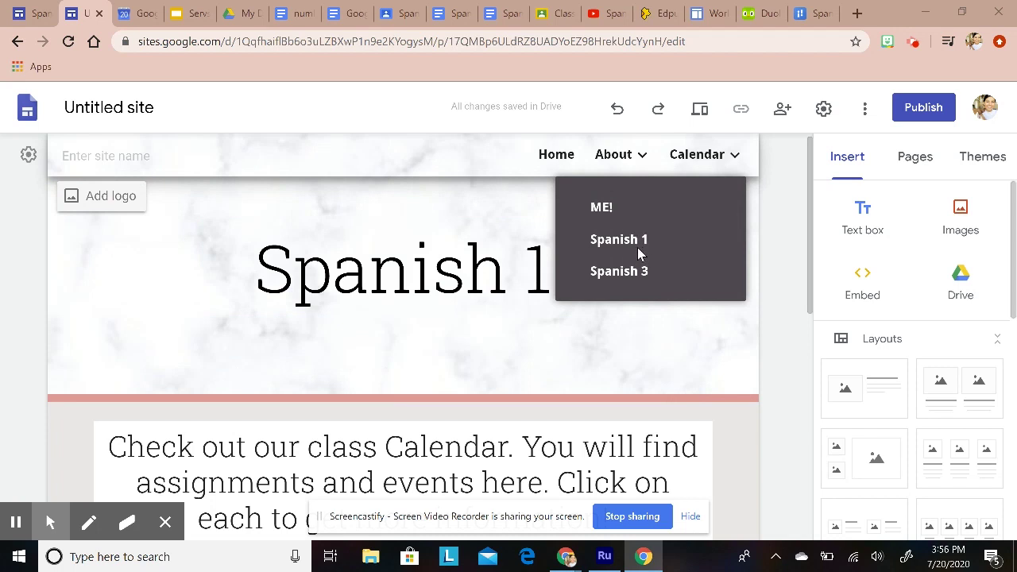
mouse_move(706, 155)
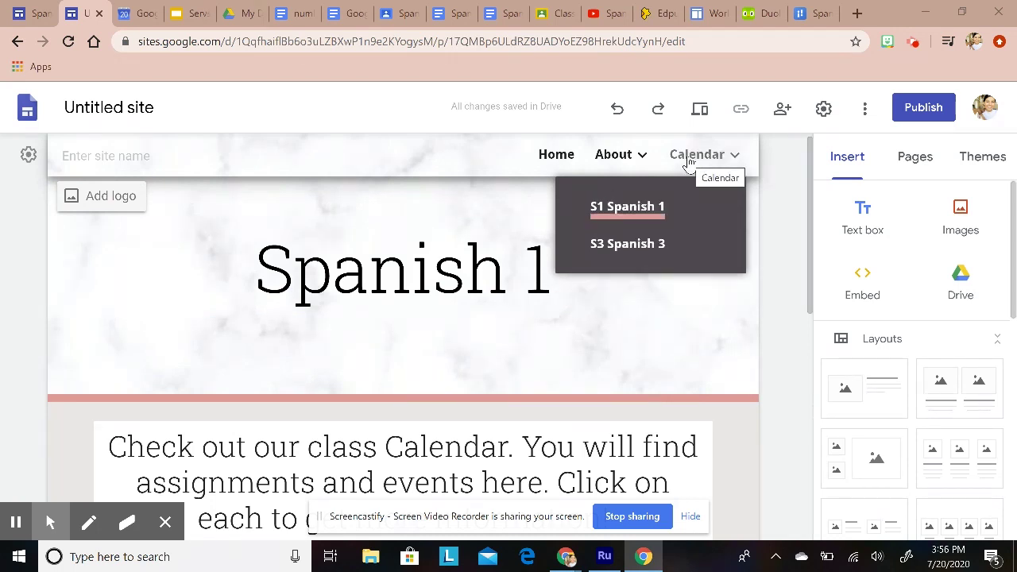
click(911, 163)
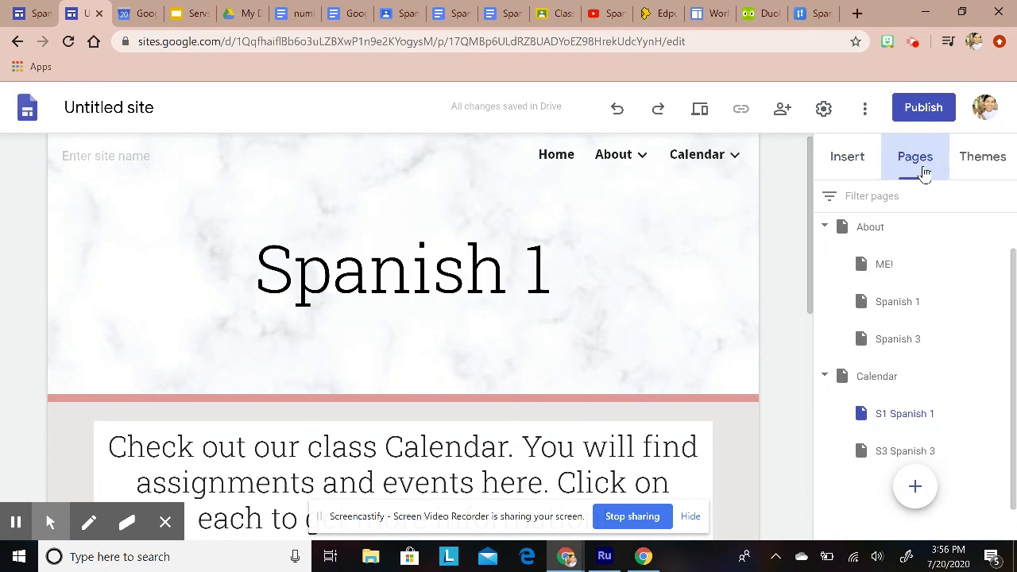
click(915, 488)
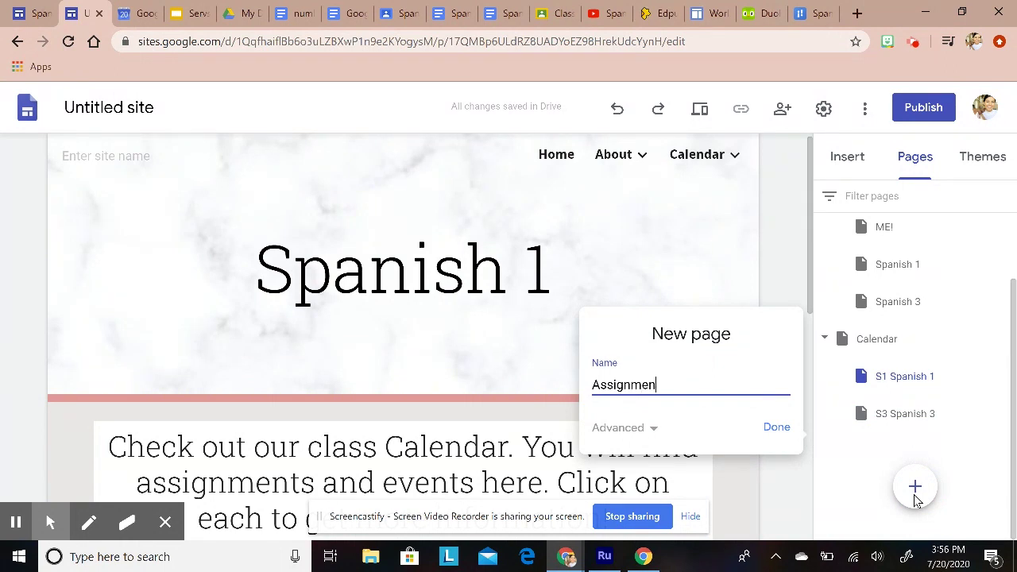
click(777, 426)
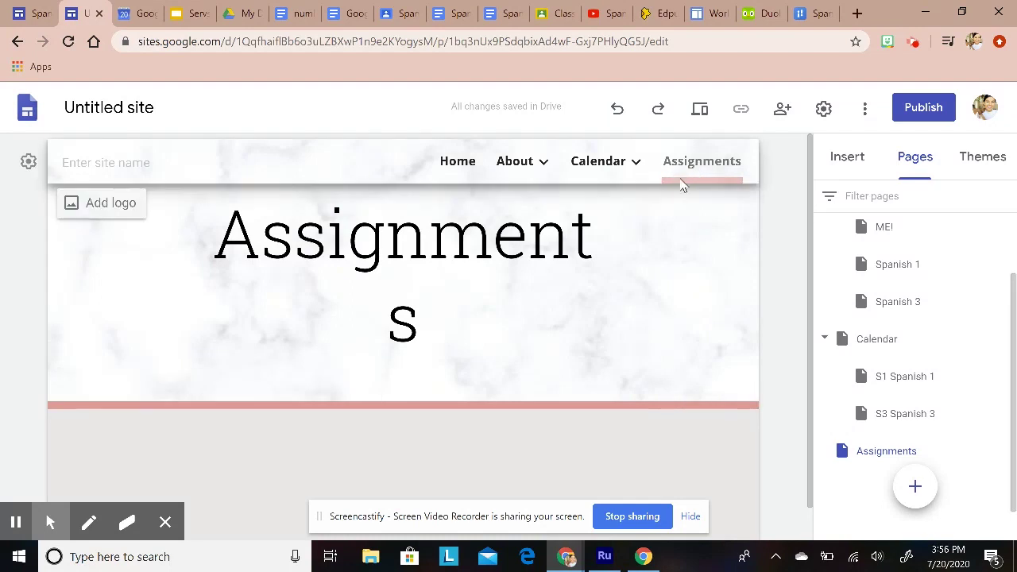
Step: Widen the Assignments title box so the title fits on one line
click(492, 226)
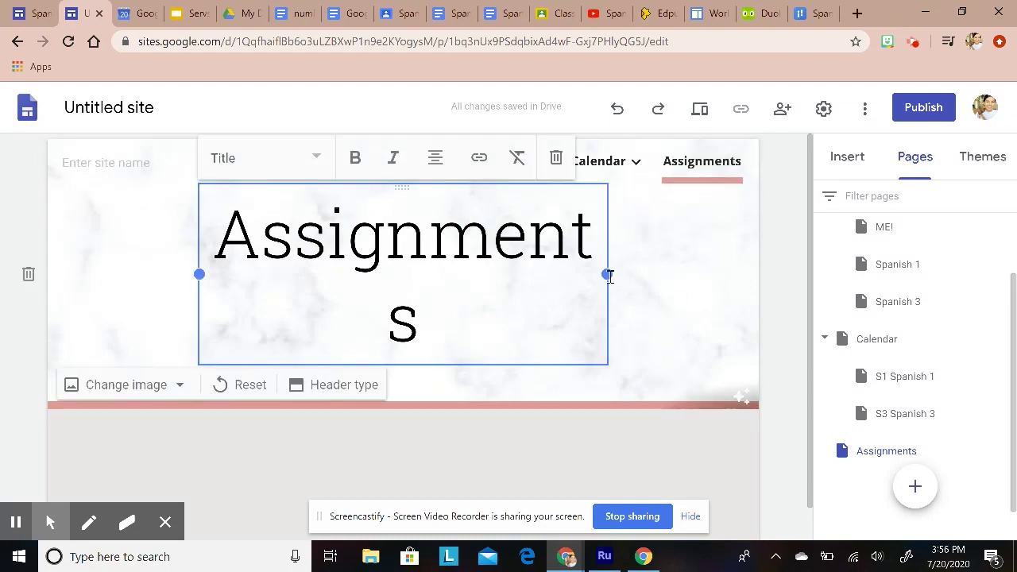
drag(606, 274, 680, 282)
click(787, 274)
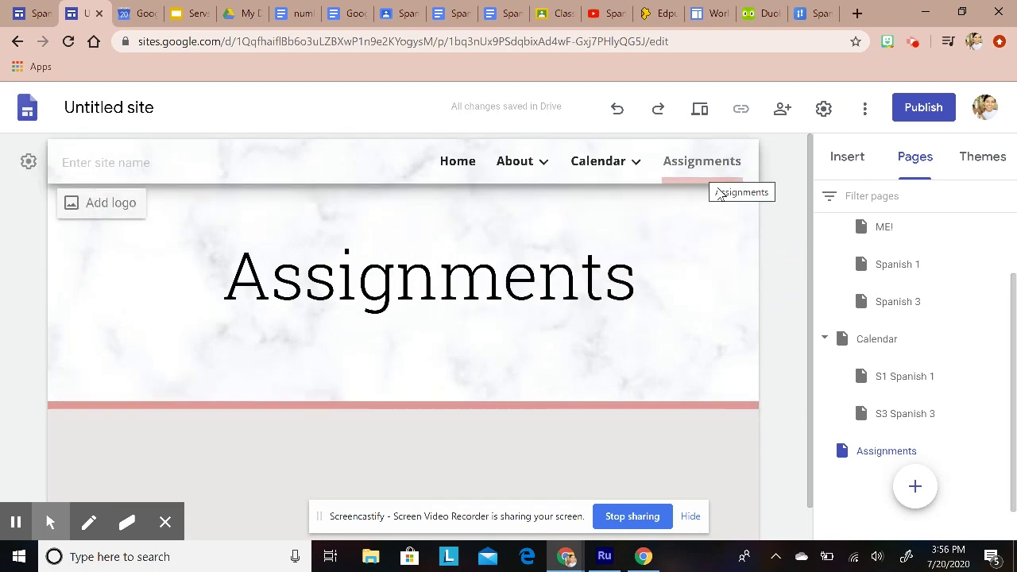
scroll(945, 461, down, 1)
click(997, 414)
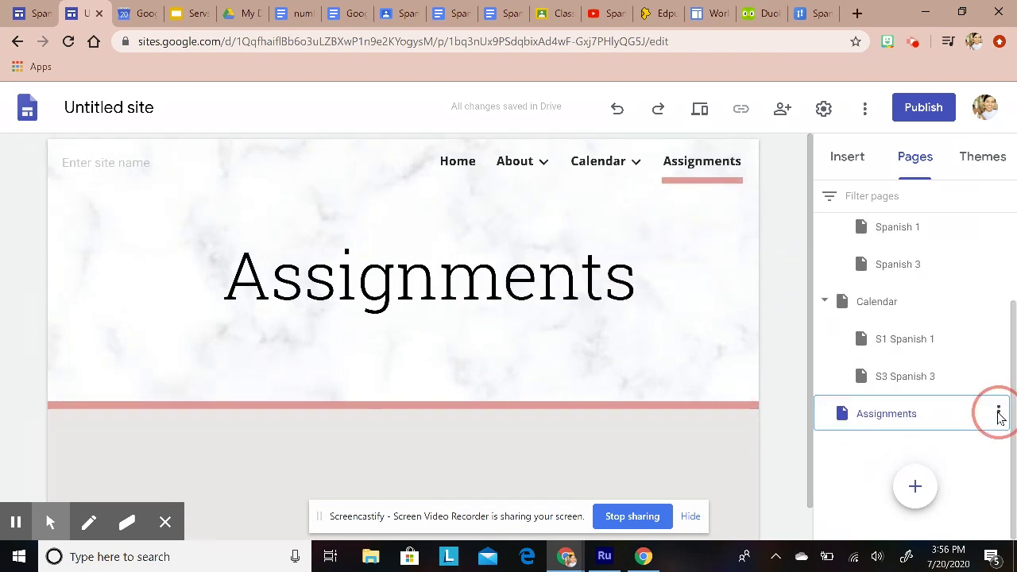
Step: Add the subpages 'S1 Spanish 1' and 'S3 Spanish 3' under Assignments
click(900, 434)
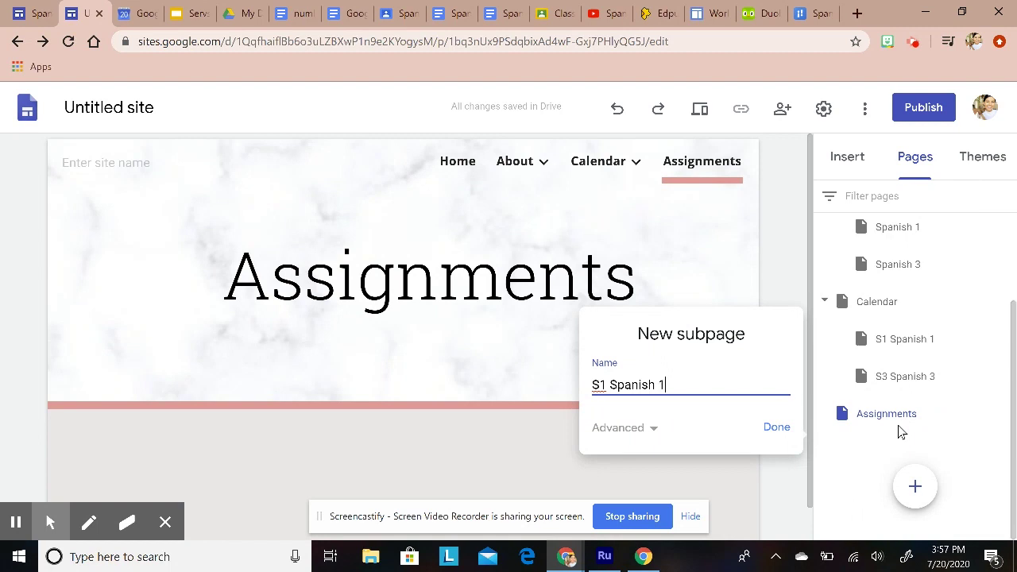
text(S1 Spanish 1)
click(779, 431)
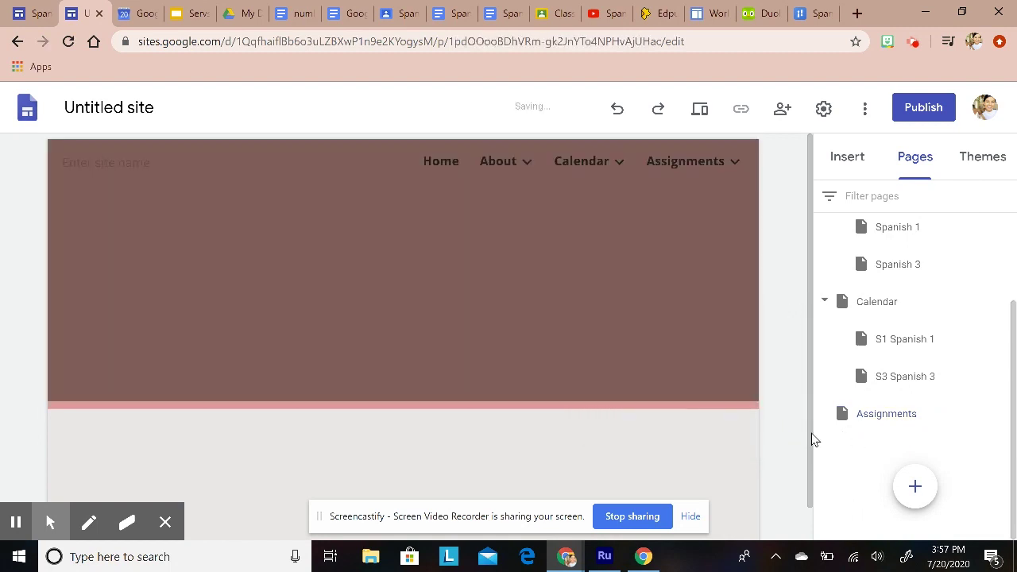
scroll(1012, 445, down, 1)
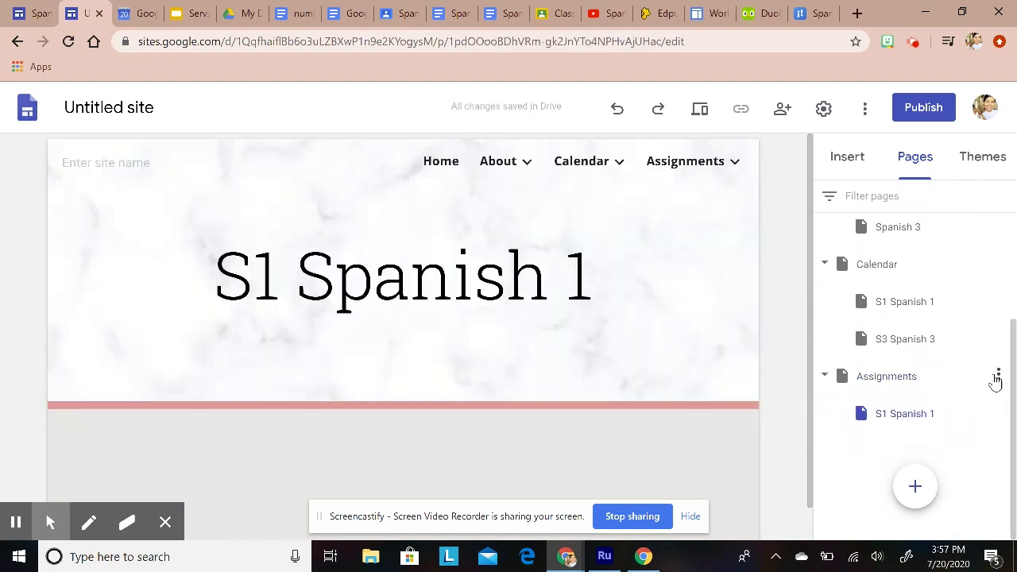
click(997, 378)
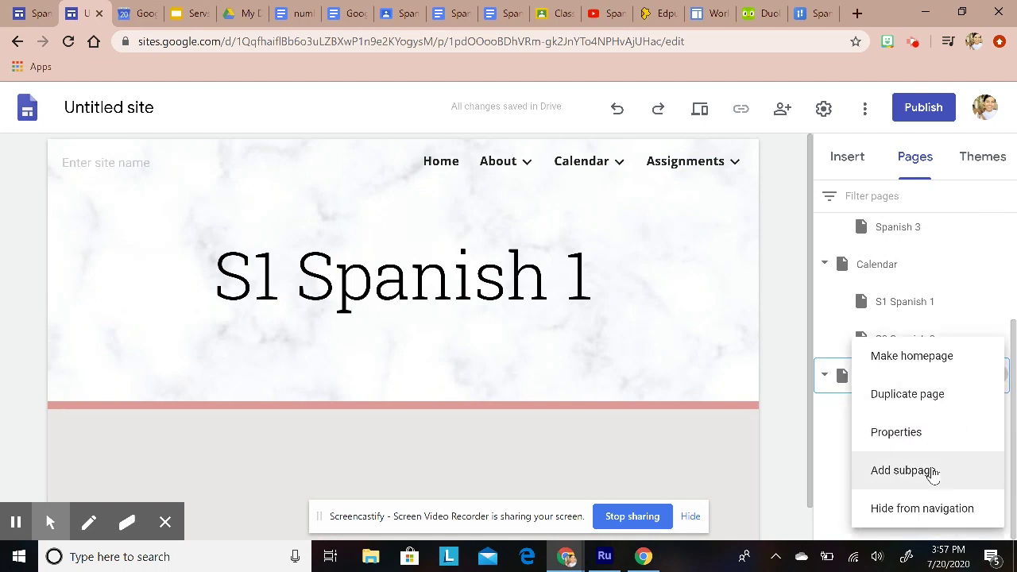
click(918, 470)
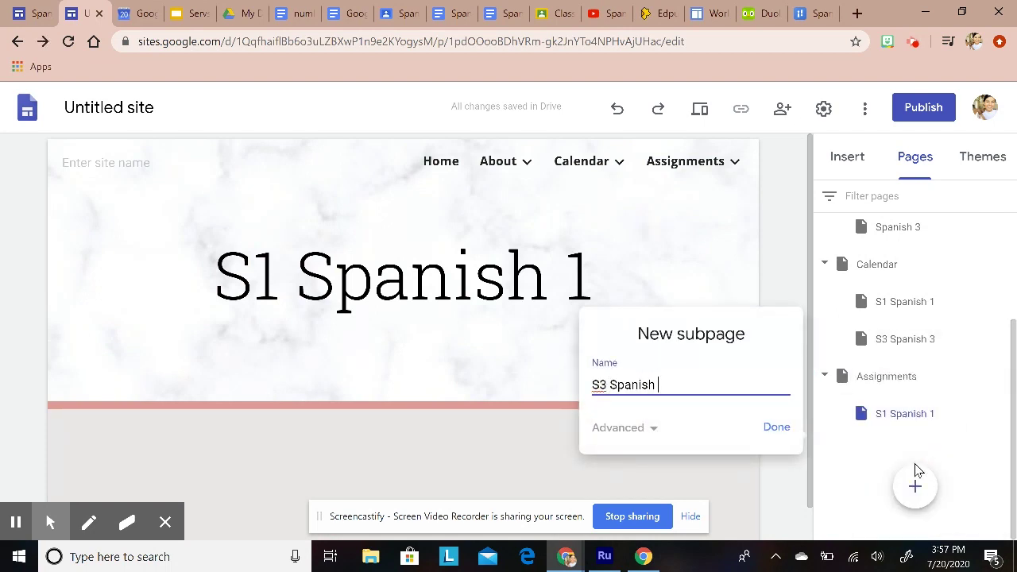
text(S3 Spanish 3)
click(776, 427)
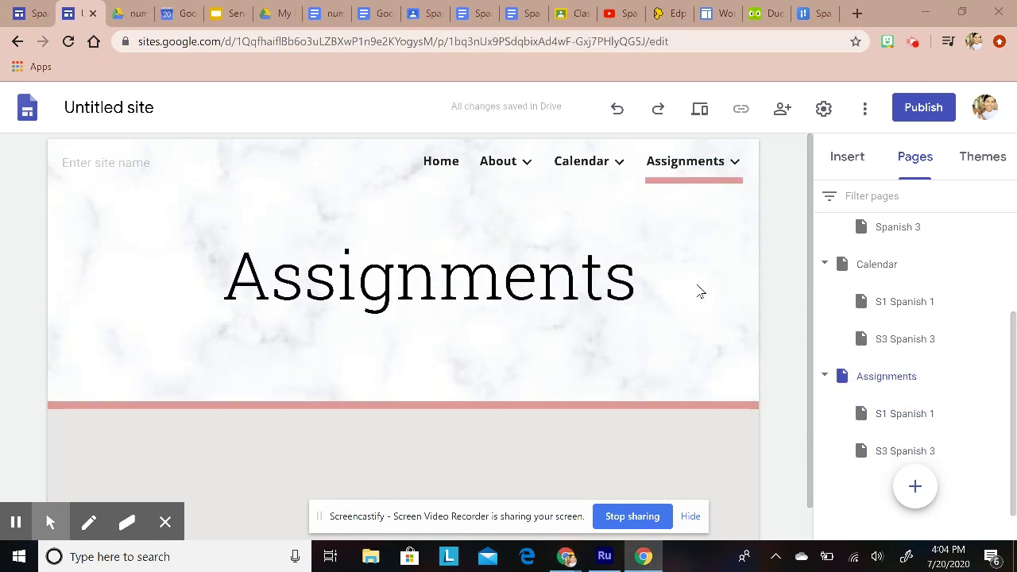
mouse_move(730, 163)
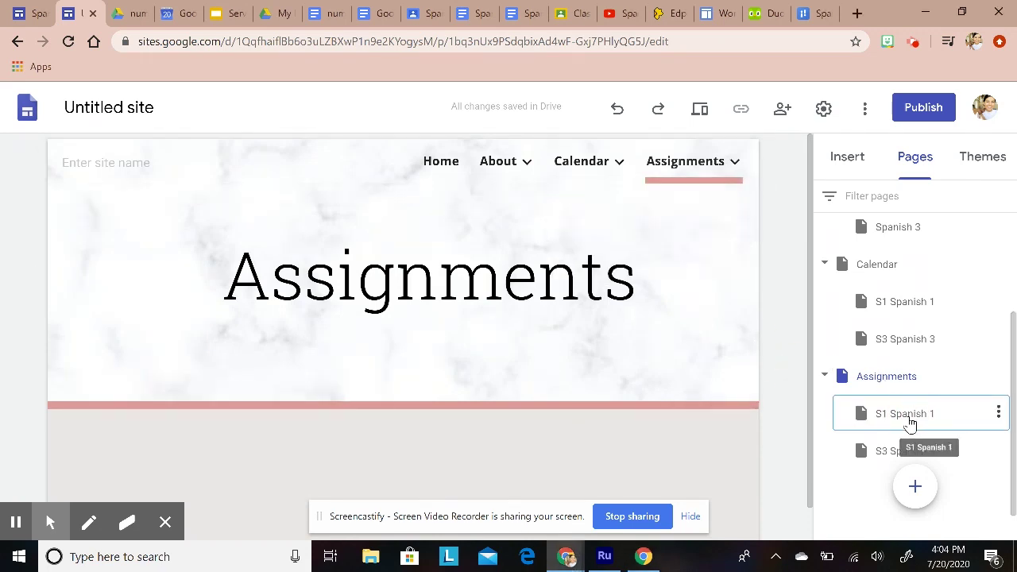
Step: Add the week subpages 'S1 August 17-21' and 'S1 August 24-28' under S1 Spanish 1
click(909, 418)
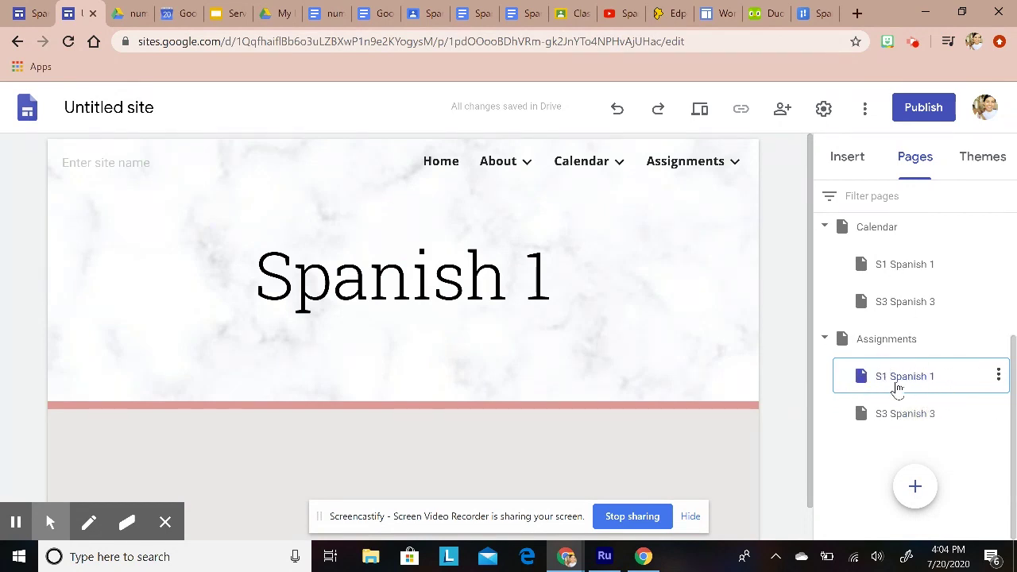
click(998, 375)
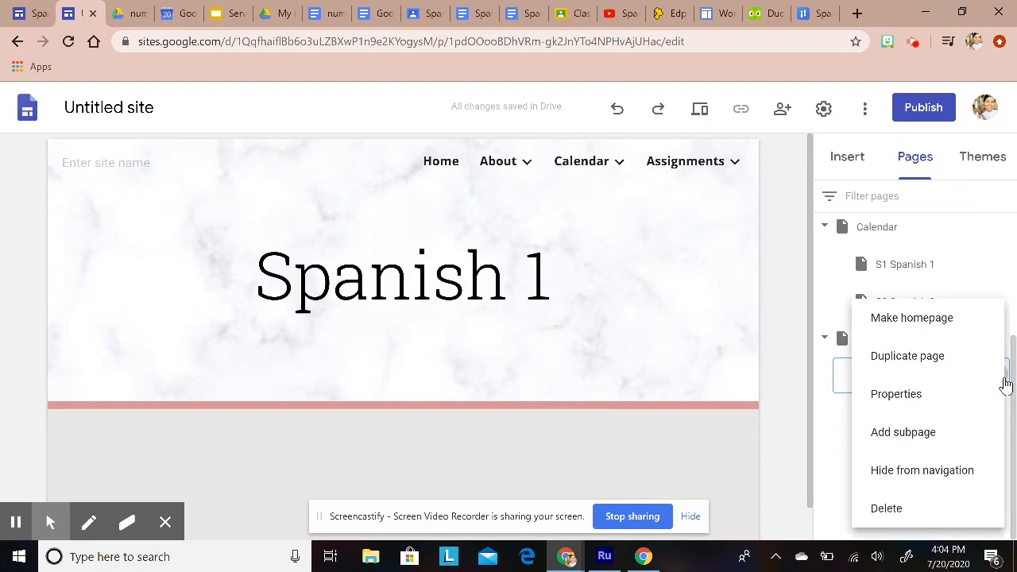
click(906, 437)
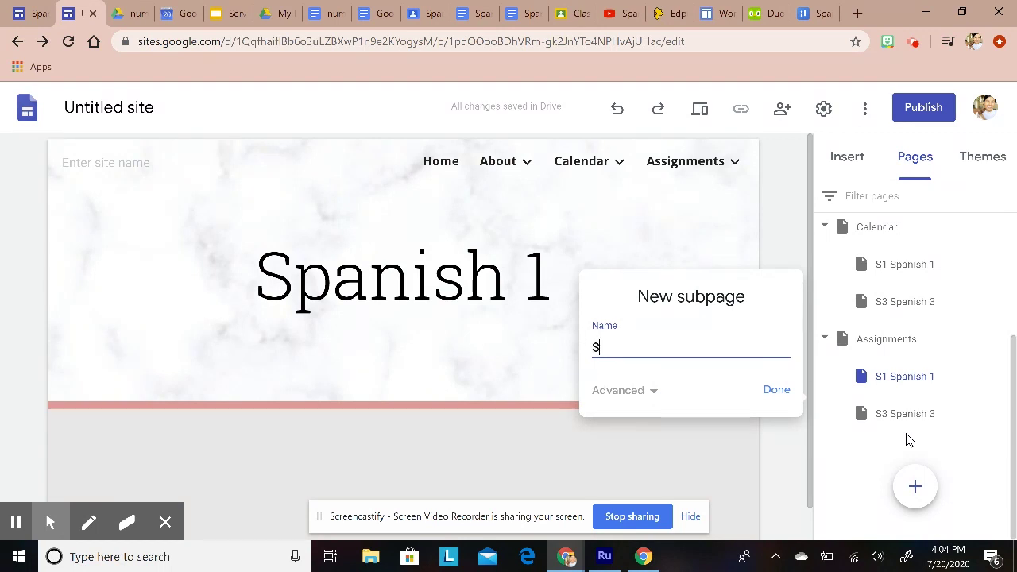
text(S1 August 17-21)
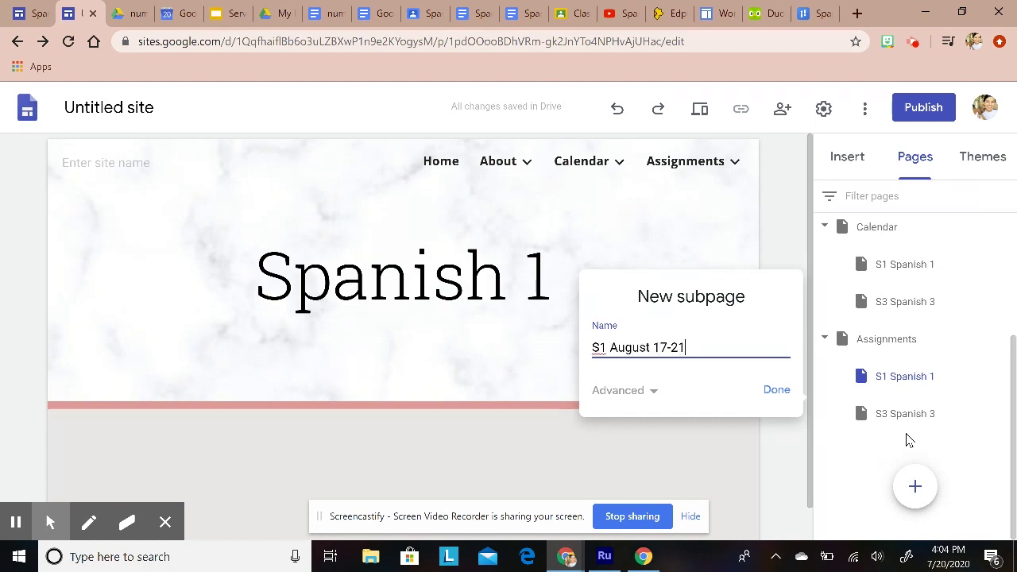
click(776, 391)
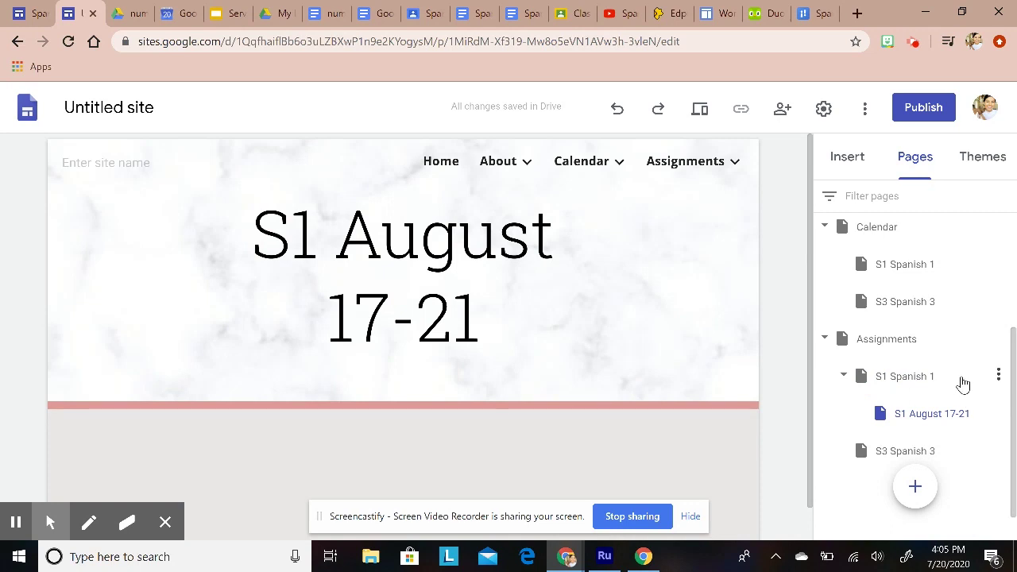
click(962, 381)
click(999, 376)
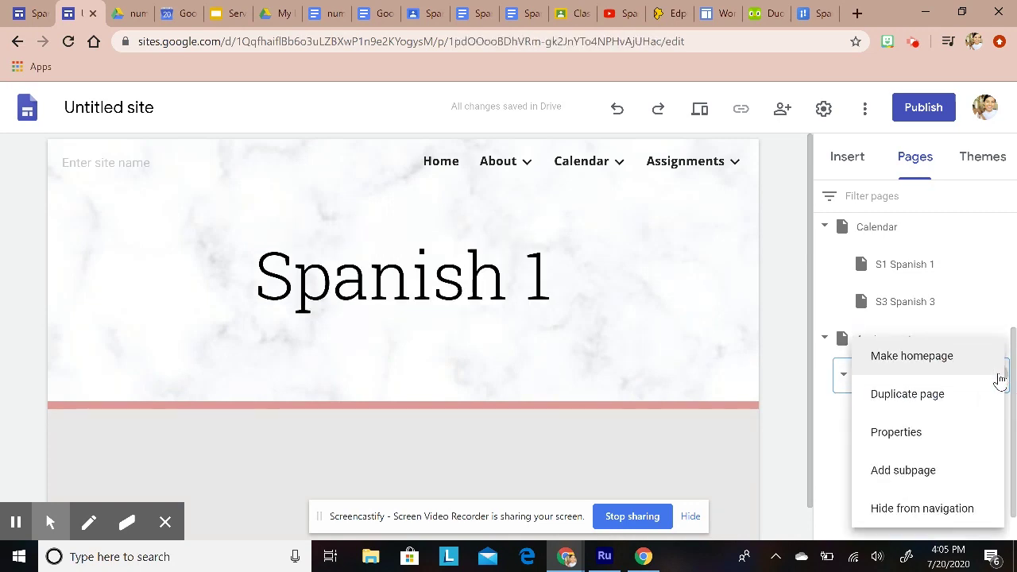
click(914, 469)
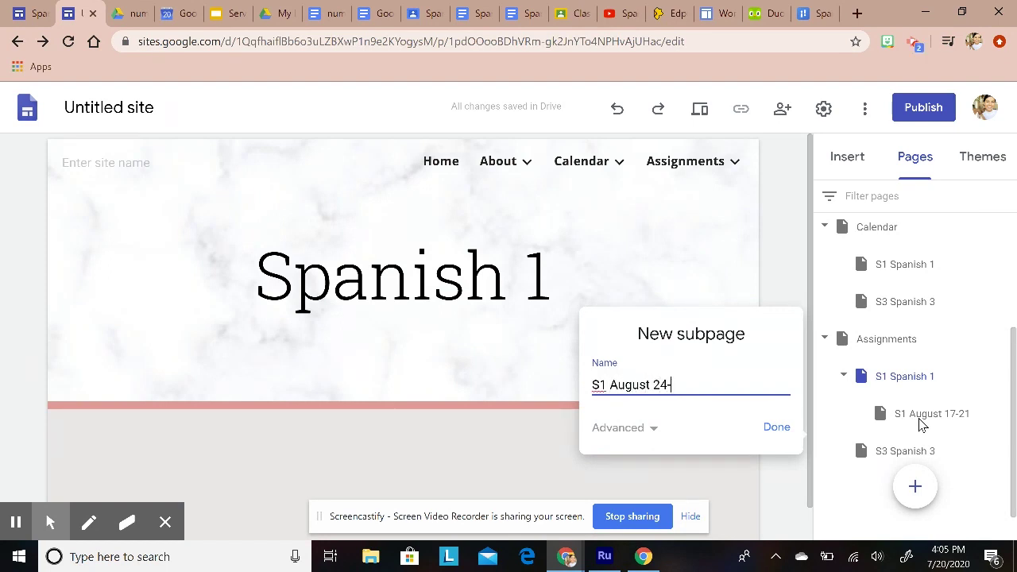
click(776, 430)
scroll(931, 399, down, 1)
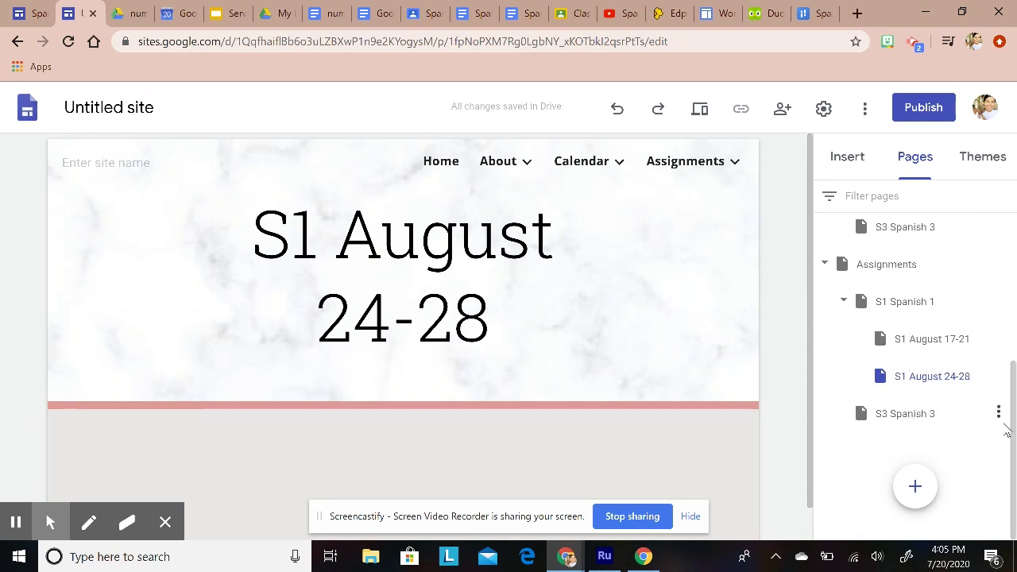
click(998, 412)
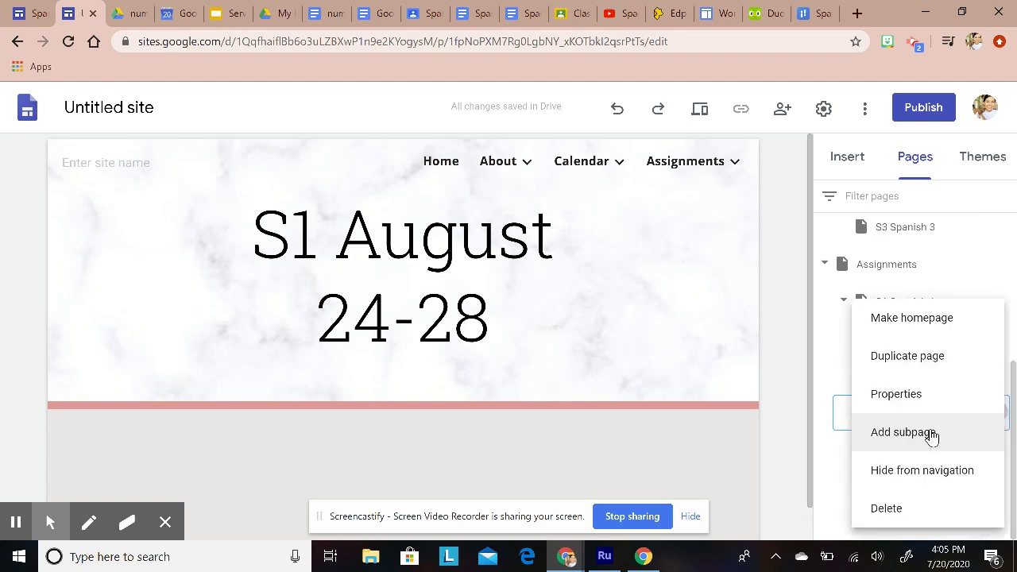
Step: Create the week subpages 'S3 August 17-21' and 'S3 August 24-28' under S3 Spanish 3
click(934, 434)
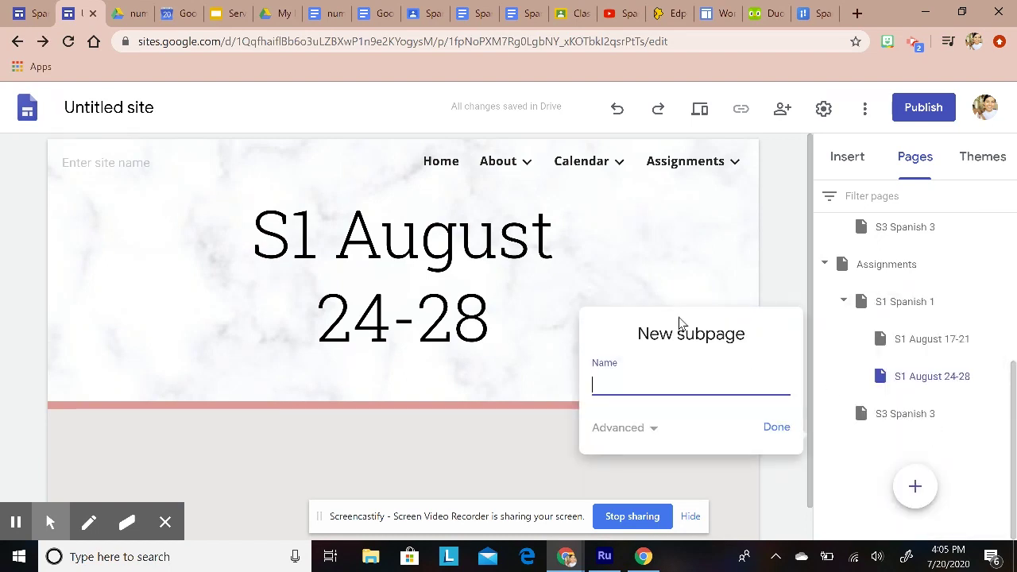
text(S3 Agu)
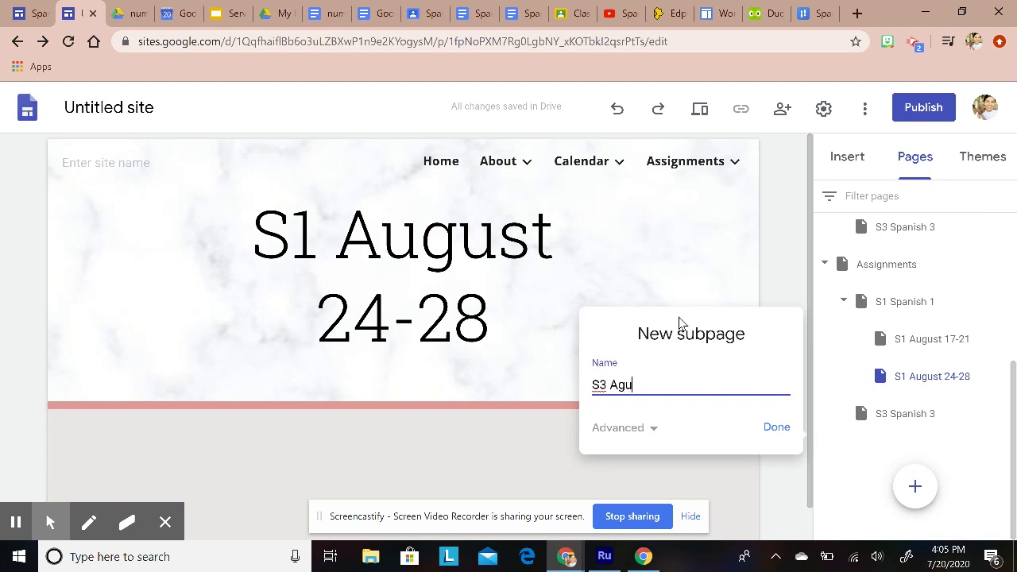
key(BackSpace)
click(783, 441)
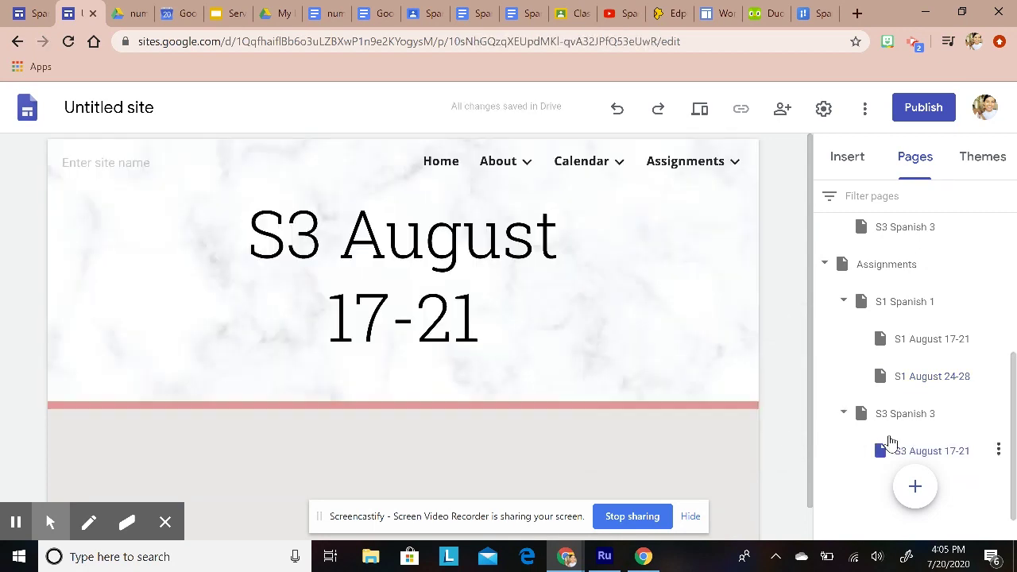
click(997, 375)
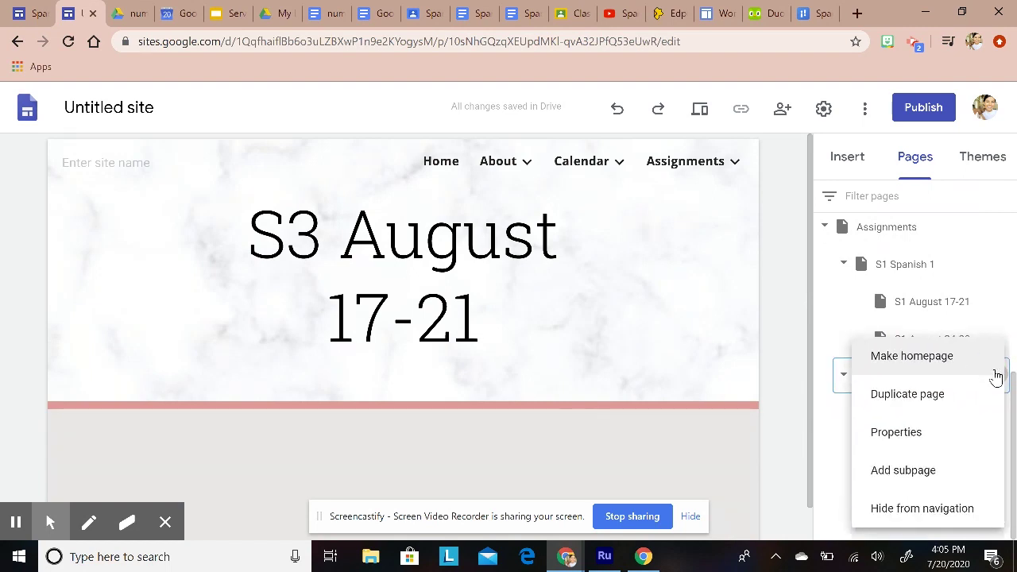
click(918, 470)
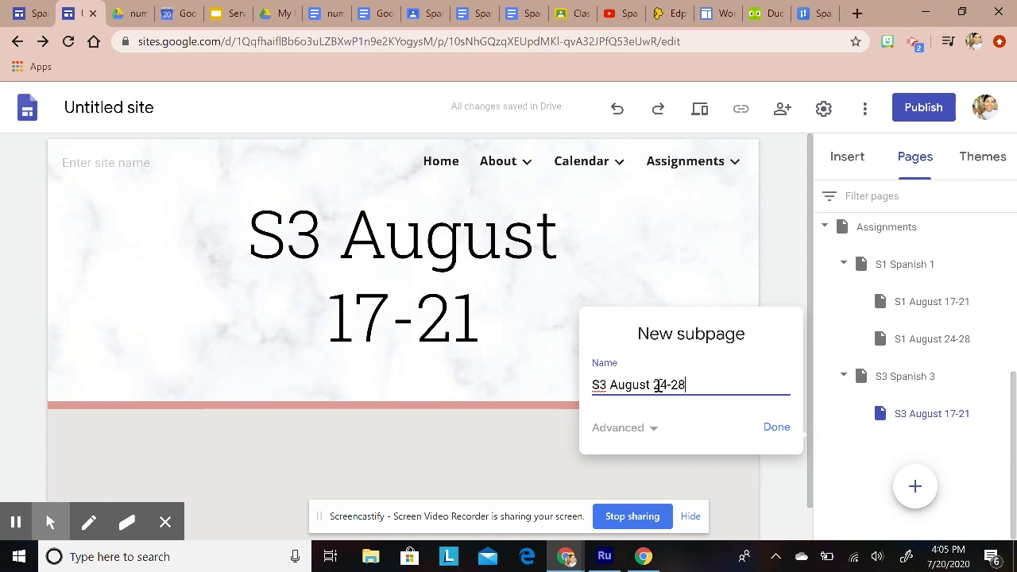
click(776, 429)
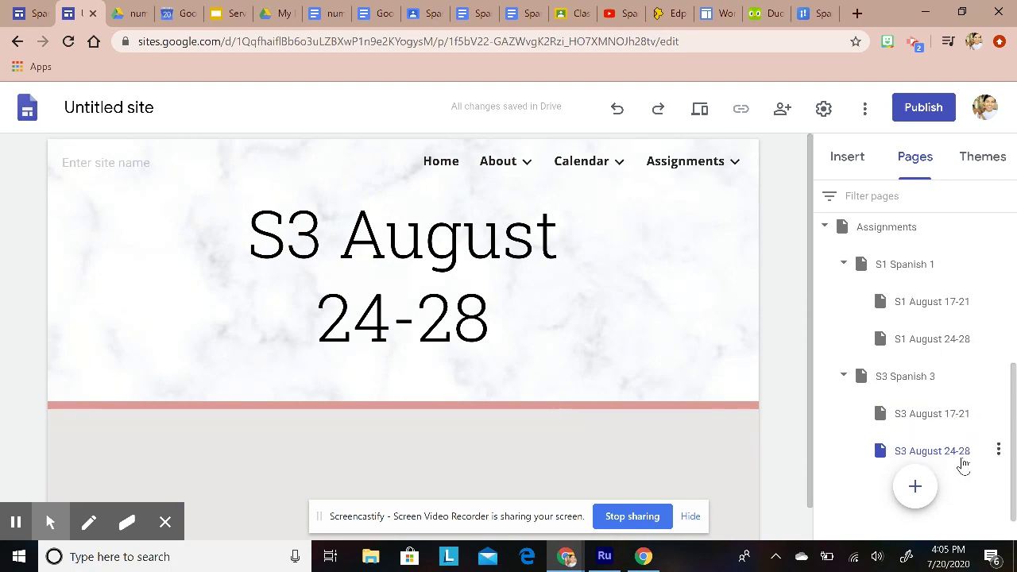
click(712, 166)
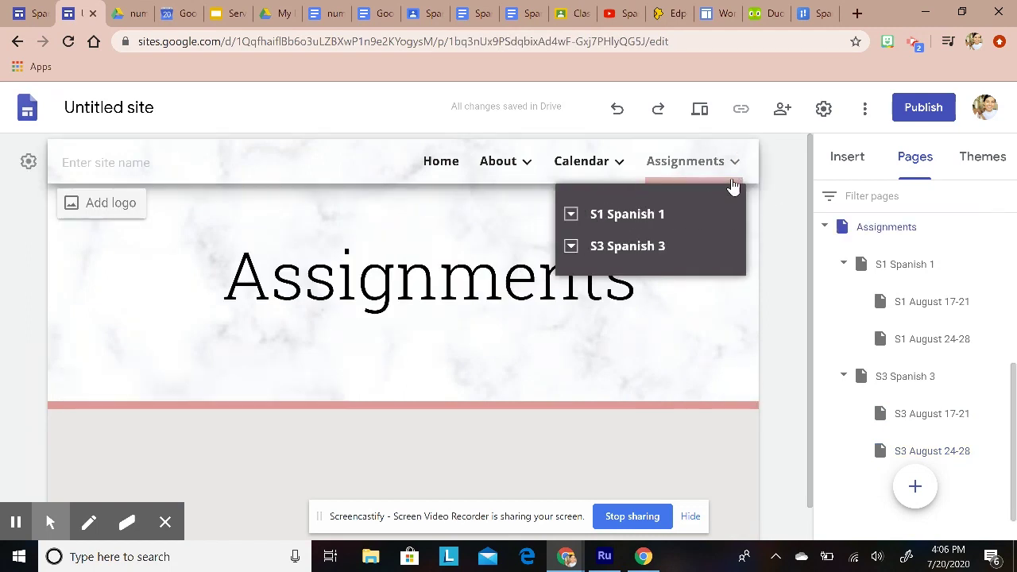
Step: Look over the S1 August 17-21 page, then return to the Assignments page for editing
click(576, 217)
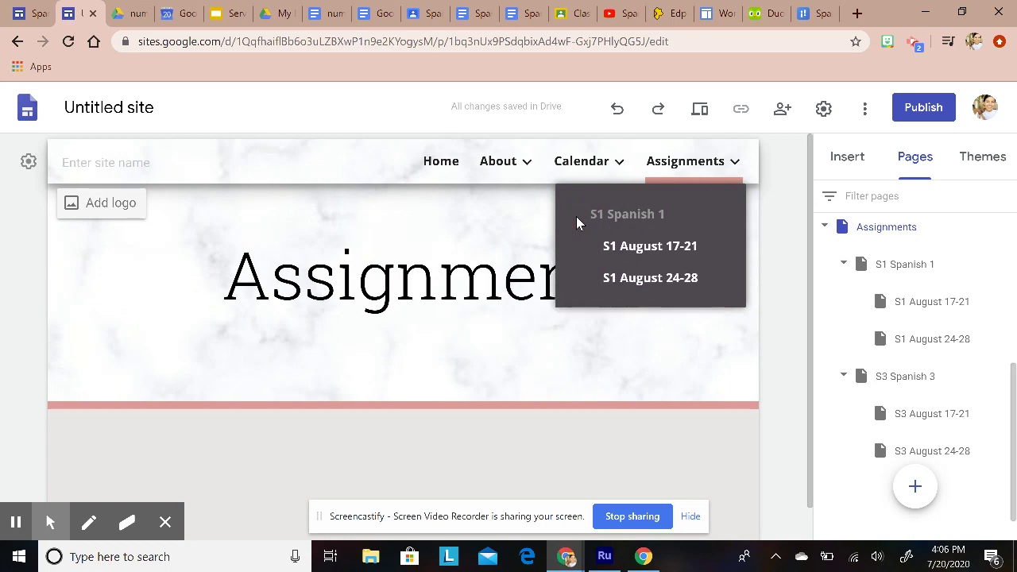
click(670, 253)
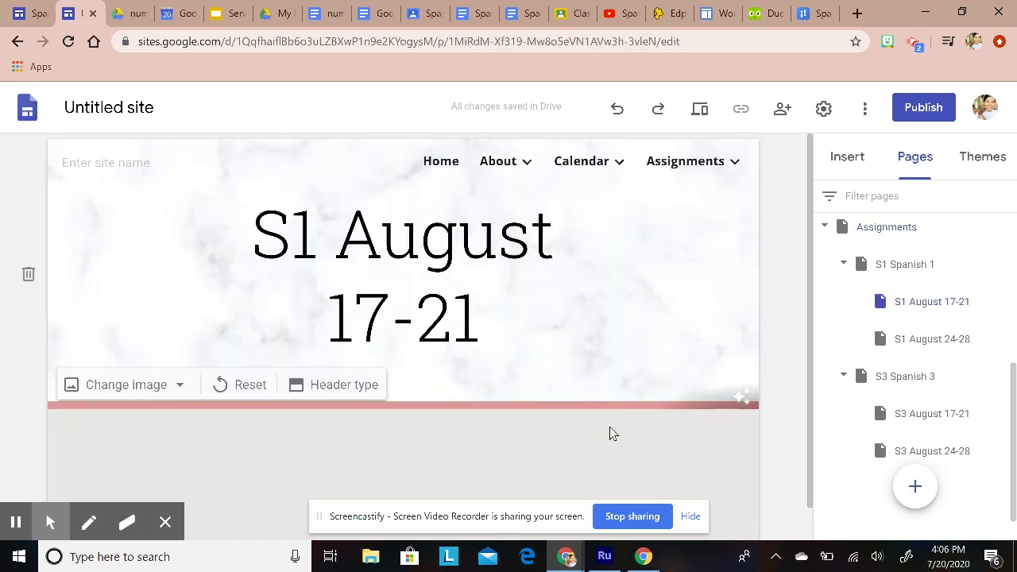
scroll(613, 453, down, 1)
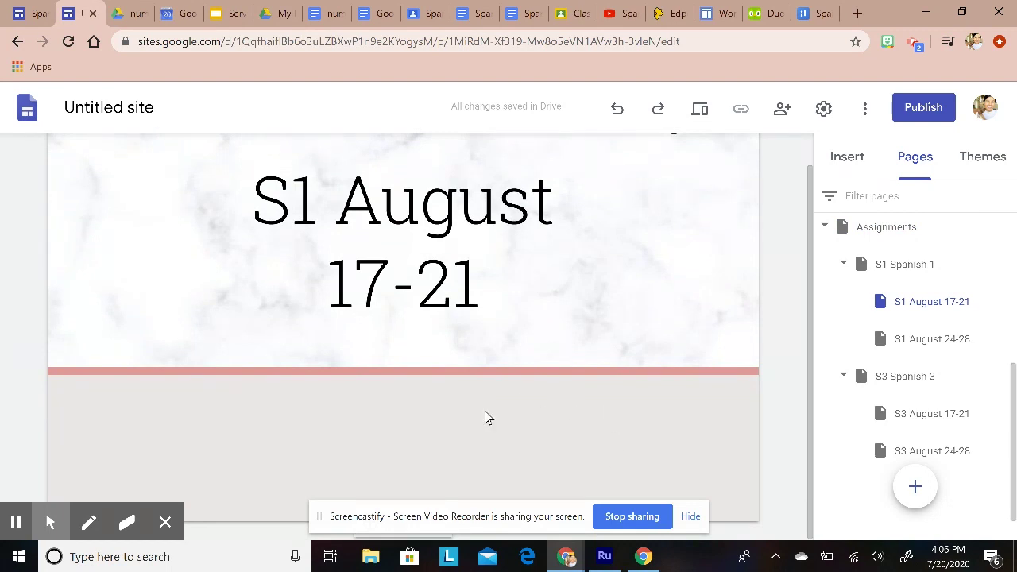
scroll(494, 419, up, 1)
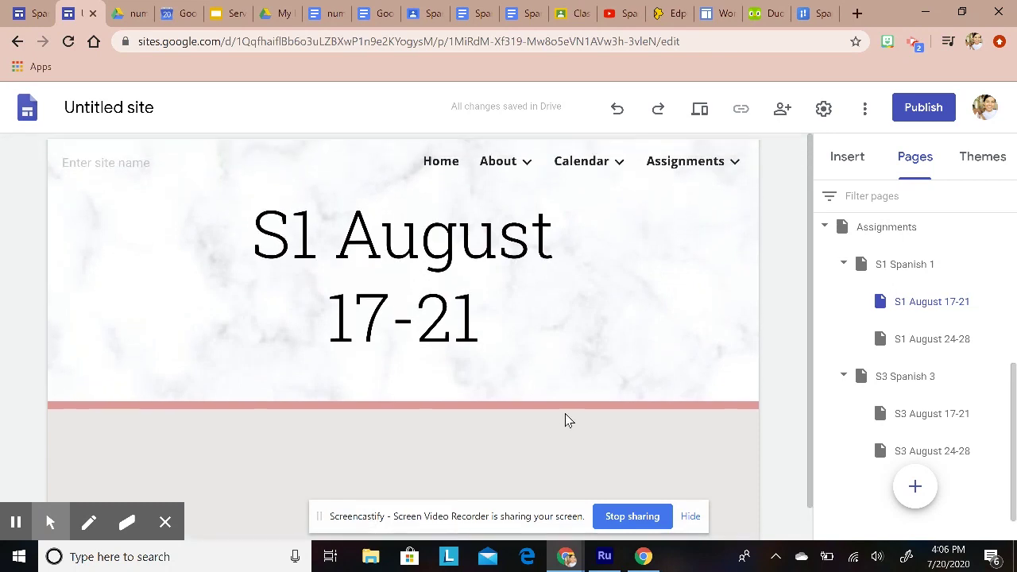
click(685, 167)
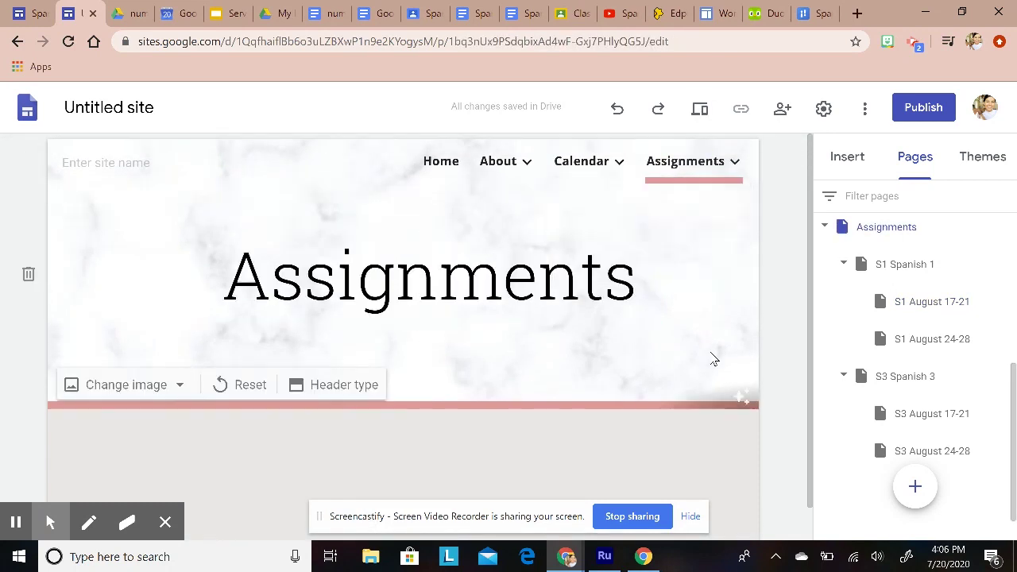
mouse_move(690, 167)
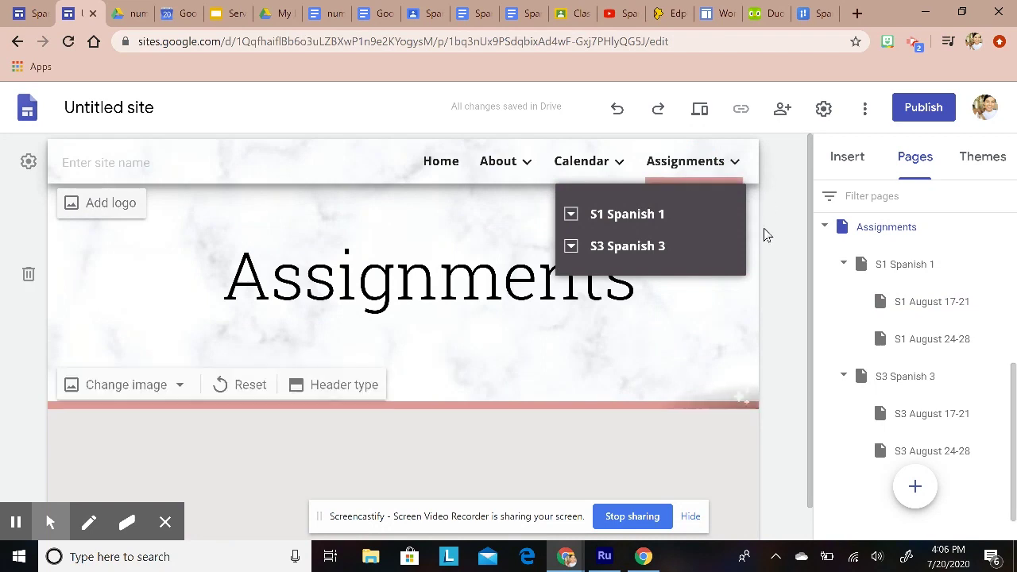
scroll(399, 459, down, 1)
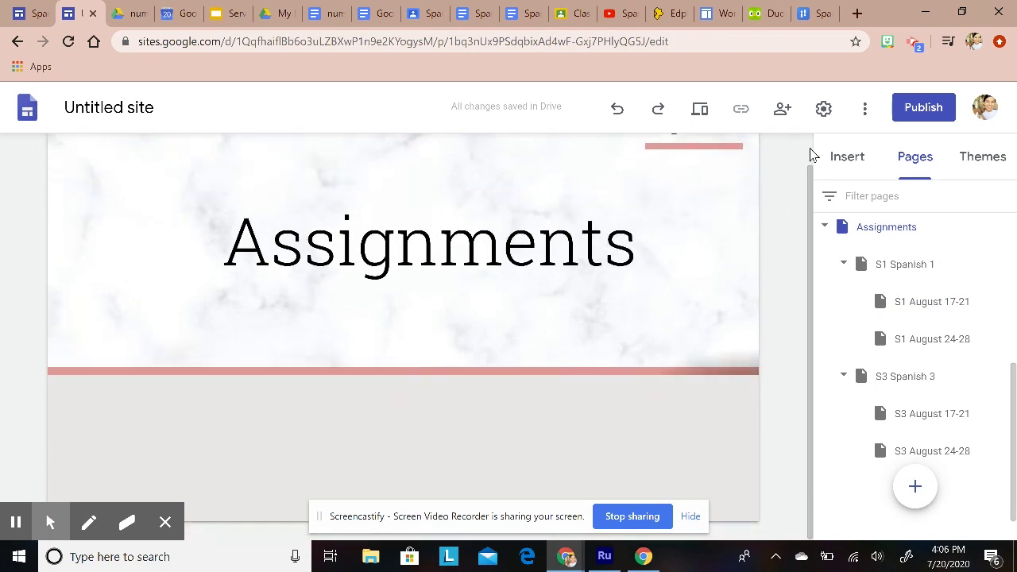
click(846, 158)
Step: Add a centred text box: 'Click on the appropriate level to find assignments and instructions!'
click(863, 230)
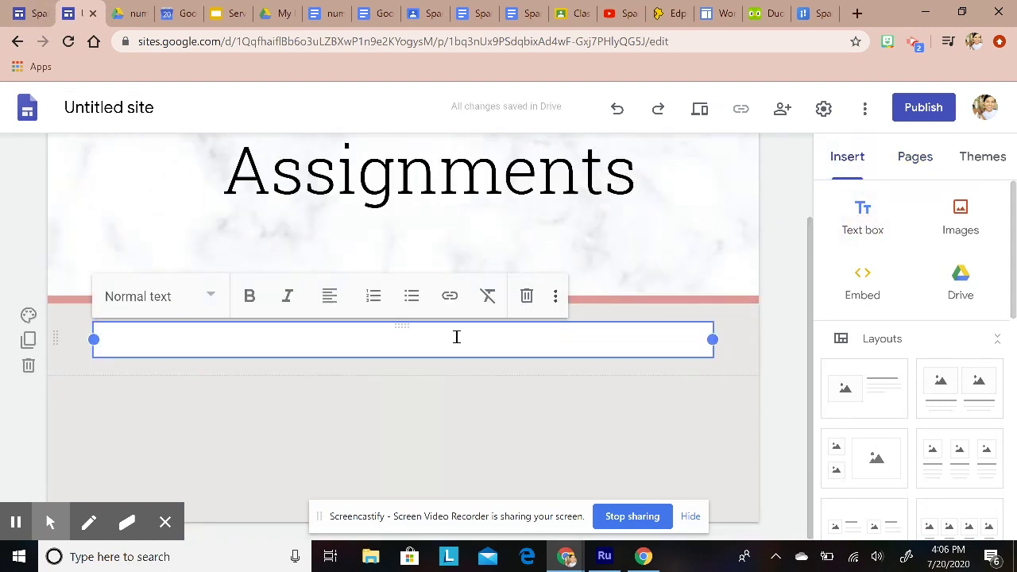
text(Click on)
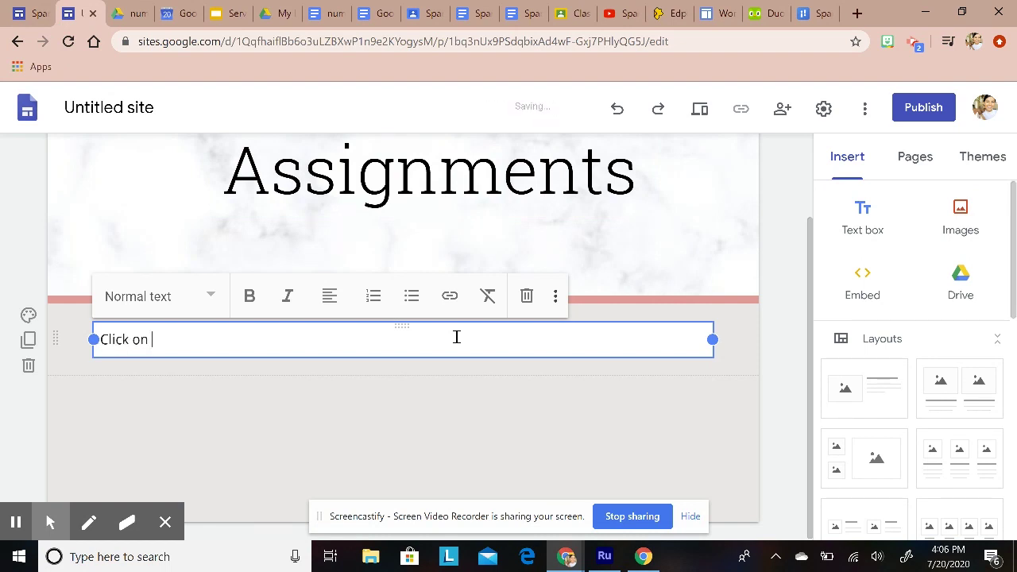
text( the appropriate lee)
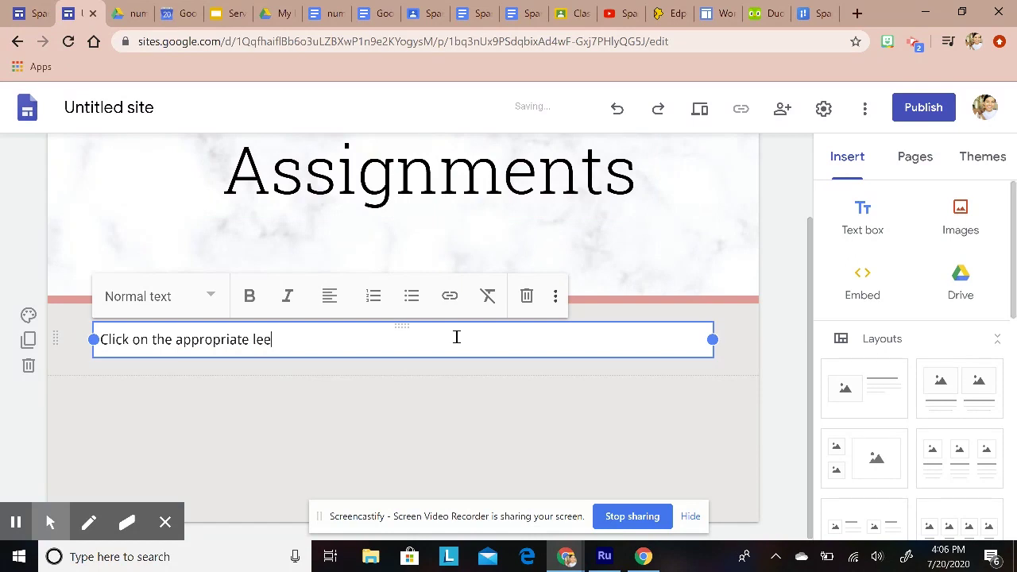
key(BackSpace)
text(vel to find assig)
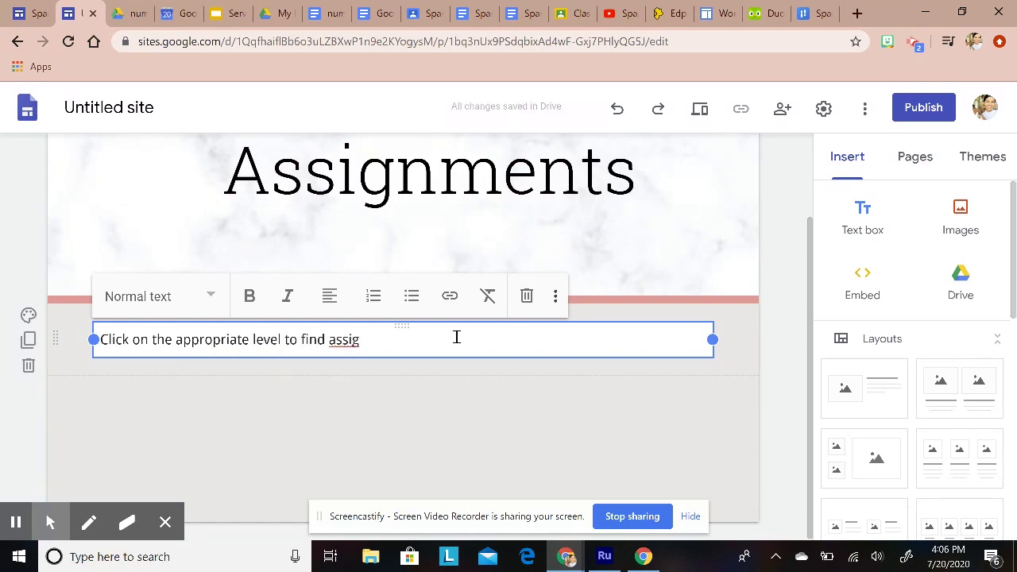
text(nments and instructi)
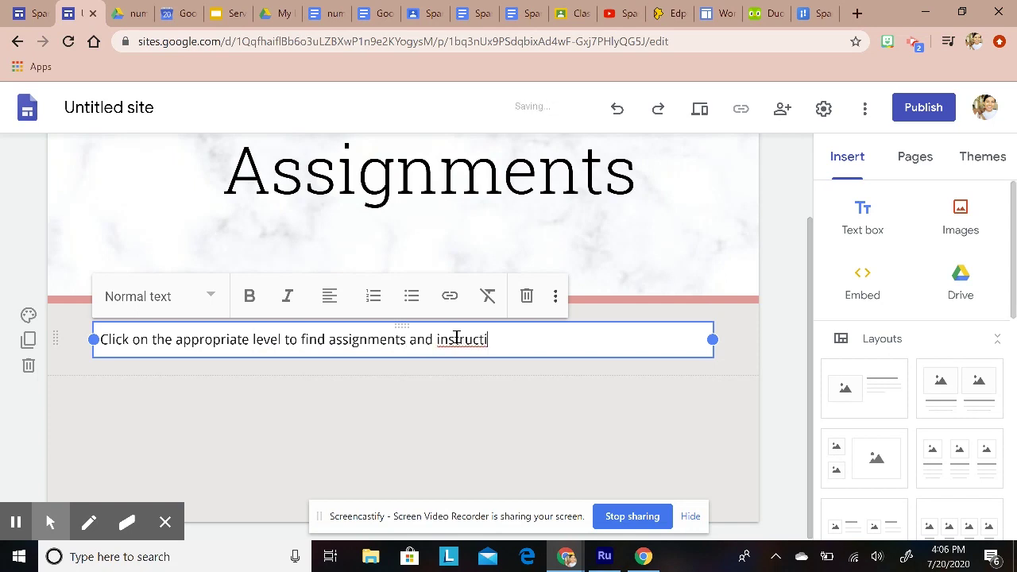
text(ons!)
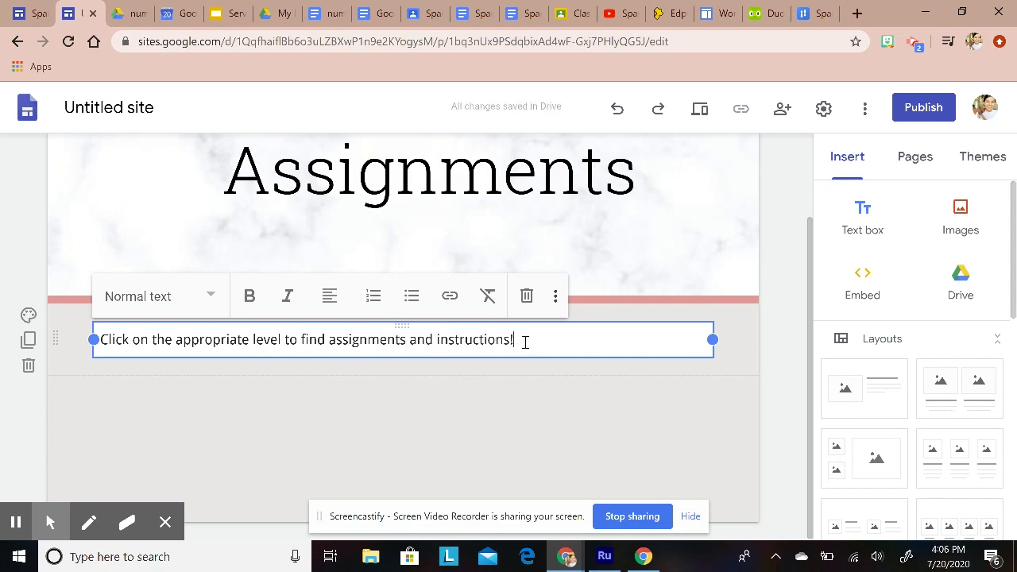
drag(524, 341, 77, 334)
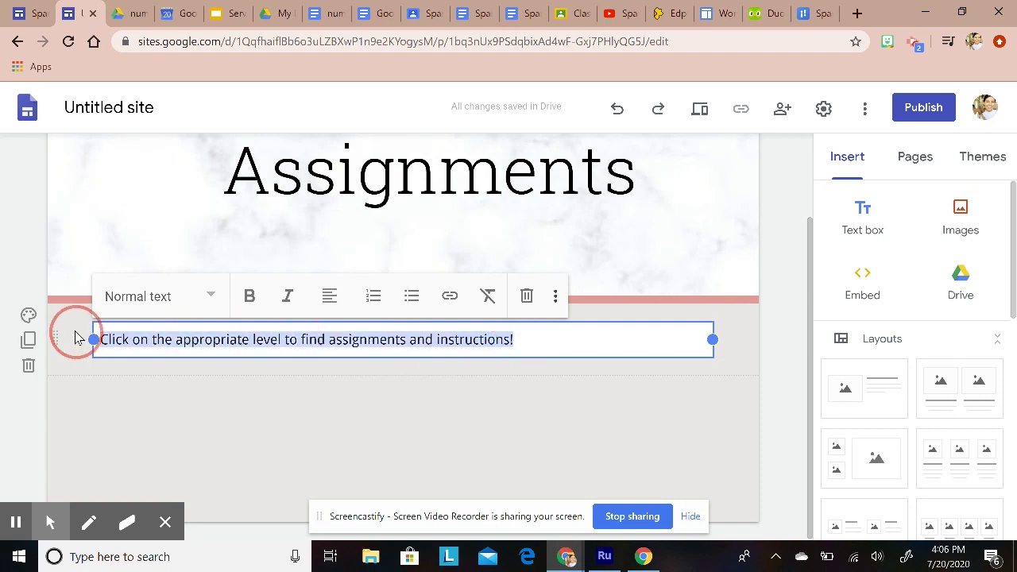
click(333, 297)
click(340, 355)
click(528, 397)
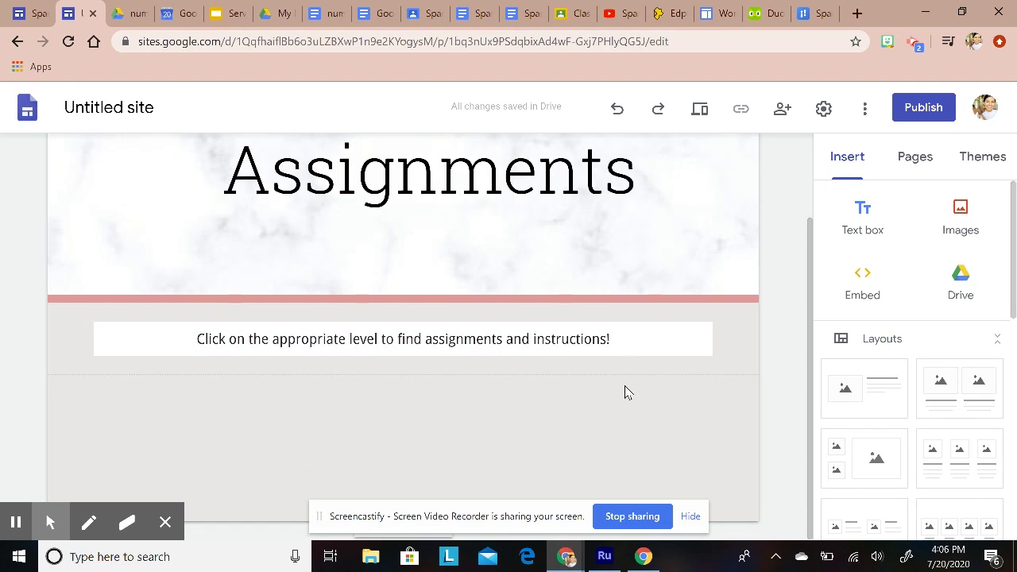
click(624, 344)
Step: Add centred lines 'Spanish 1' and 'Spanish 3' below the instruction sentence
key(Return)
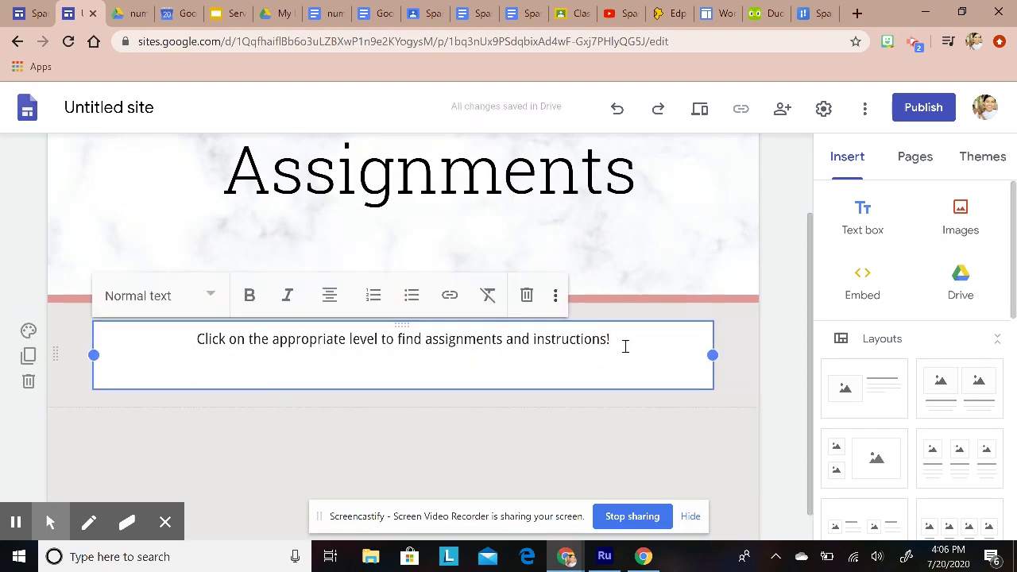
text(Spanish 1)
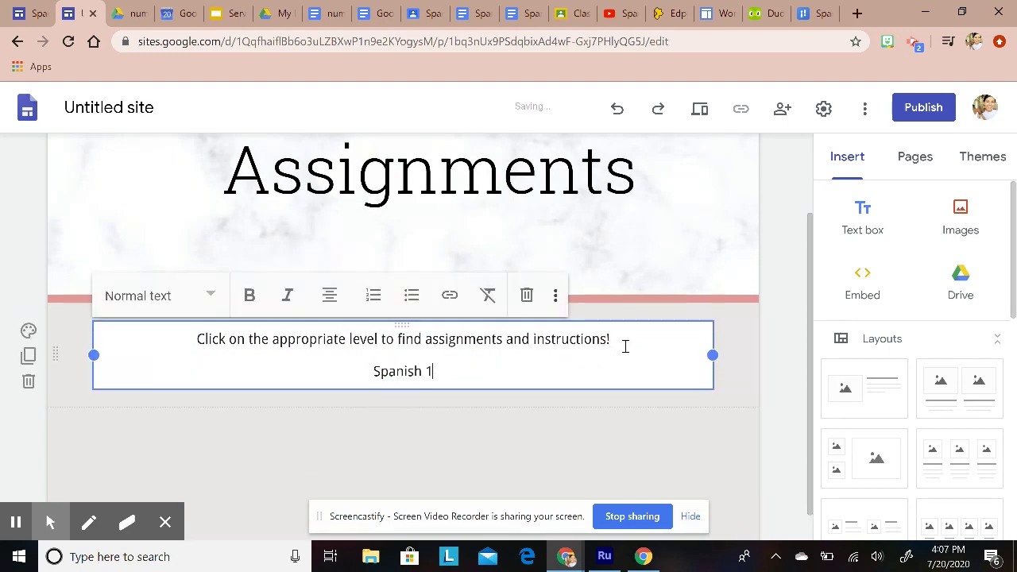
key(Return)
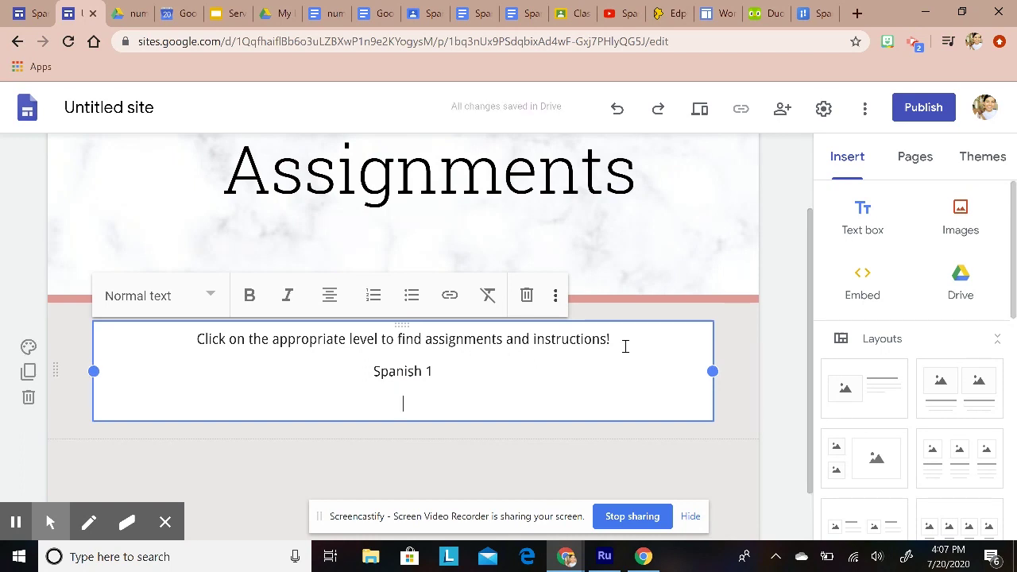
text(Spanish 3)
drag(433, 405, 372, 370)
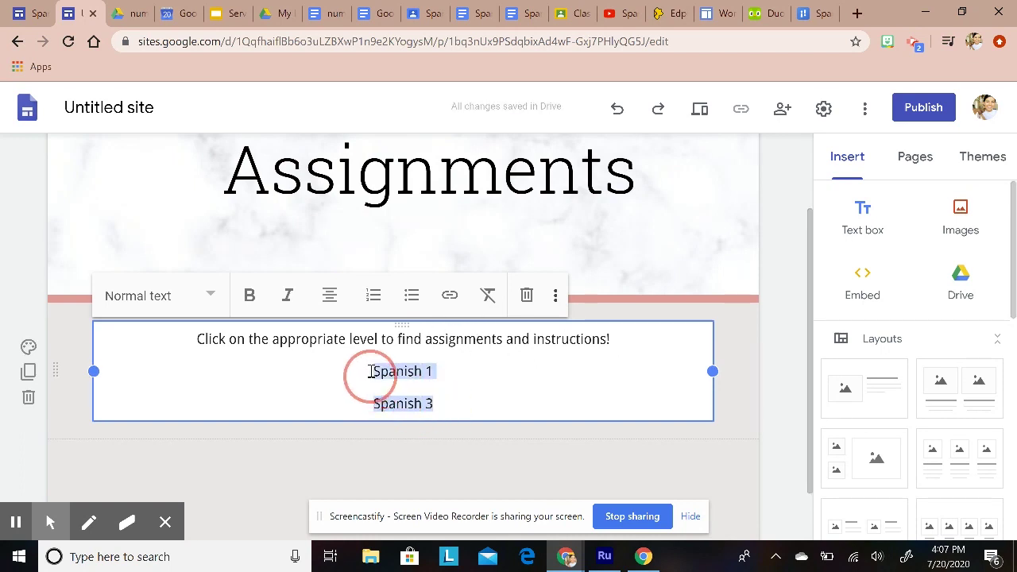
click(249, 301)
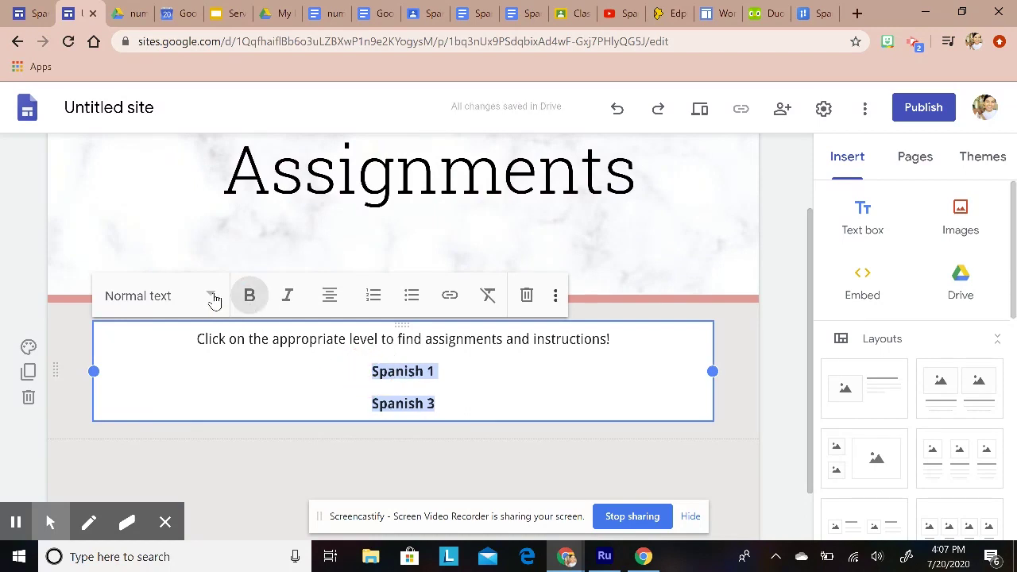
click(488, 295)
click(601, 348)
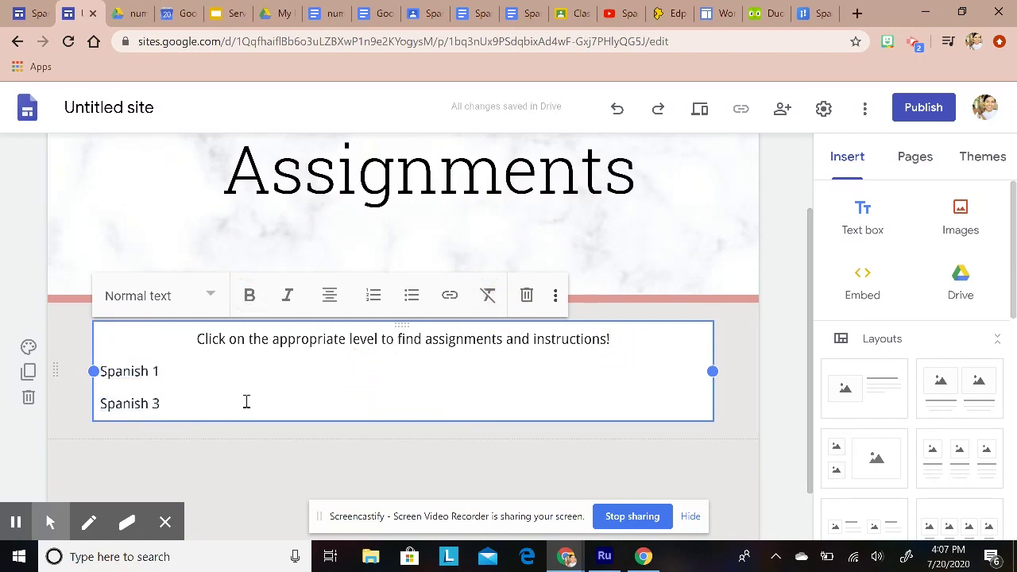
drag(168, 403, 79, 383)
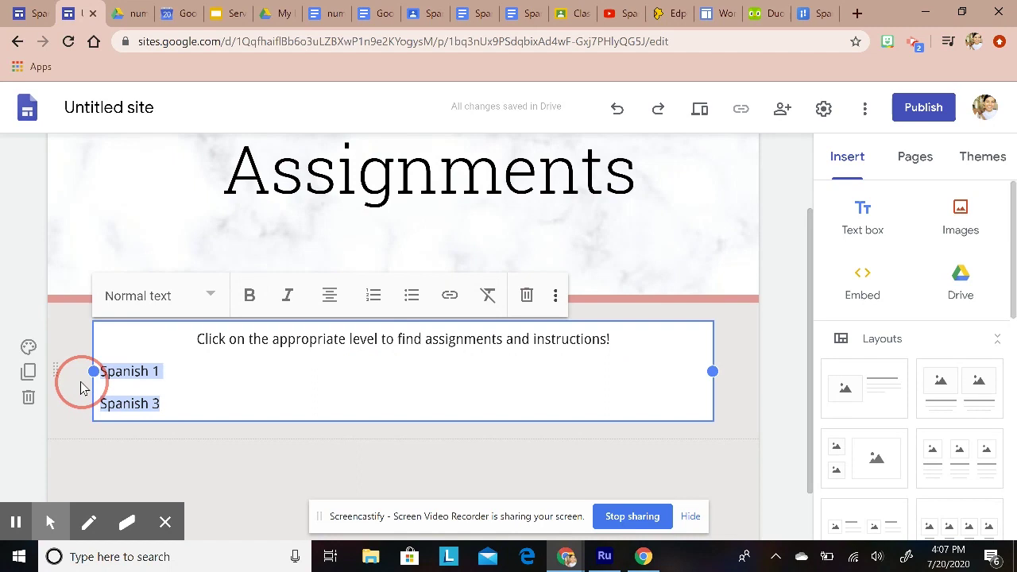
click(330, 304)
click(333, 345)
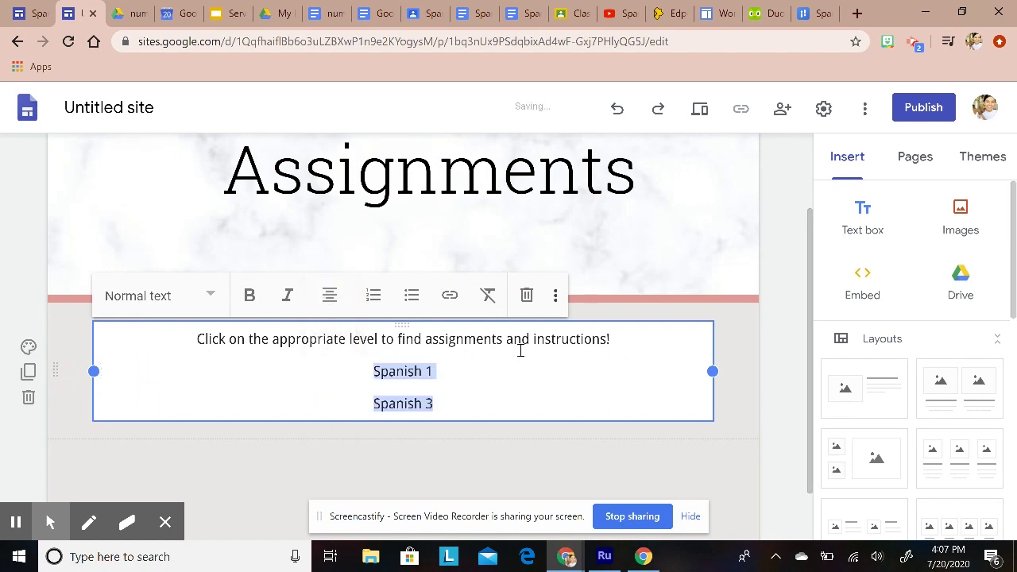
click(442, 371)
Step: Set the instruction sentence to the Title text style
drag(613, 340, 193, 341)
click(212, 315)
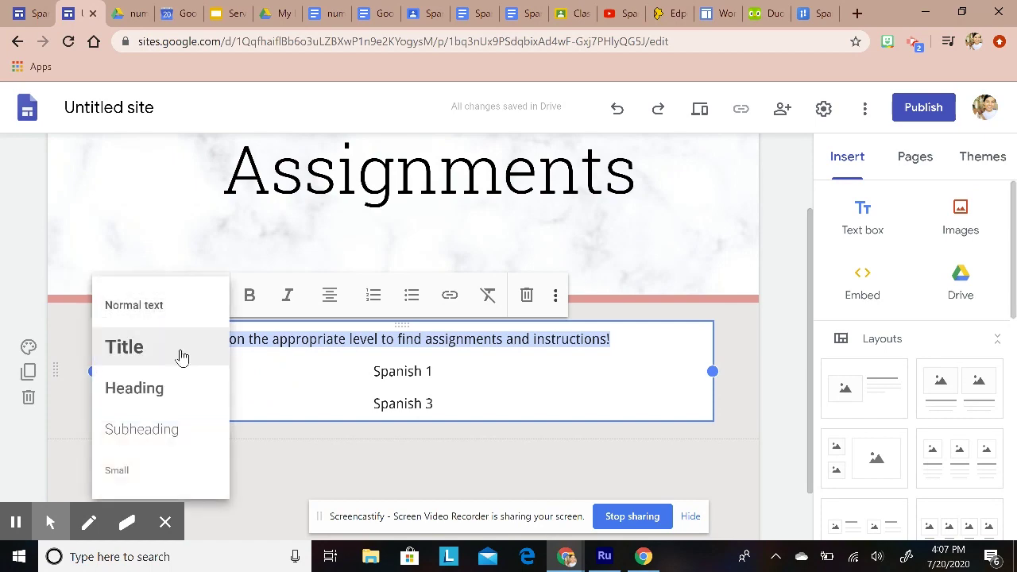
click(182, 357)
click(525, 405)
Step: Make the Spanish 1 and Spanish 3 lines bold Heading text
scroll(525, 405, down, 3)
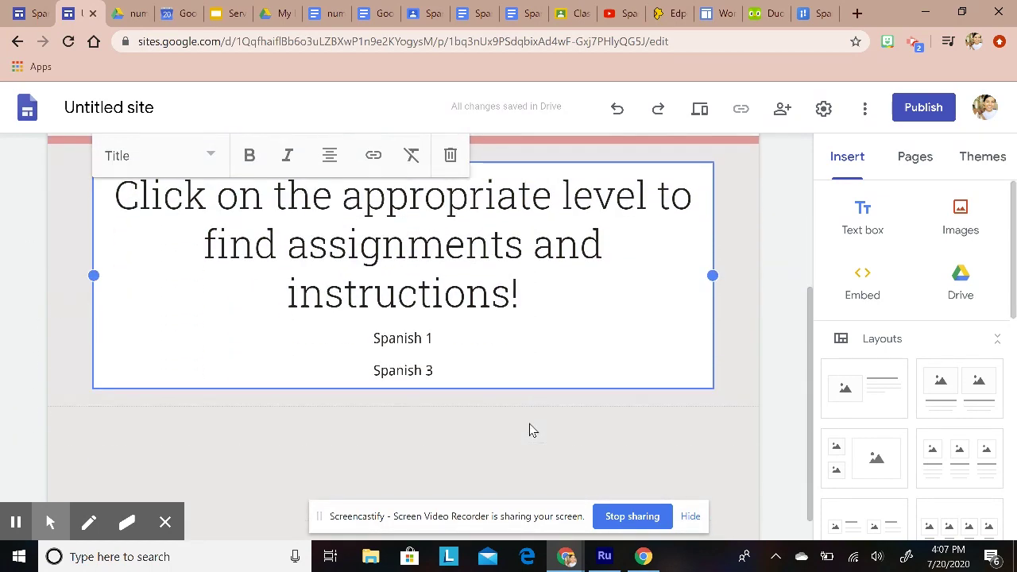
drag(431, 344, 367, 307)
click(215, 159)
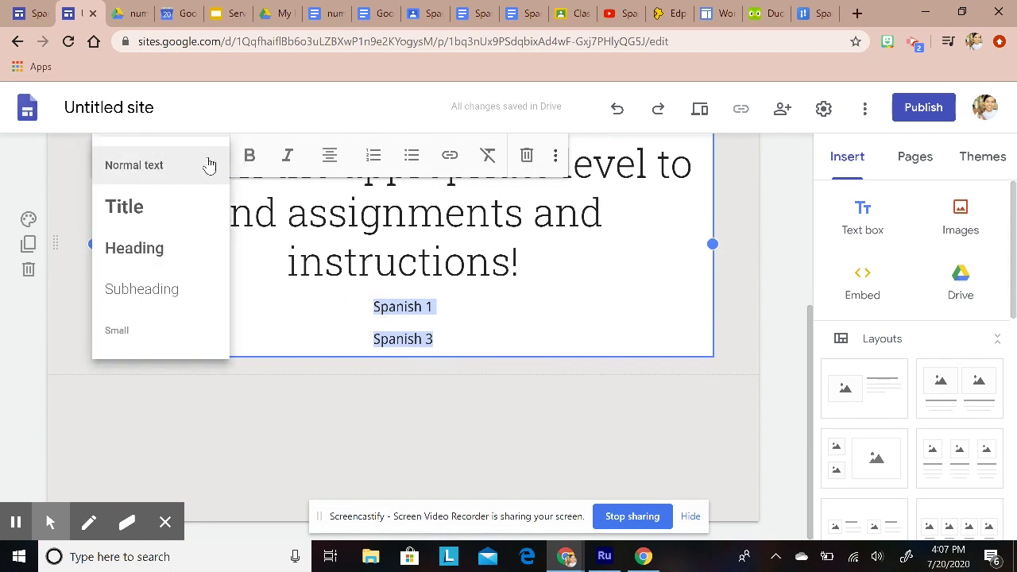
click(166, 256)
click(249, 155)
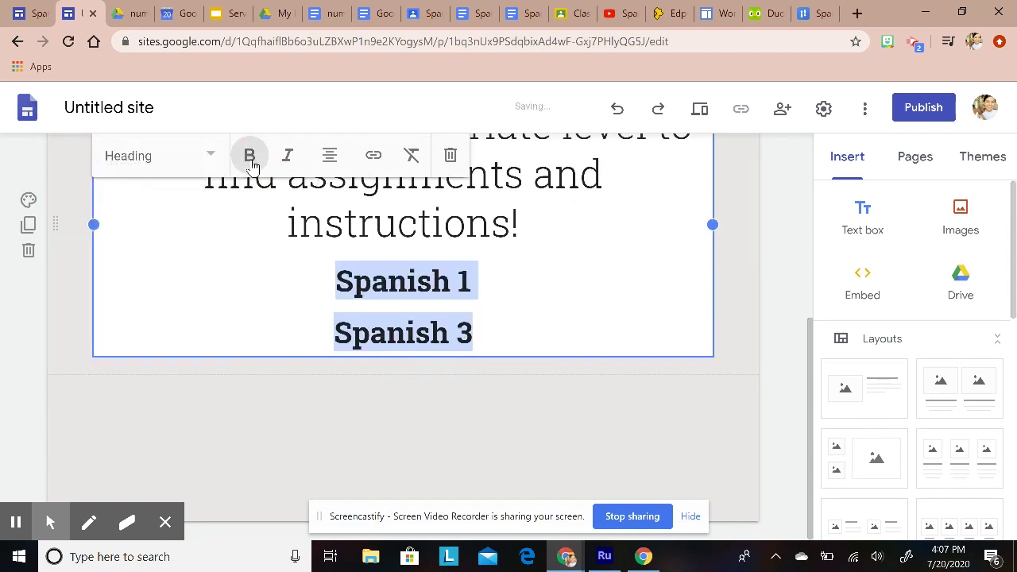
click(485, 427)
scroll(490, 431, up, 2)
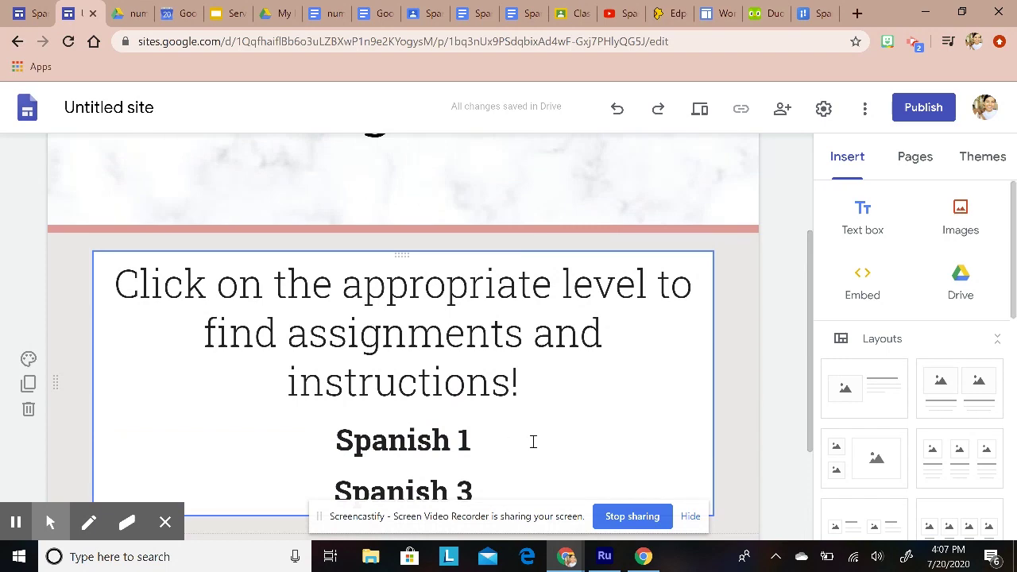
scroll(528, 453, down, 1)
scroll(525, 465, up, 3)
scroll(521, 461, down, 4)
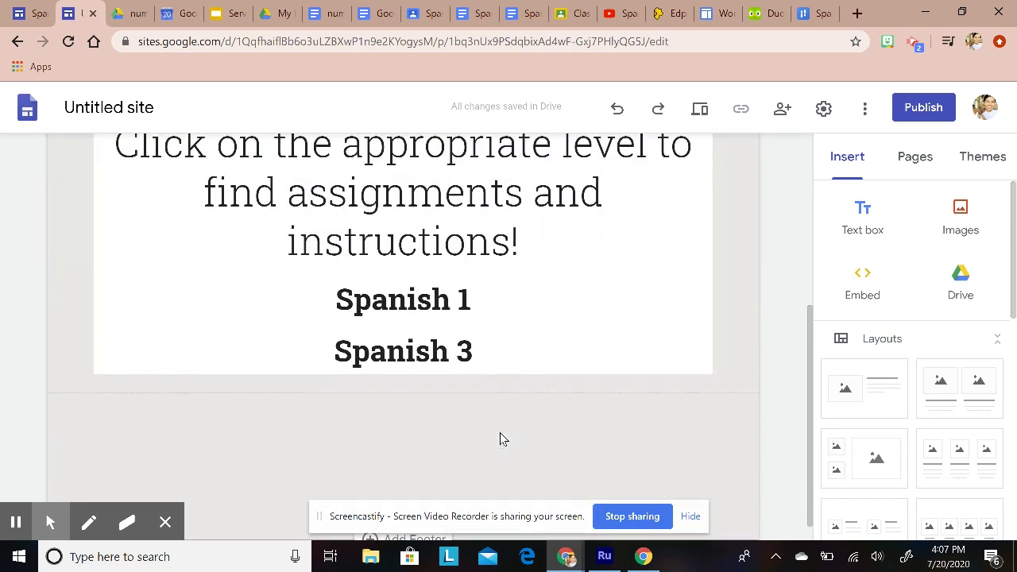
scroll(516, 334, up, 1)
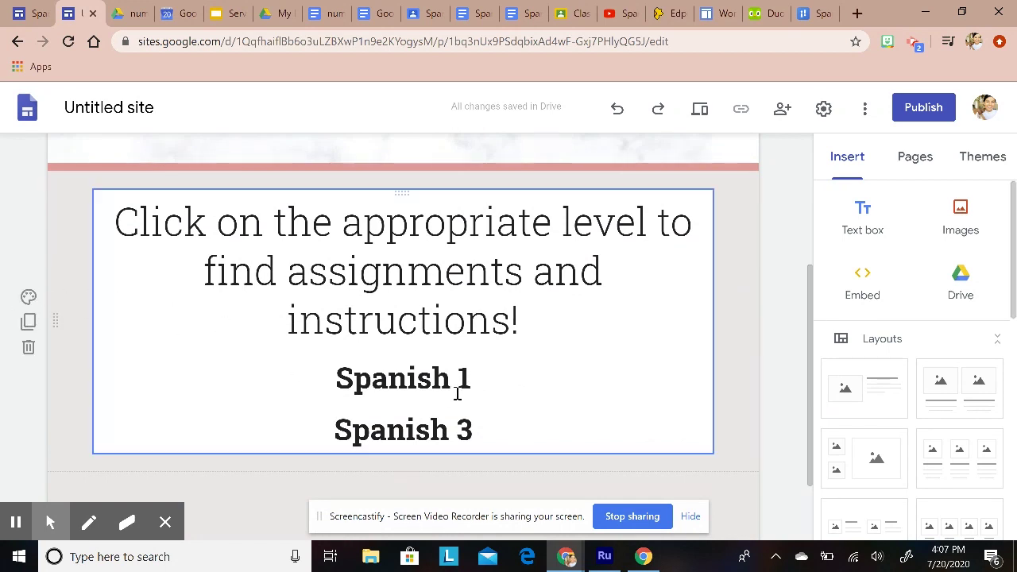
Step: Link the Spanish 1 line to the S1 Spanish 1 page
click(481, 378)
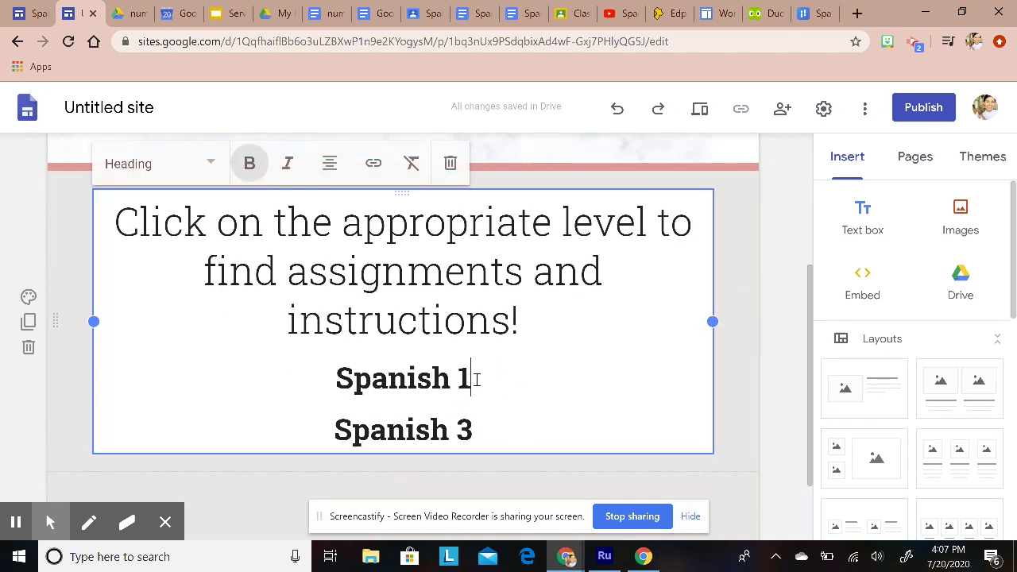
drag(476, 380, 324, 388)
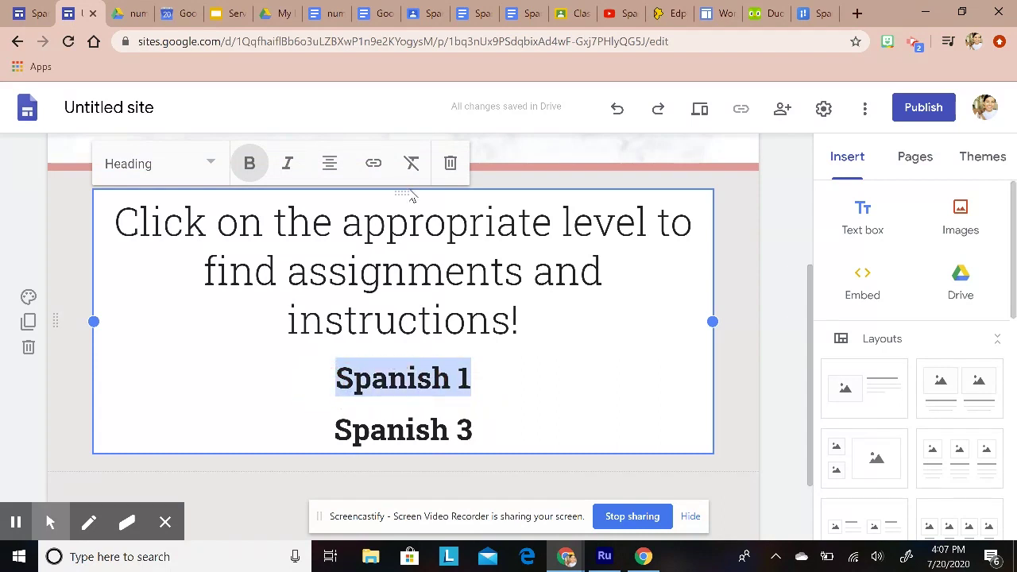
click(372, 167)
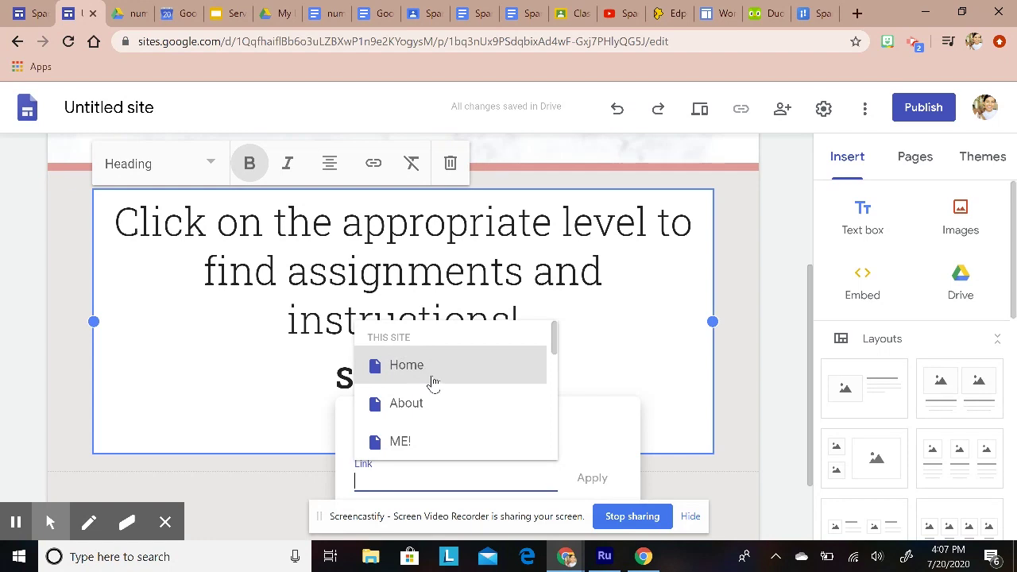
scroll(433, 382, down, 5)
click(427, 411)
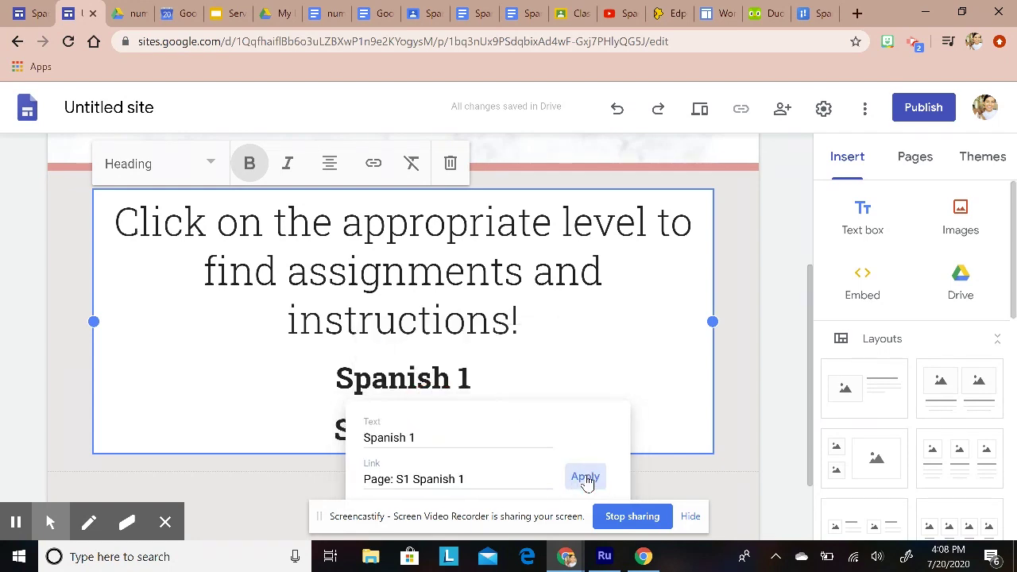
click(590, 478)
scroll(549, 418, down, 1)
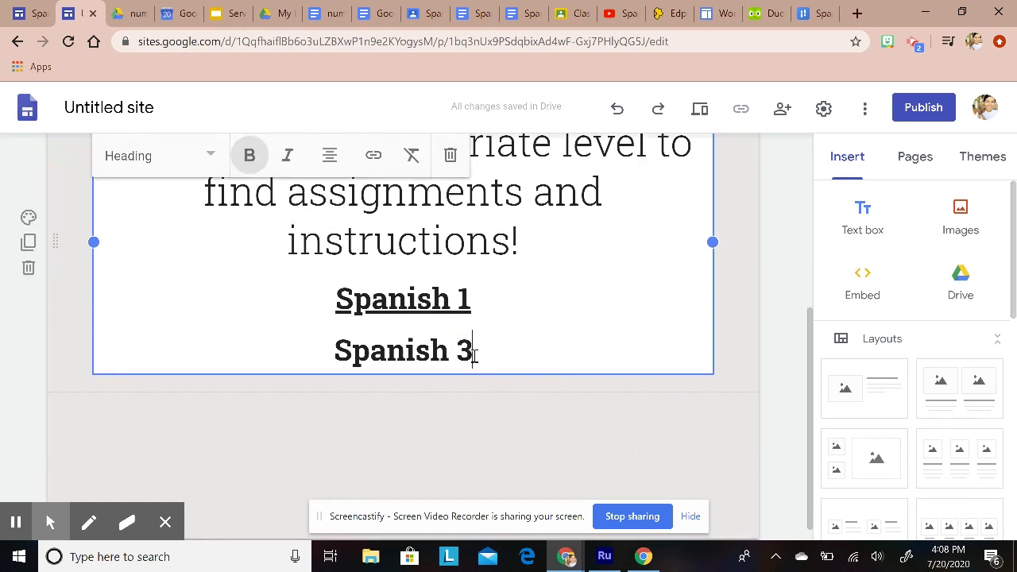
Step: Link the Spanish 3 line to the S3 Spanish 3 page
drag(473, 355, 341, 354)
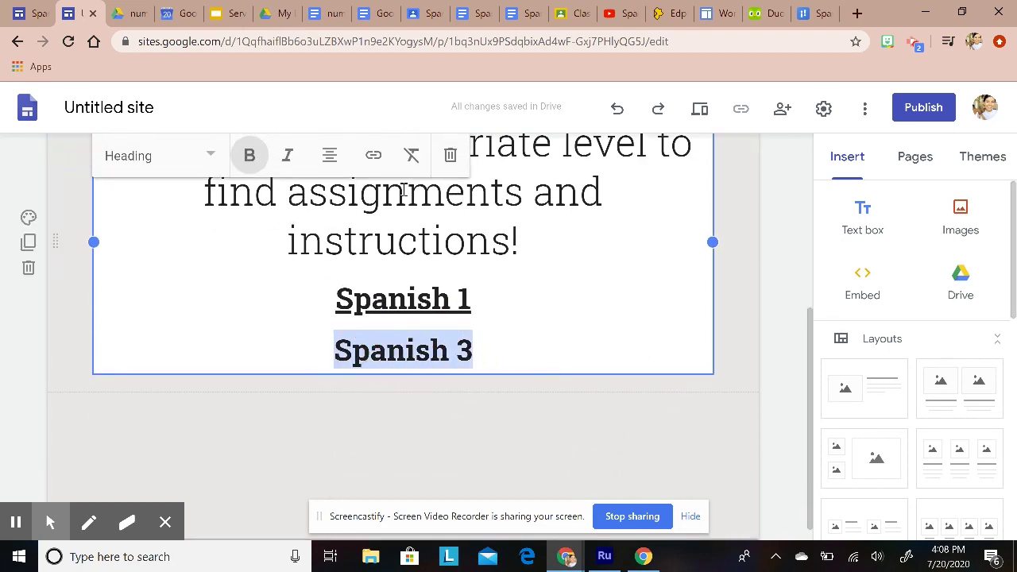
click(372, 156)
scroll(474, 400, down, 1)
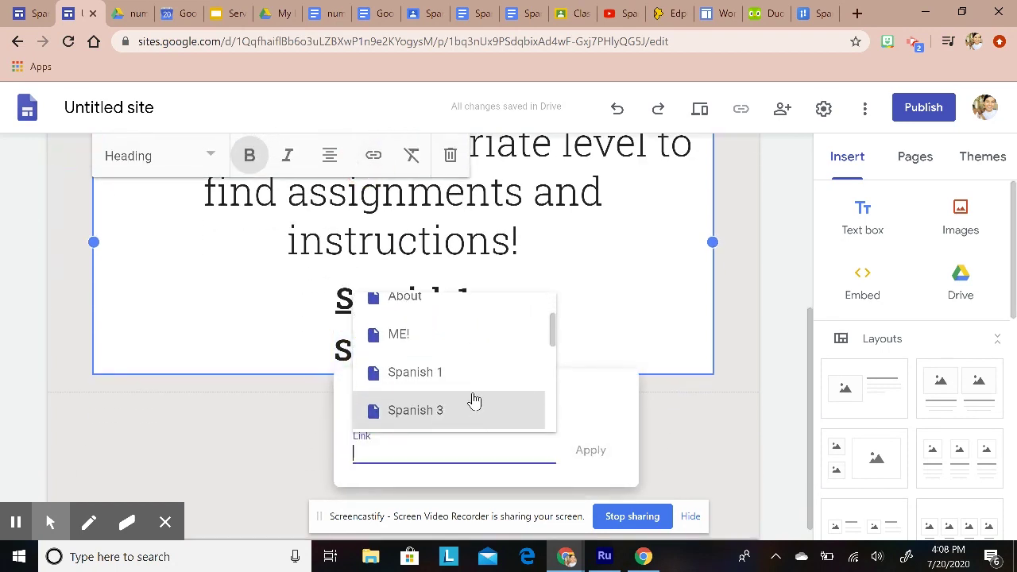
scroll(473, 402, down, 3)
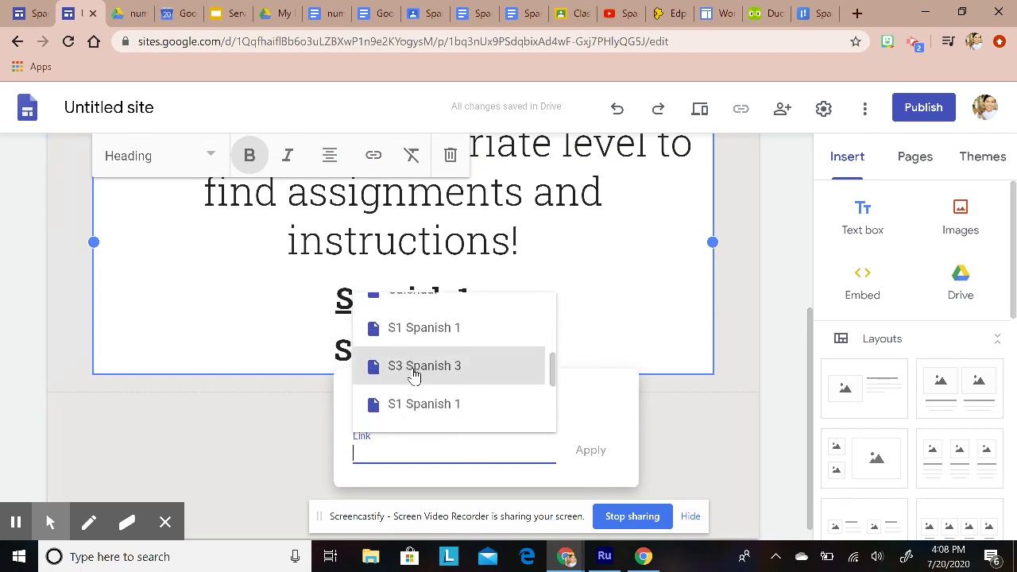
scroll(445, 389, down, 3)
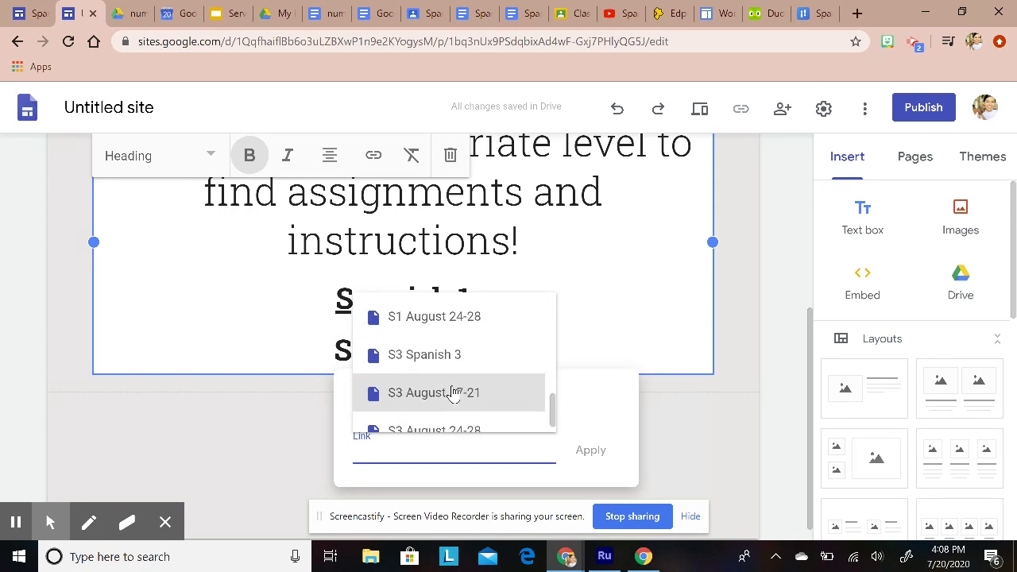
scroll(477, 405, down, 1)
click(412, 350)
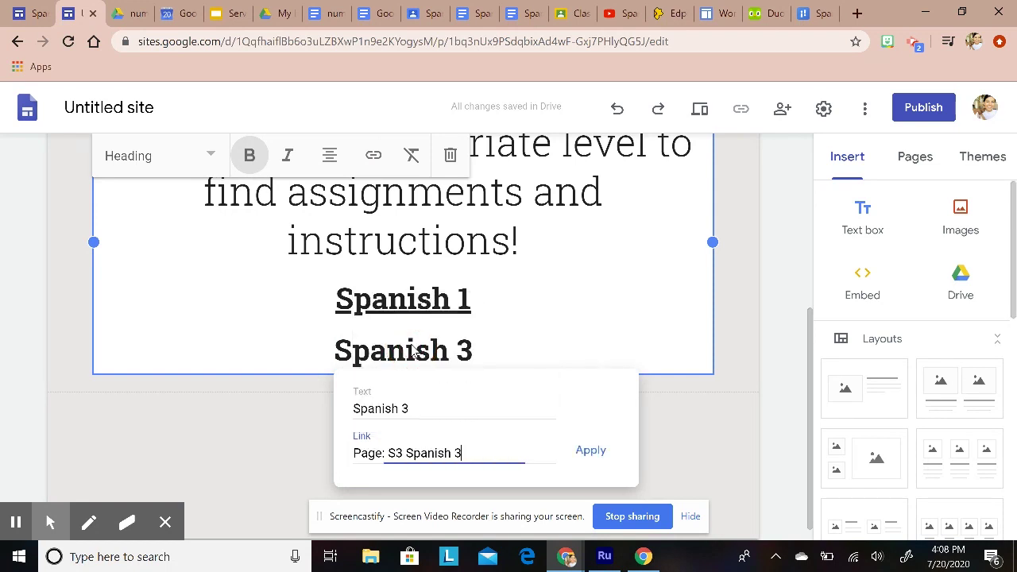
click(602, 451)
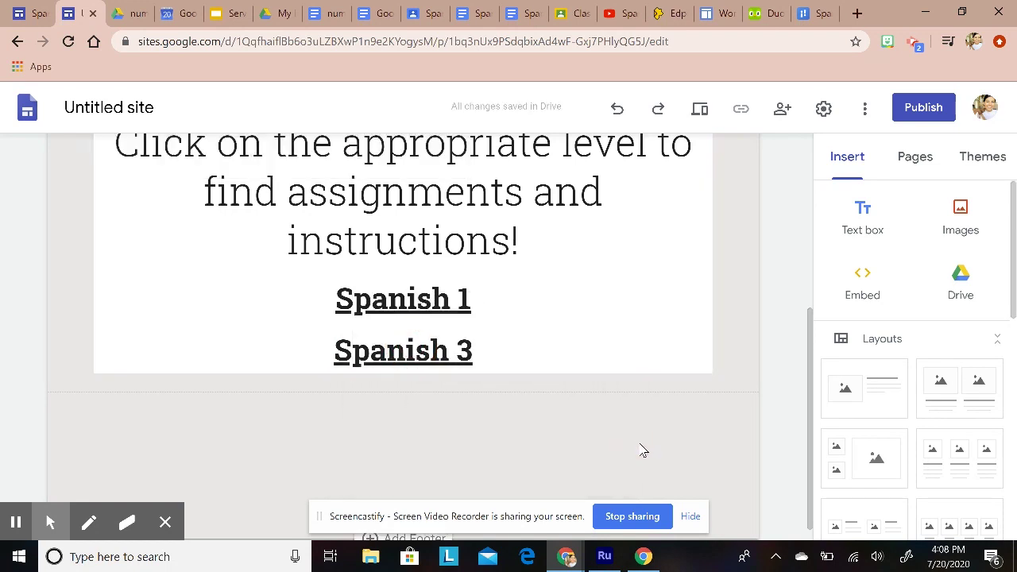
scroll(623, 446, up, 2)
scroll(623, 446, down, 1)
click(390, 380)
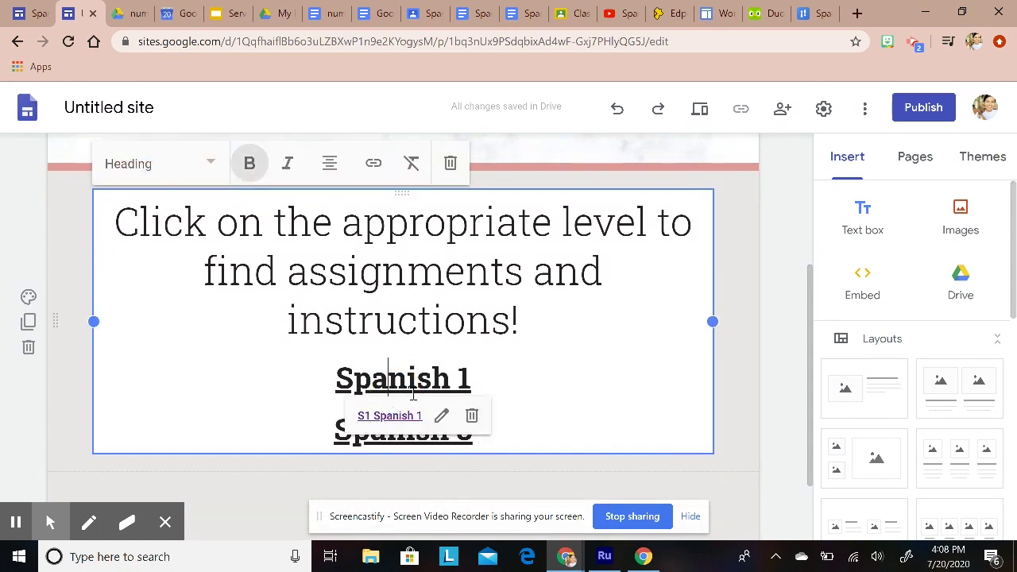
Step: Test the Spanish 1 link, then close the tab it opened
click(374, 416)
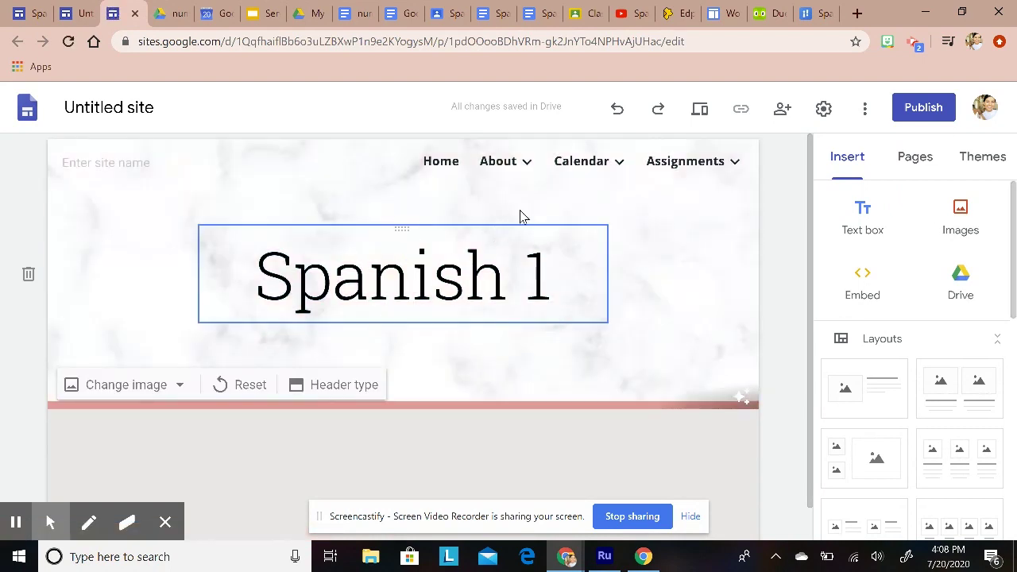
scroll(478, 367, down, 1)
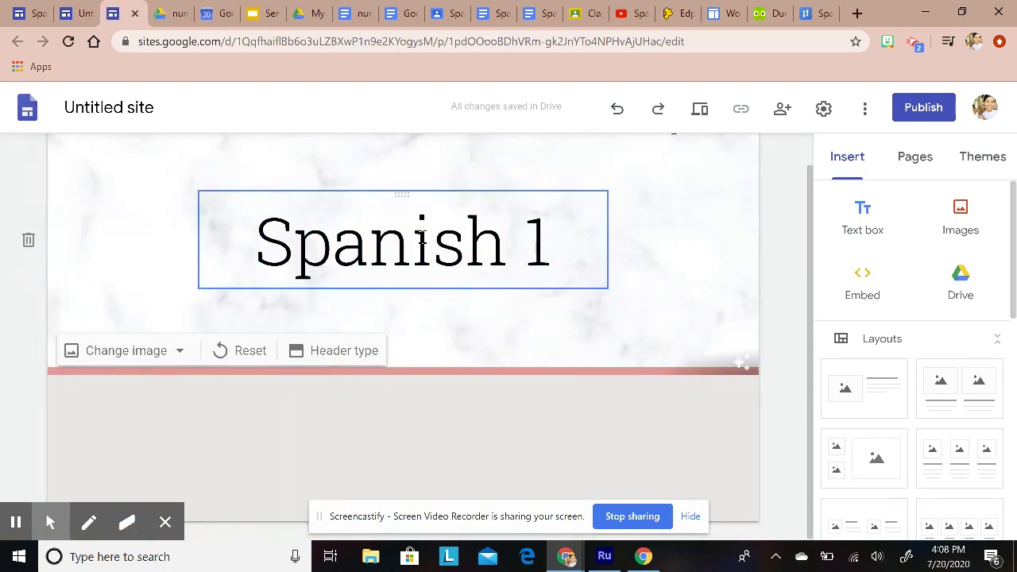
click(136, 16)
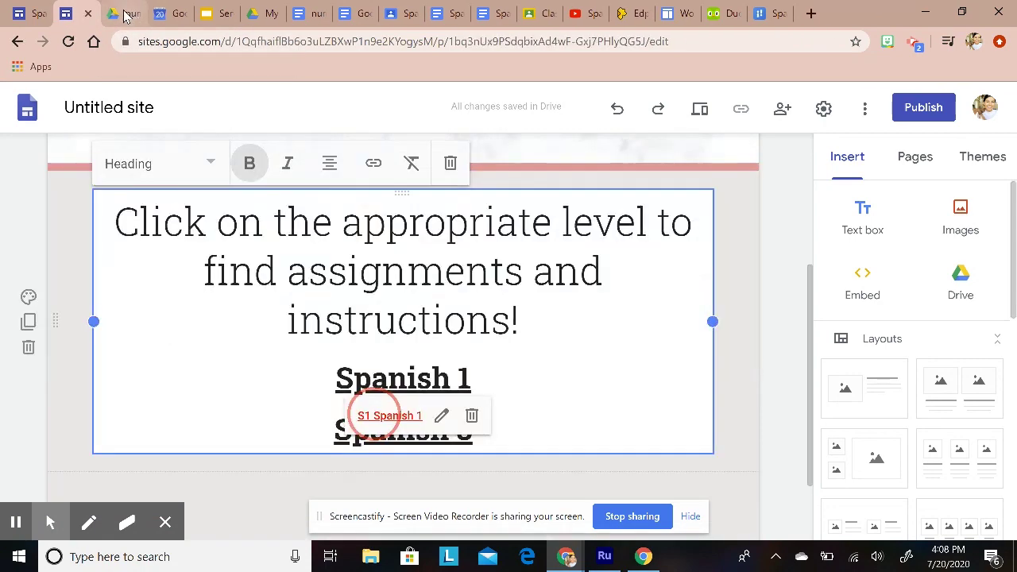
Step: Open the S1 August 17-21 page from Spanish 1 in the navigation menu
click(748, 359)
scroll(720, 401, up, 3)
mouse_move(702, 172)
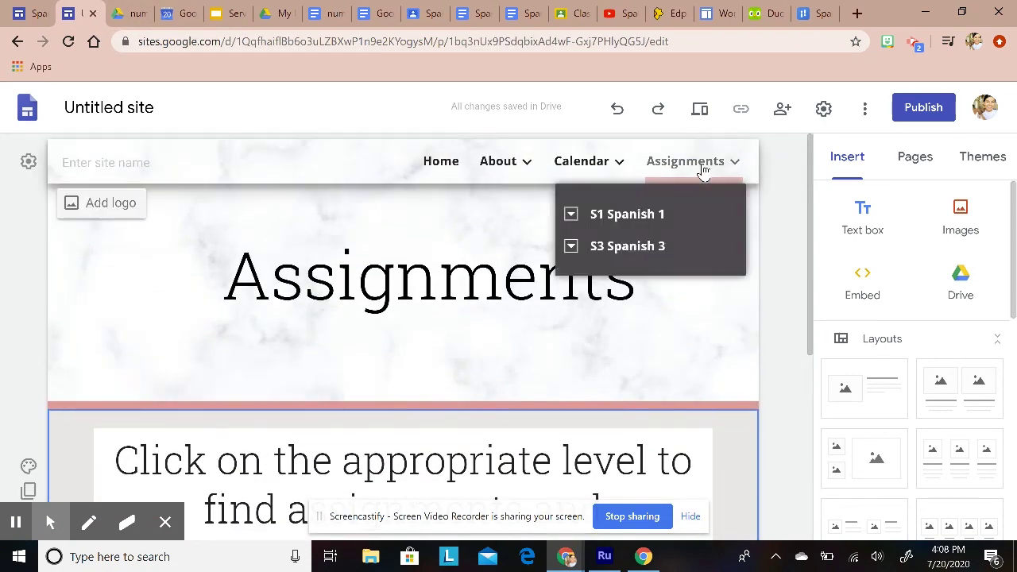
click(571, 216)
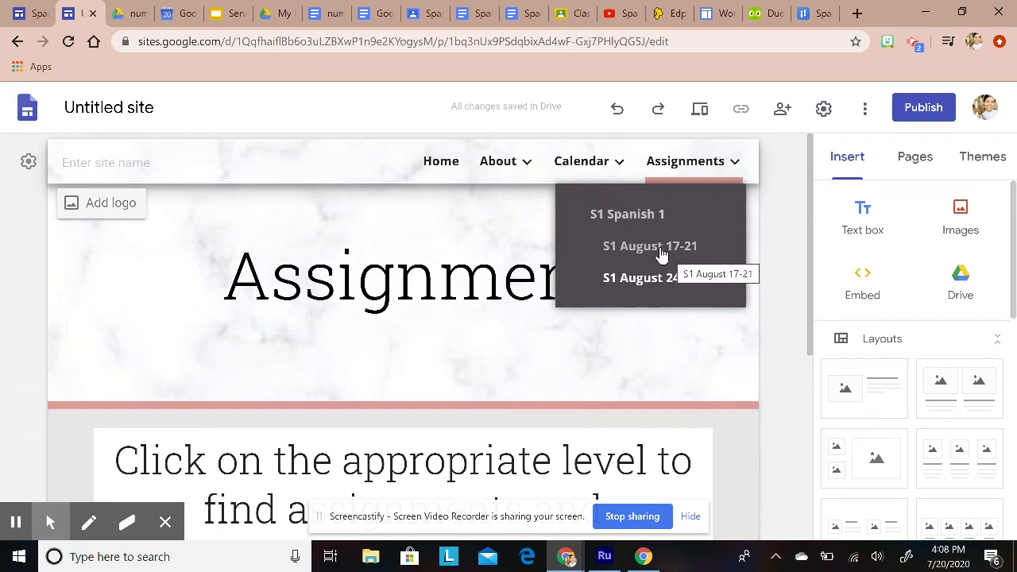
click(660, 248)
scroll(592, 460, down, 1)
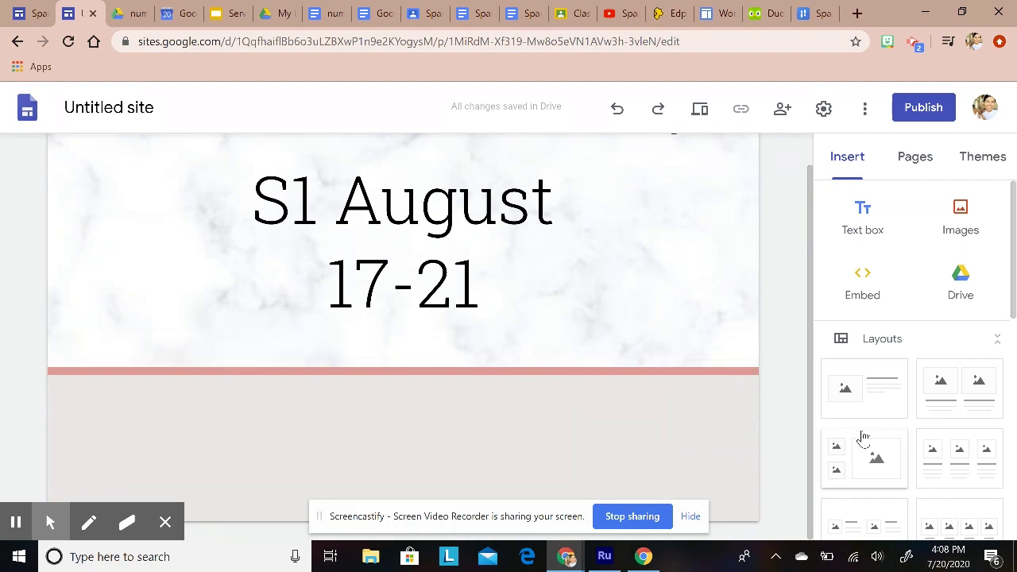
Step: Delete 'S1 ' so the title reads 'August 17-21', then go back to Assignments
click(329, 207)
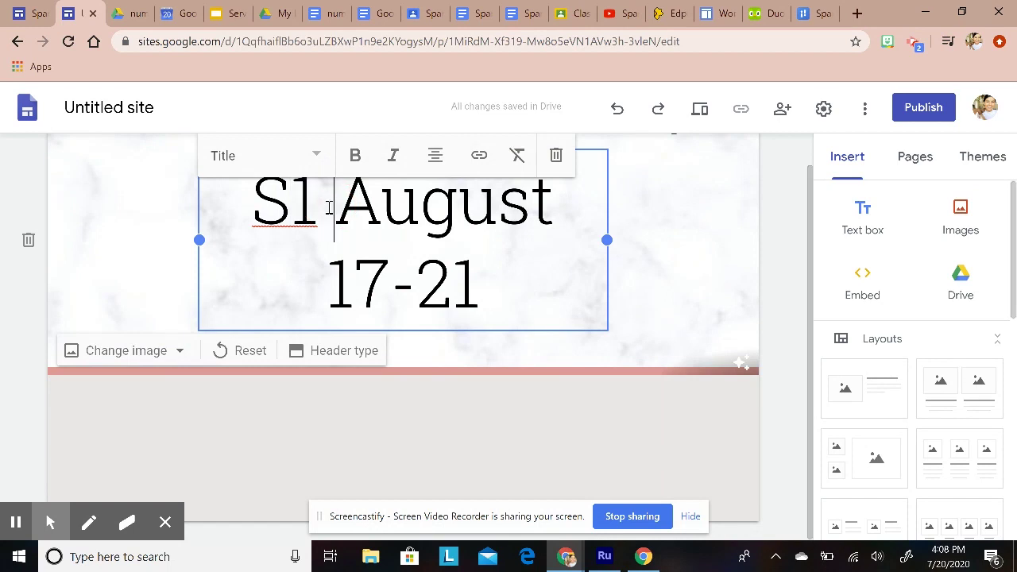
drag(328, 206, 254, 220)
key(BackSpace)
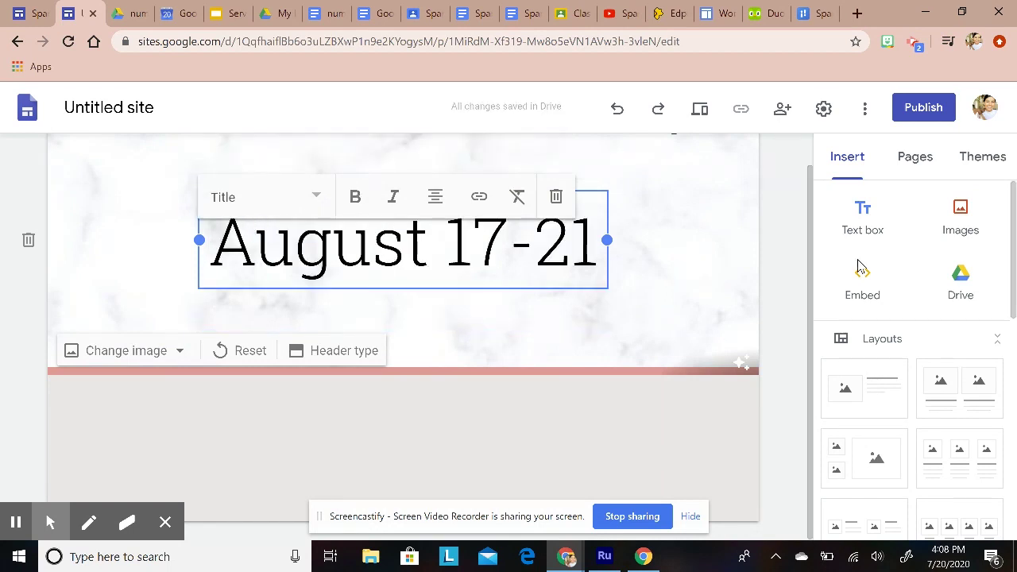
click(777, 411)
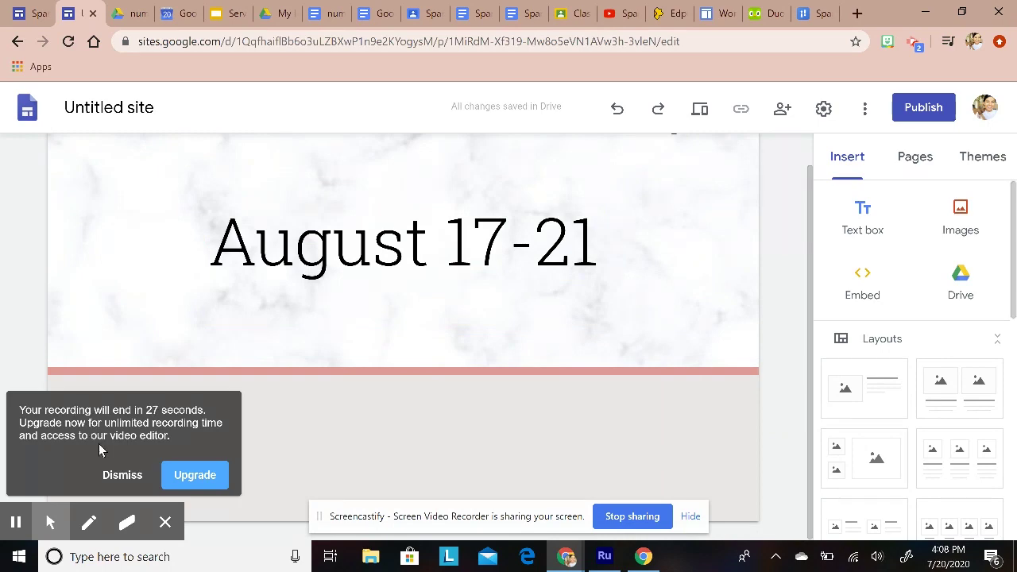
click(121, 475)
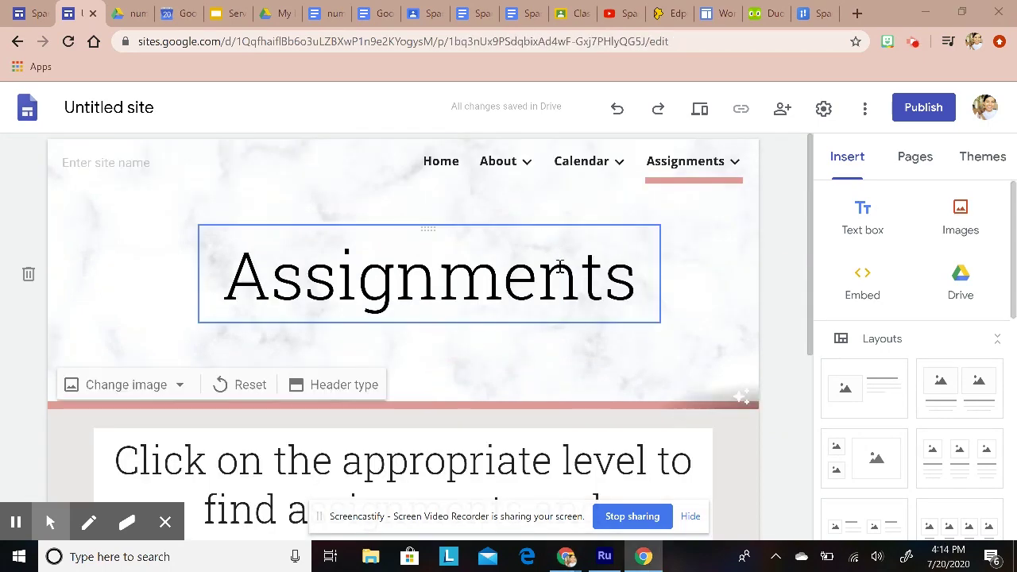
Step: Check where the Spanish 1 link points and open the Spanish 1 page
scroll(624, 304, down, 3)
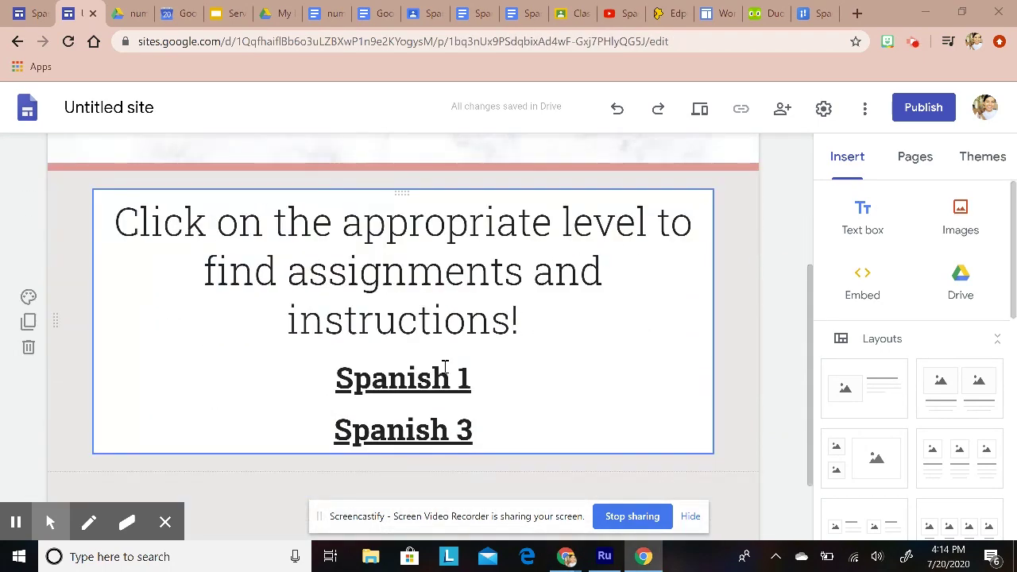
click(402, 382)
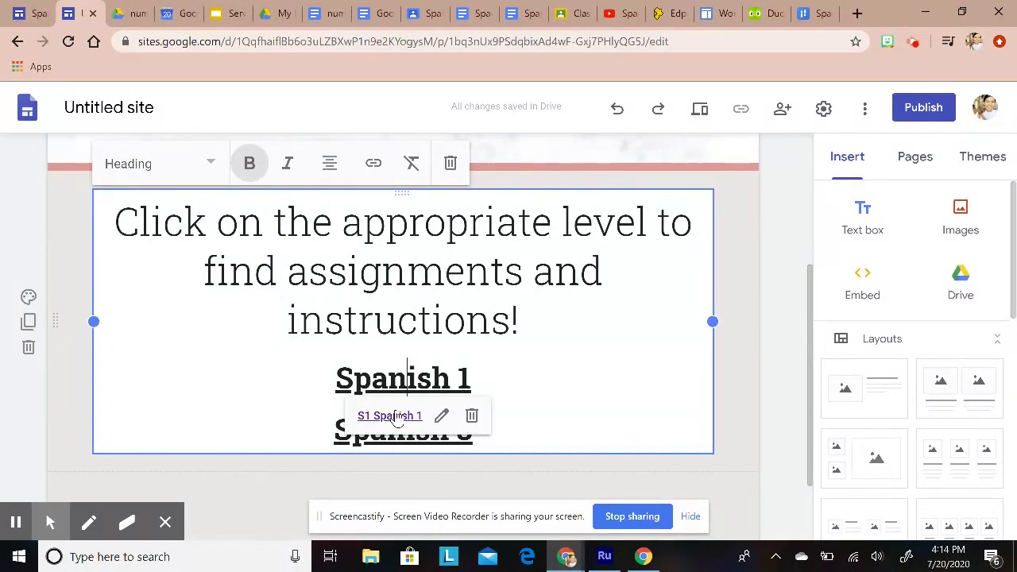
click(752, 363)
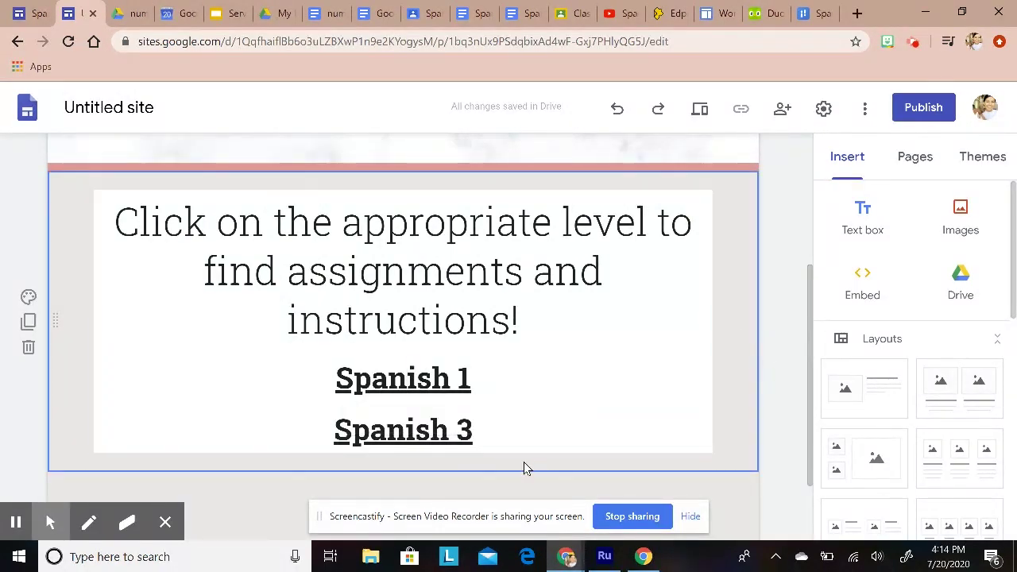
scroll(651, 431, up, 3)
mouse_move(715, 171)
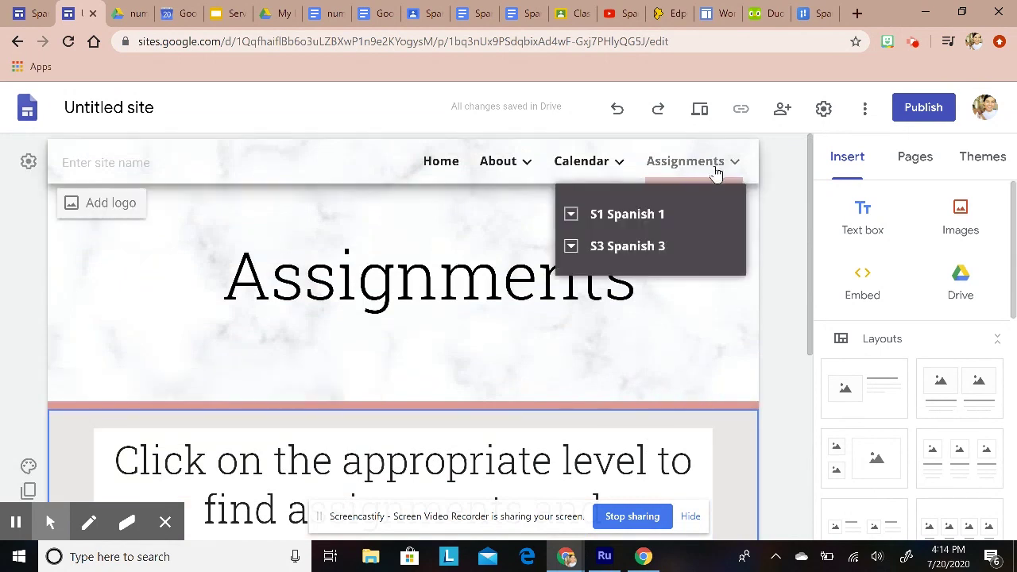
click(626, 224)
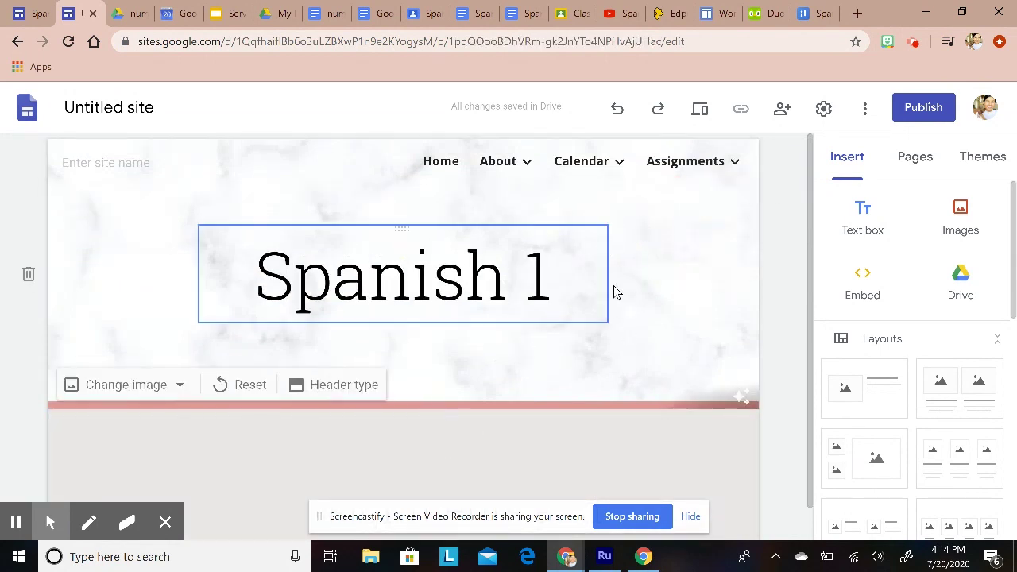
Step: Open the August 17-21 week page from the expanded Spanish 1 menu
scroll(554, 394, down, 1)
scroll(554, 395, up, 1)
mouse_move(681, 164)
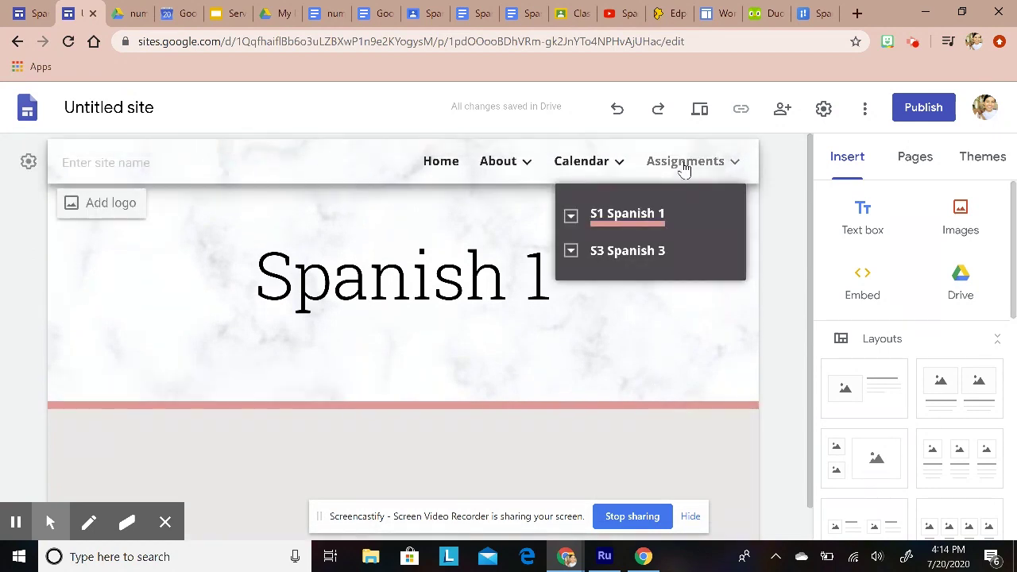
click(574, 219)
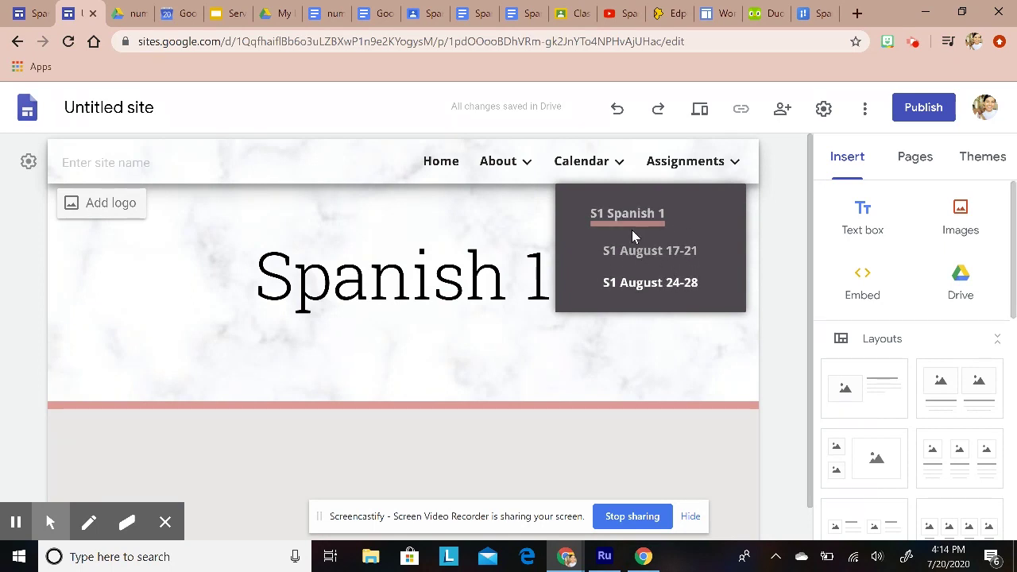
click(654, 255)
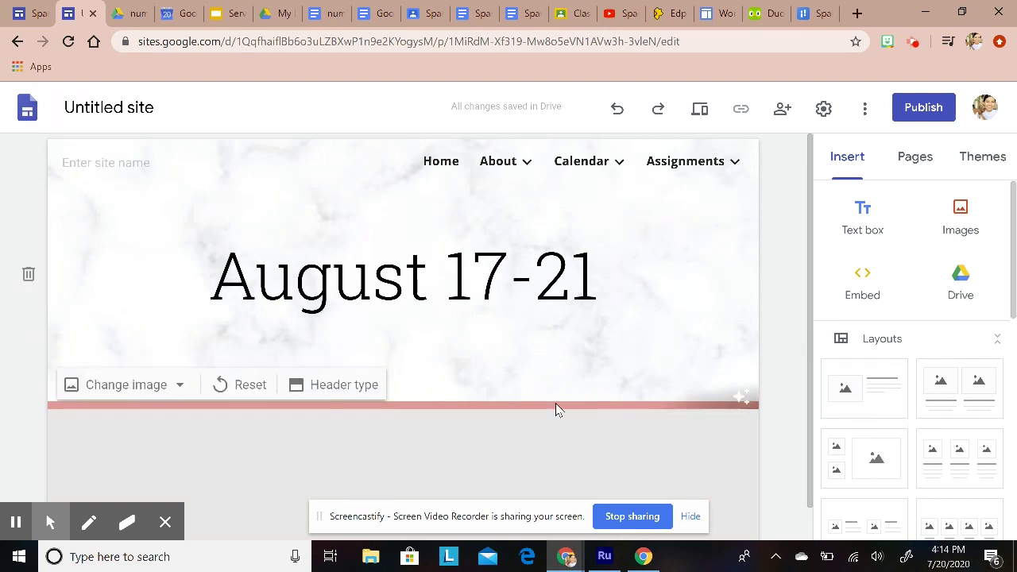
scroll(633, 452, down, 1)
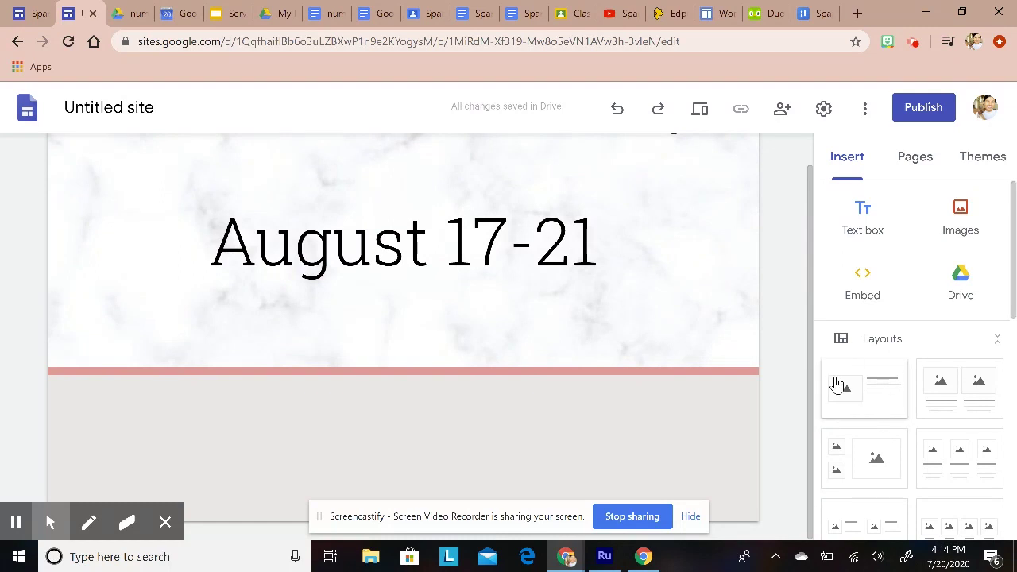
Step: Add an image-left/text-right section and copy the lesson video's YouTube address
click(862, 387)
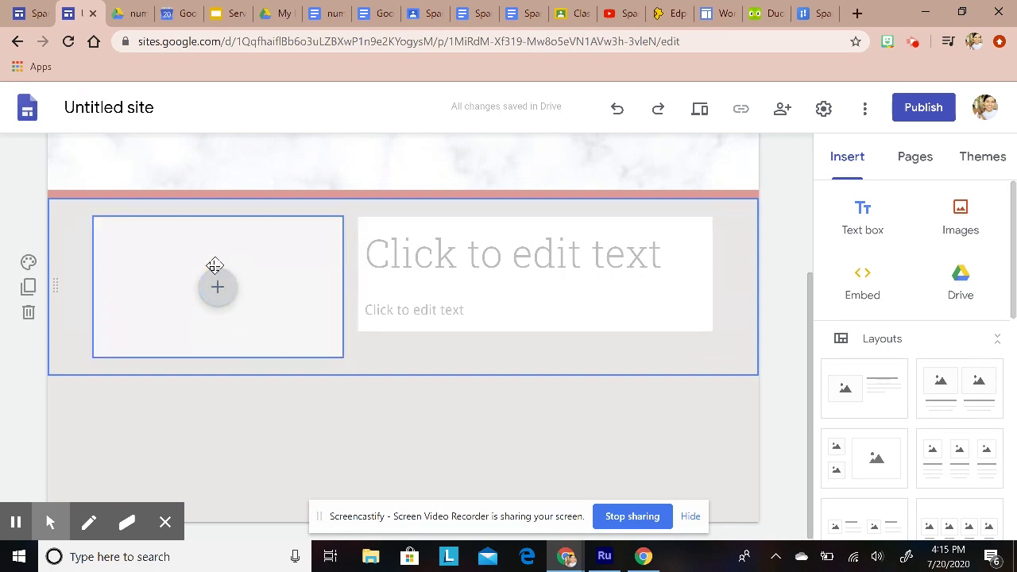
click(623, 16)
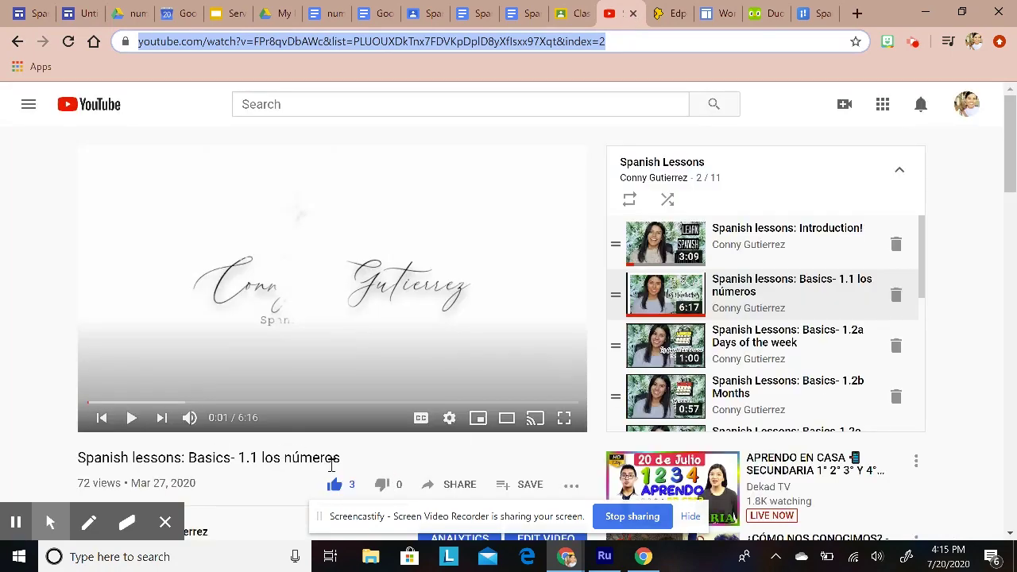
drag(331, 465, 69, 460)
click(59, 460)
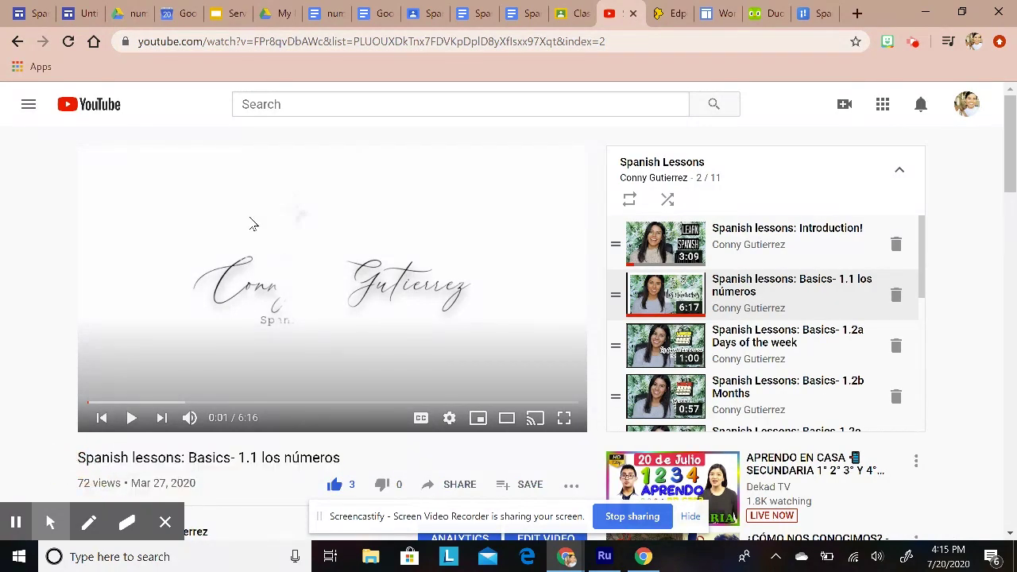
click(259, 45)
right_click(260, 46)
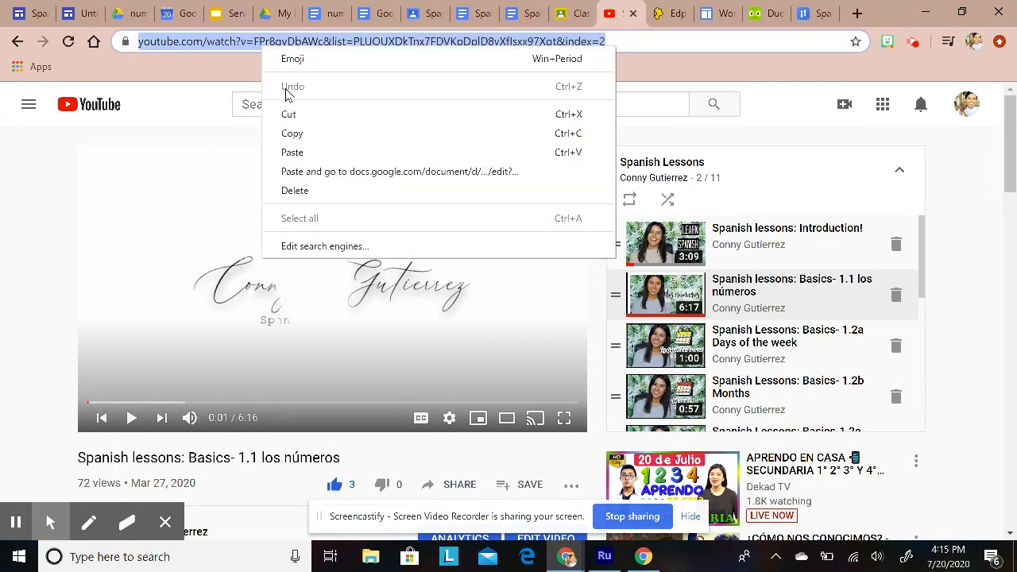
click(291, 135)
click(83, 12)
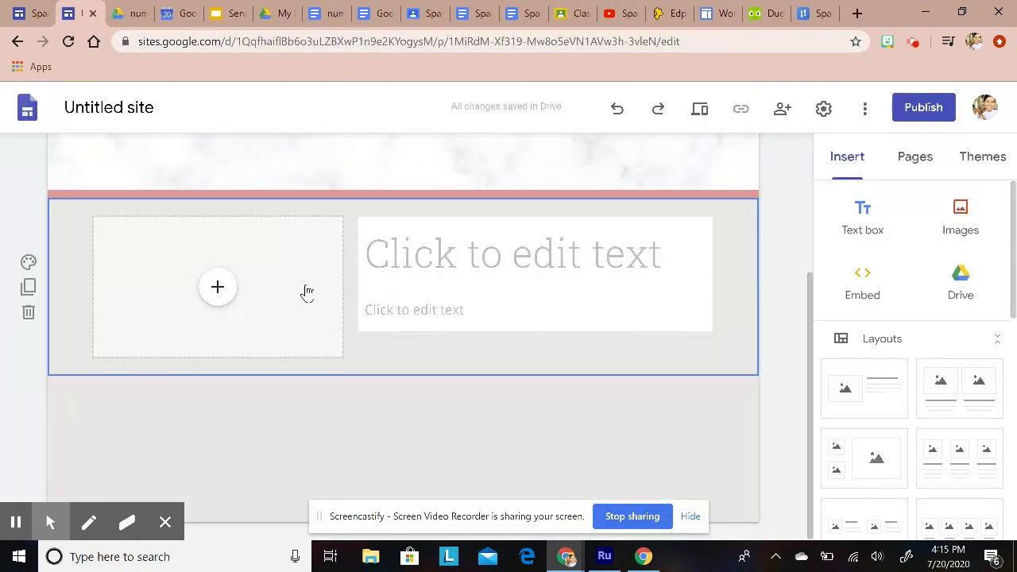
Step: Embed the 'Spanish lessons: Basics- 1.1 los números' YouTube video in the image slot and enlarge it
click(224, 290)
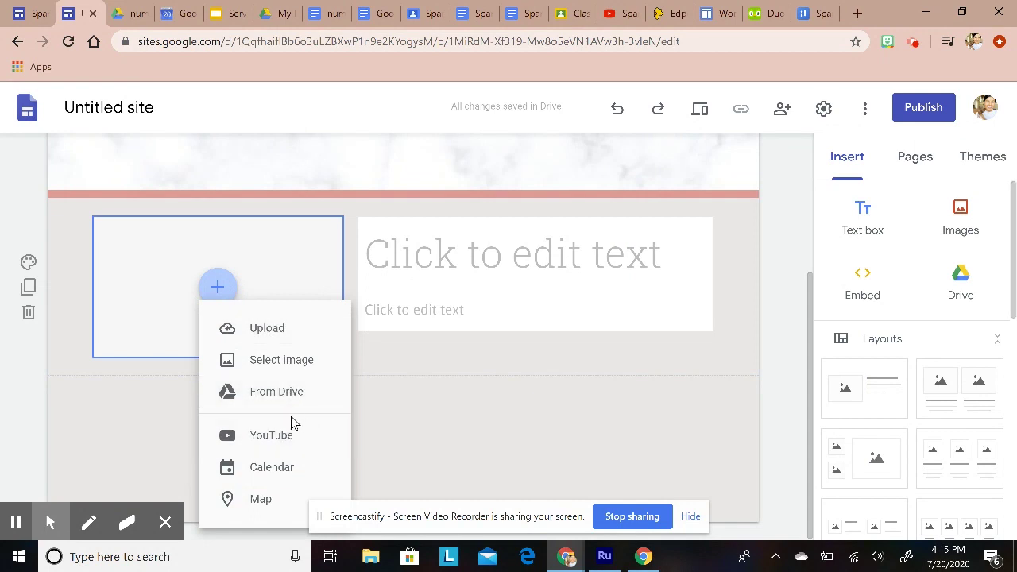
click(270, 439)
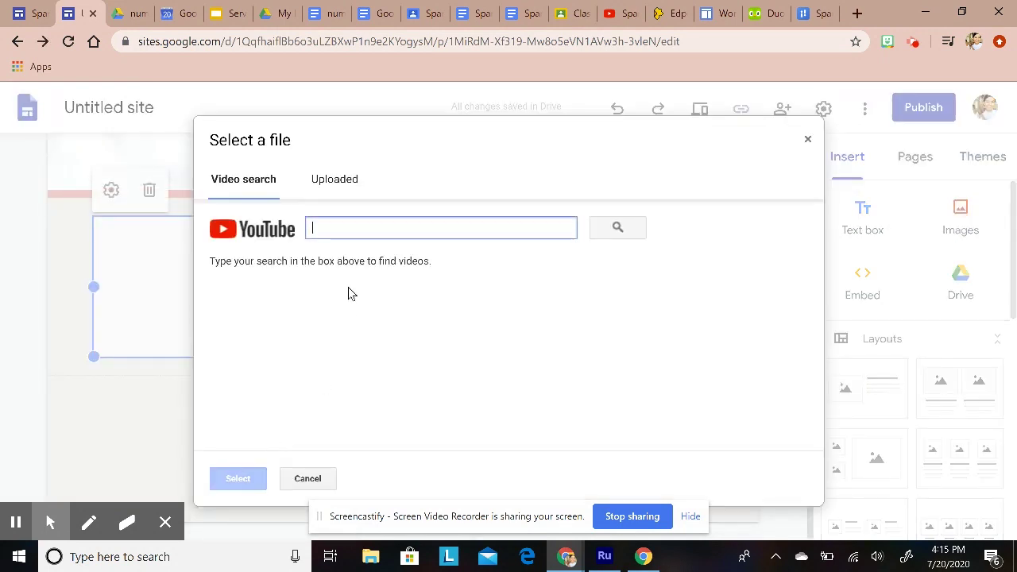
right_click(354, 229)
click(410, 363)
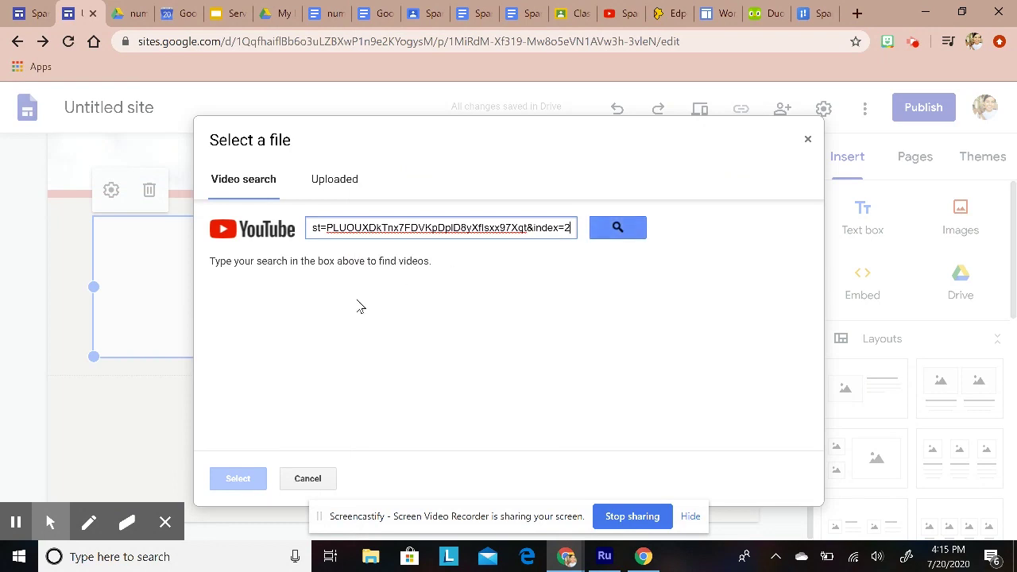
click(628, 234)
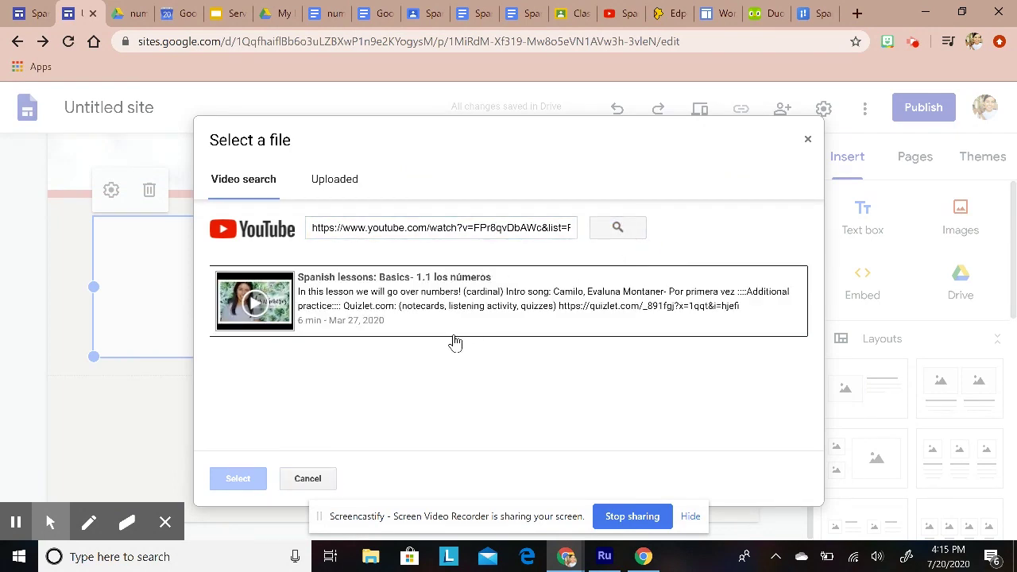
click(387, 305)
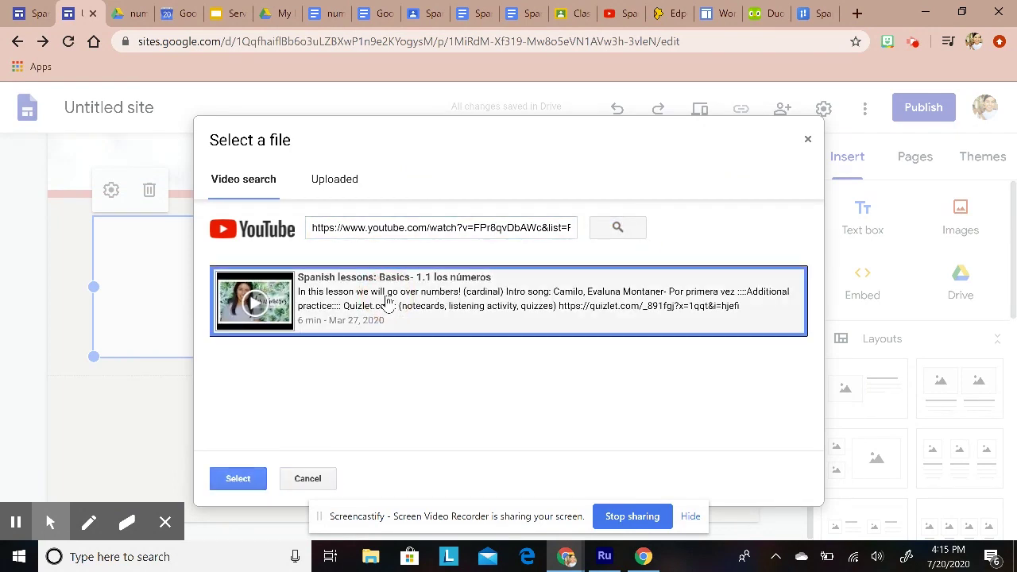
click(237, 477)
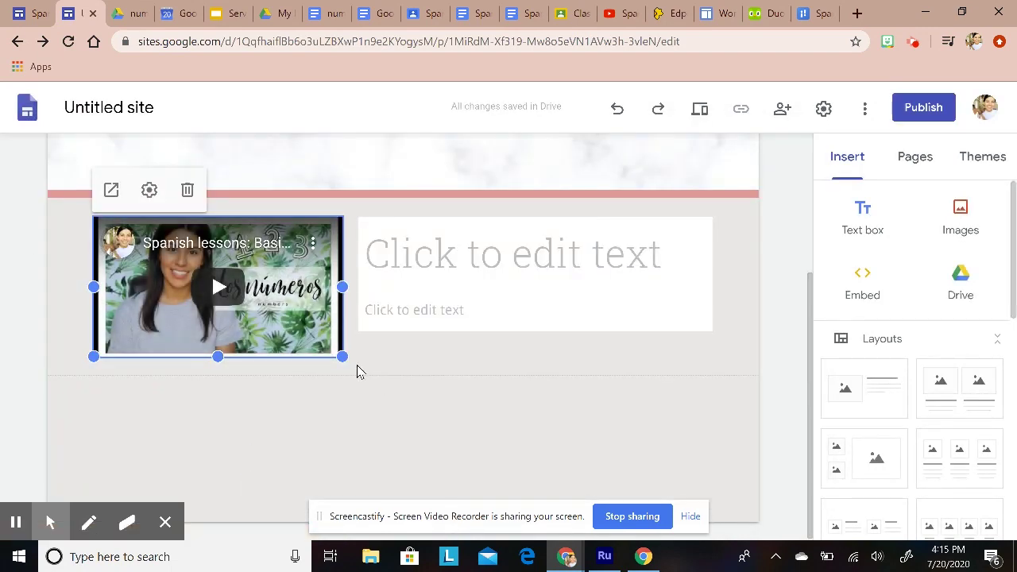
drag(355, 379, 369, 392)
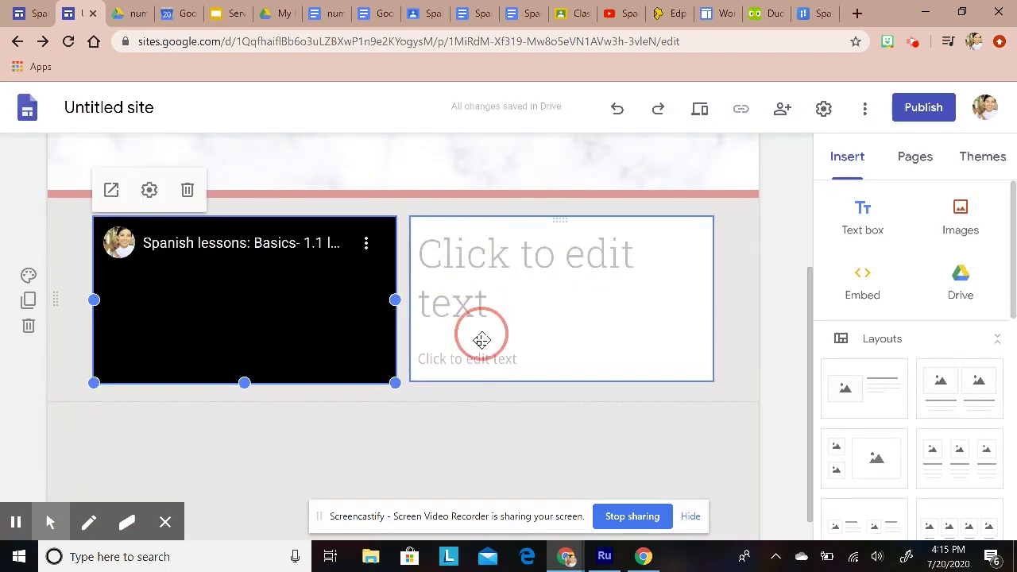
scroll(482, 341, up, 2)
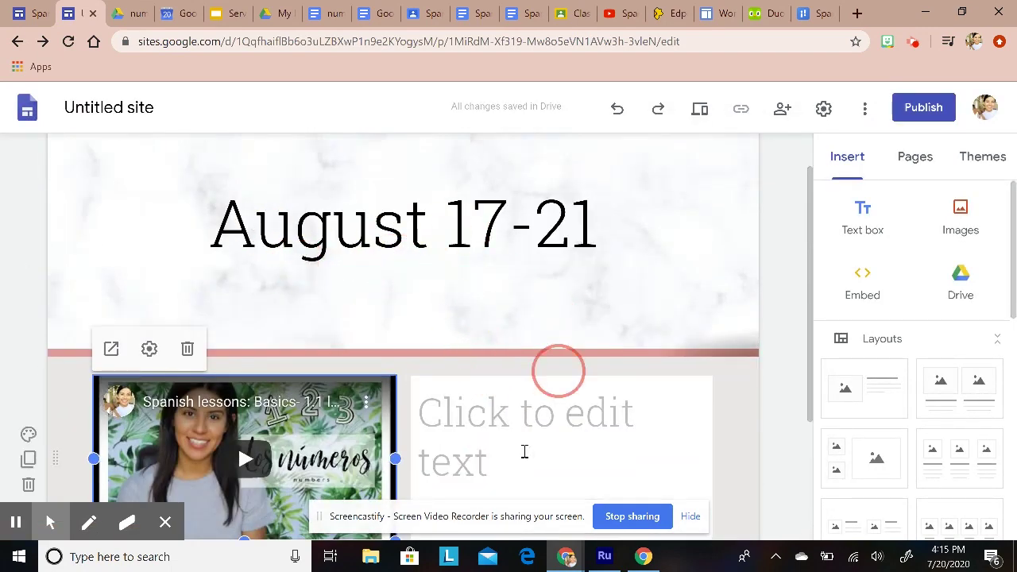
scroll(511, 397, down, 1)
Step: Title the text 'Lunes' and add the line '-Watch the following video'
click(508, 331)
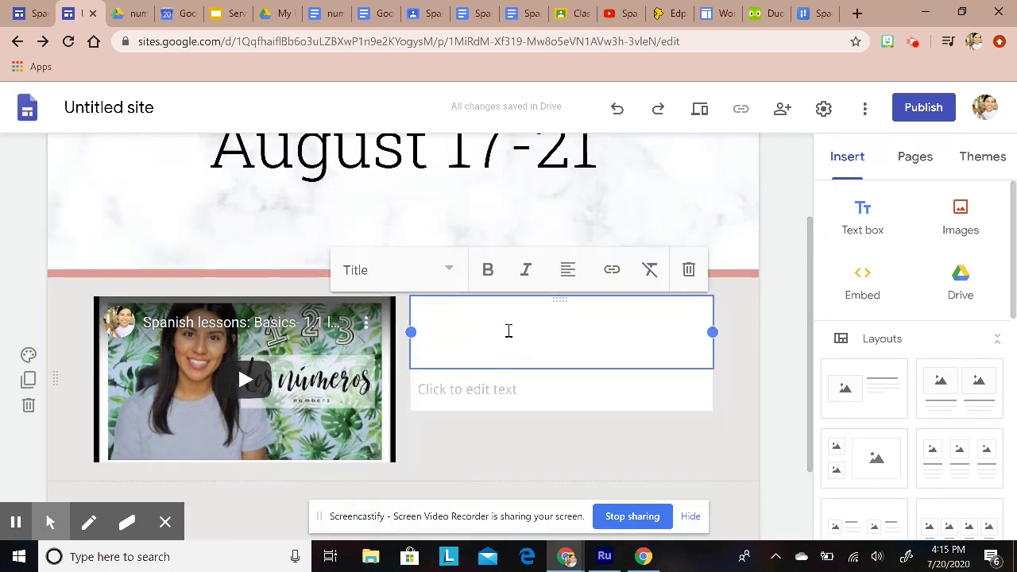
text(Lunes)
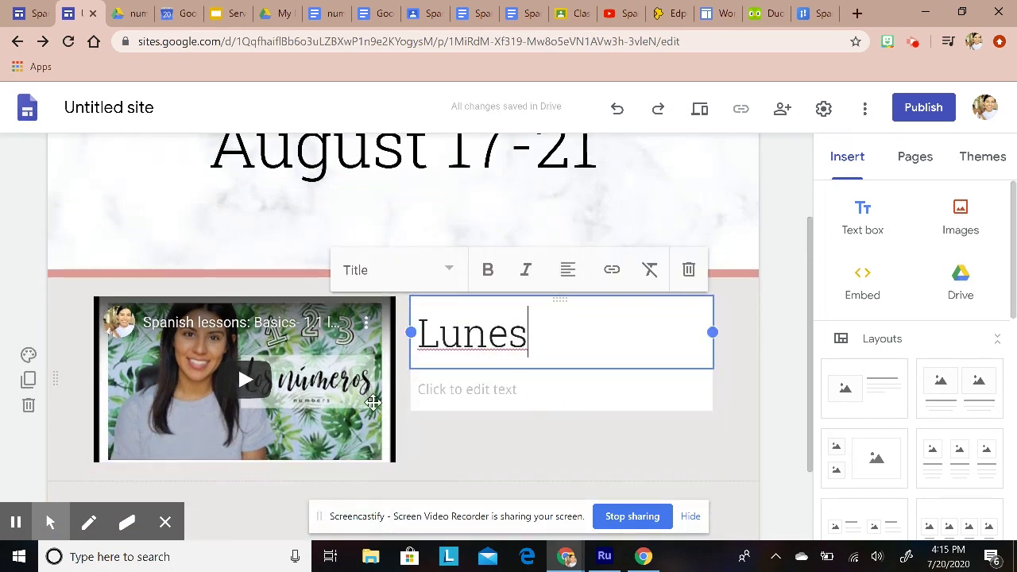
click(504, 384)
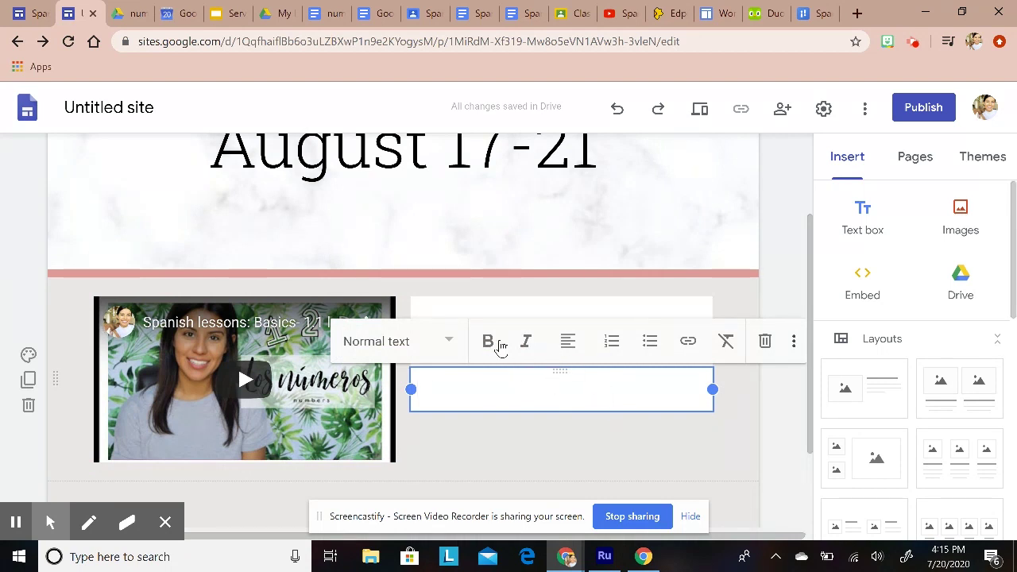
text(Wa)
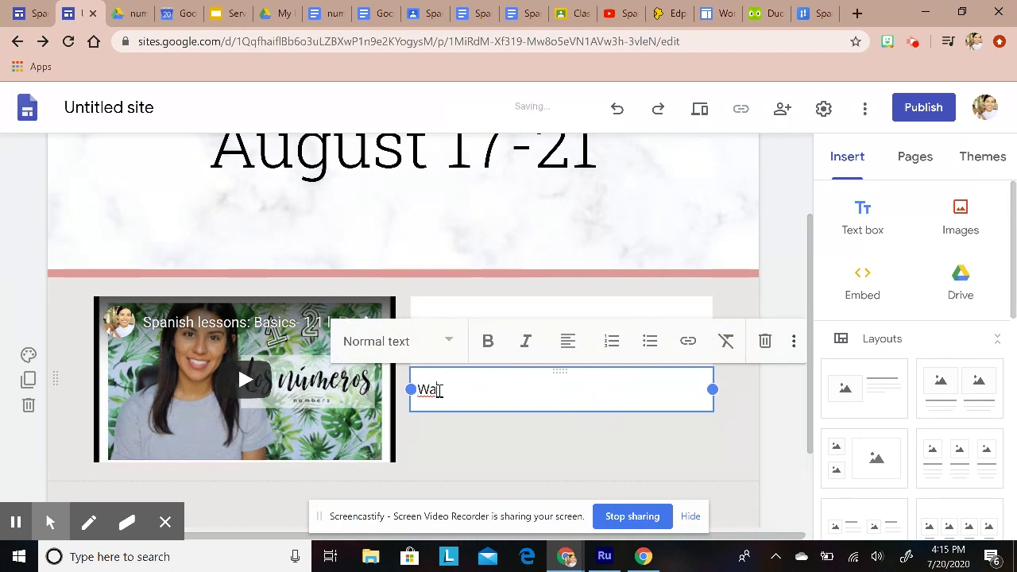
text(tch the following video.)
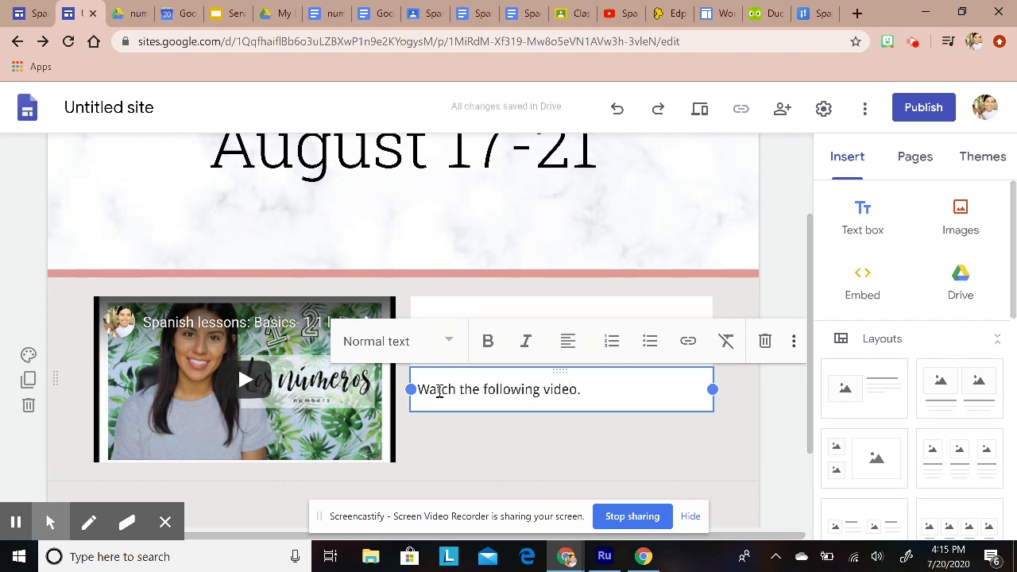
key(BackSpace)
click(421, 391)
text(-)
click(605, 389)
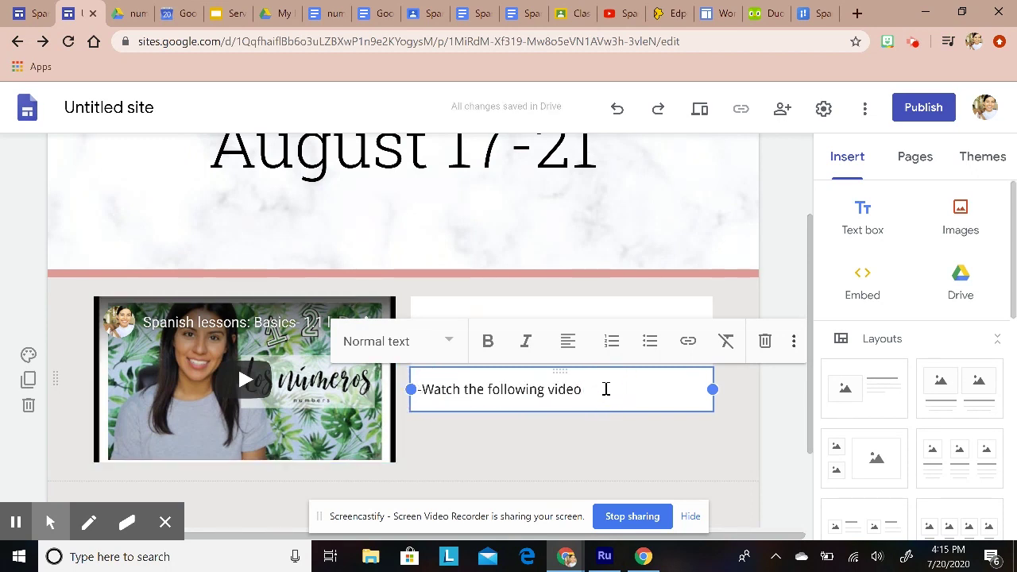
Step: Add the lines '-Complete: Numbers worksheet' and '-Visit: Websiteurl.com'
key(Return)
text(-)
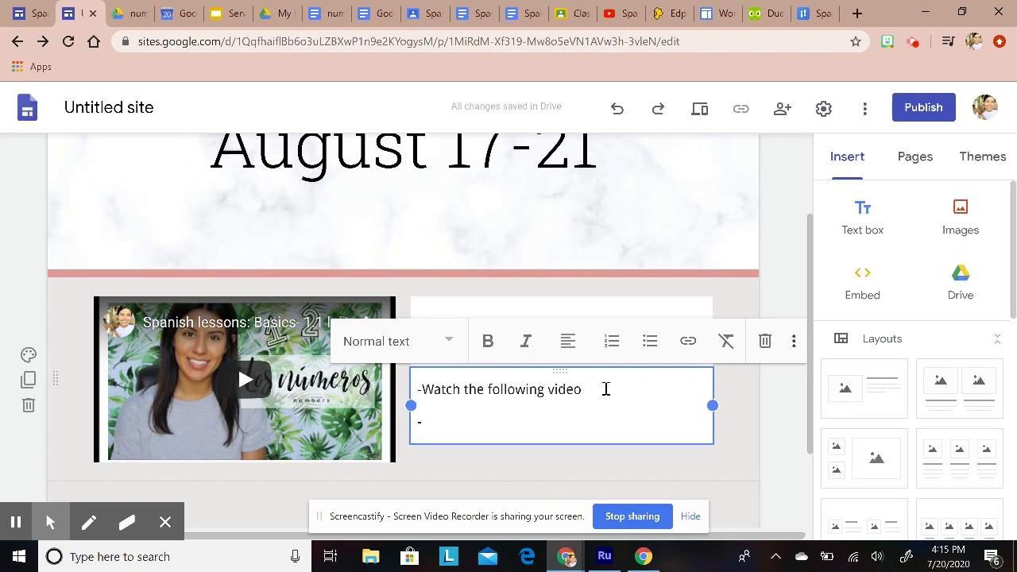
text(Co)
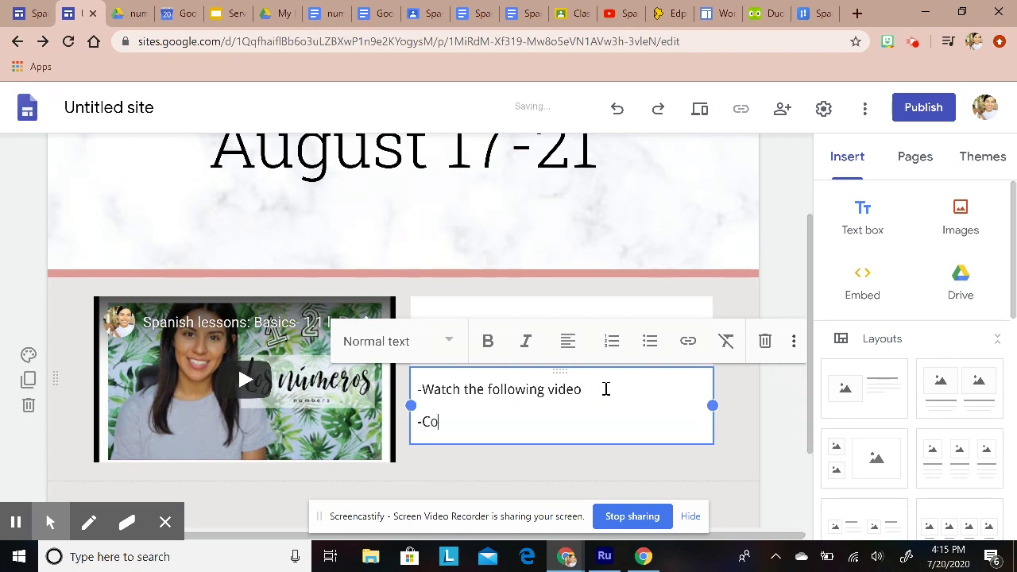
text(mplete: Number)
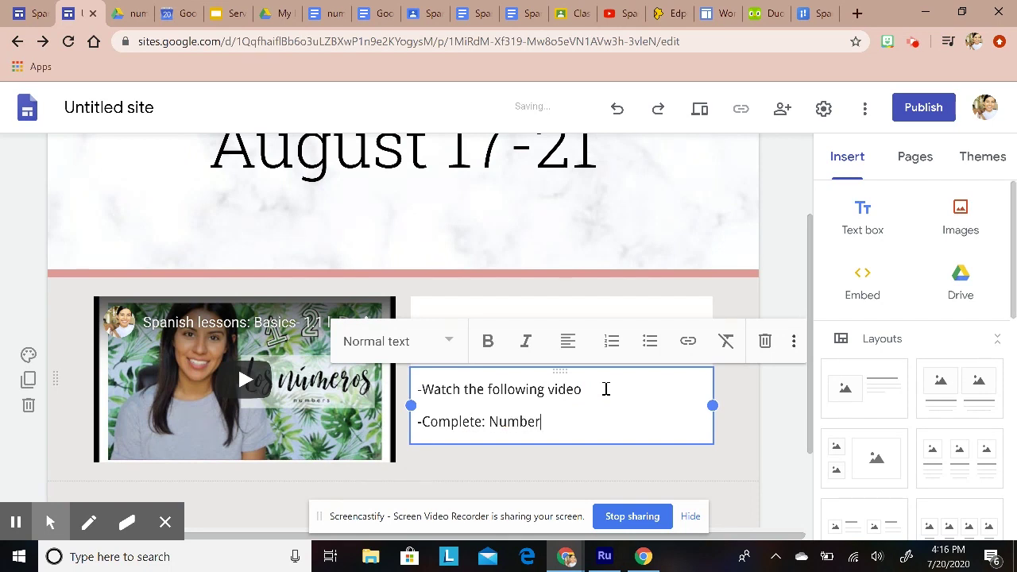
text(s workshee)
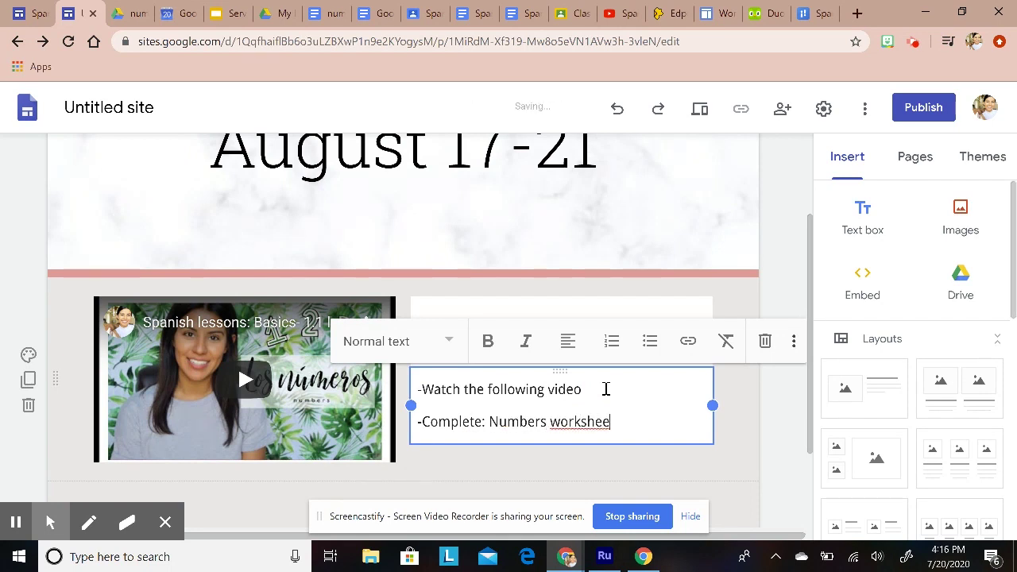
text(t)
key(Return)
text(-)
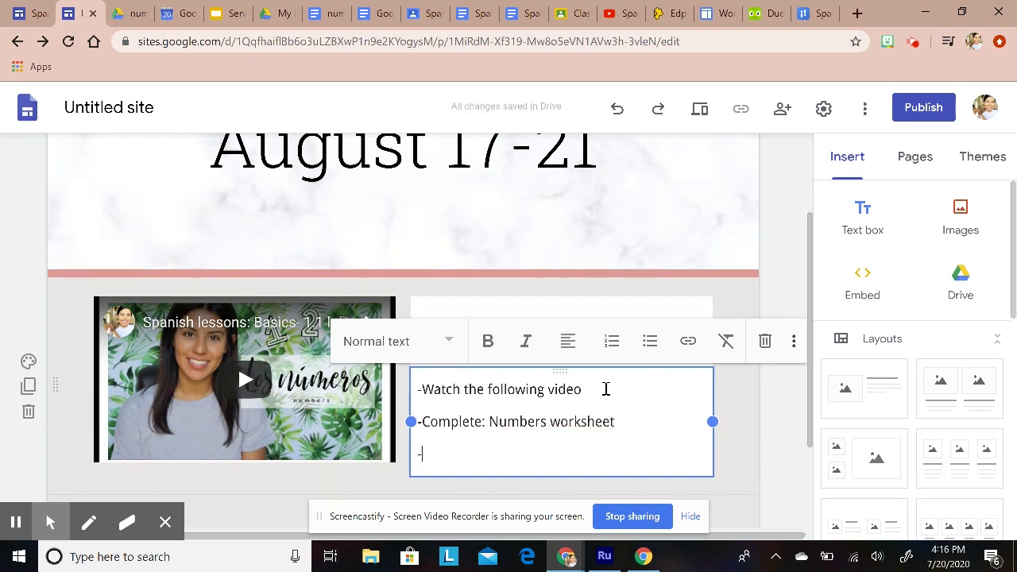
text(Vist)
key(BackSpace)
text(i)
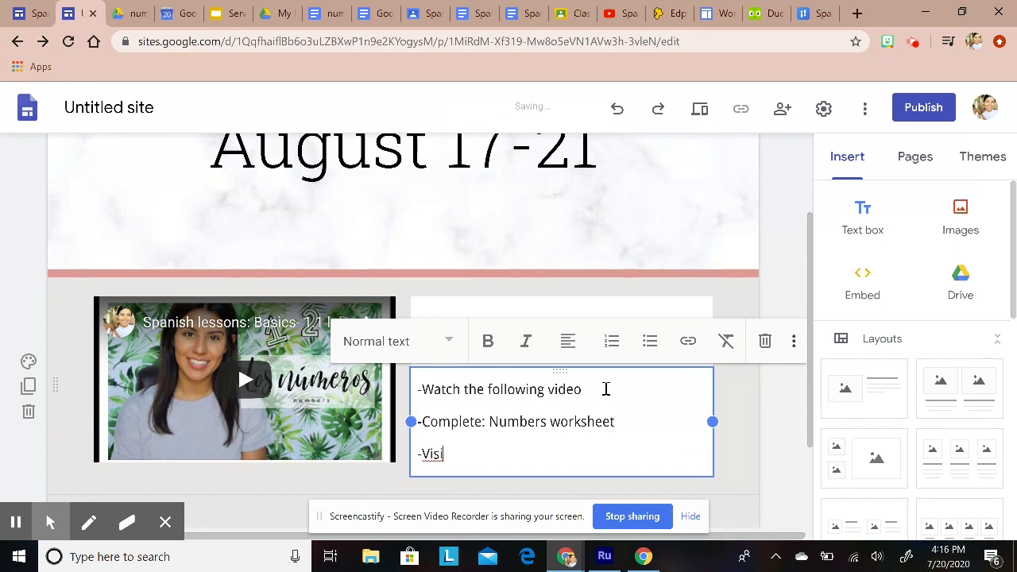
text(t: Websiteurl.com)
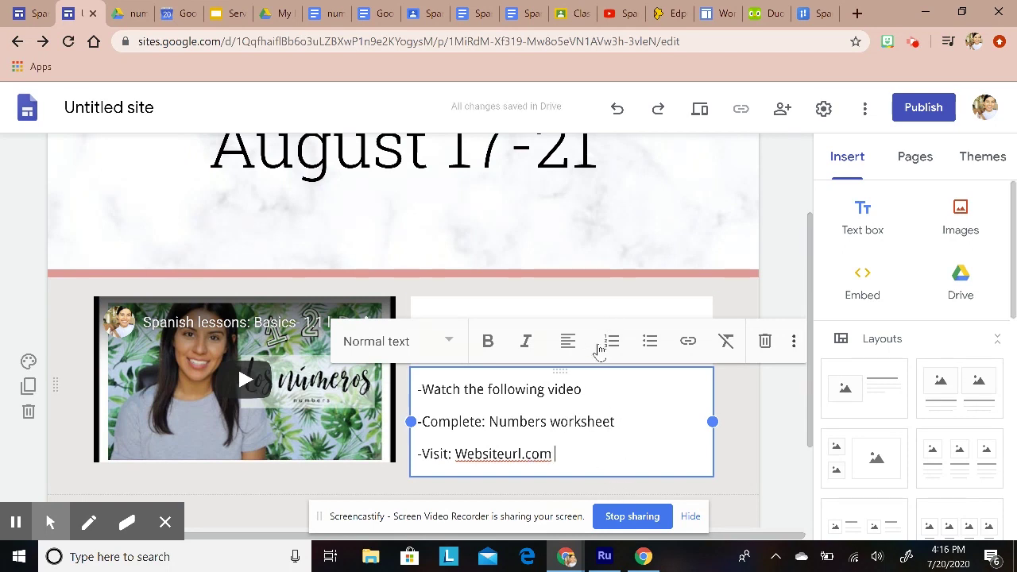
Step: Copy the 'numbers pronunciation' worksheet's share link and return to the site editor
click(327, 13)
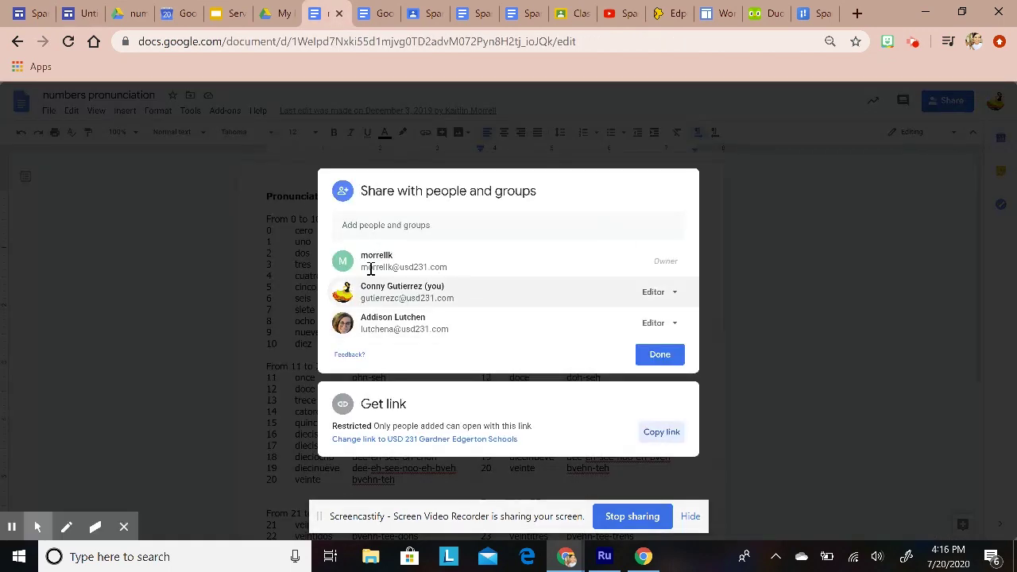
click(820, 223)
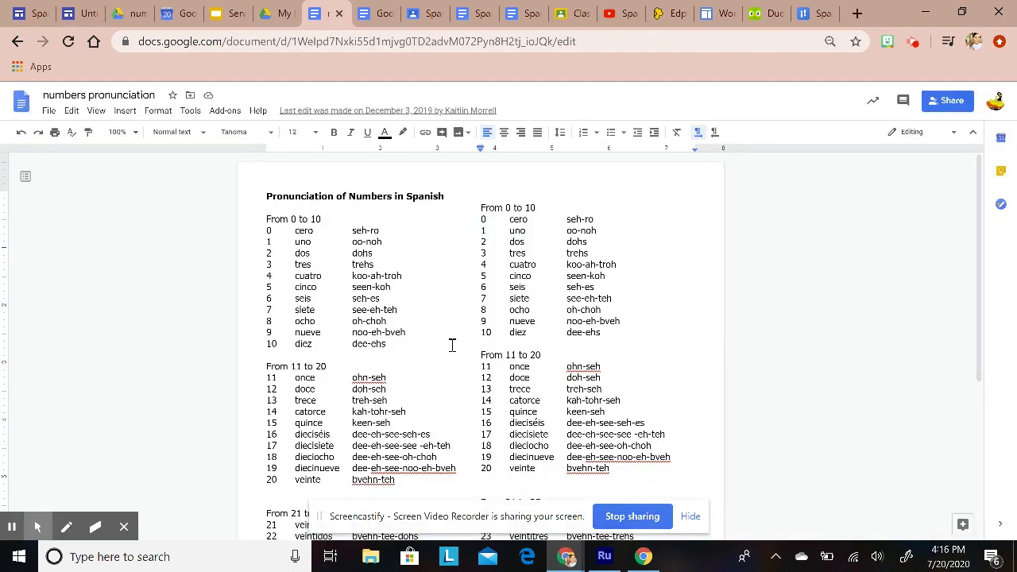
scroll(451, 345, down, 5)
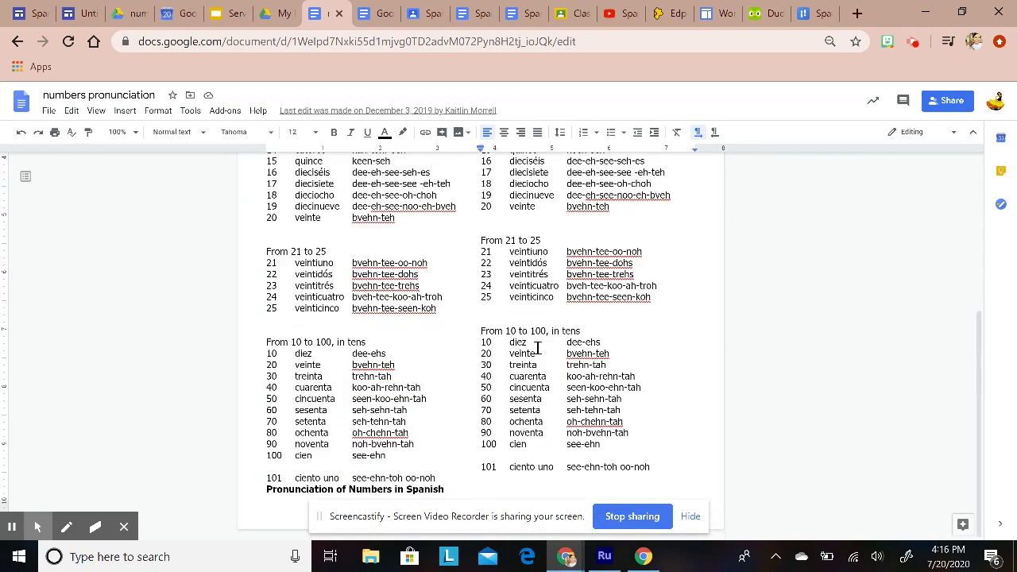
scroll(445, 422, up, 5)
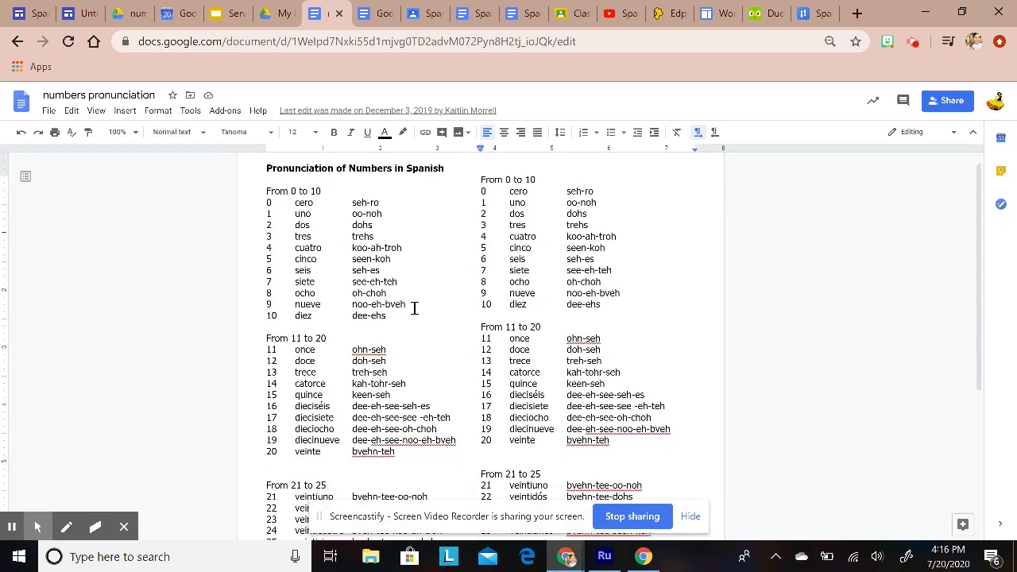
scroll(415, 329, down, 5)
scroll(419, 323, up, 5)
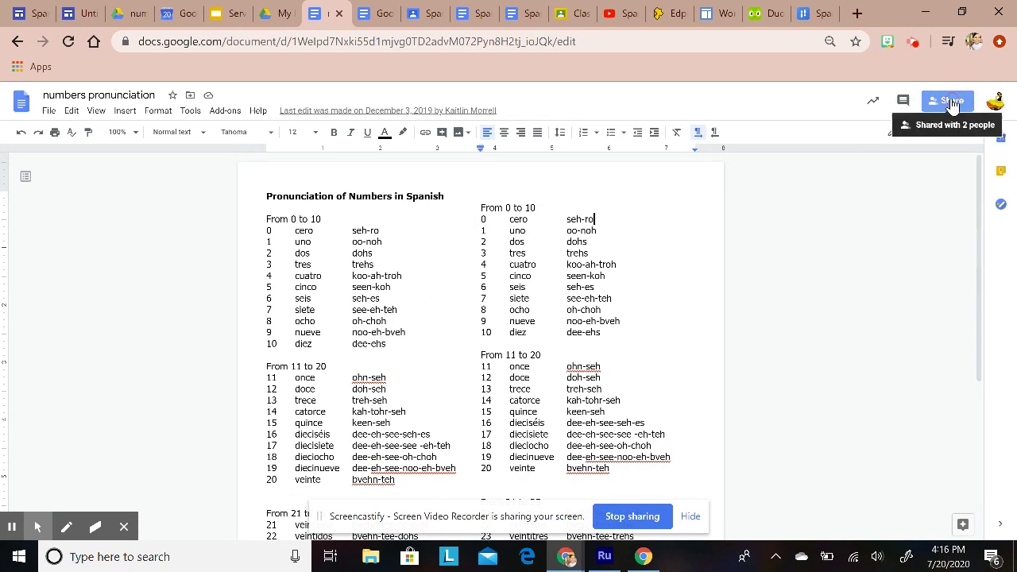
click(950, 101)
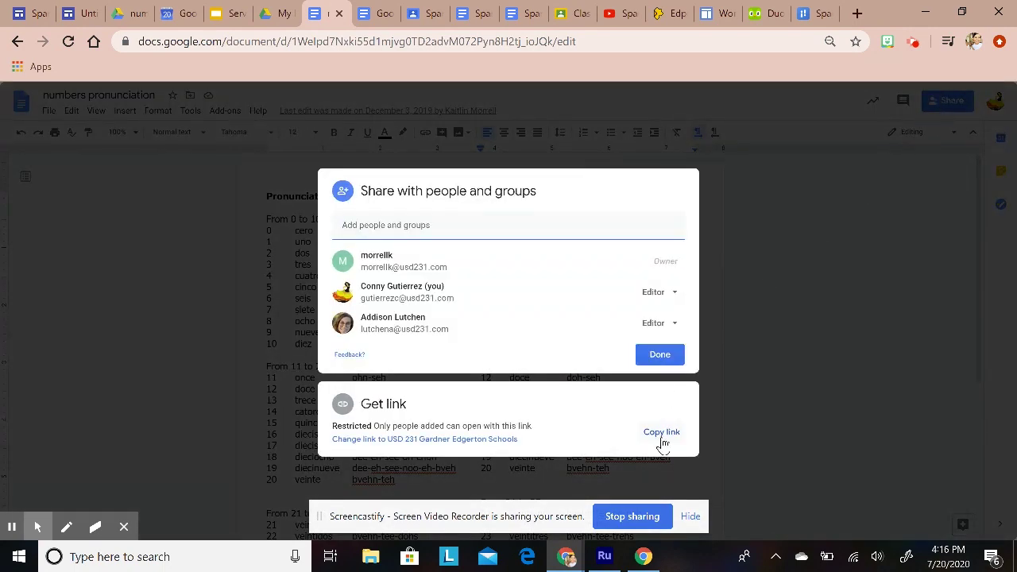
click(665, 439)
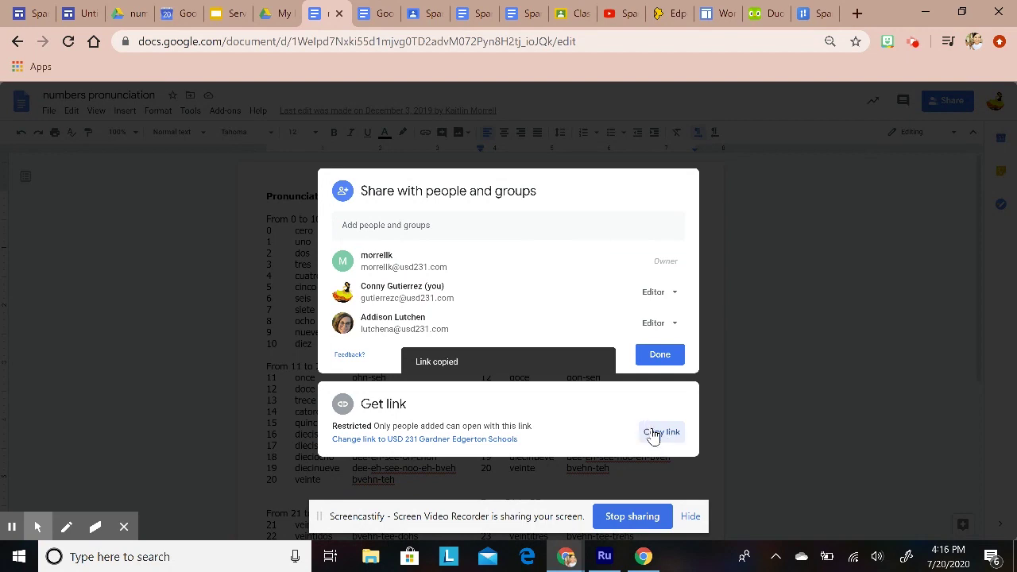
click(88, 10)
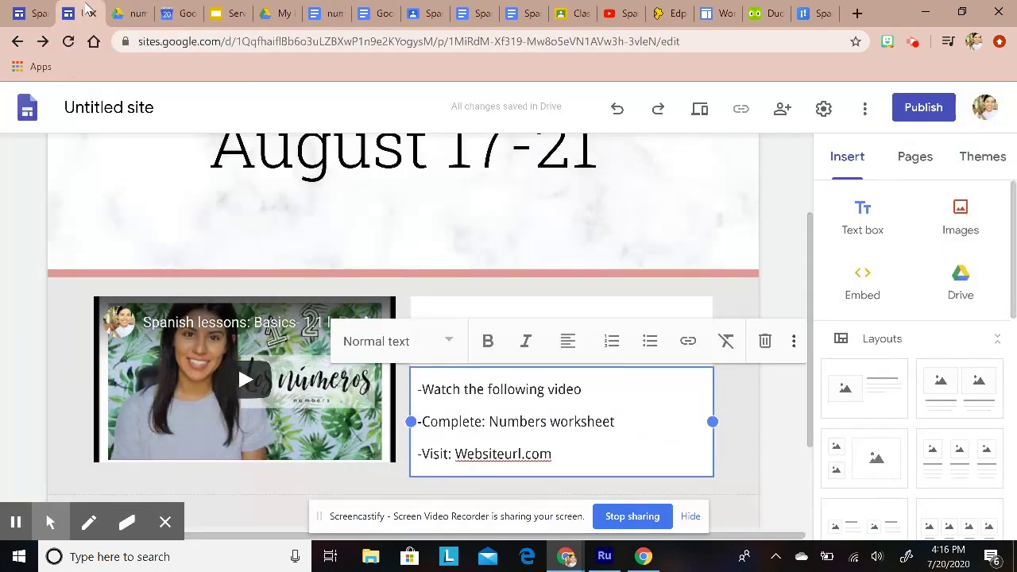
Step: Select 'Numbers worksheet' and paste the worksheet's address as its link
click(518, 421)
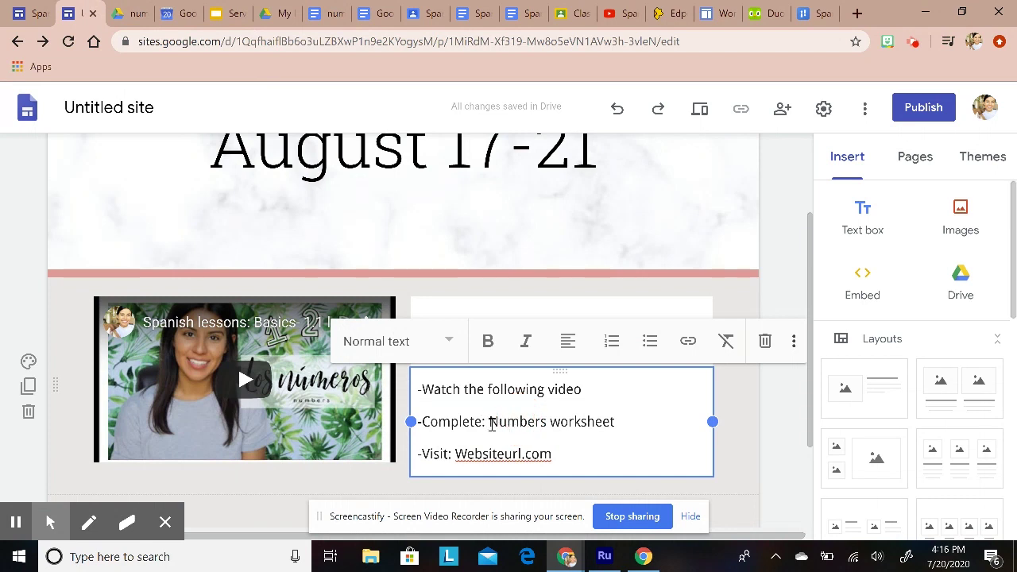
drag(489, 422, 625, 435)
click(549, 421)
drag(489, 421, 615, 423)
click(688, 344)
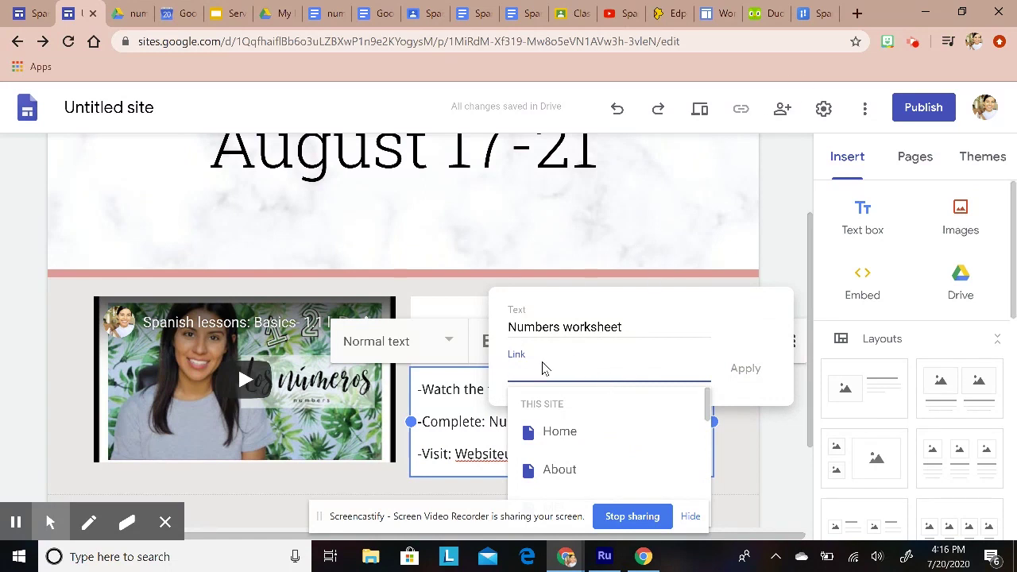
right_click(540, 371)
click(580, 243)
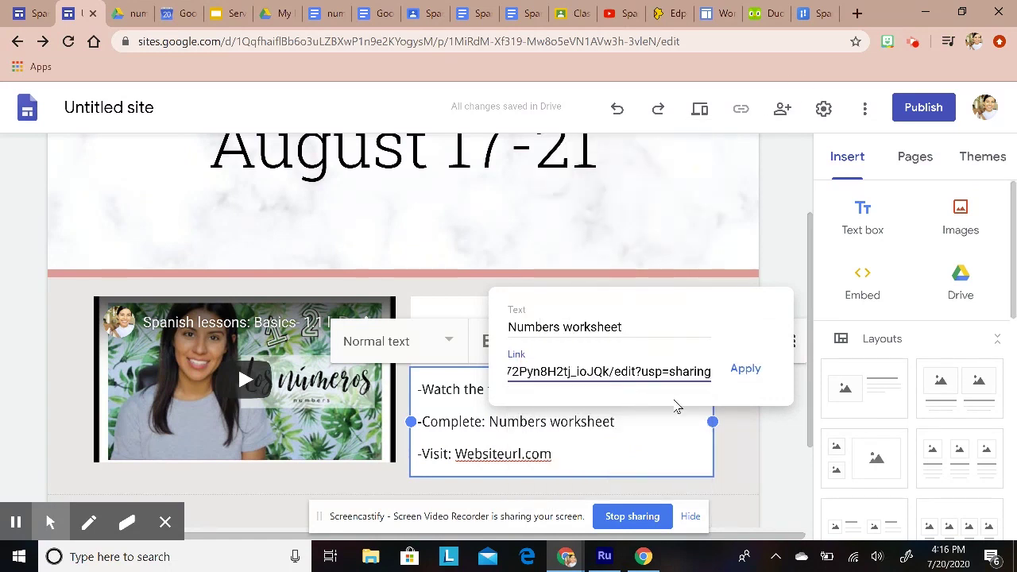
Step: Replace the link's 'edit?usp=sharing' ending with 'copy' and apply it
drag(616, 373, 711, 370)
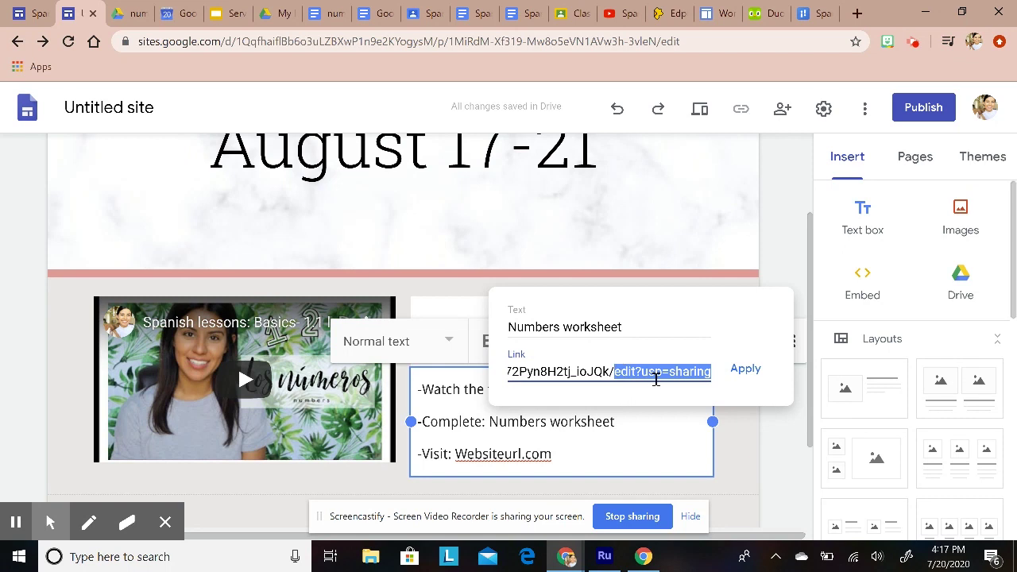
key(BackSpace)
text(cop)
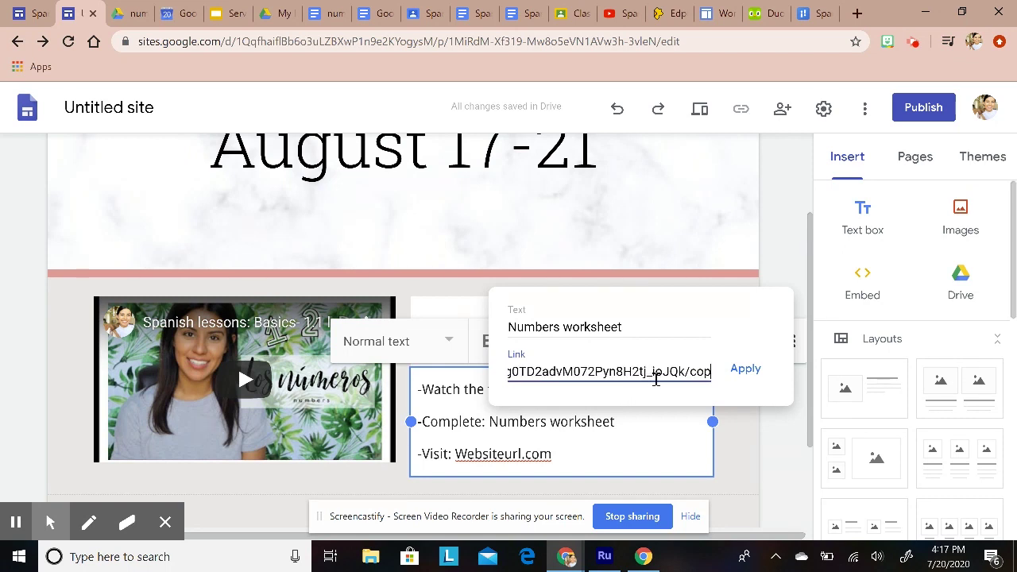
text(y)
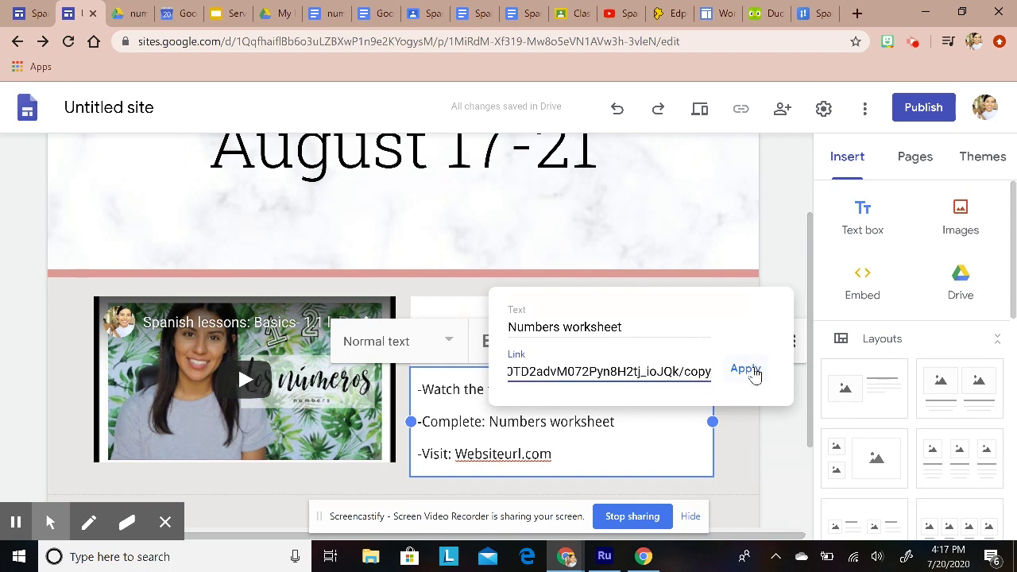
click(747, 369)
click(769, 402)
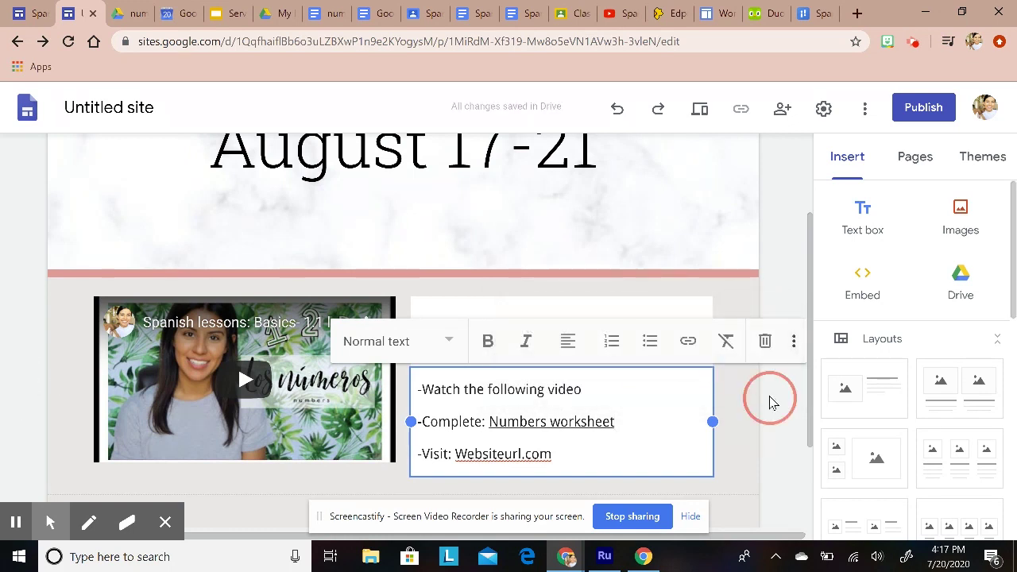
click(553, 420)
Step: Test the Numbers worksheet link's Copy document page, then return to the site without copying
click(564, 455)
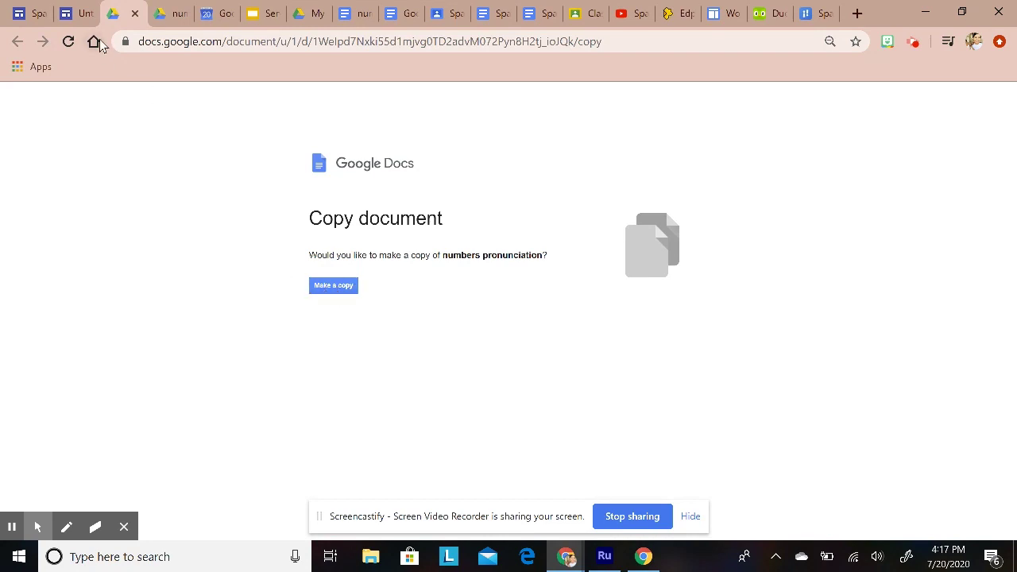
click(81, 14)
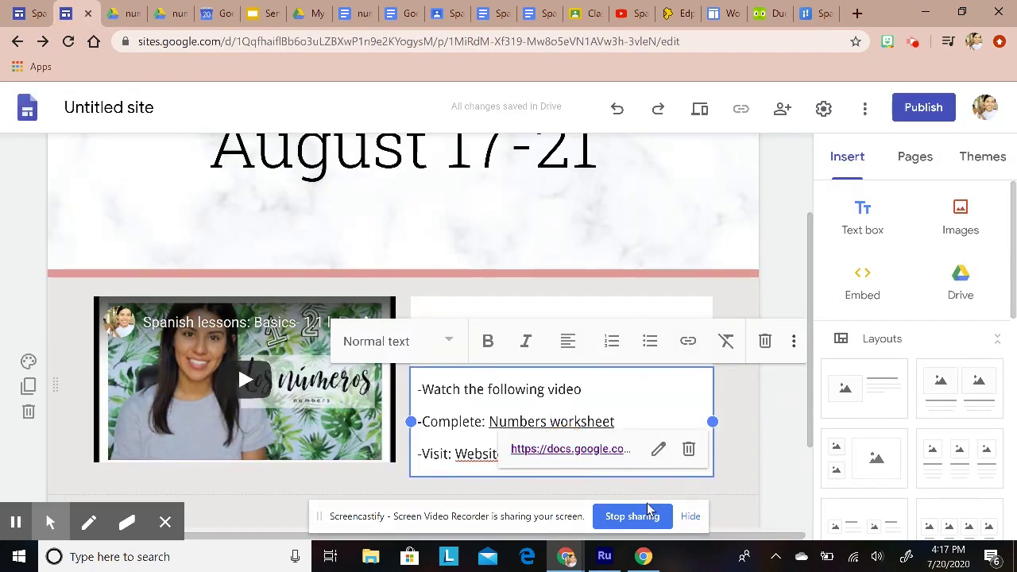
click(767, 425)
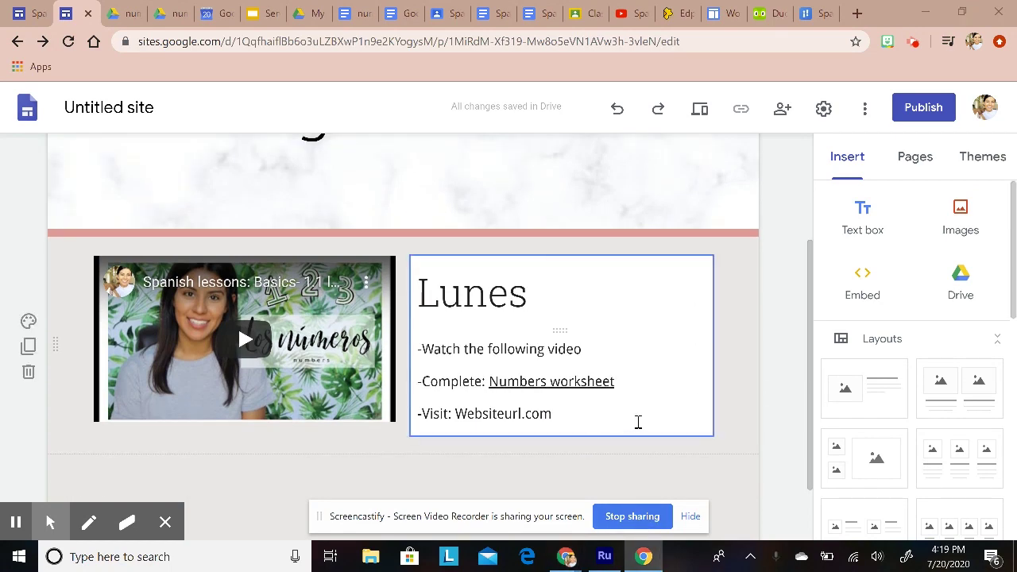
scroll(638, 421, up, 2)
scroll(638, 424, down, 3)
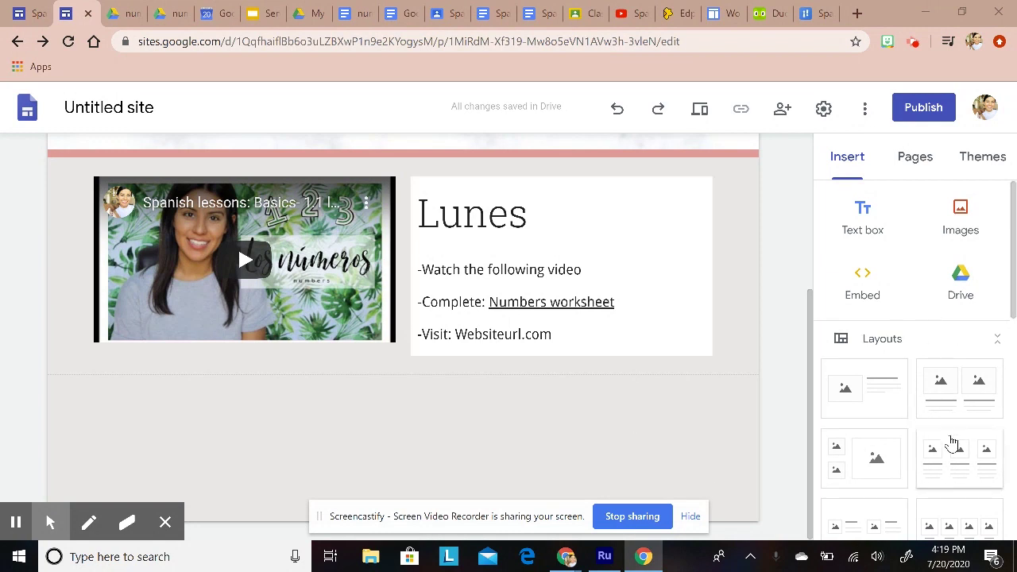
scroll(937, 445, down, 1)
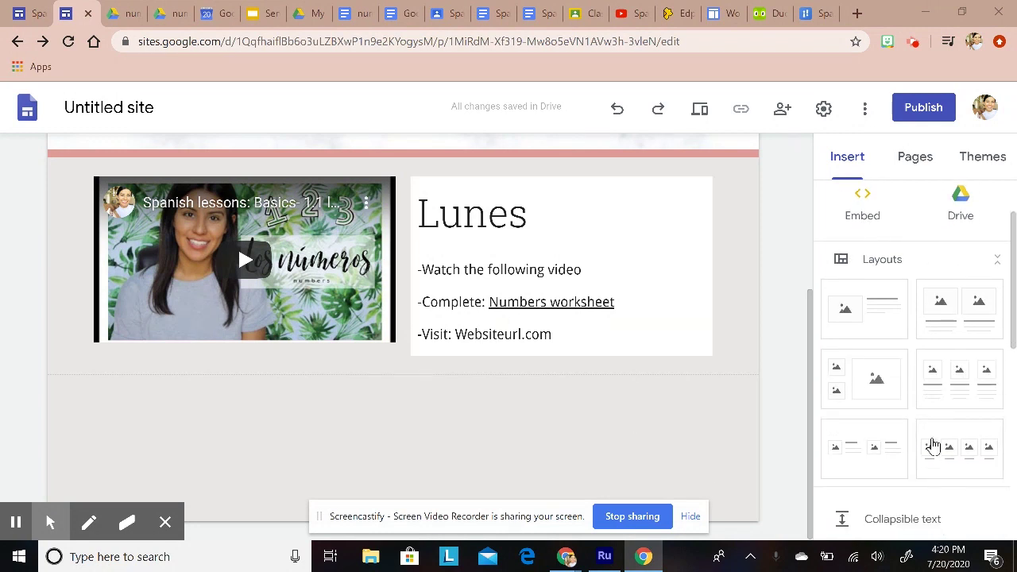
Step: Add a two-image section and embed the Virtual Classroom slides from Drive in its left box
click(965, 312)
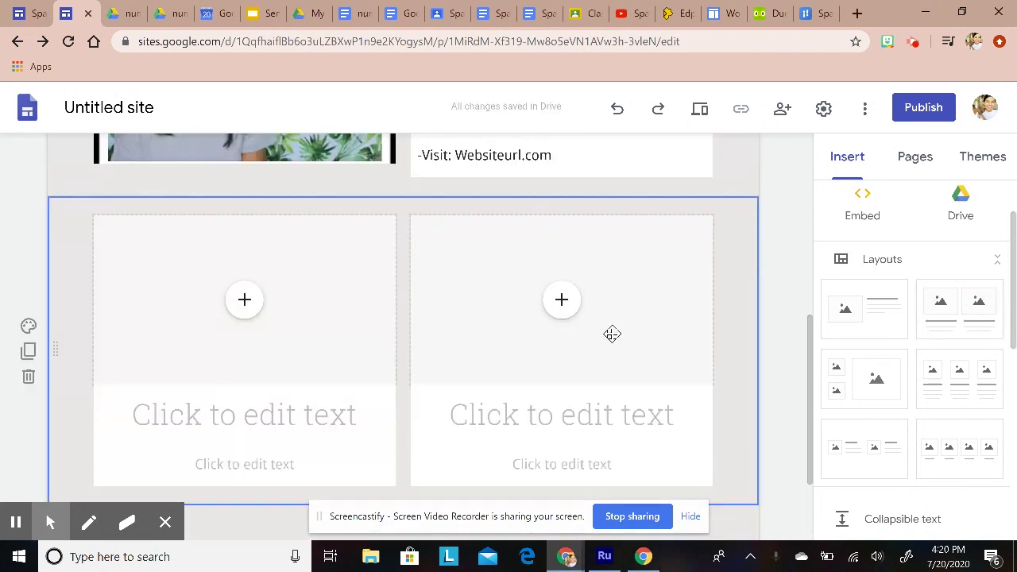
scroll(465, 398, down, 1)
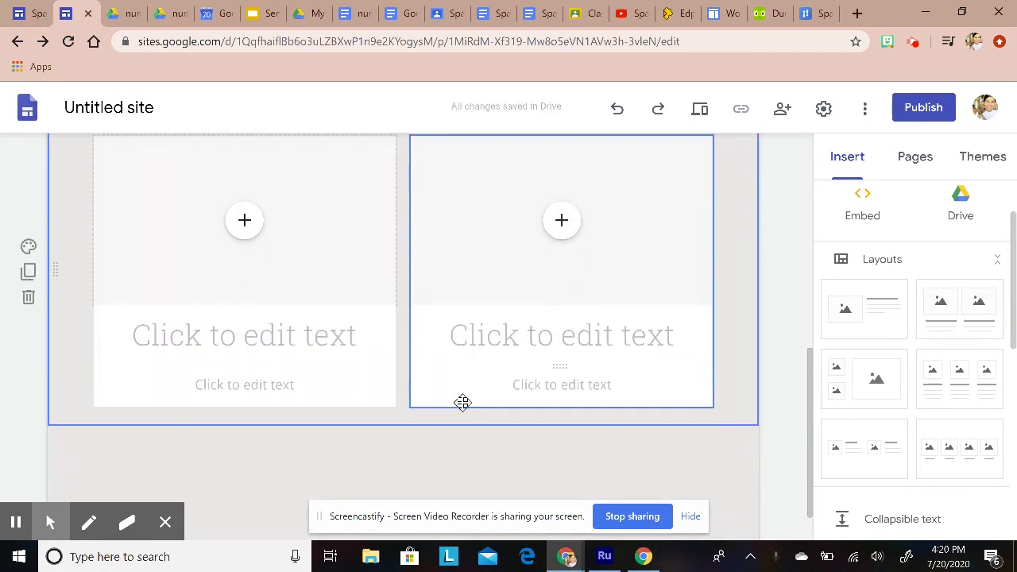
scroll(397, 390, up, 2)
click(244, 379)
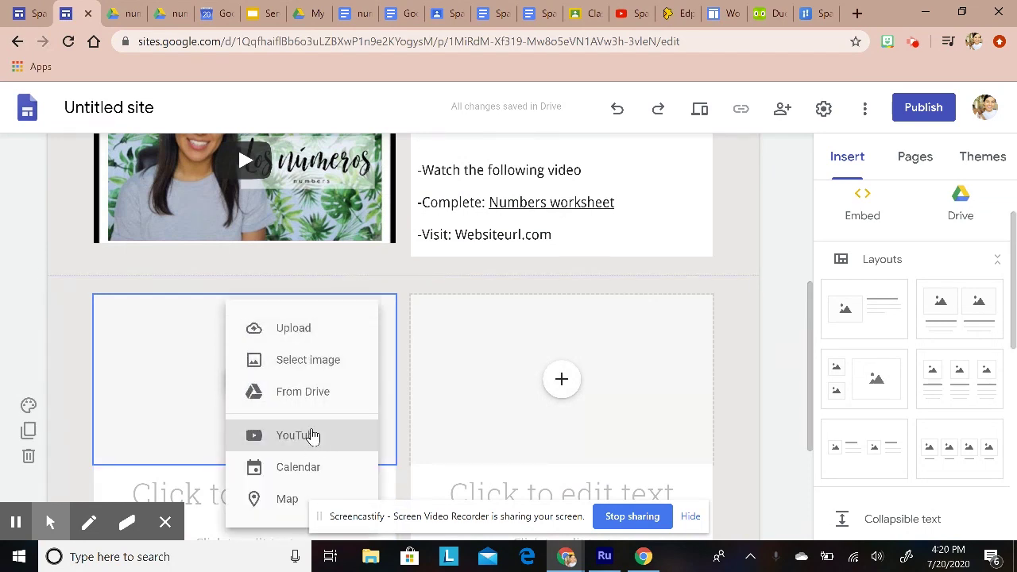
click(318, 391)
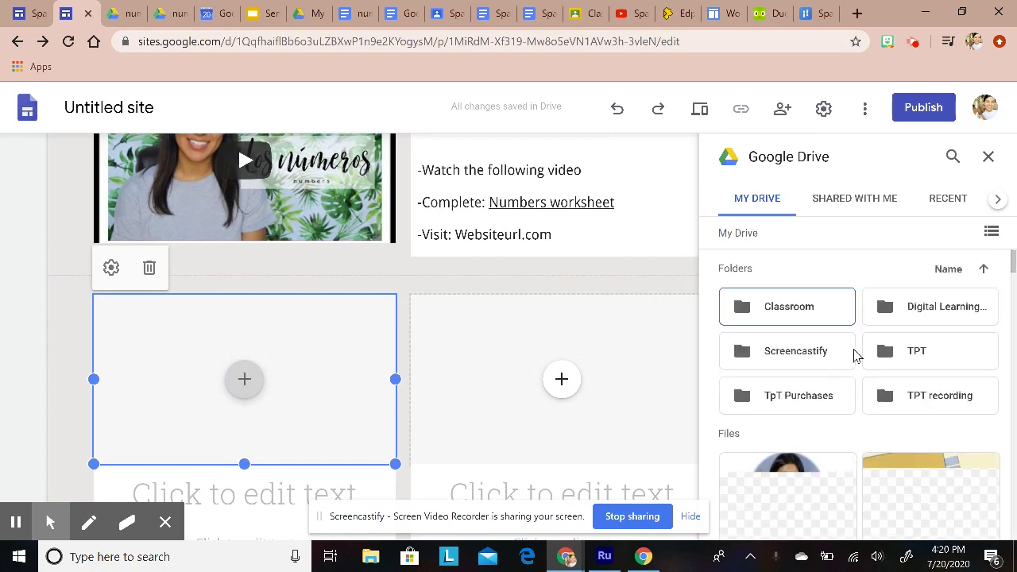
scroll(919, 286, down, 2)
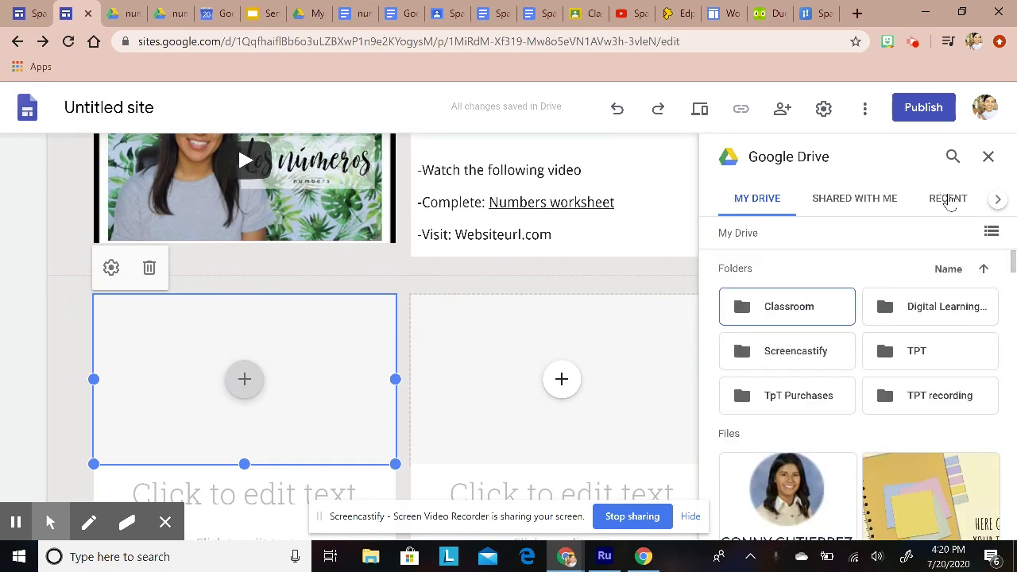
click(944, 200)
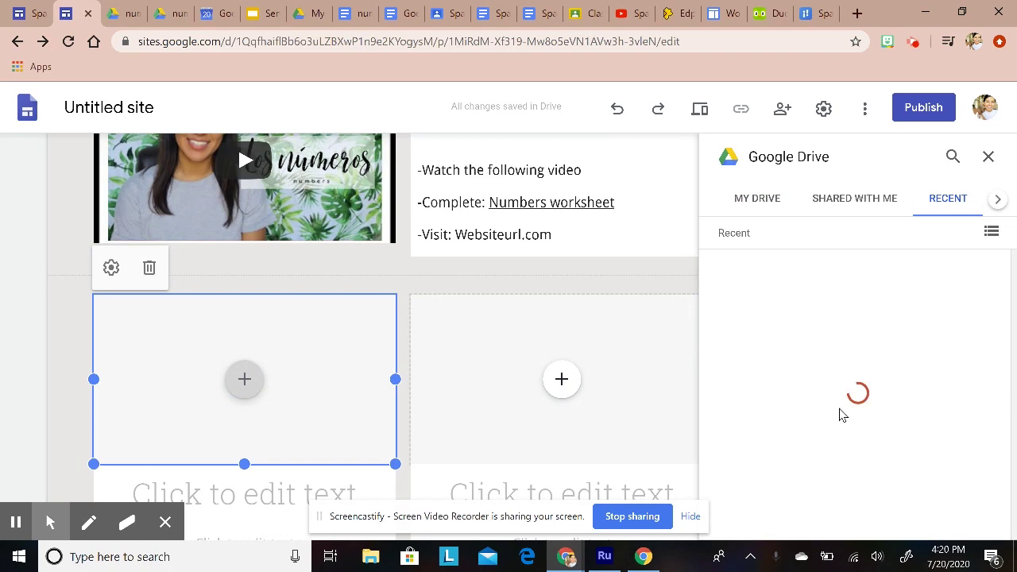
scroll(874, 361, down, 5)
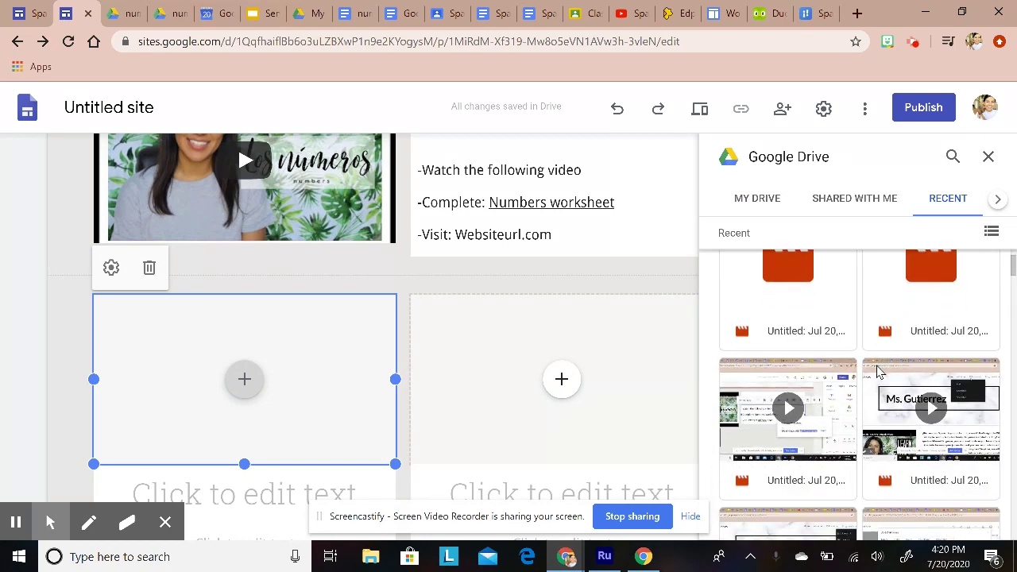
scroll(880, 374, up, 5)
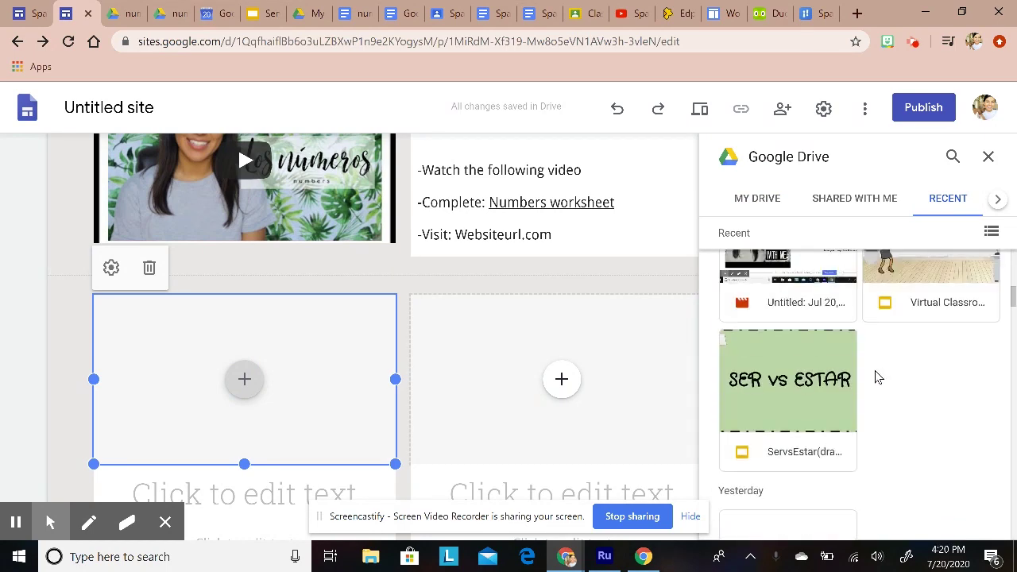
click(917, 382)
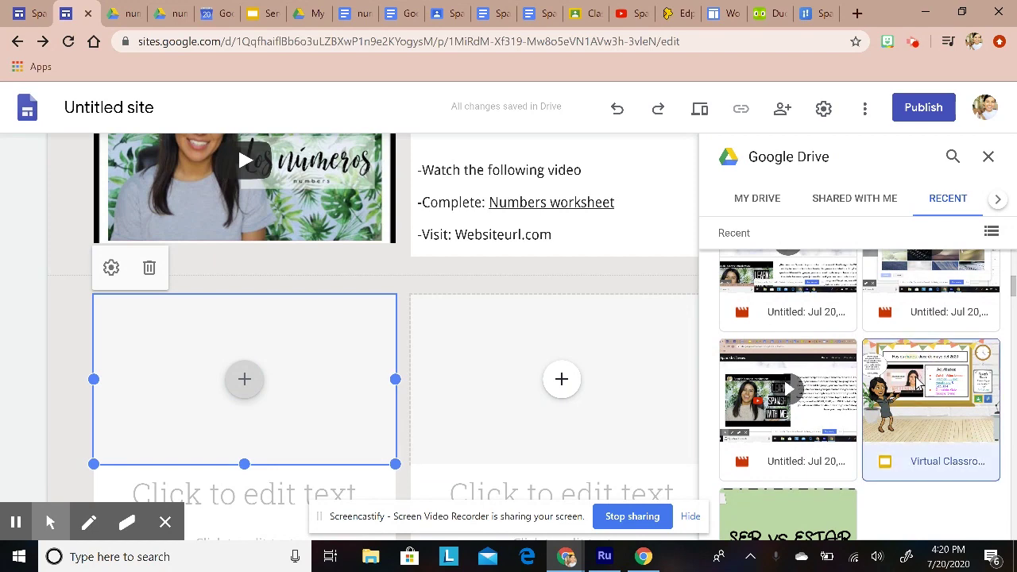
click(978, 521)
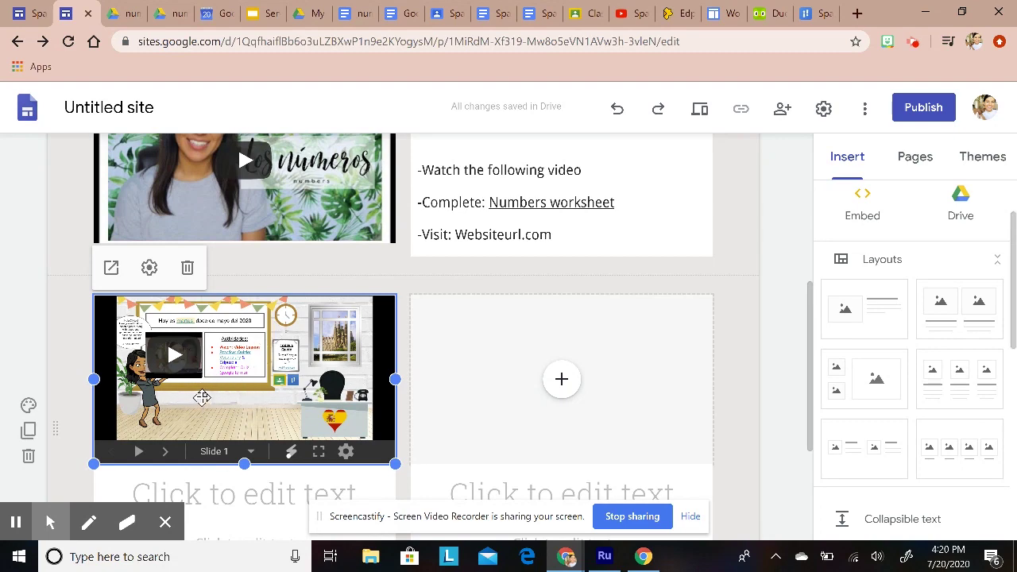
Step: Paste 'Review slides and complete assignments within the slides using the links provided.' into the left heading
scroll(488, 288, up, 2)
click(472, 262)
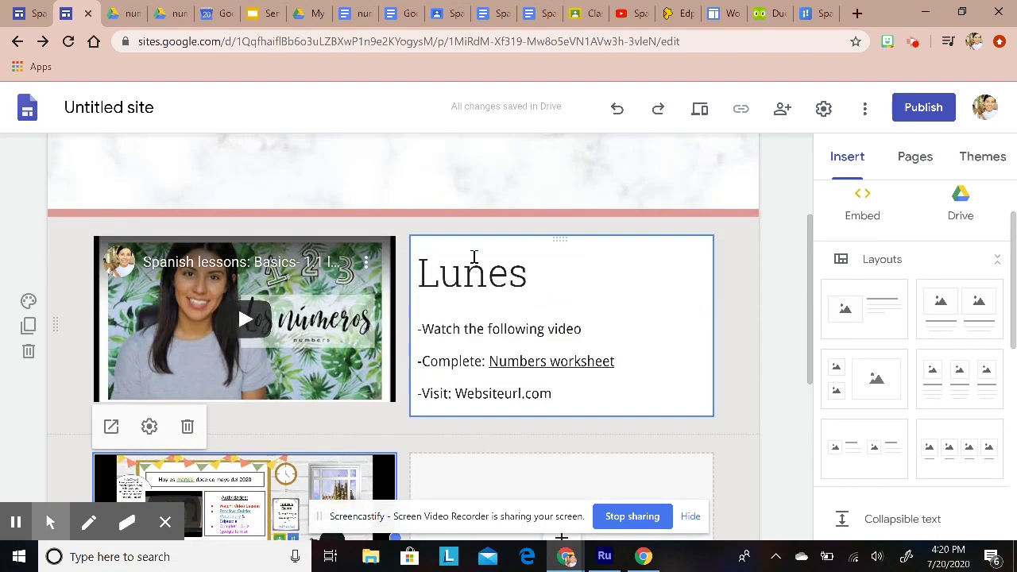
click(464, 310)
click(456, 363)
click(456, 390)
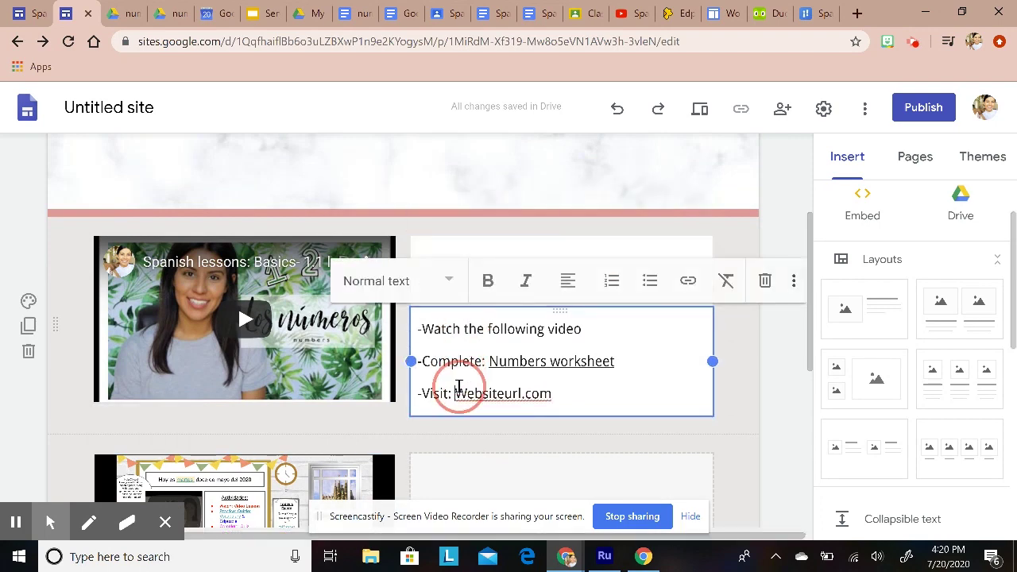
scroll(589, 397, down, 3)
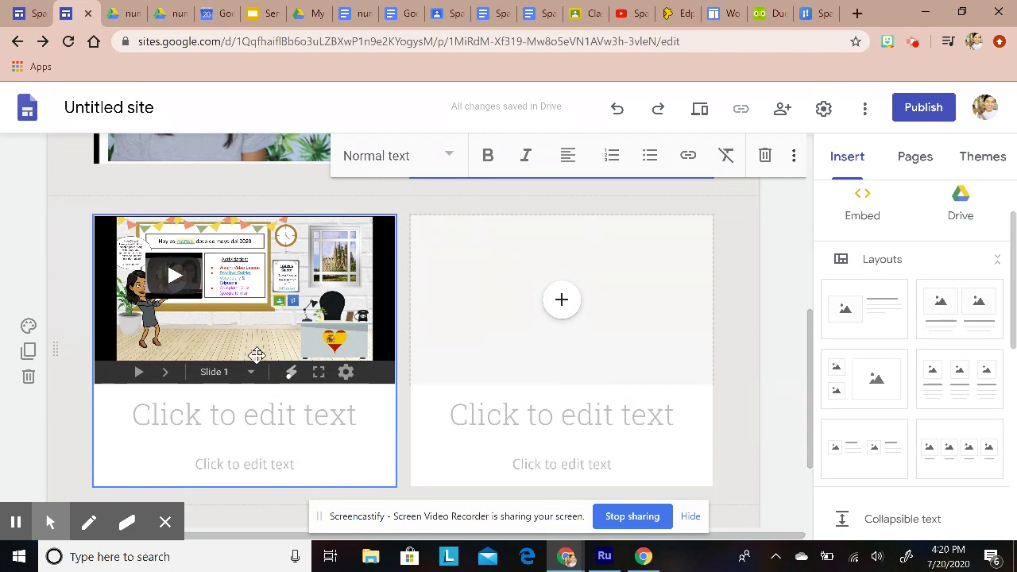
click(183, 401)
click(410, 285)
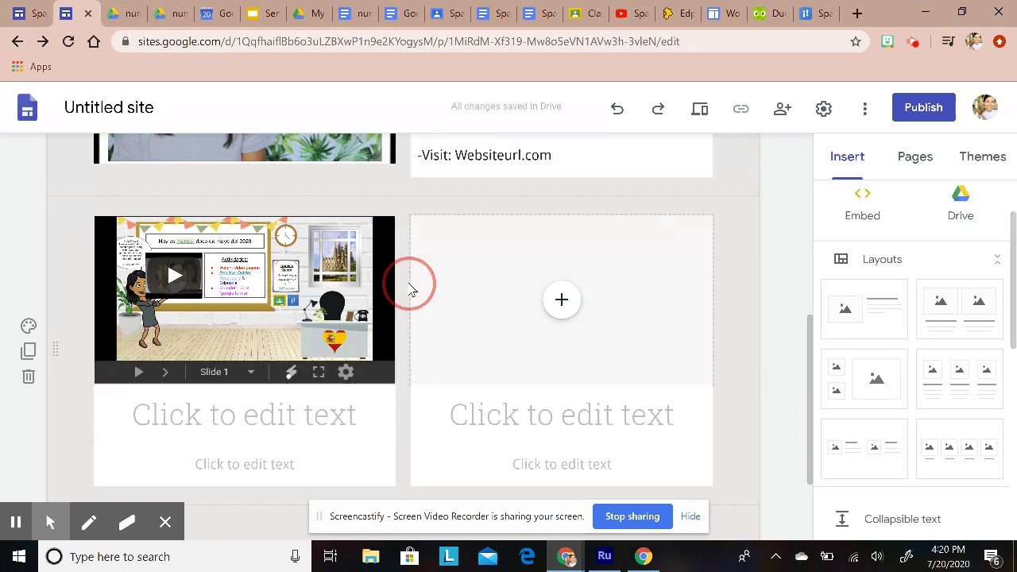
click(263, 418)
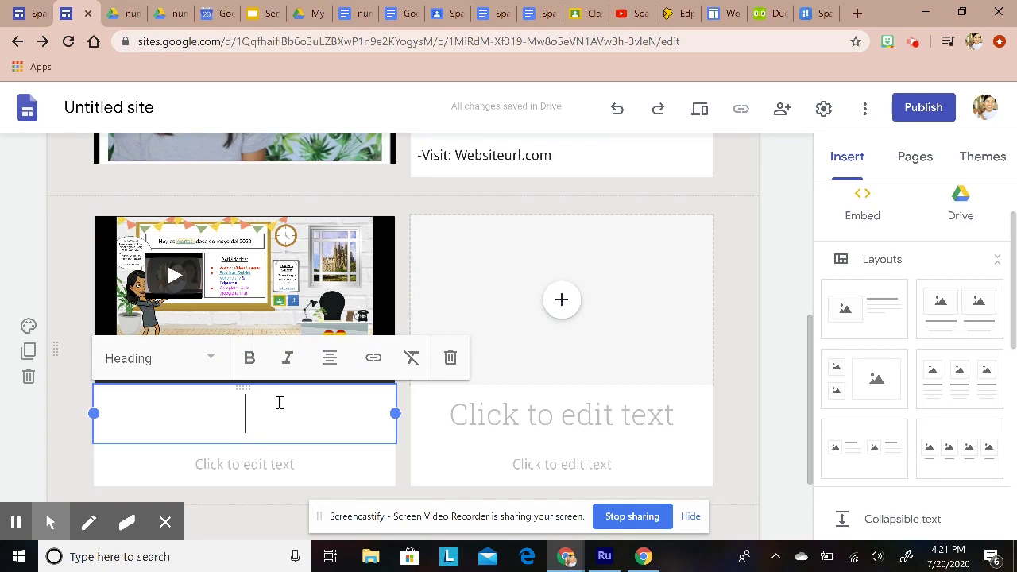
right_click(216, 417)
text(Review slides and complete assignments within the slides using the links provided.)
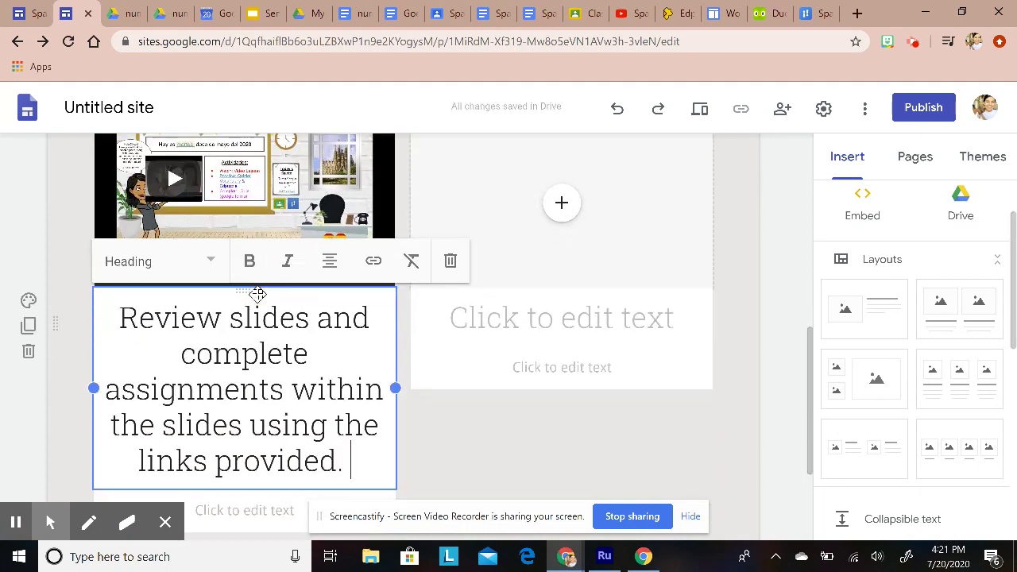
click(475, 450)
Step: Copy that sentence and paste it into the right column's heading
scroll(284, 480, down, 1)
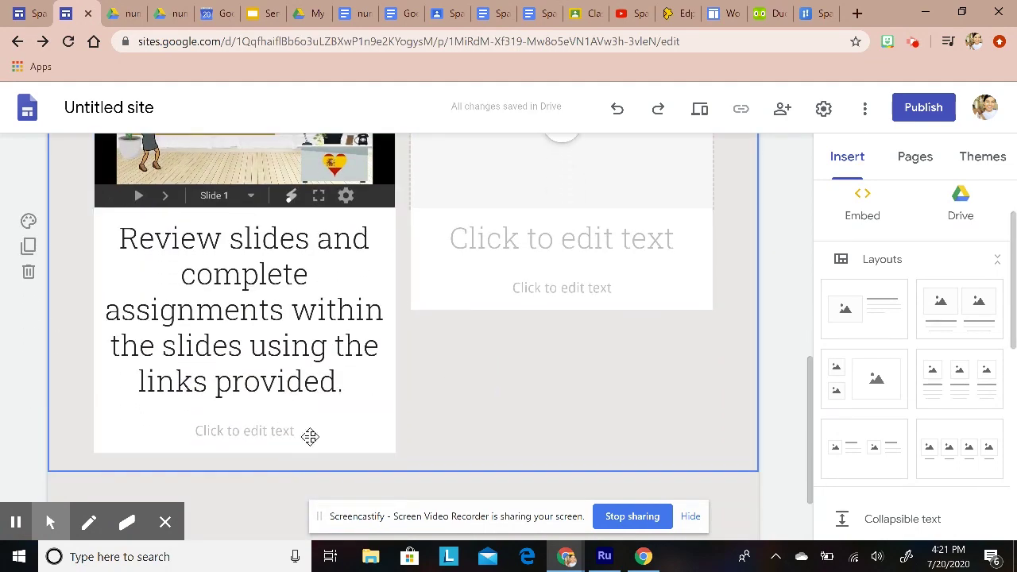
drag(347, 386, 119, 236)
right_click(147, 248)
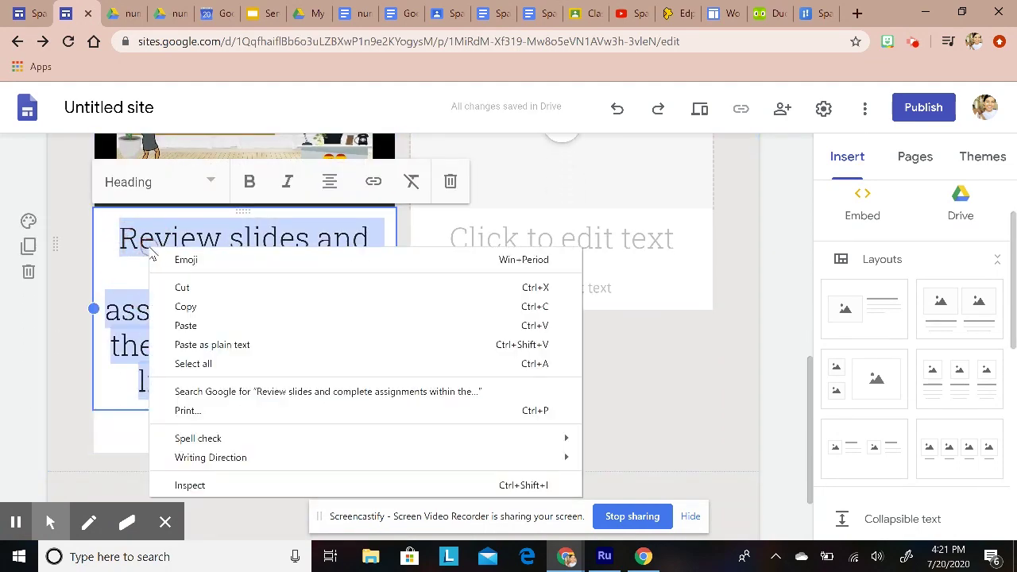
click(194, 306)
click(437, 266)
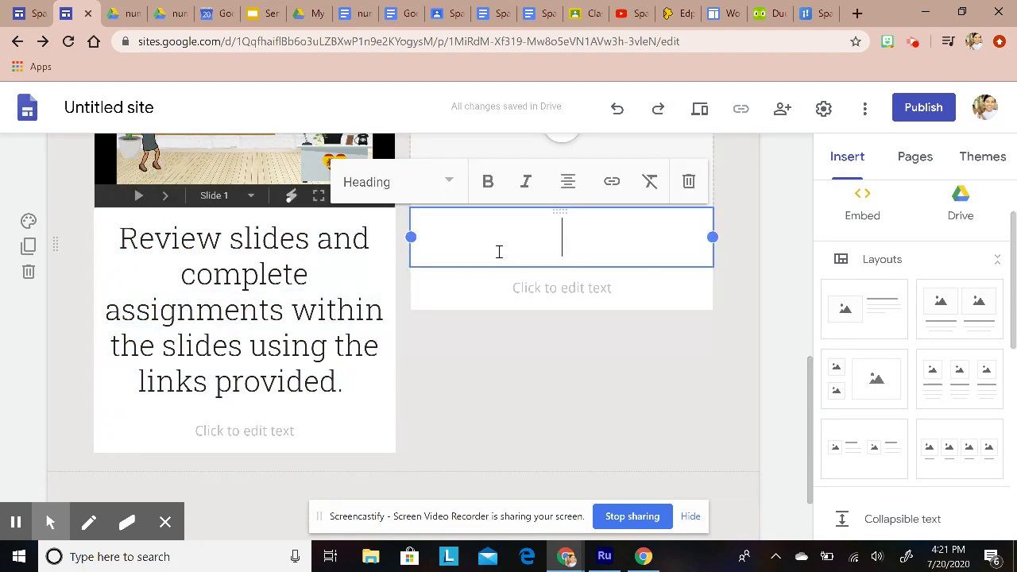
right_click(501, 249)
click(560, 371)
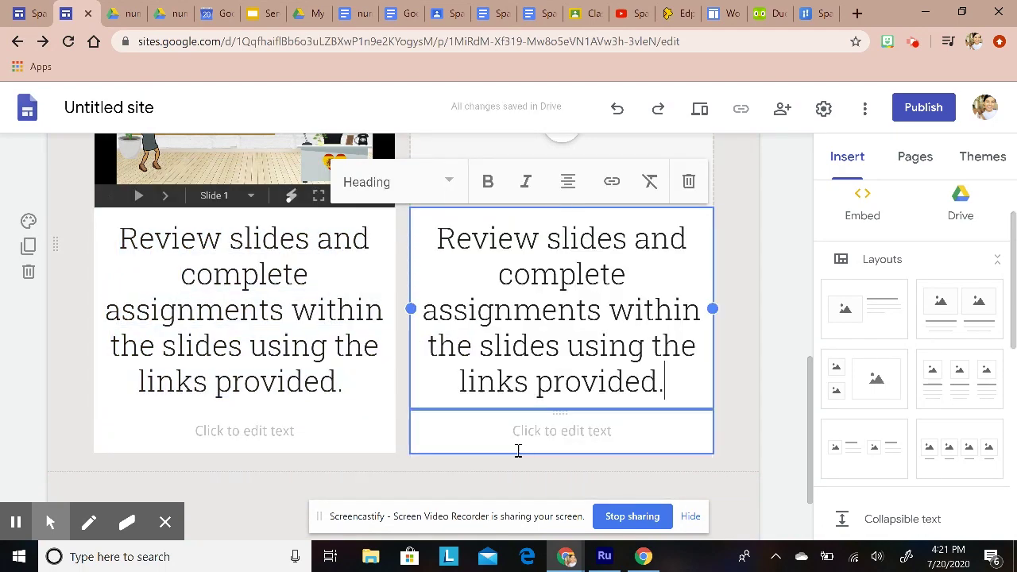
Step: Start filling the empty right slot with a file from Drive
scroll(477, 429, up, 1)
click(747, 190)
scroll(617, 318, up, 2)
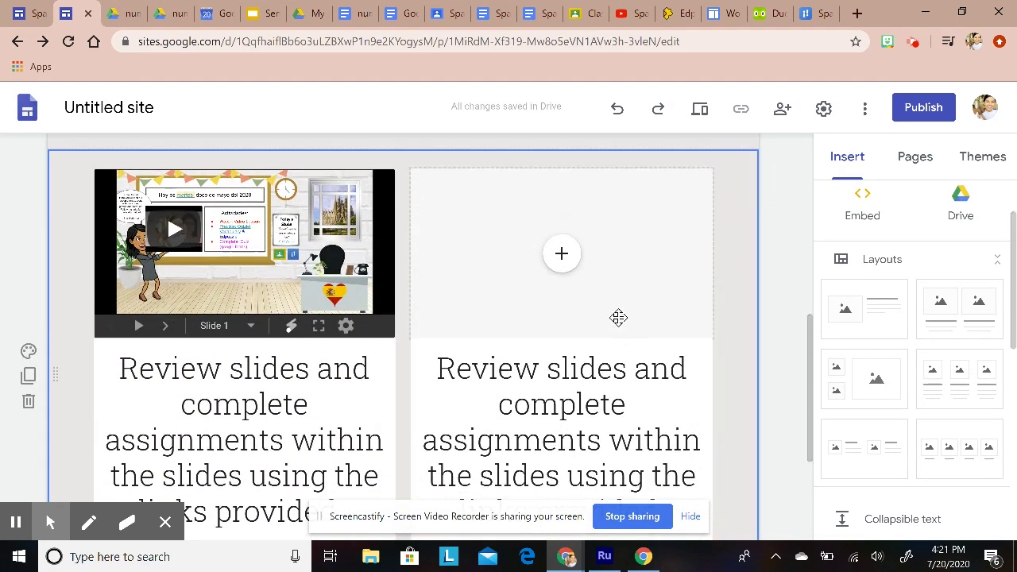
click(561, 361)
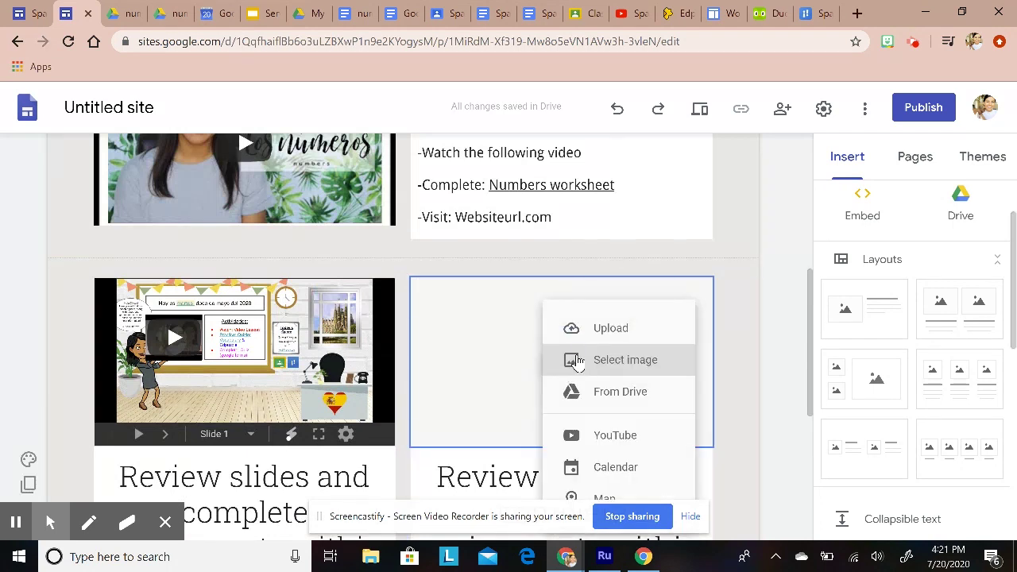
click(638, 389)
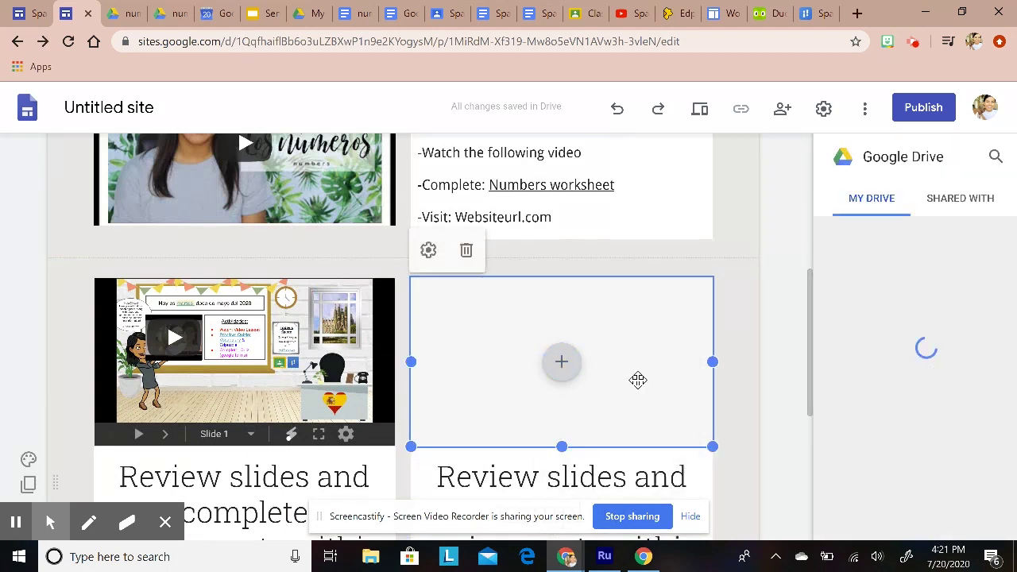
Step: Embed the SER vs ESTAR presentation from Drive's Recent files into the right slides slot
click(946, 202)
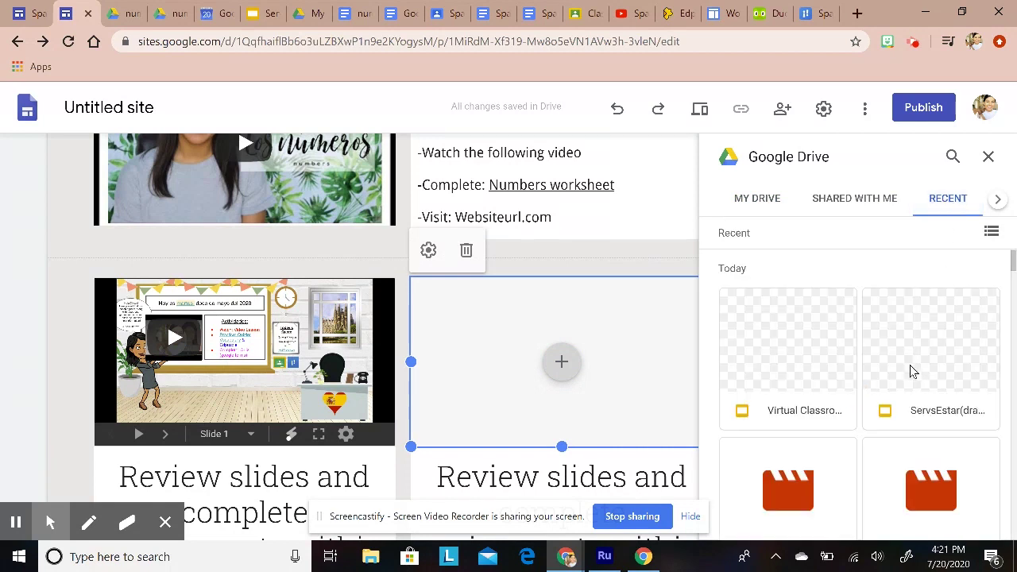
scroll(908, 363, down, 1)
scroll(918, 366, up, 1)
click(927, 349)
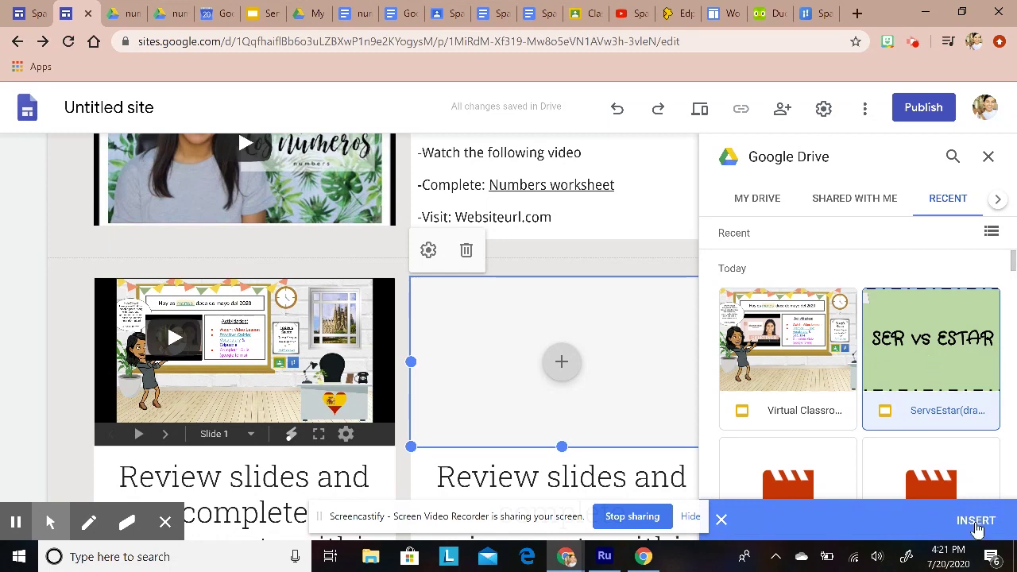
click(976, 522)
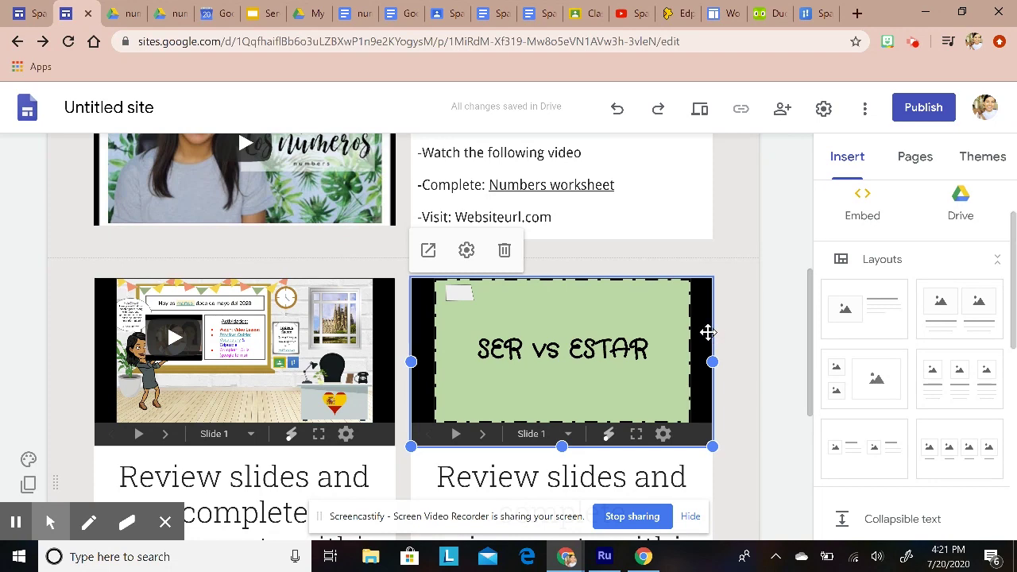
click(754, 332)
Step: Test the Numbers worksheet link in the Lunes text block, then close its tab
scroll(602, 417, up, 3)
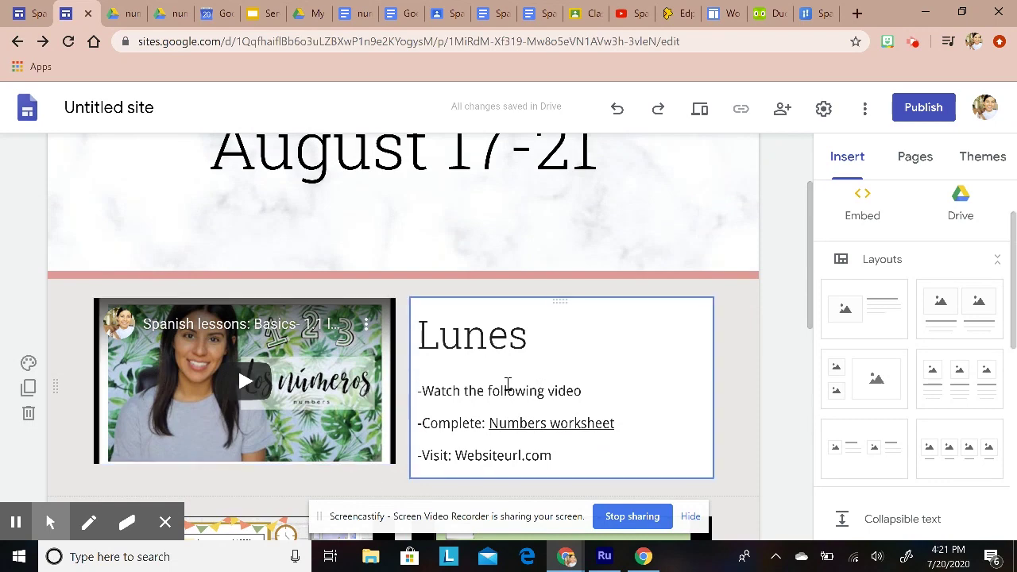
click(545, 388)
click(609, 417)
click(617, 453)
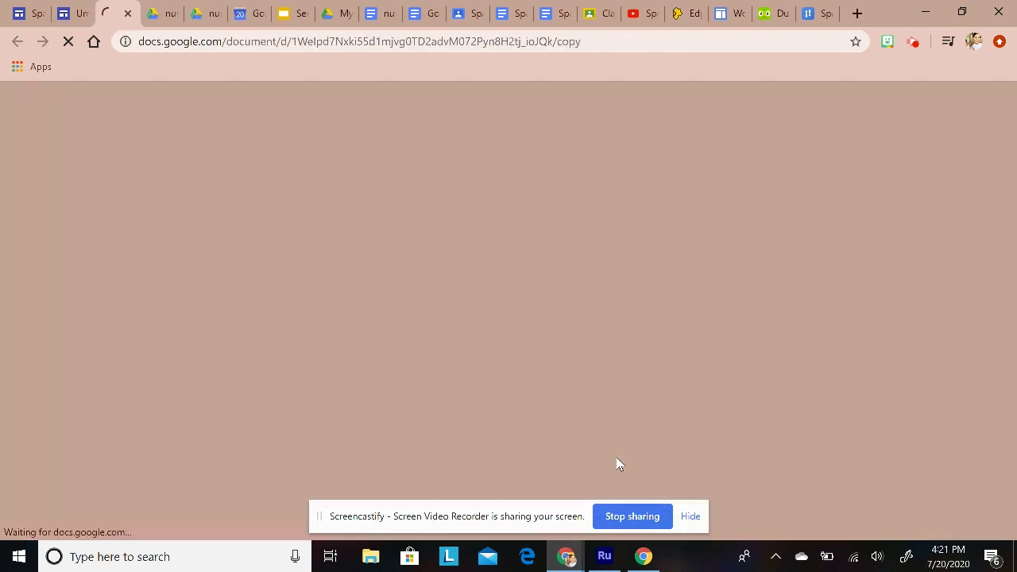
key(ctrl+w)
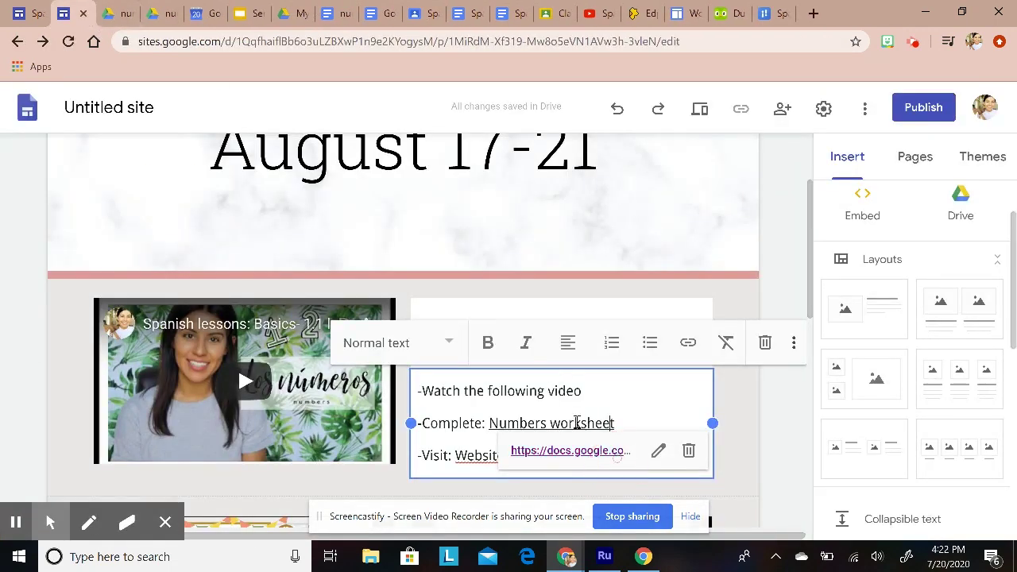
click(740, 399)
Step: Go to the S1 Spanish 1 page from the Assignments menu
scroll(295, 403, down, 4)
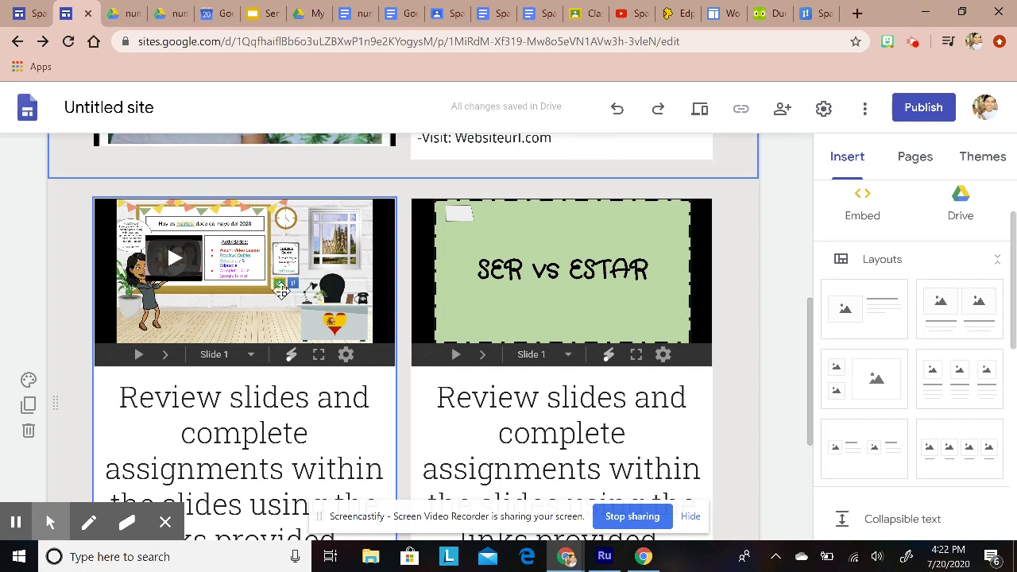
scroll(247, 353, down, 3)
scroll(333, 431, up, 10)
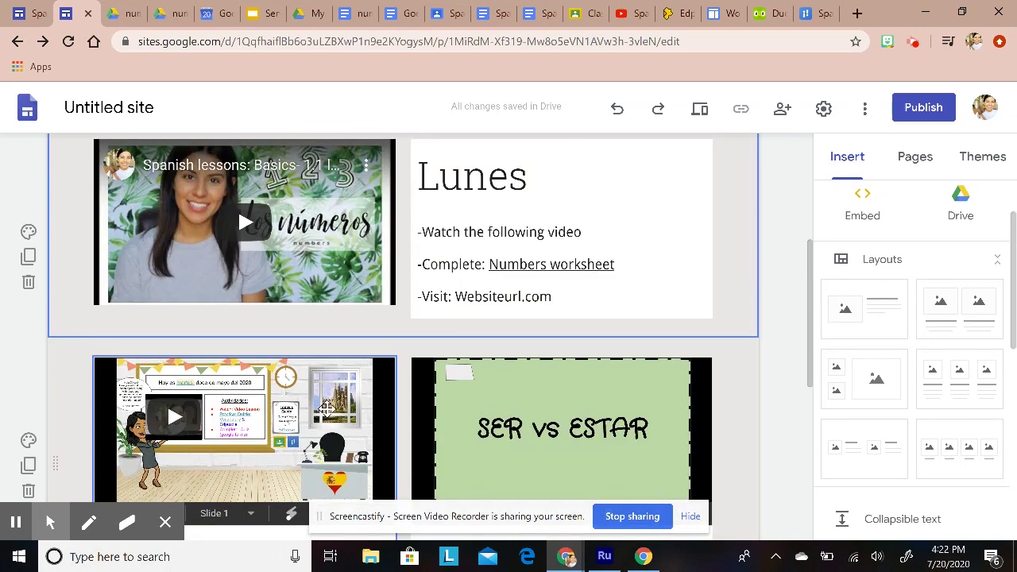
scroll(487, 370, down, 9)
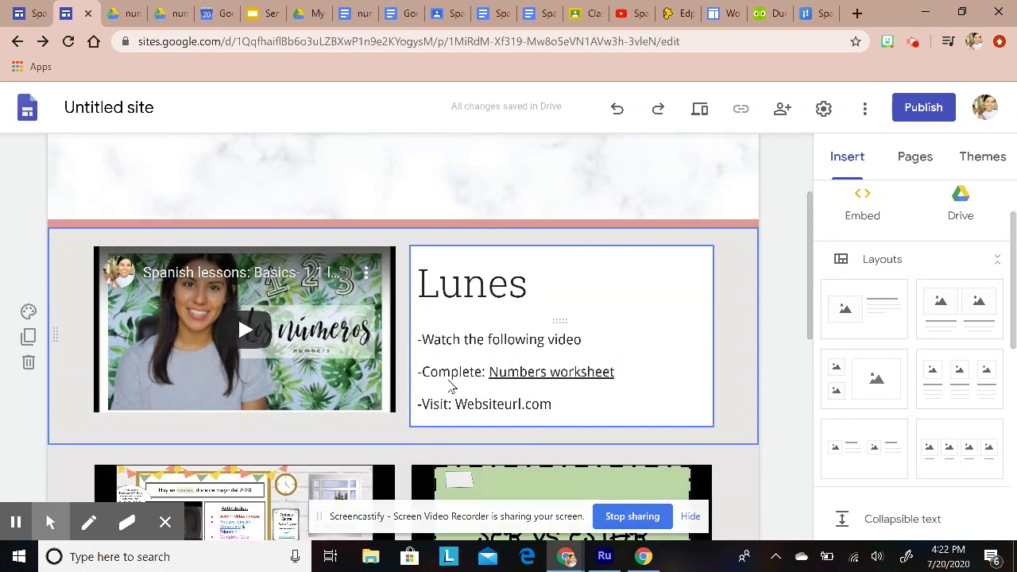
scroll(476, 398, up, 7)
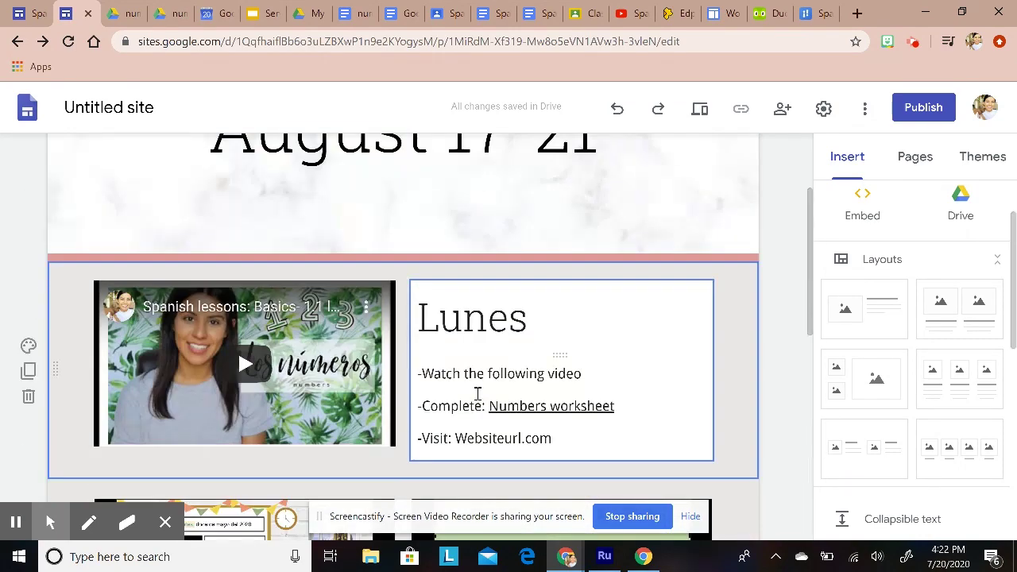
scroll(756, 390, up, 2)
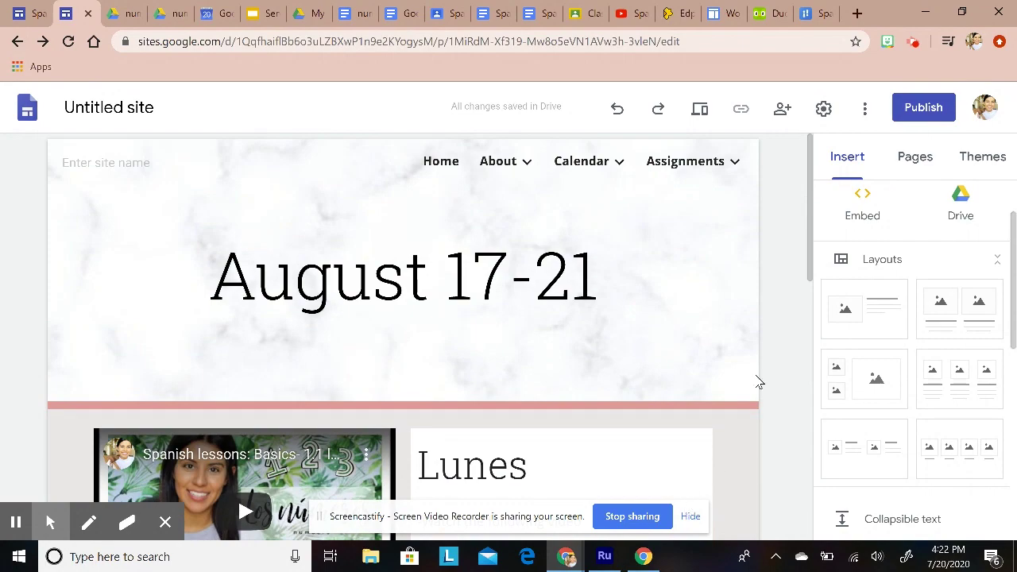
scroll(764, 305, down, 8)
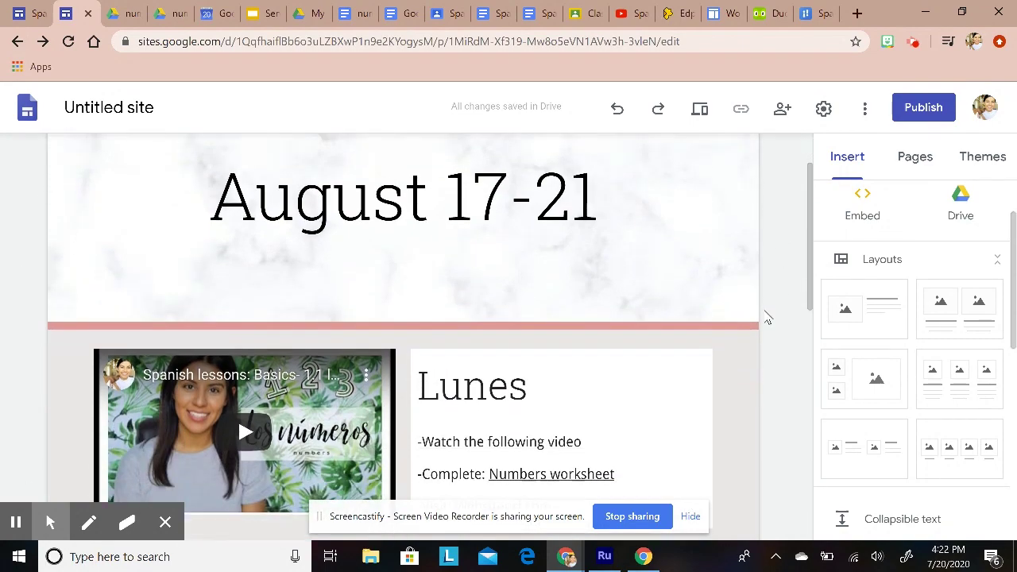
scroll(768, 318, up, 8)
mouse_move(683, 168)
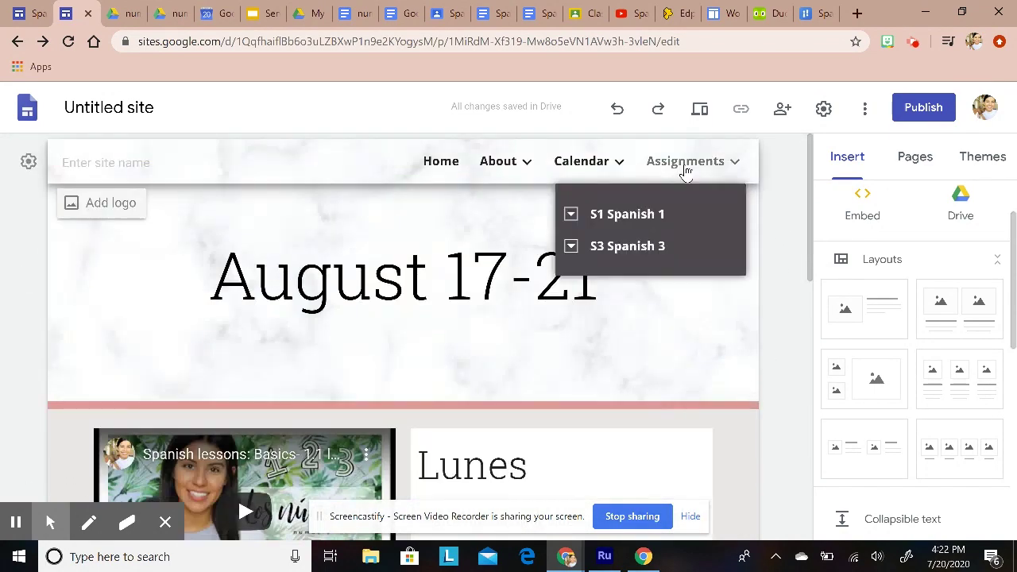
click(638, 219)
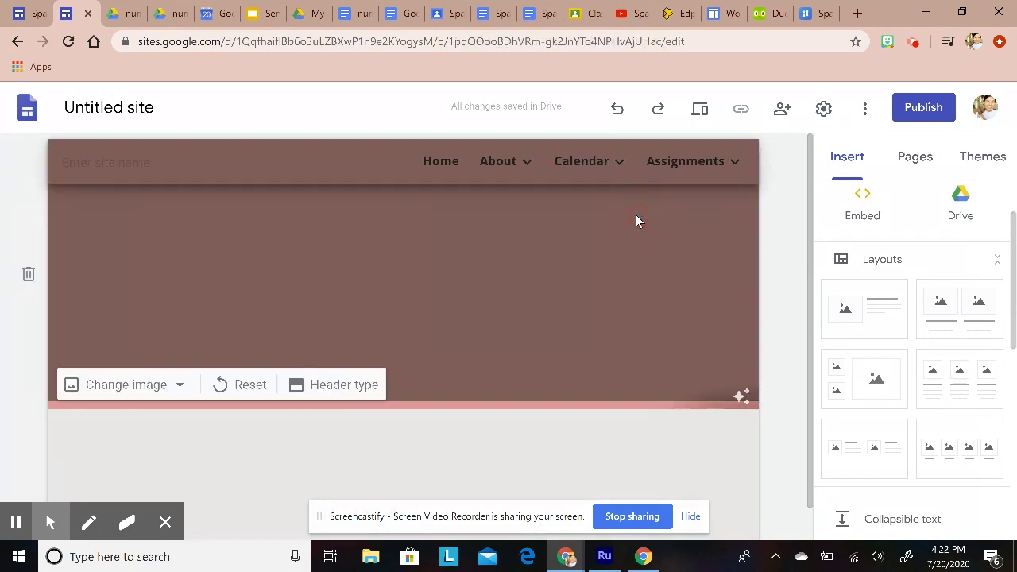
Step: Add a text box with the lines 'Week 1: August 17-21' and 'Week 2: August 24-28'
scroll(605, 429, down, 1)
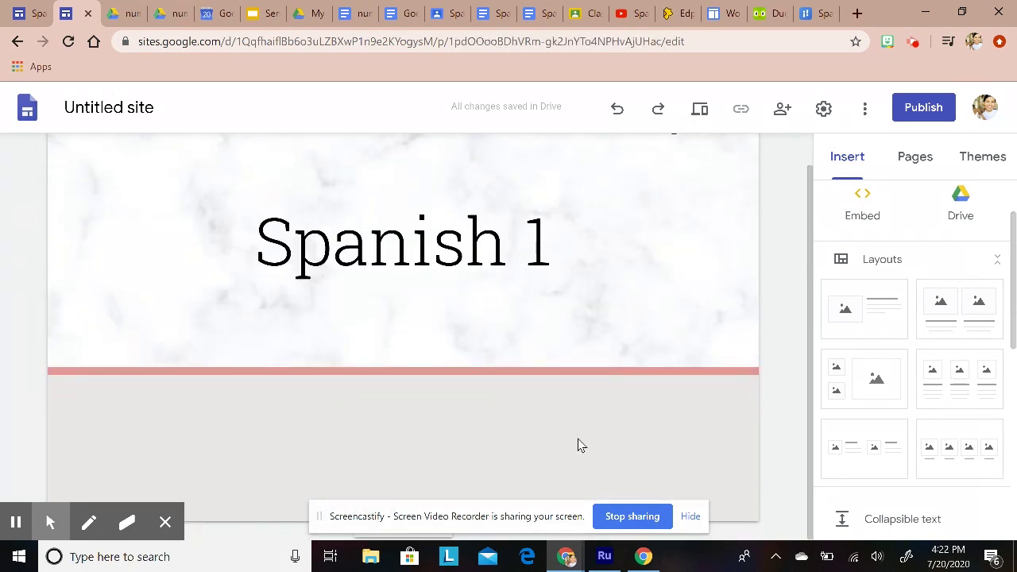
scroll(627, 353, up, 1)
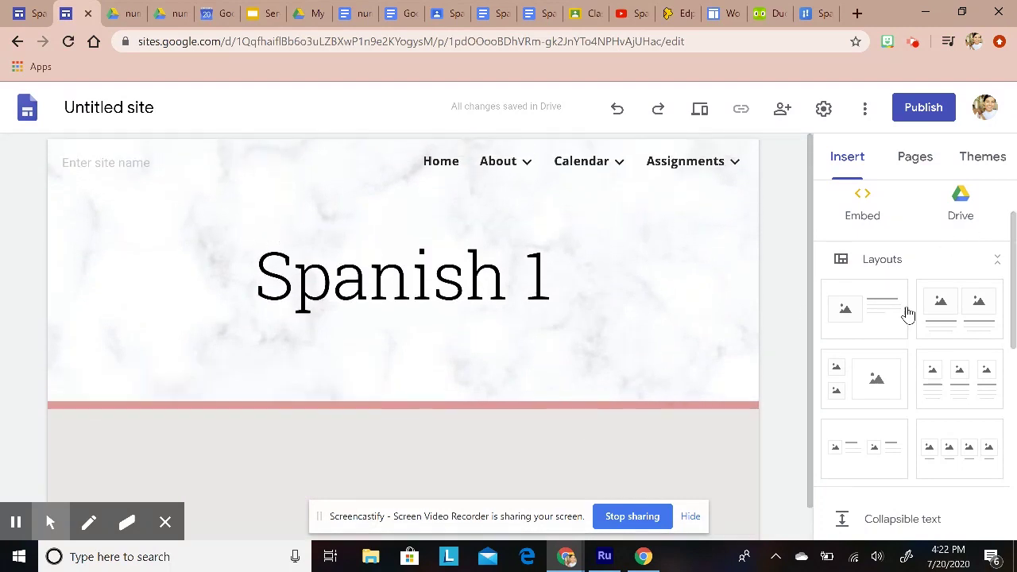
scroll(913, 326, up, 1)
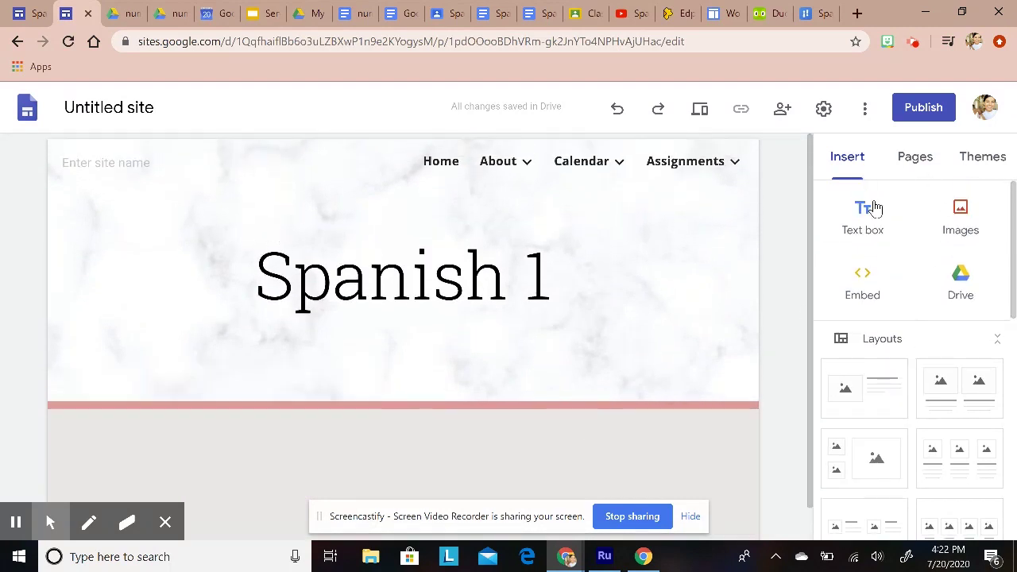
click(863, 237)
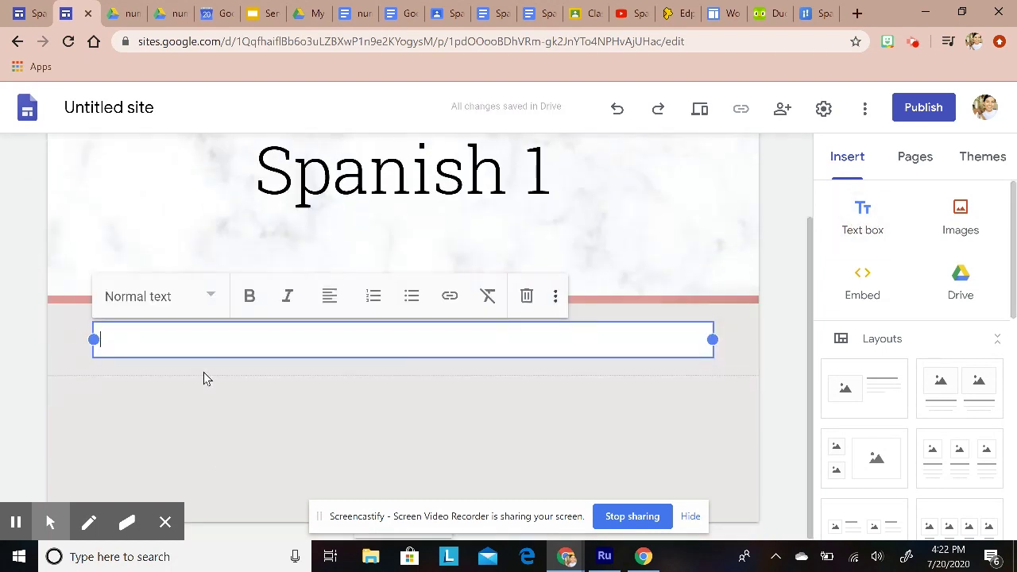
text(Wee)
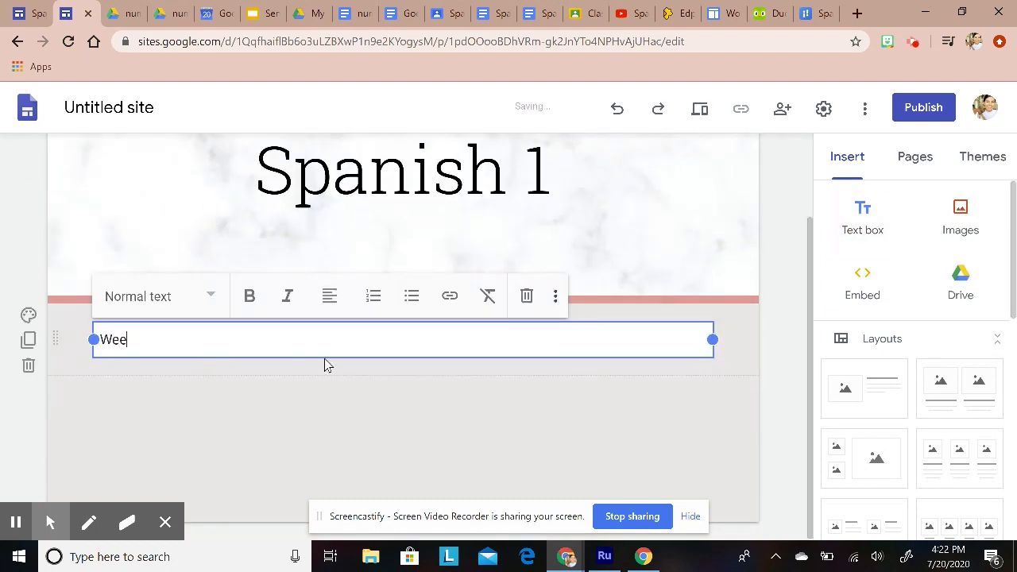
text(e 1: August)
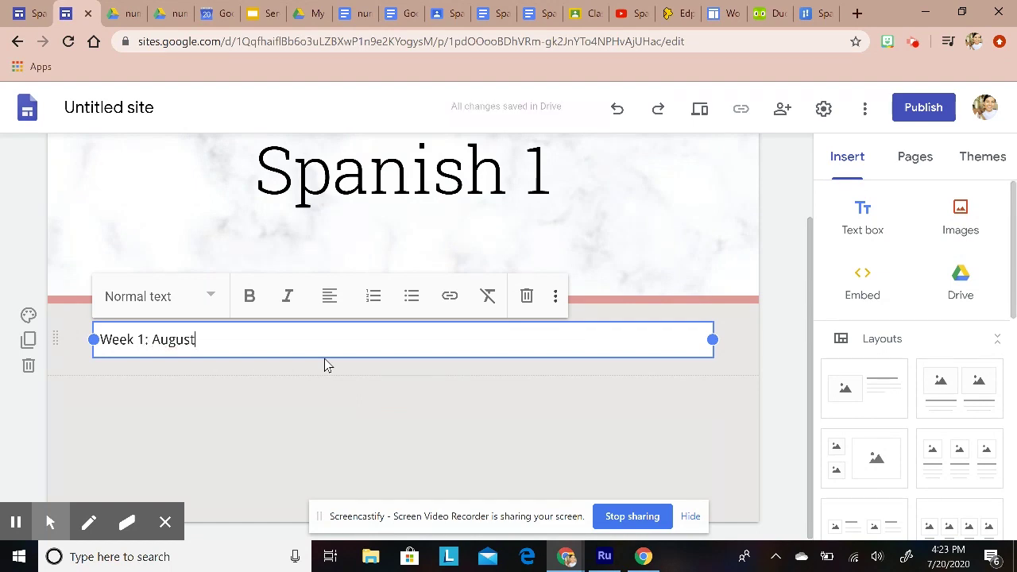
text( 17-2)
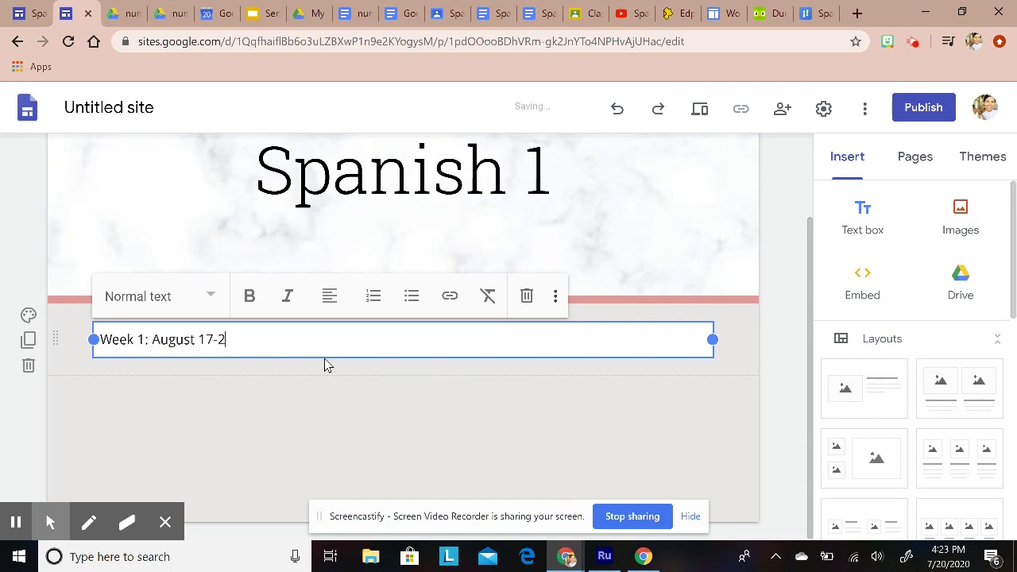
text(1)
key(Return)
text(We)
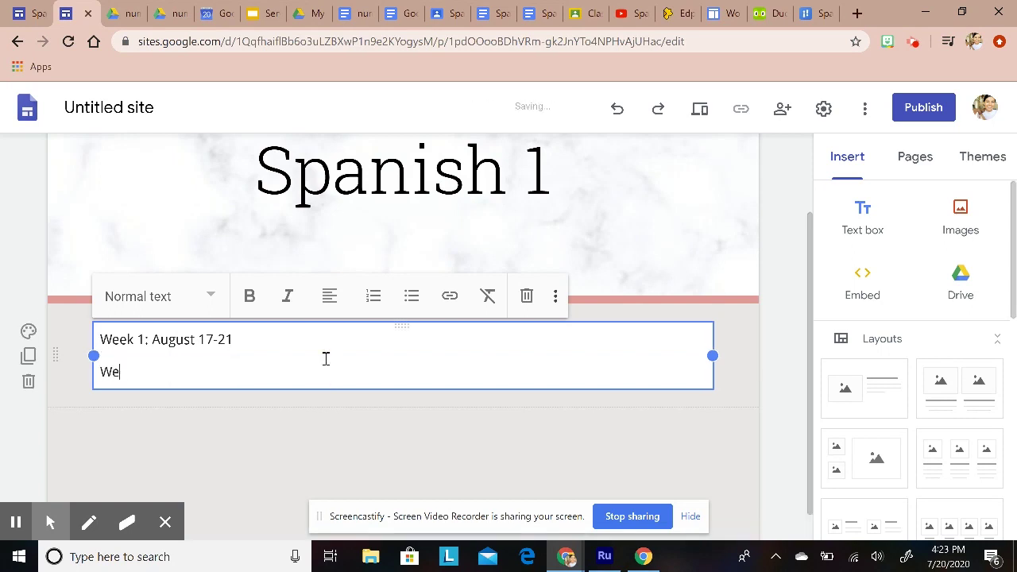
text(ek 2)
key(BackSpace)
text(: August 24-28)
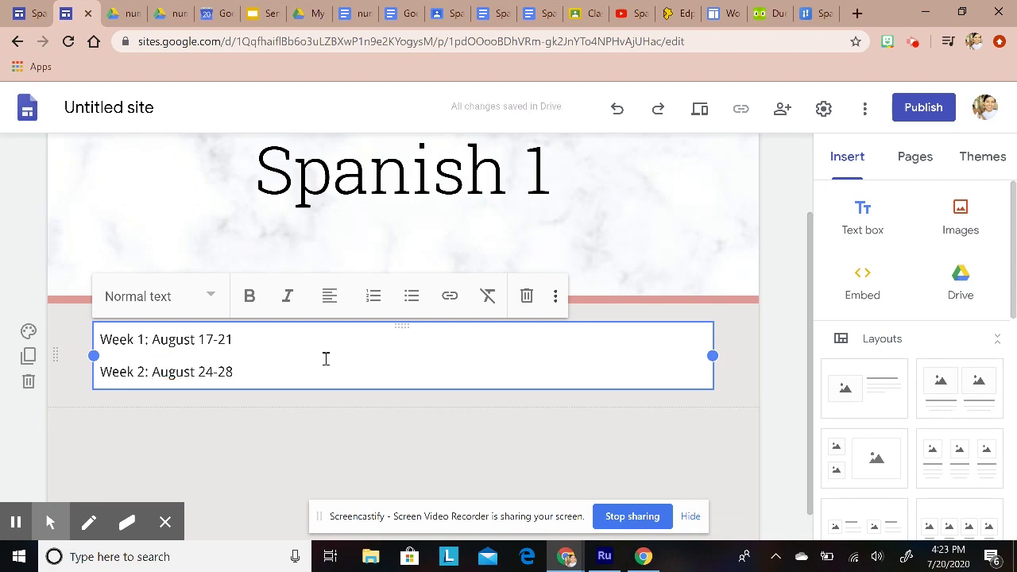
click(342, 429)
scroll(365, 386, up, 1)
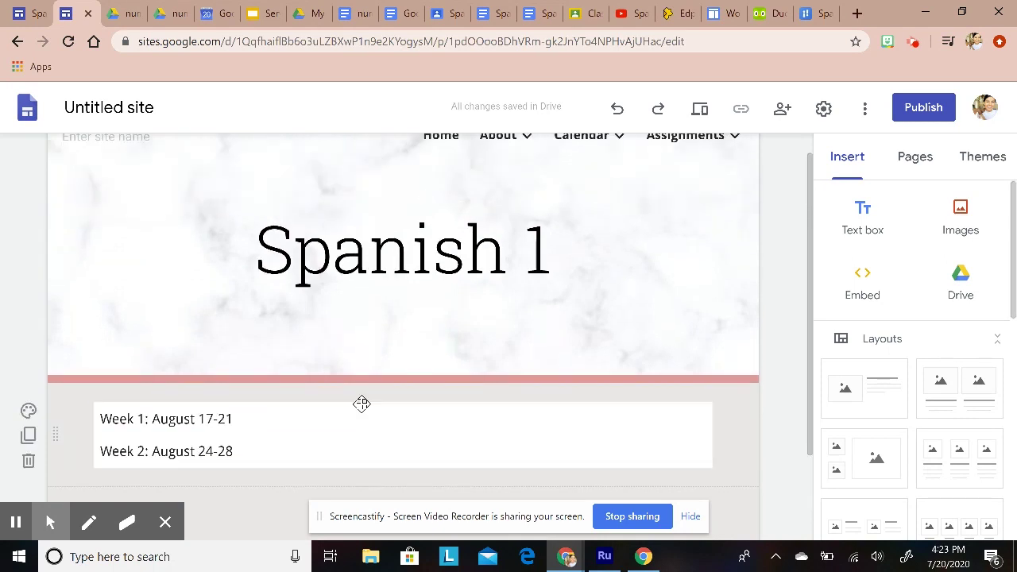
Step: Link the 'Week 1: August 17-21' line to the S1 August 17-21 page
scroll(361, 405, down, 1)
drag(241, 339, 91, 336)
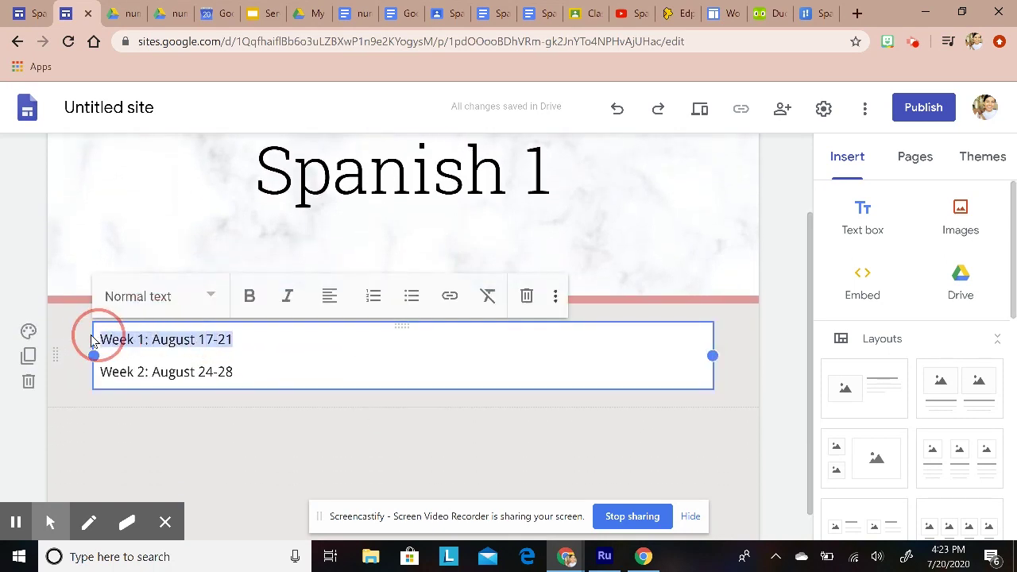
click(90, 336)
drag(237, 340, 90, 336)
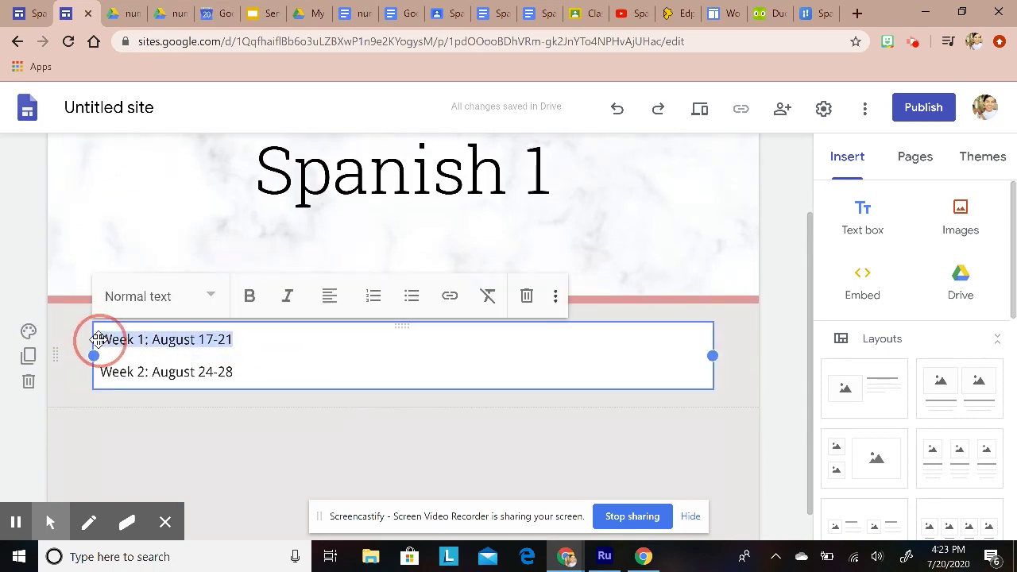
click(453, 294)
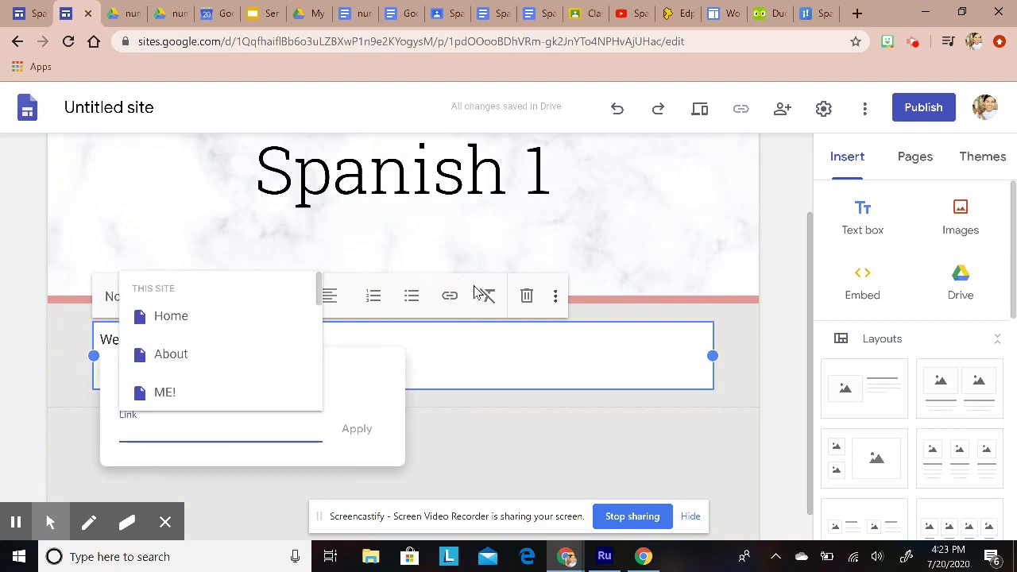
scroll(249, 349, down, 3)
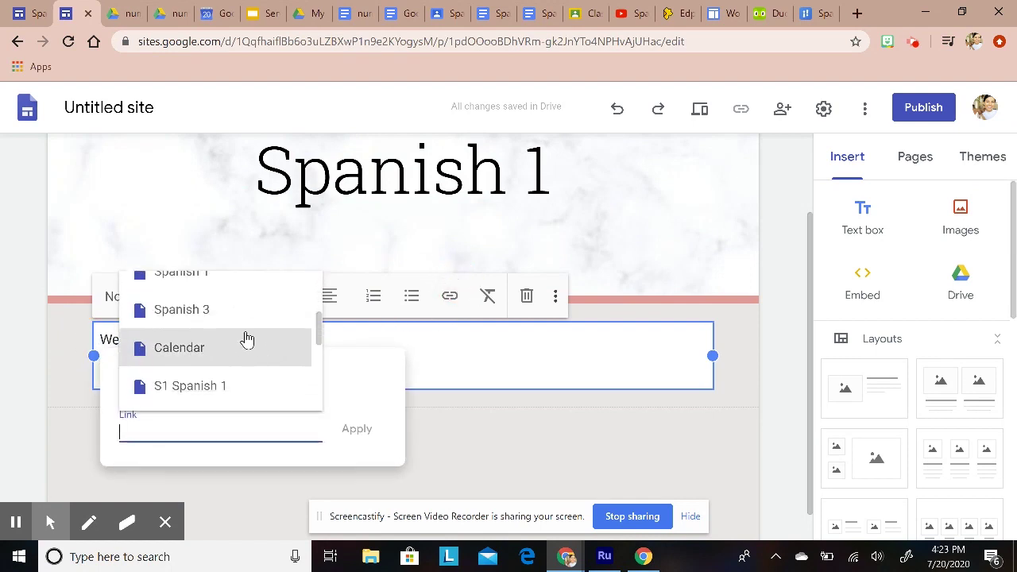
scroll(245, 341, down, 2)
scroll(259, 354, down, 3)
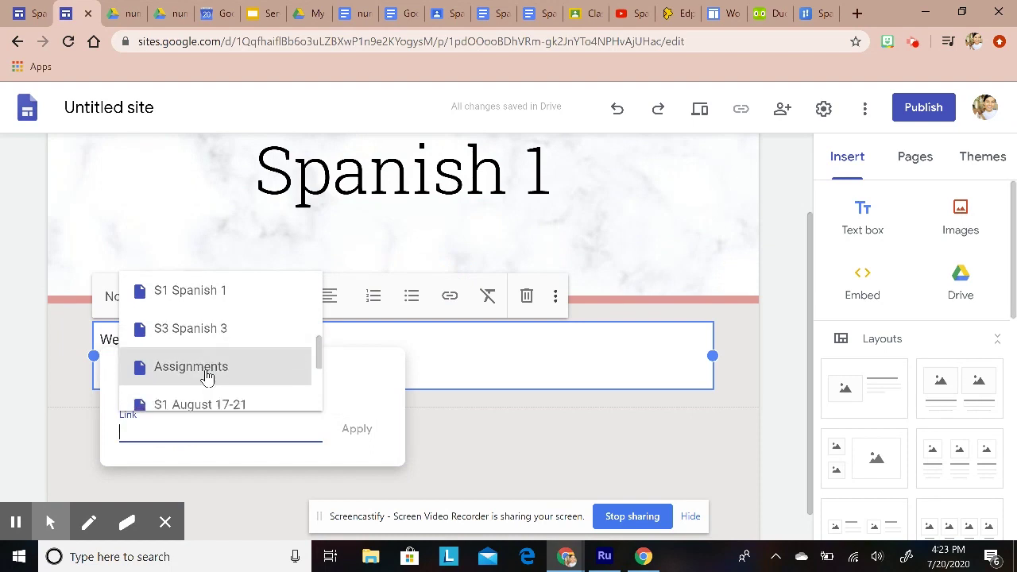
scroll(194, 366, up, 1)
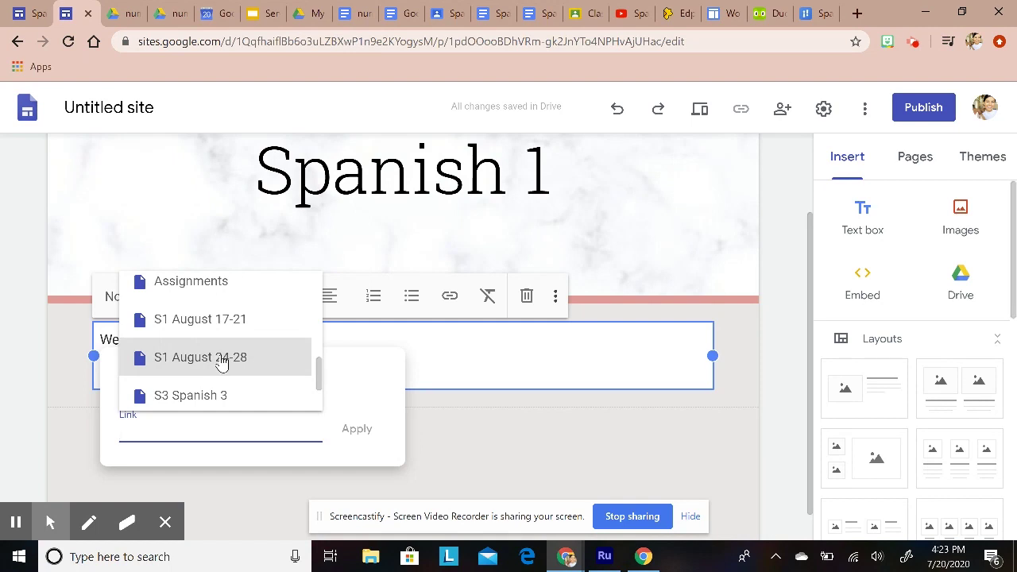
scroll(227, 356, down, 2)
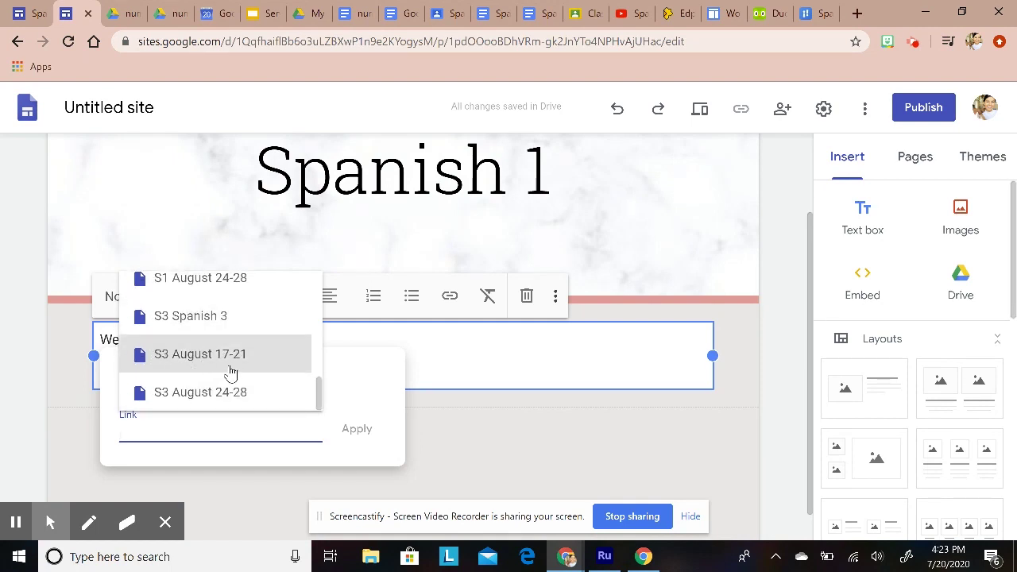
scroll(238, 357, up, 2)
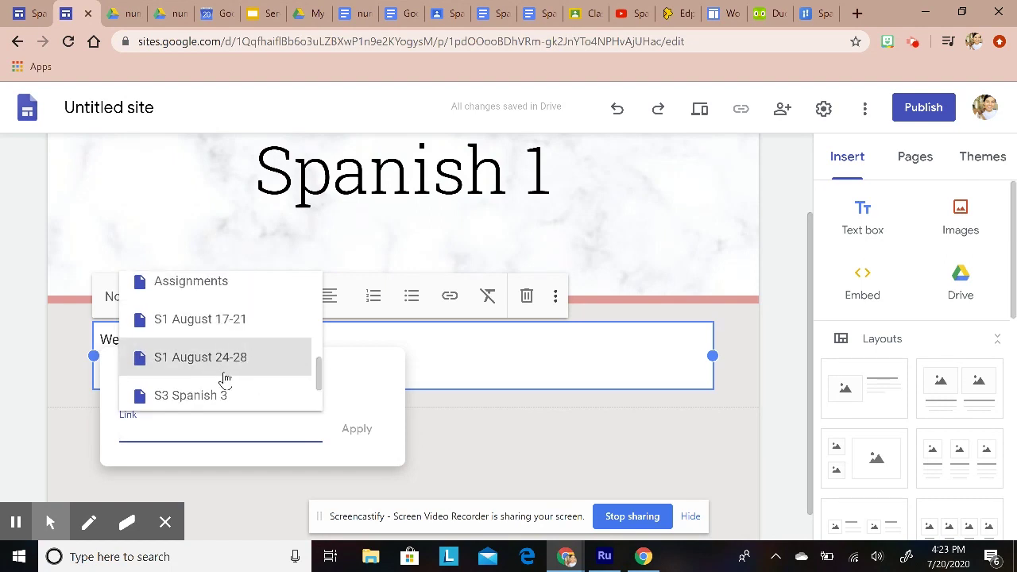
click(166, 322)
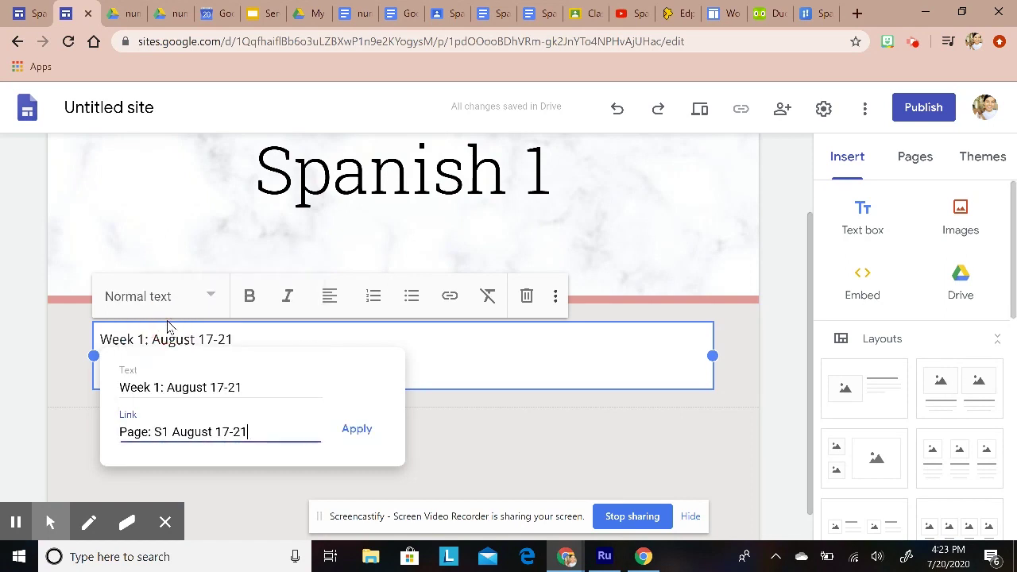
click(356, 429)
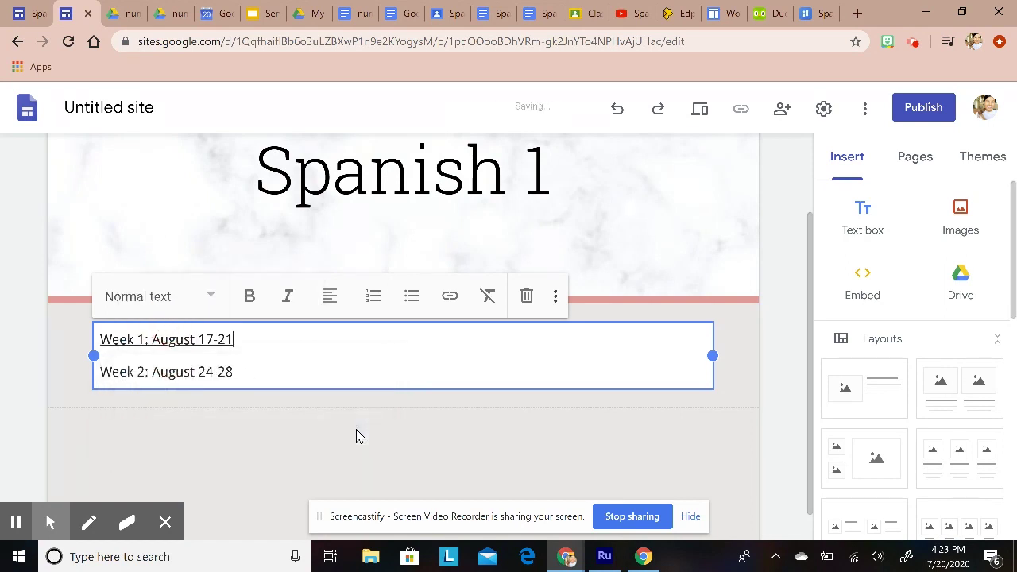
Step: Link the 'Week 2: August 24-28' line to the S1 August 24-28 page
click(263, 368)
drag(242, 371, 103, 360)
click(449, 299)
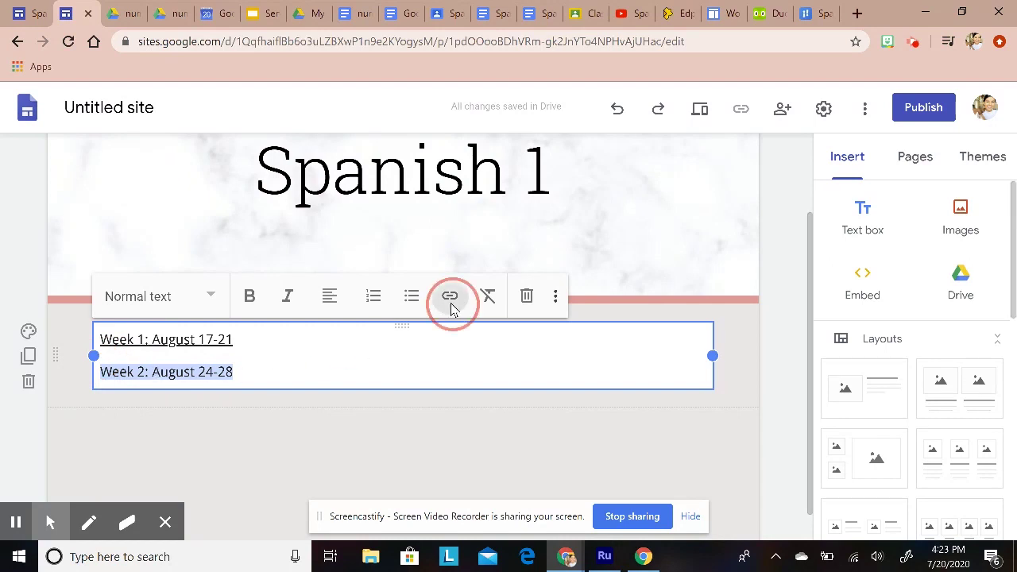
scroll(238, 408, down, 2)
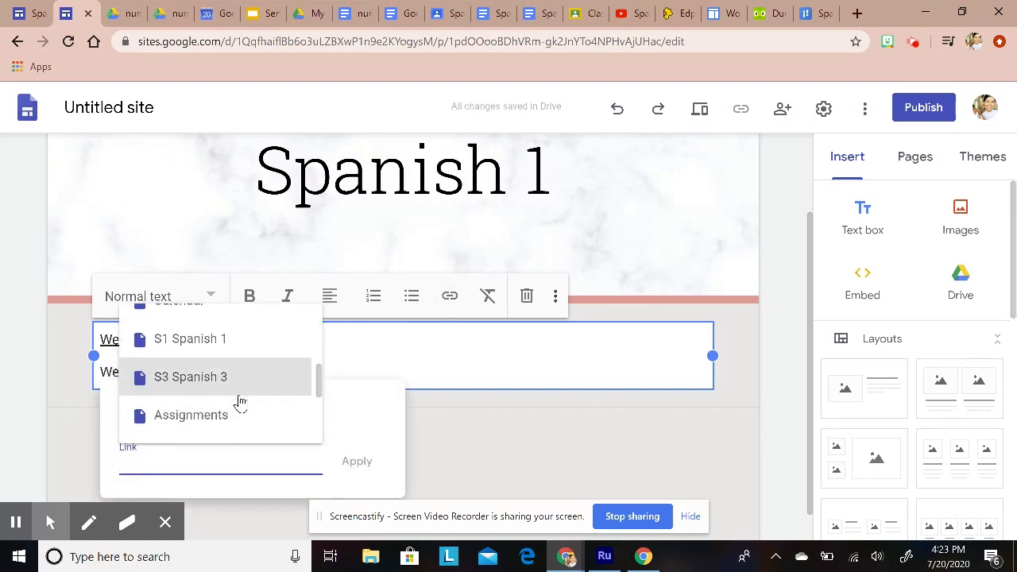
drag(318, 381, 310, 409)
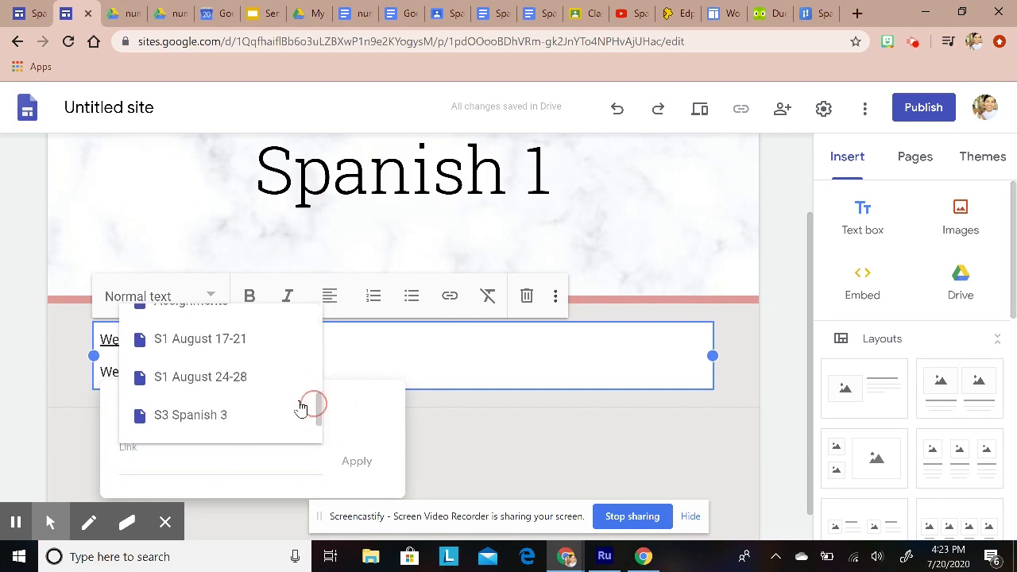
click(223, 380)
click(349, 465)
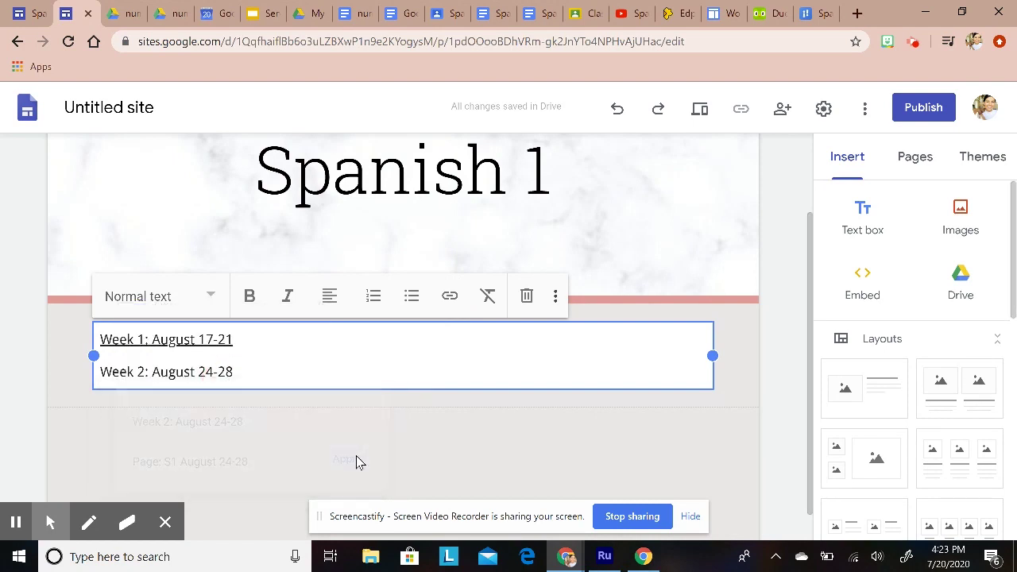
click(429, 446)
Step: Open the Week 1 link's S1 August 17-21 page in a new tab
scroll(461, 441, up, 2)
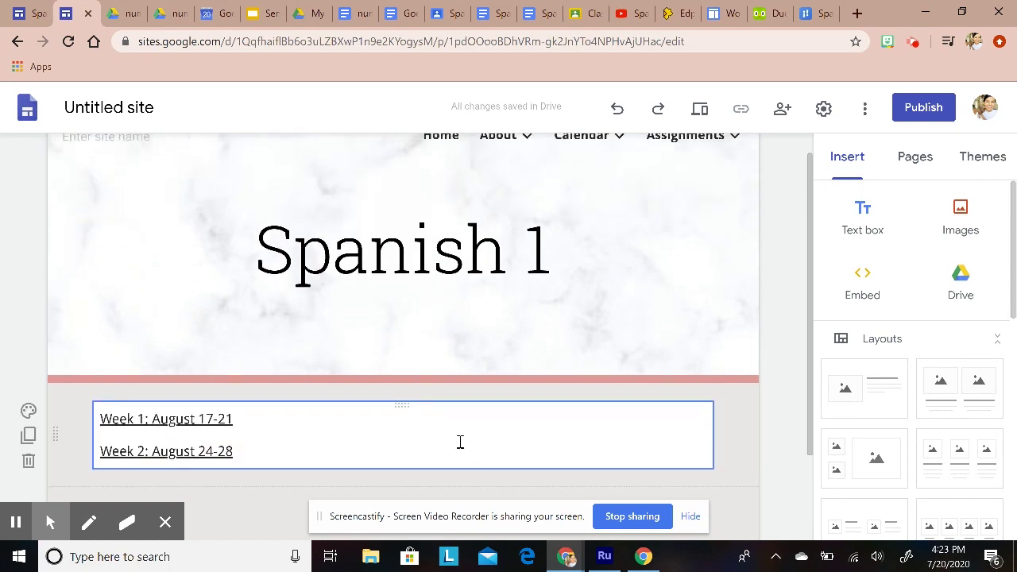
mouse_move(673, 176)
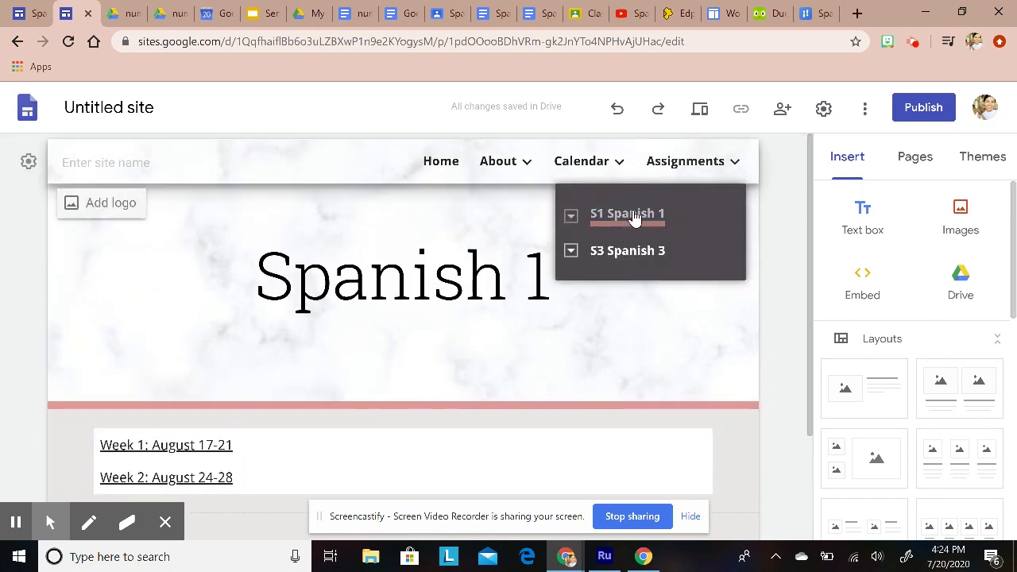
scroll(273, 454, down, 1)
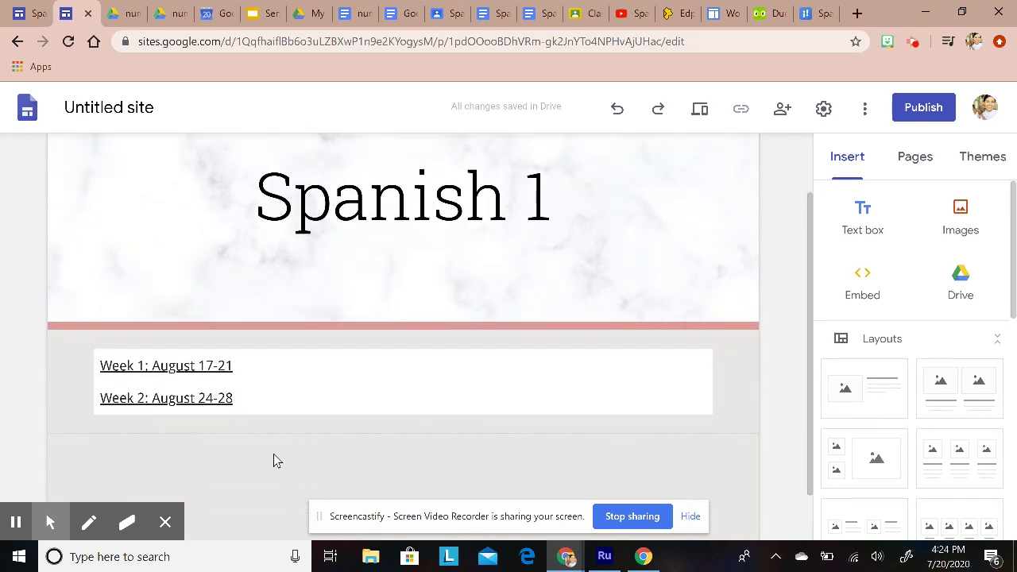
click(143, 367)
click(145, 396)
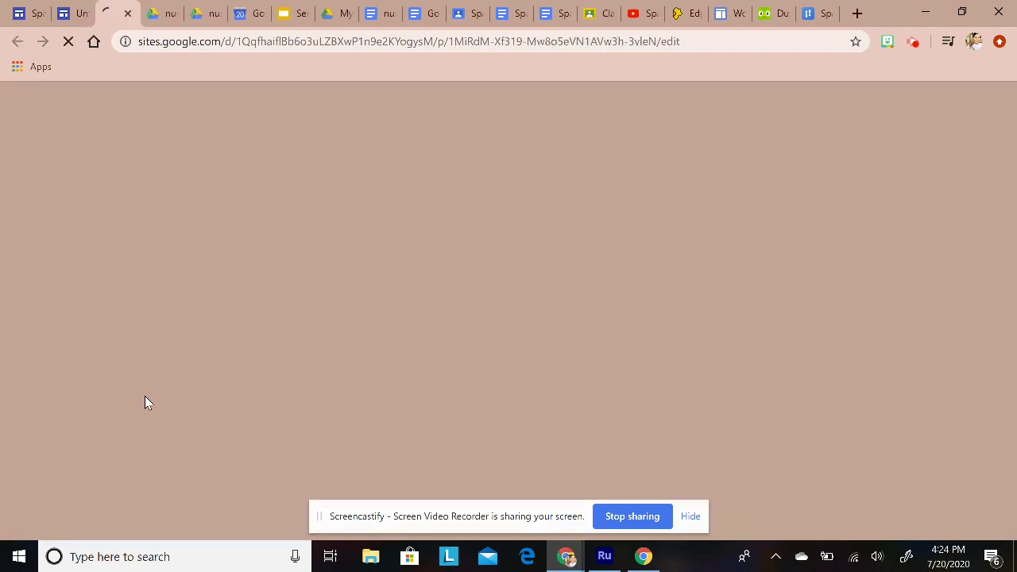
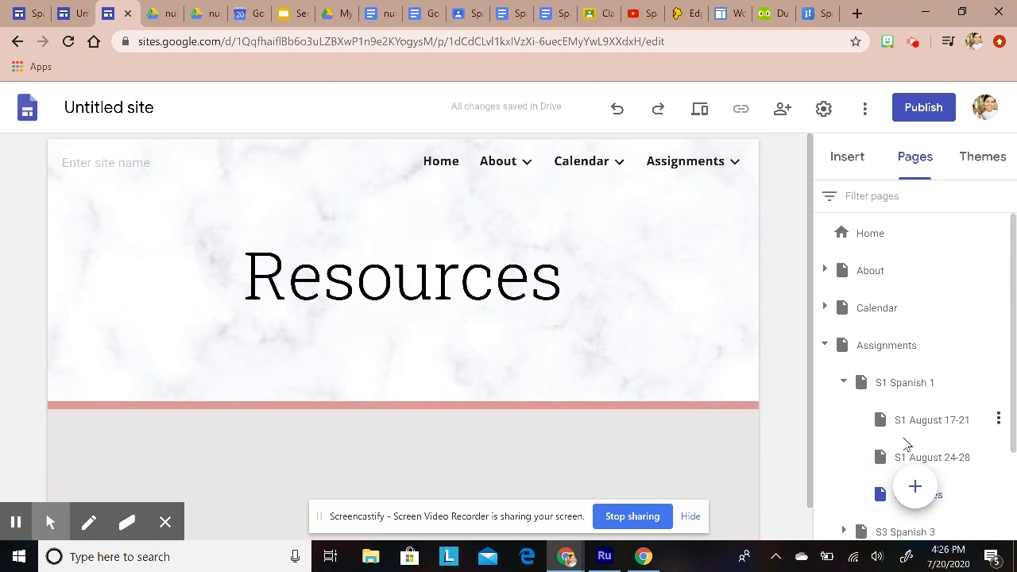
Step: Check the Pages panel for Resources, listed under S1 Spanish 1 after S1 August 24-28
scroll(906, 444, down, 2)
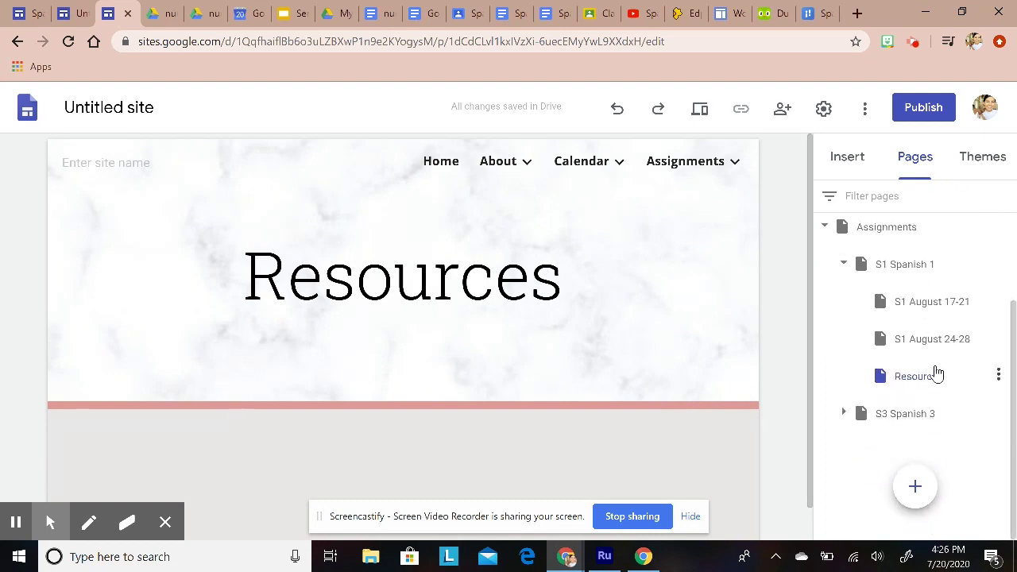
scroll(908, 389, up, 1)
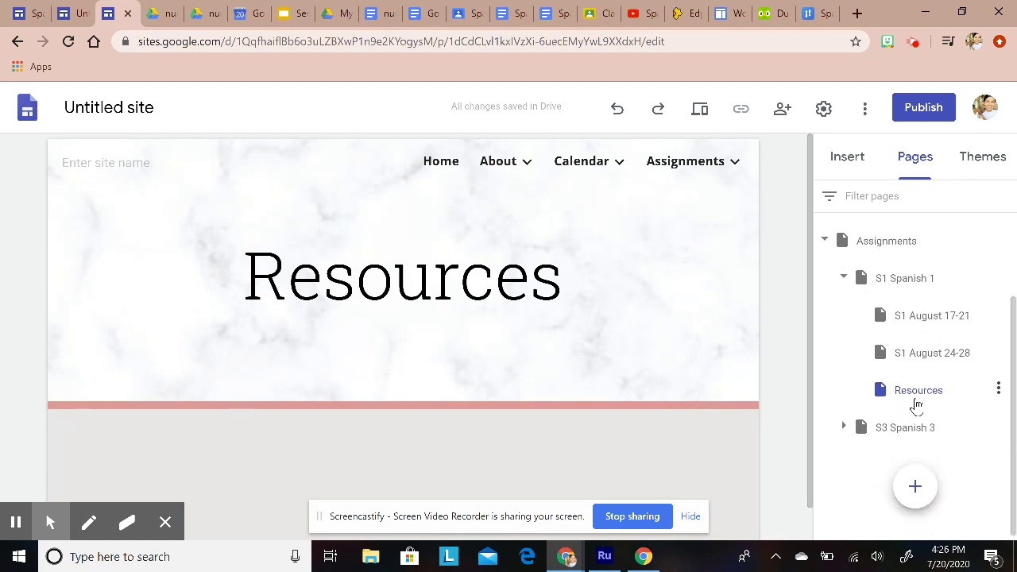
scroll(922, 356, down, 1)
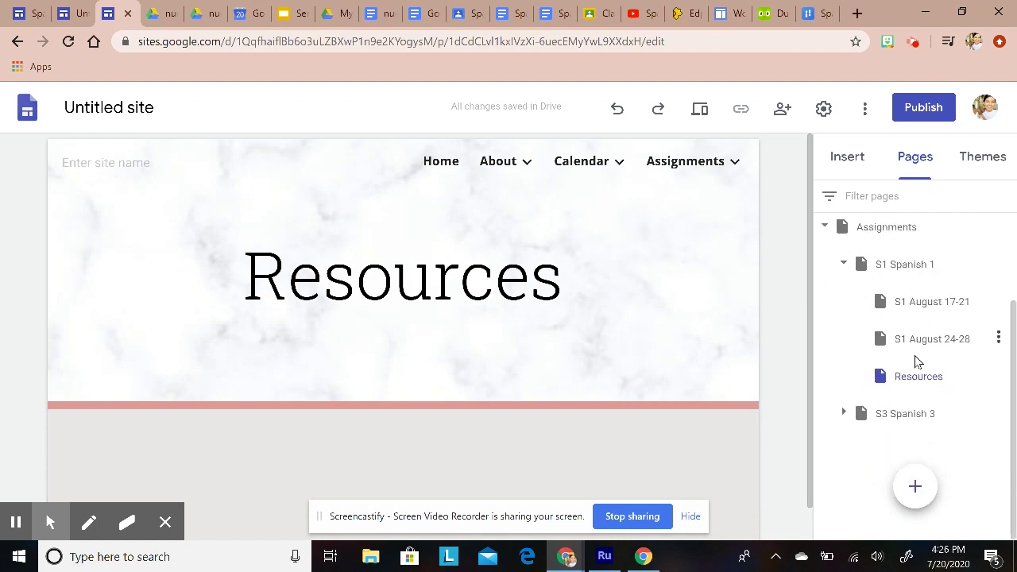
drag(928, 385, 880, 376)
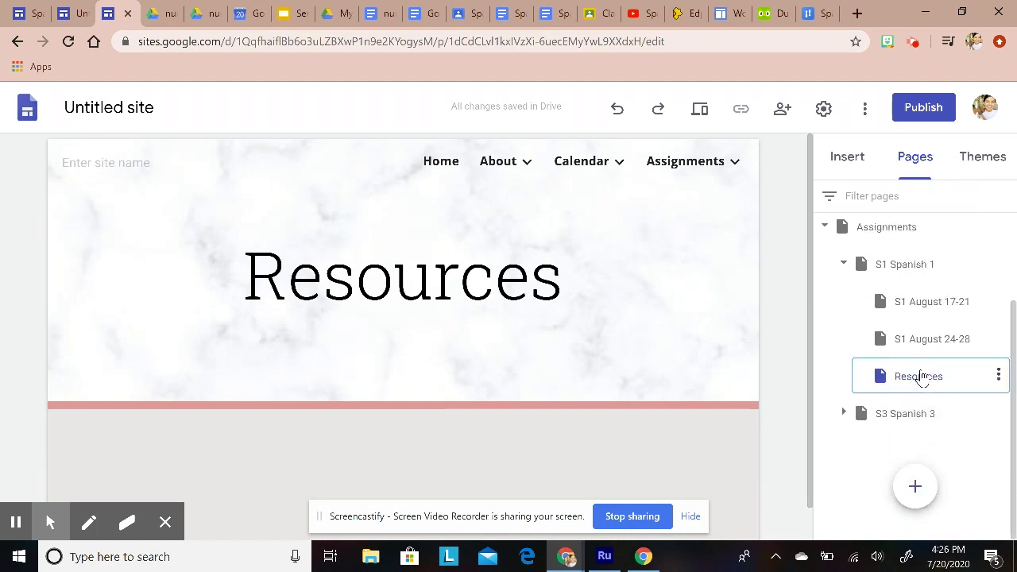
Step: Delete the Resources subpage and create a top-level Resources page placed last, after Assignments
click(999, 376)
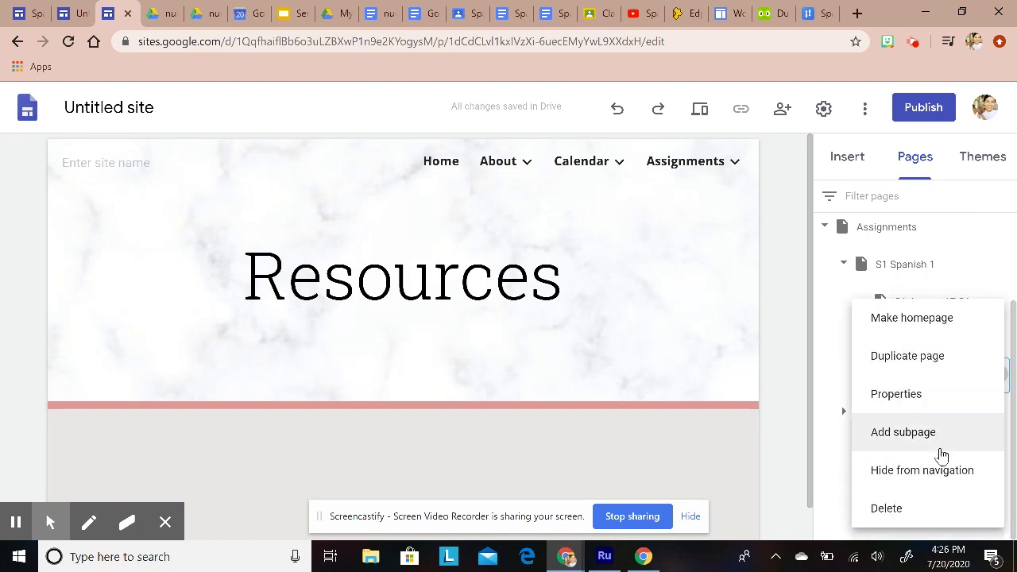
click(888, 509)
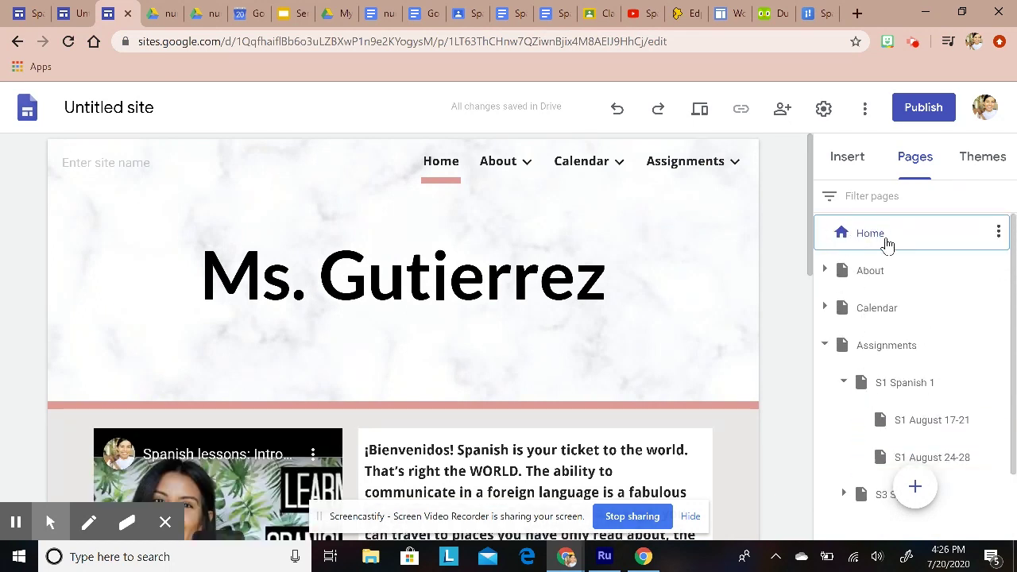
mouse_move(915, 498)
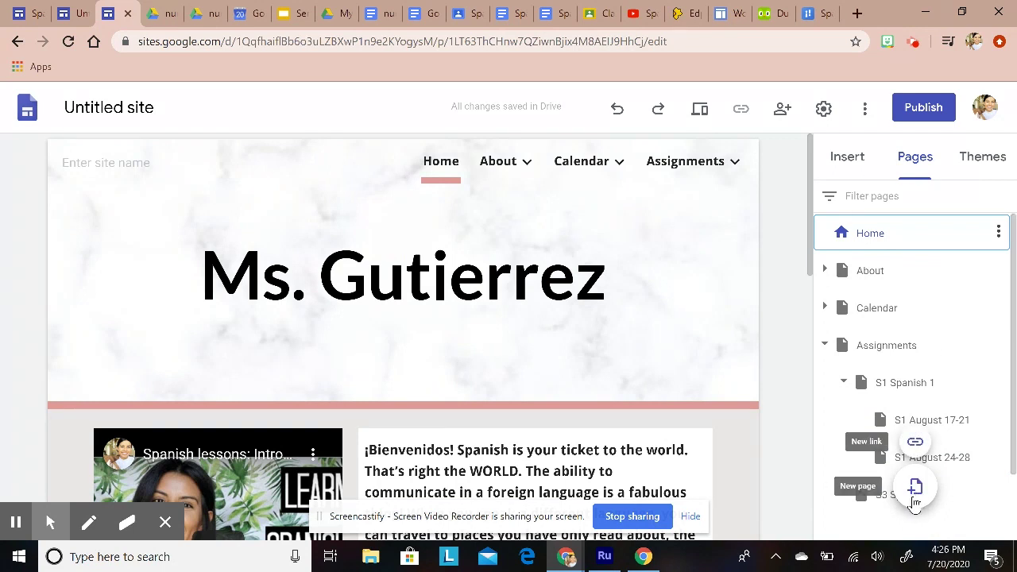
click(915, 491)
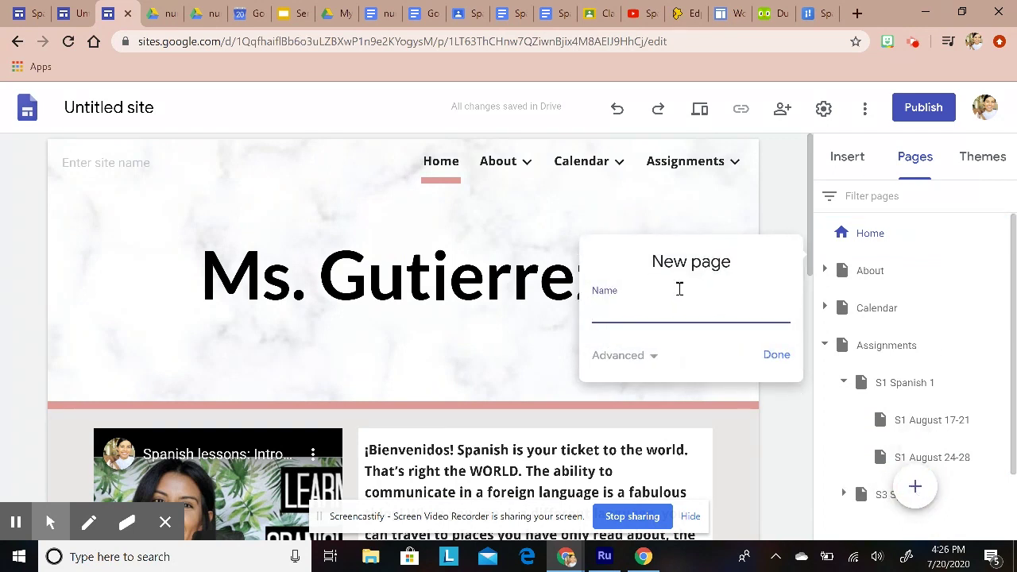
drag(651, 270, 748, 268)
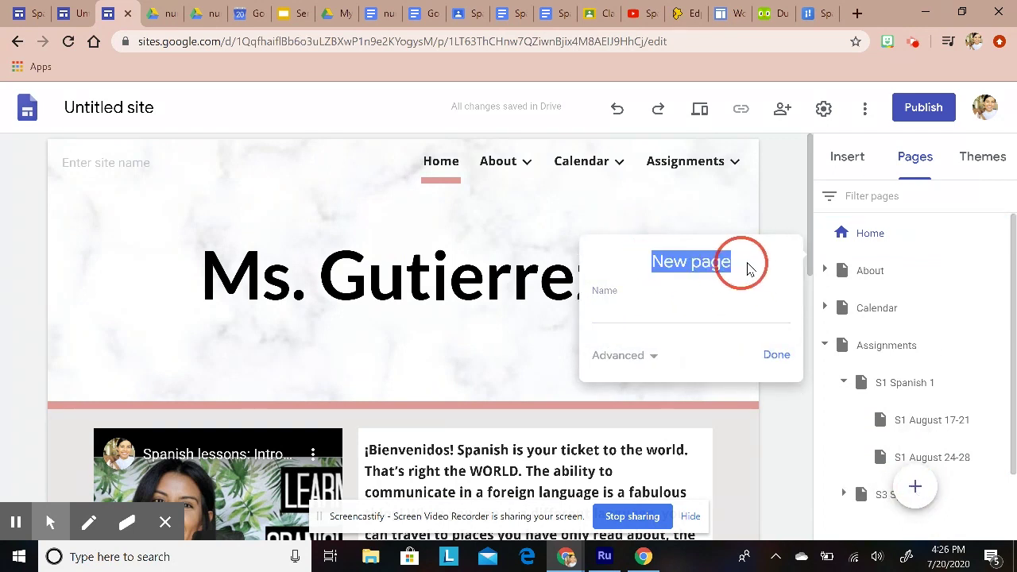
click(715, 307)
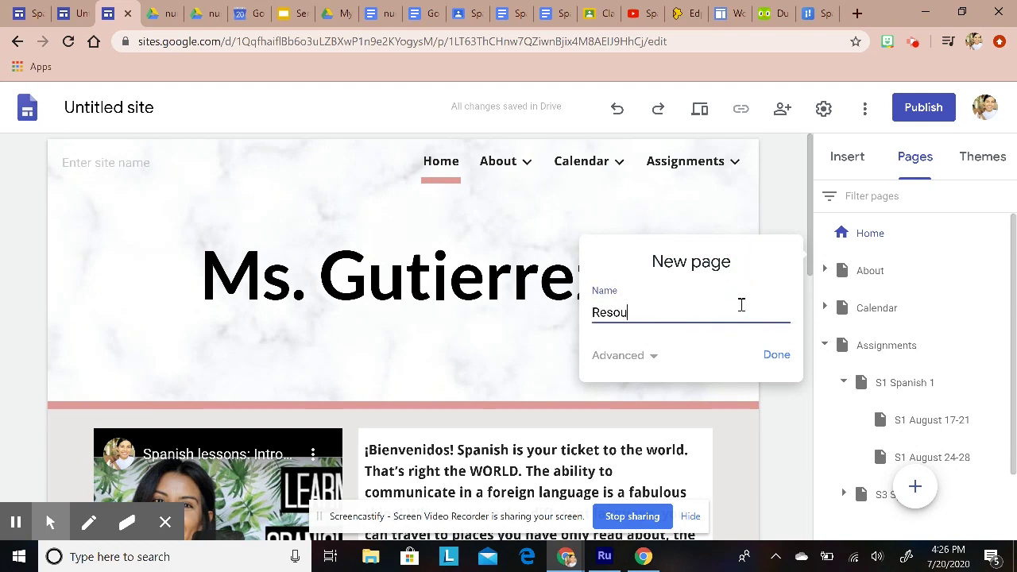
click(776, 355)
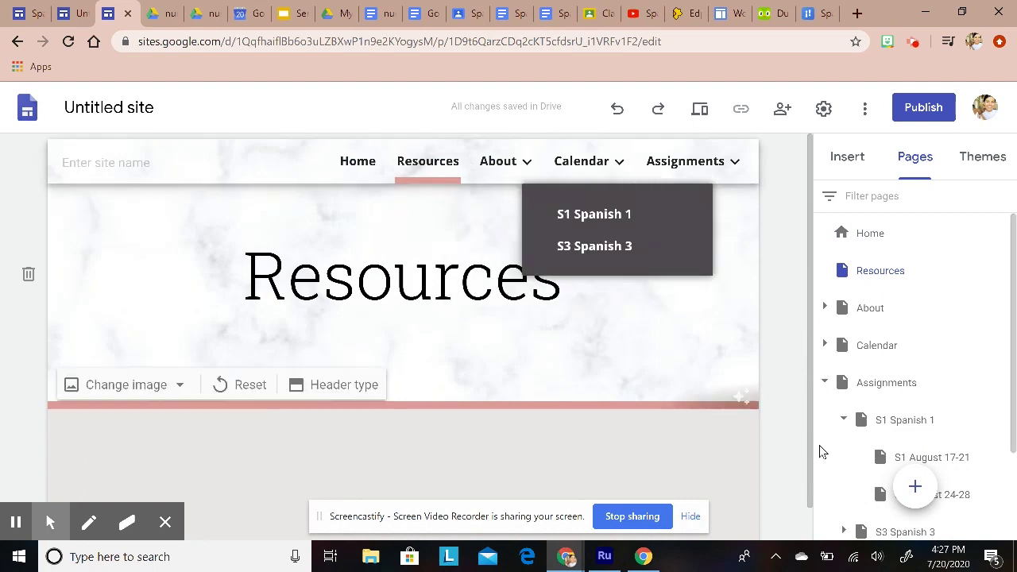
drag(876, 270, 878, 442)
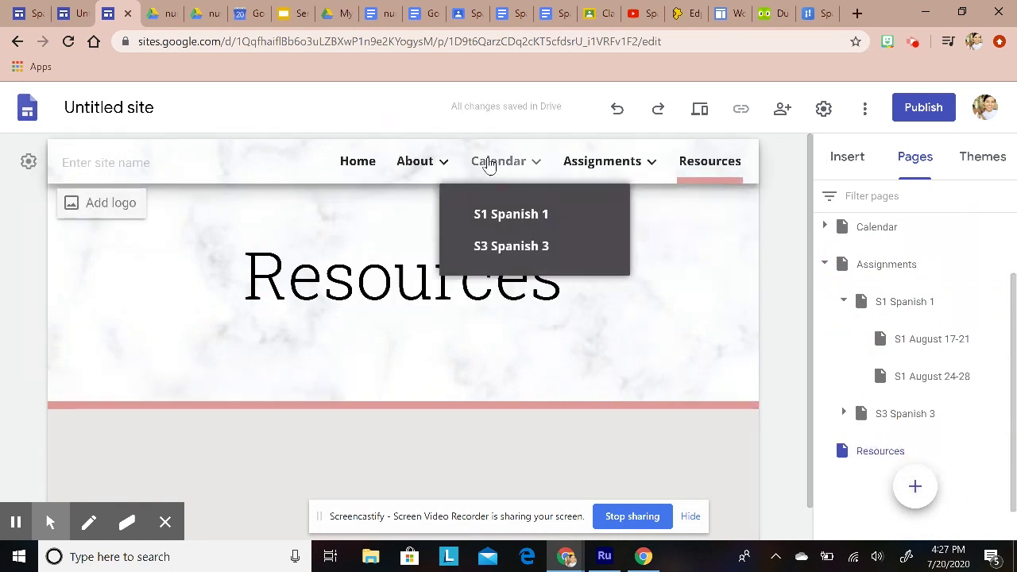
Step: Add a three-column image section to the Resources page
click(793, 303)
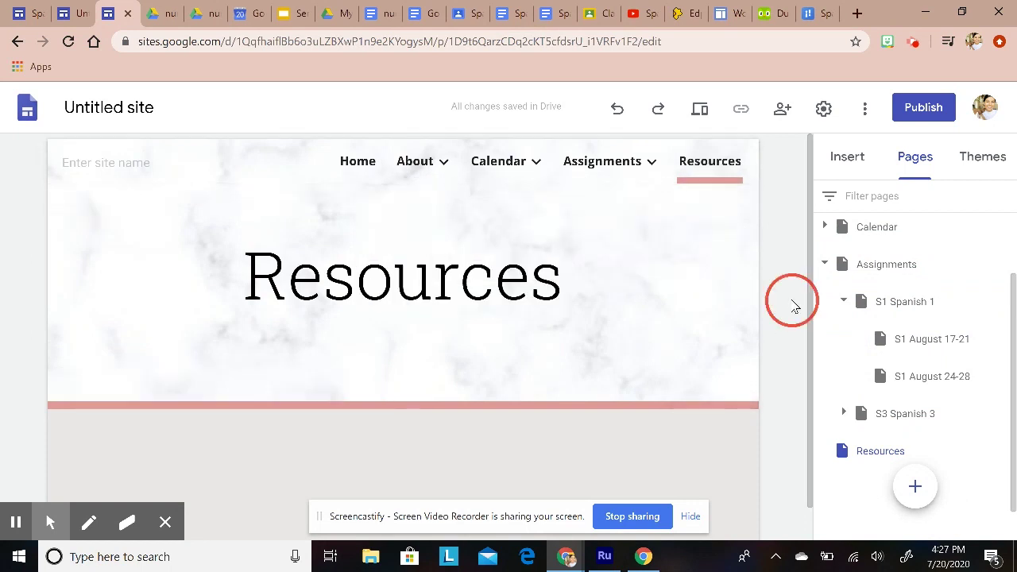
scroll(612, 389, down, 1)
click(848, 156)
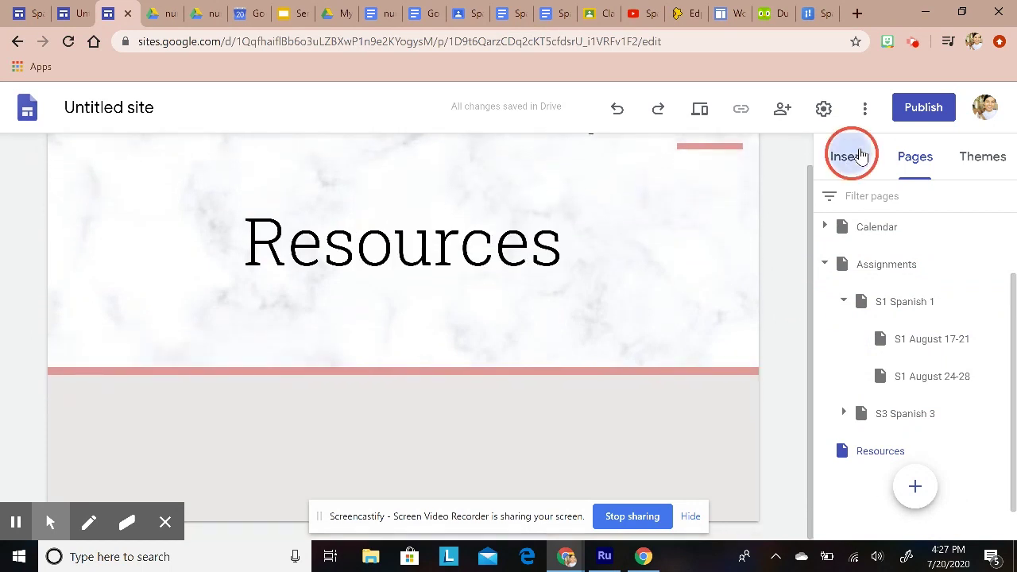
scroll(887, 354, down, 2)
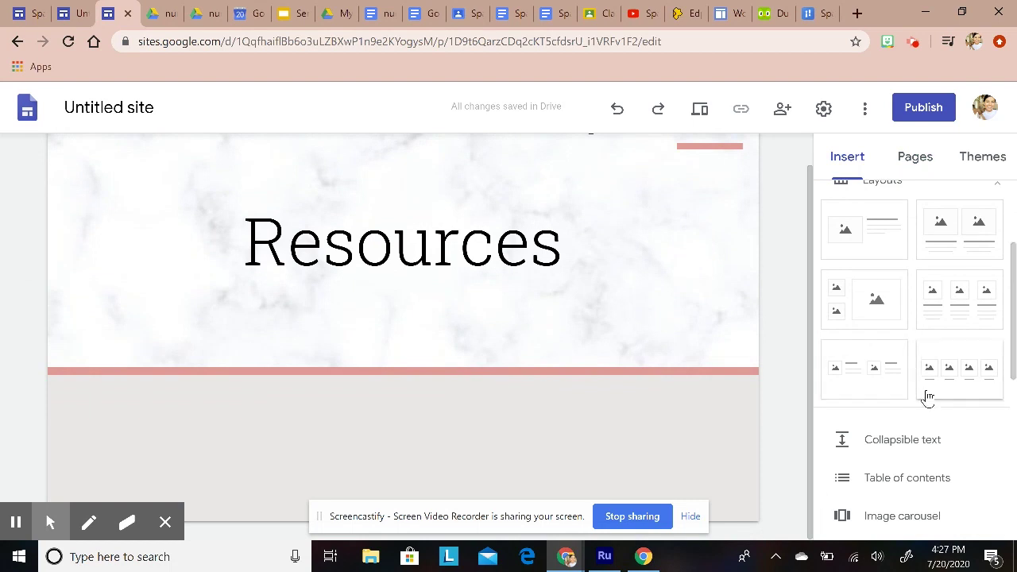
scroll(929, 402, up, 1)
click(958, 380)
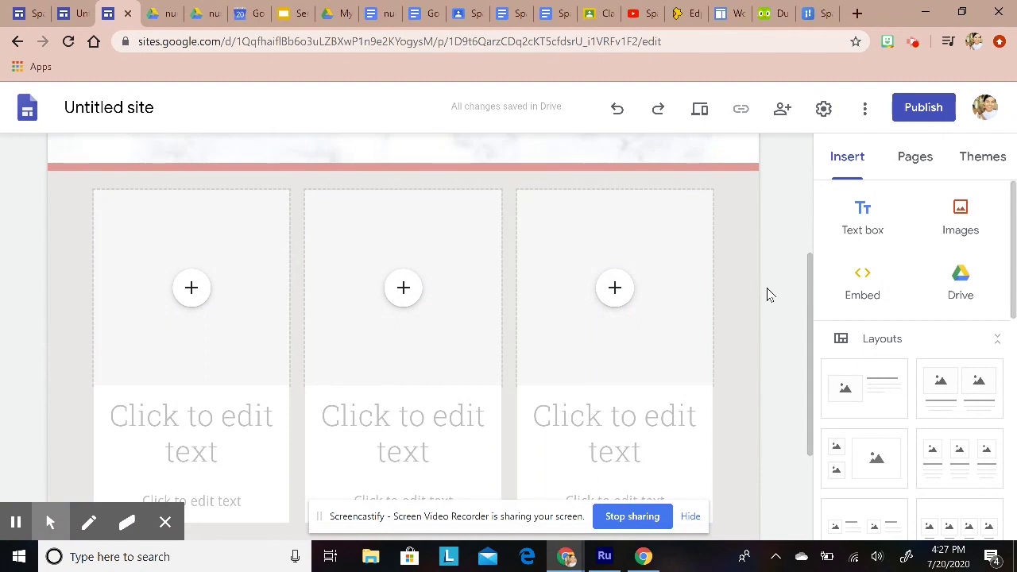
Step: Upload the duo200 owl image from the Google Classroom folder into the first box
click(204, 293)
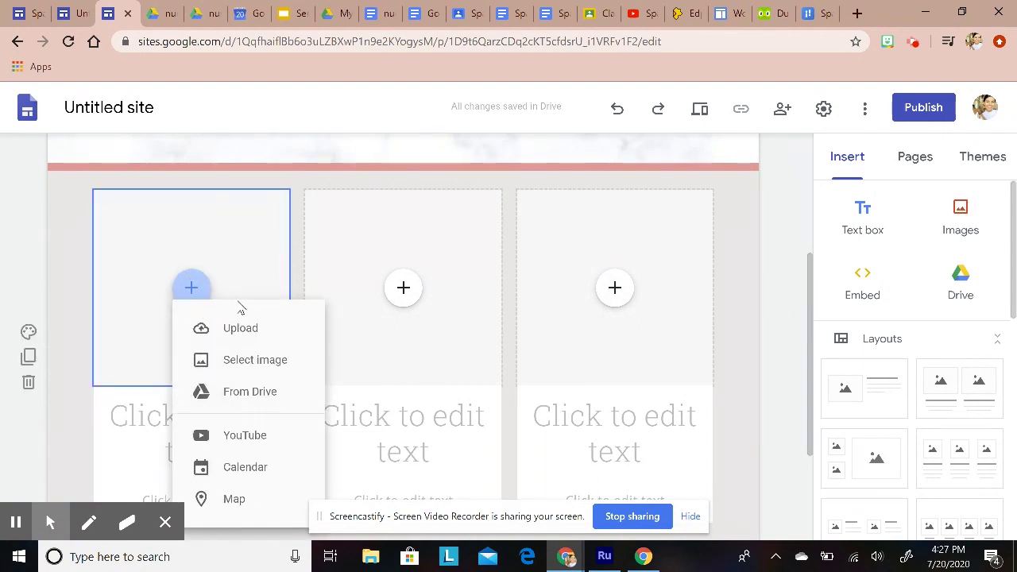
click(237, 334)
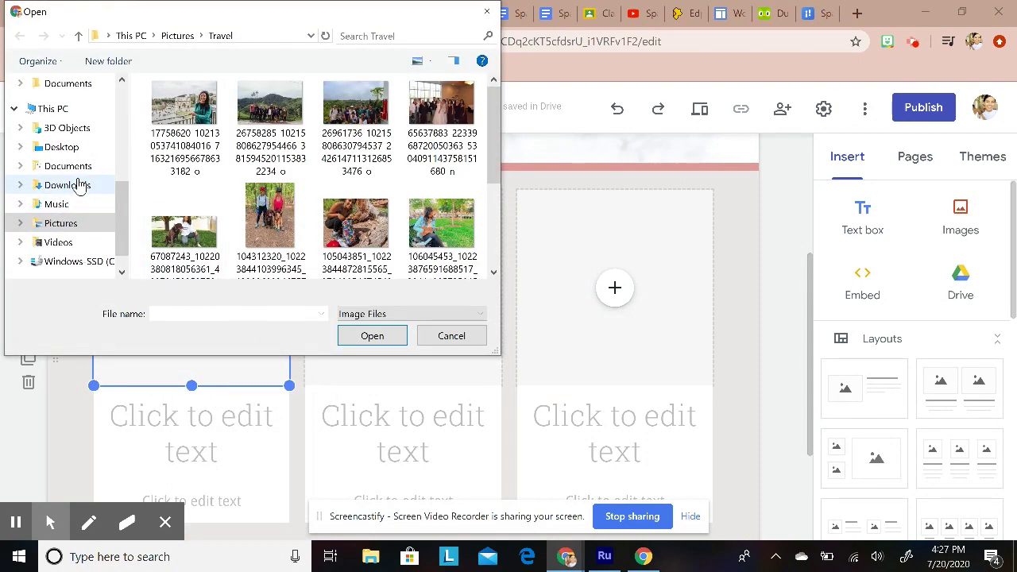
click(72, 166)
click(74, 189)
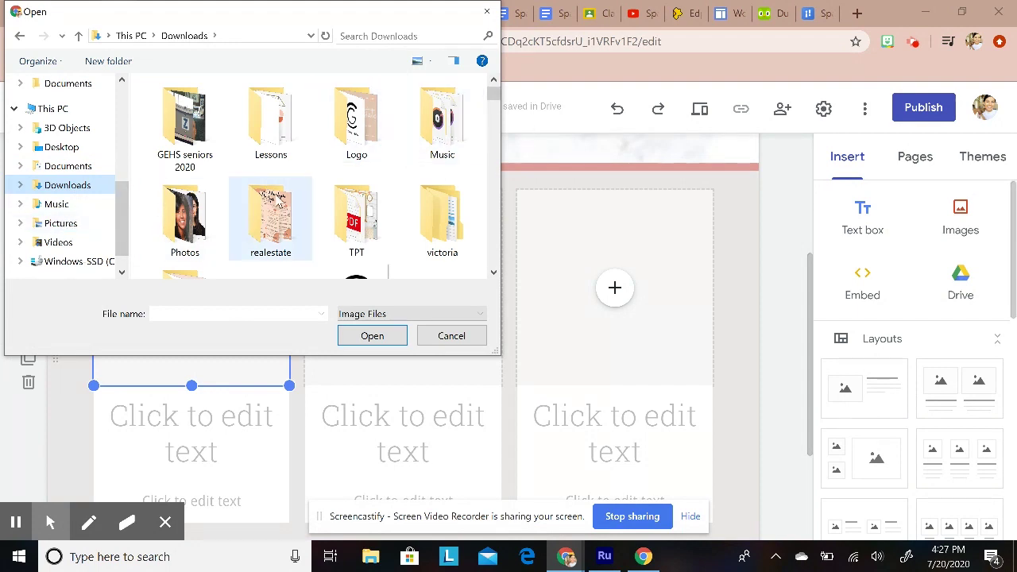
click(68, 167)
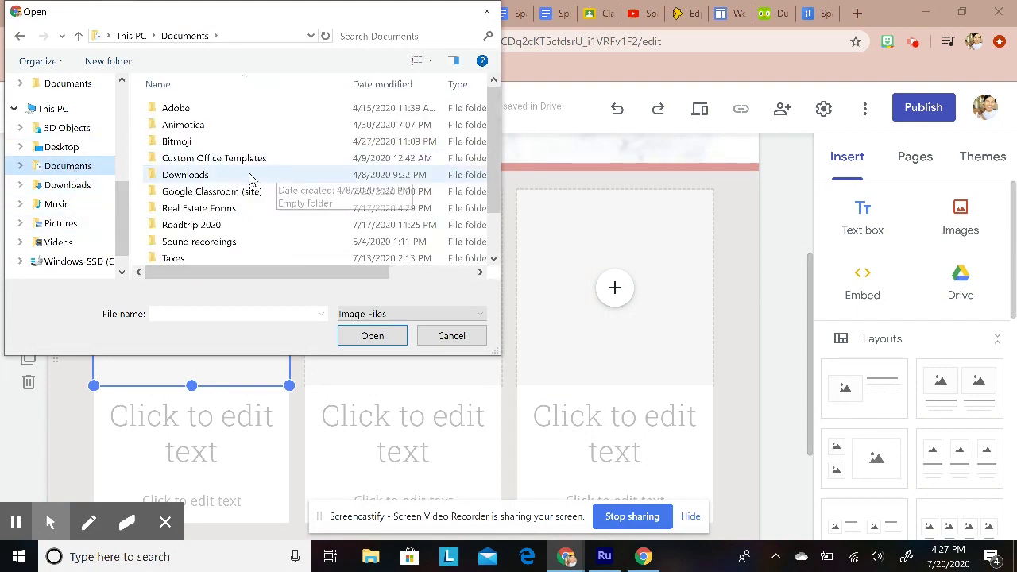
scroll(249, 182, down, 1)
double_click(199, 158)
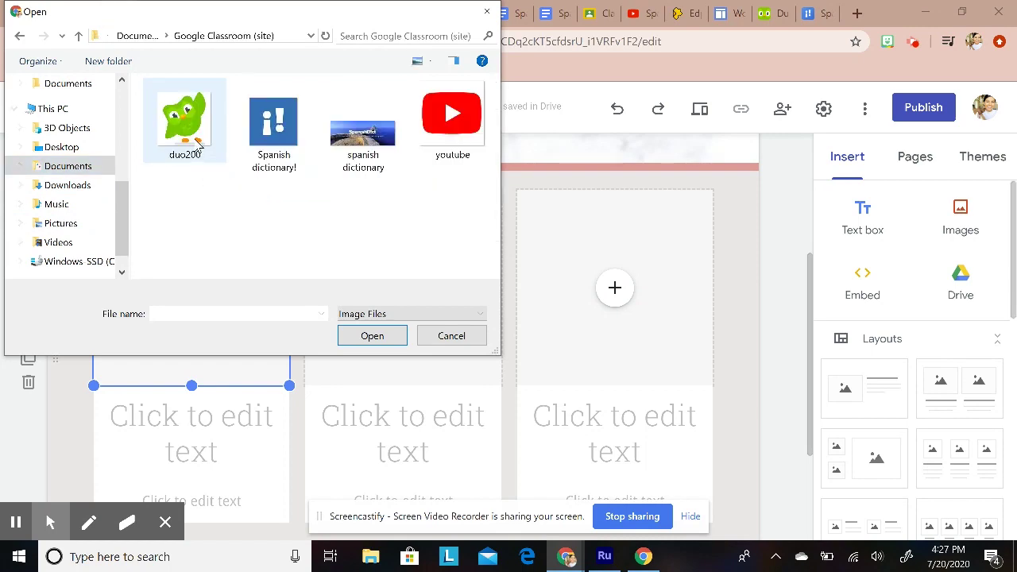
double_click(199, 143)
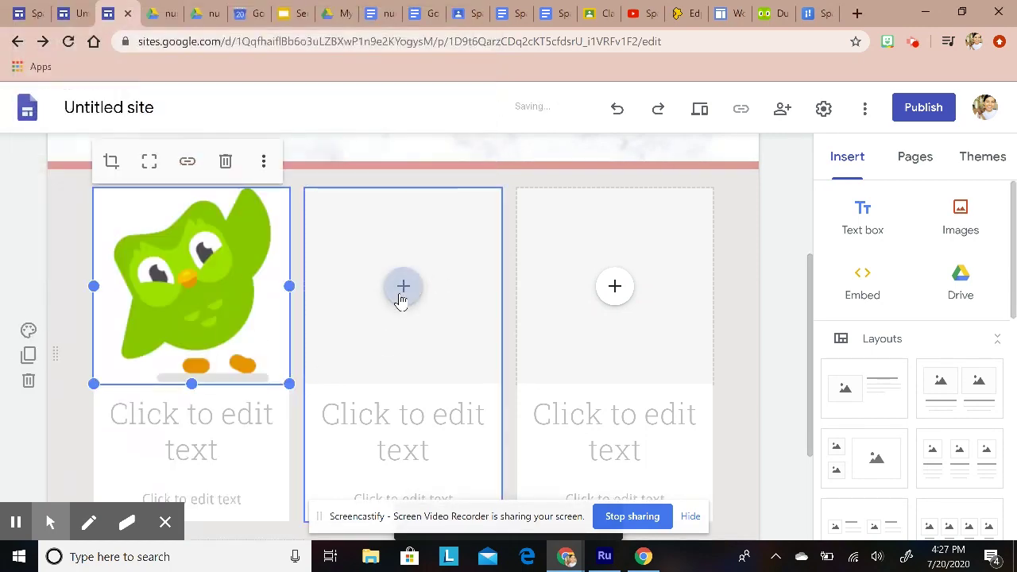
Step: Upload the Spanish dictionary! and youtube images into the second and third boxes
click(403, 287)
click(416, 335)
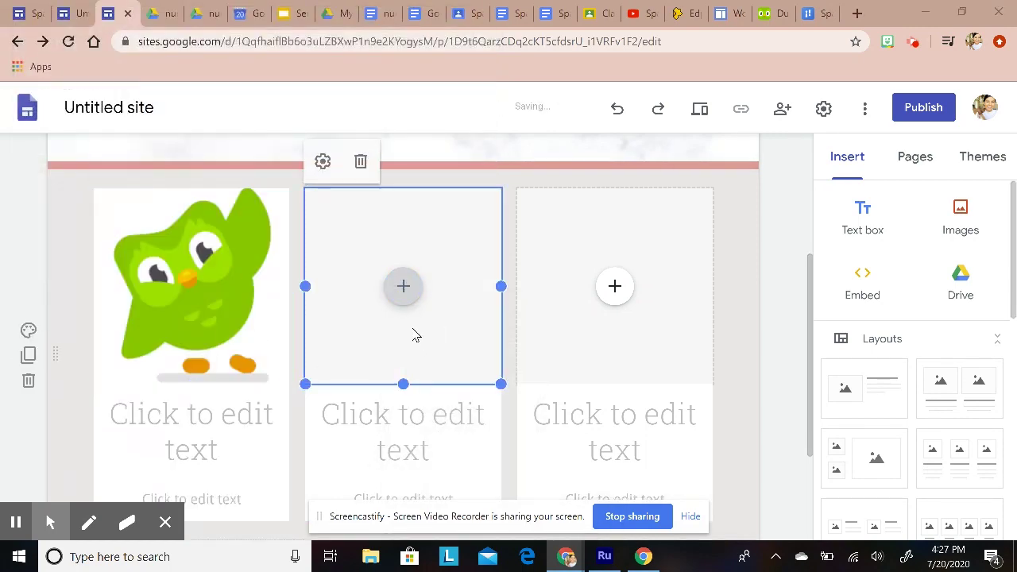
double_click(272, 127)
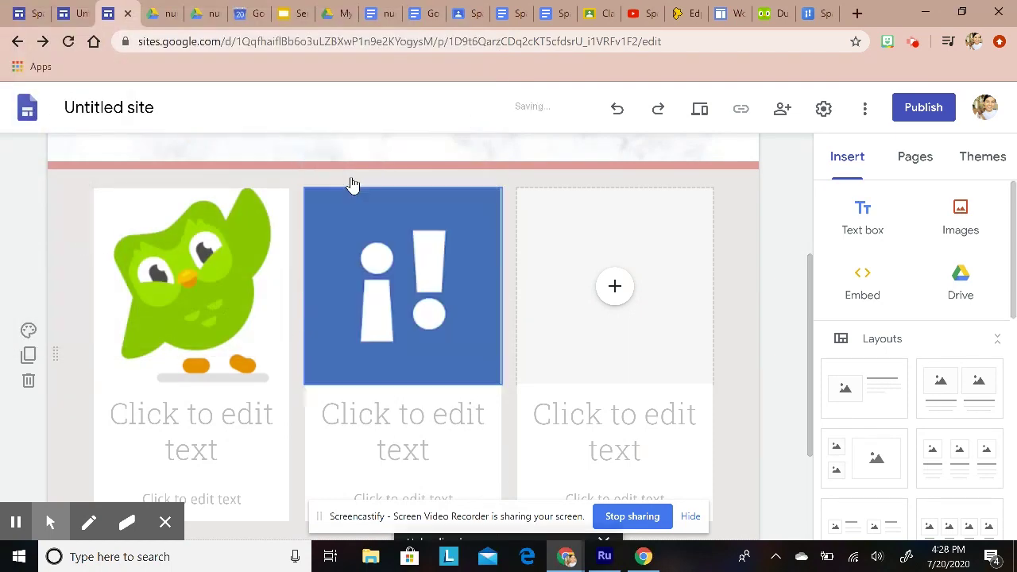
click(614, 286)
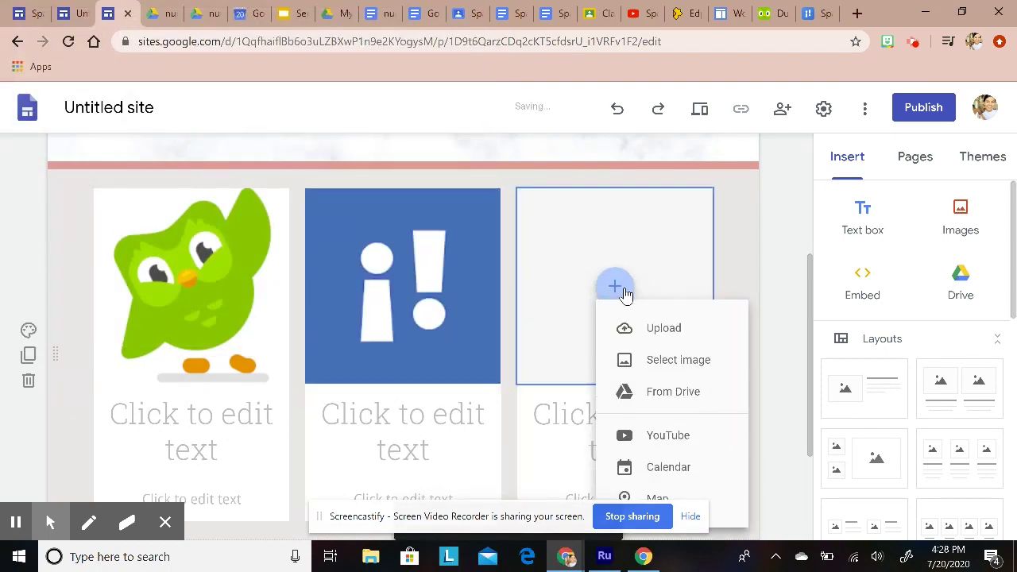
click(644, 330)
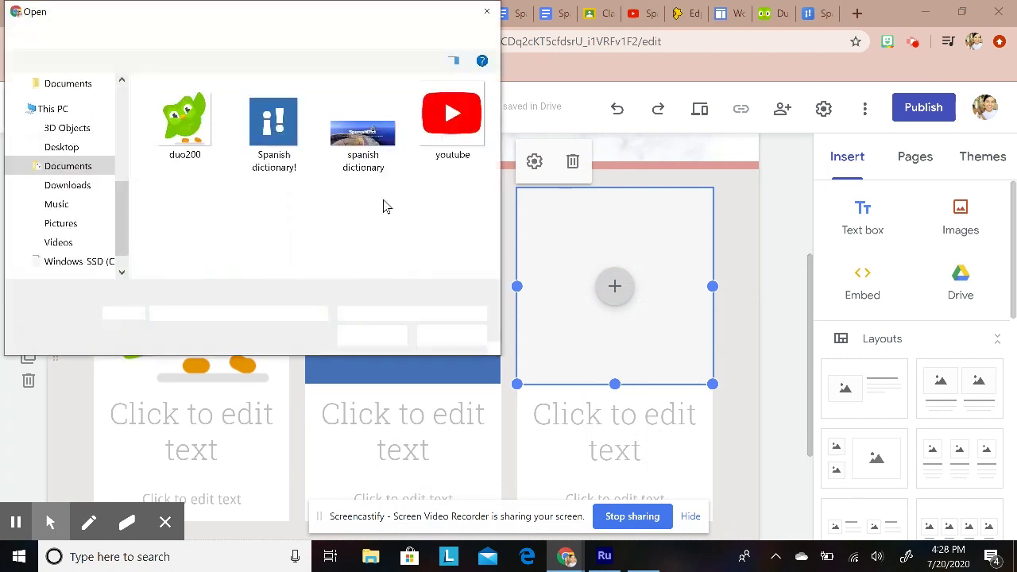
click(435, 112)
double_click(448, 123)
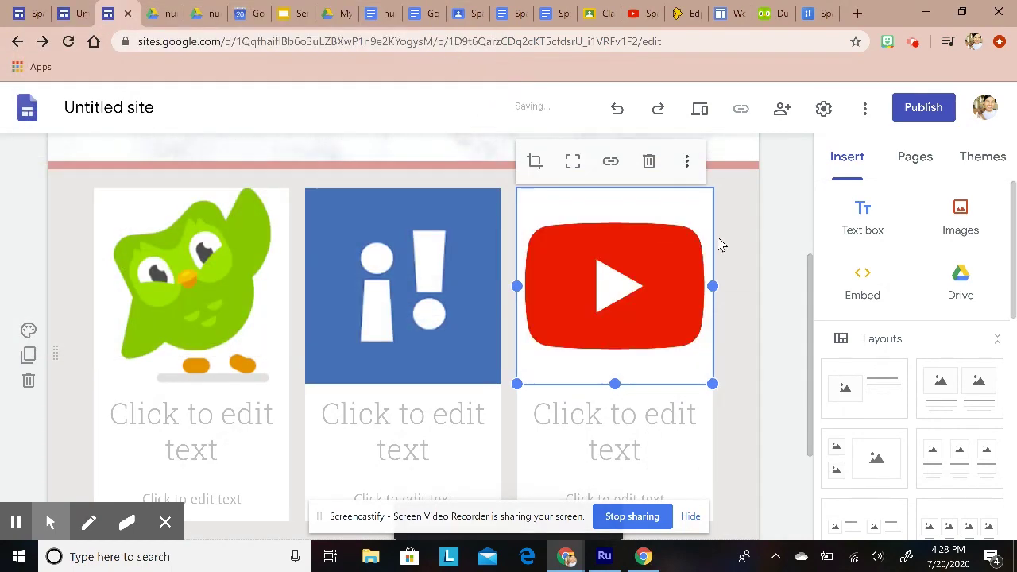
scroll(677, 394, down, 1)
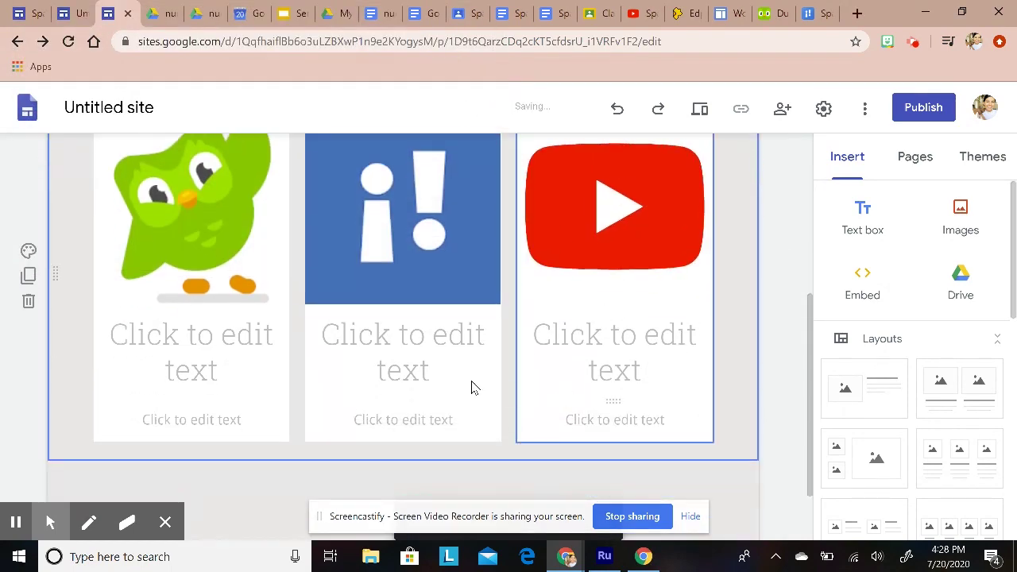
Step: Head the three cards Duolingo, Spanish Dictionary and Spanish Videos
click(234, 336)
text(Du)
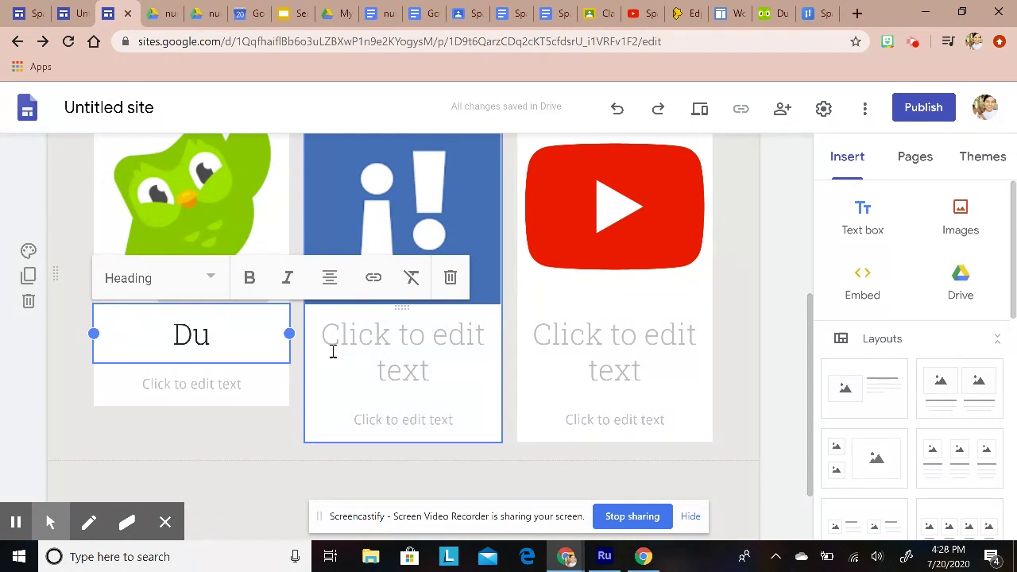
text(olingo)
click(461, 322)
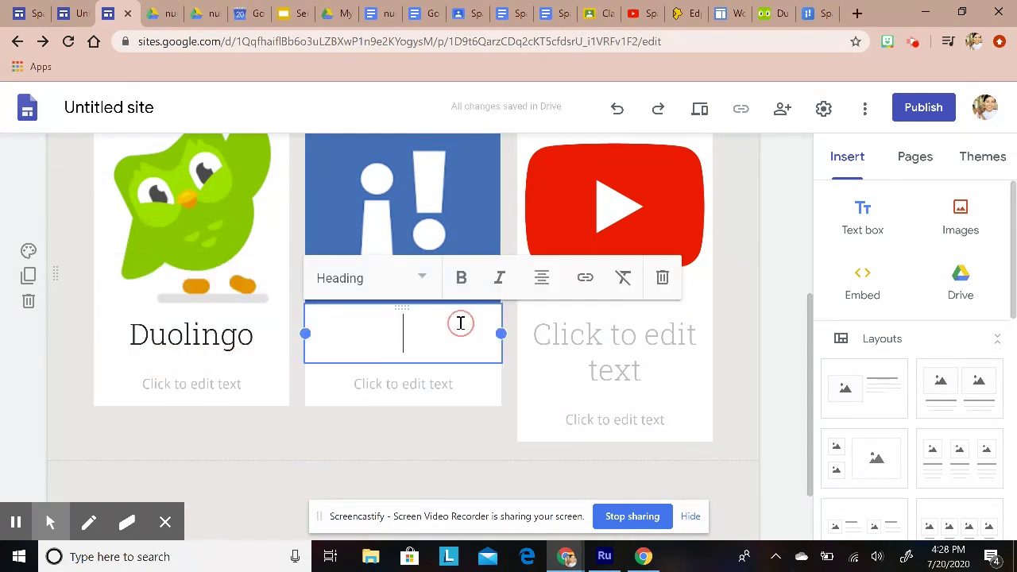
text(Spanish Di)
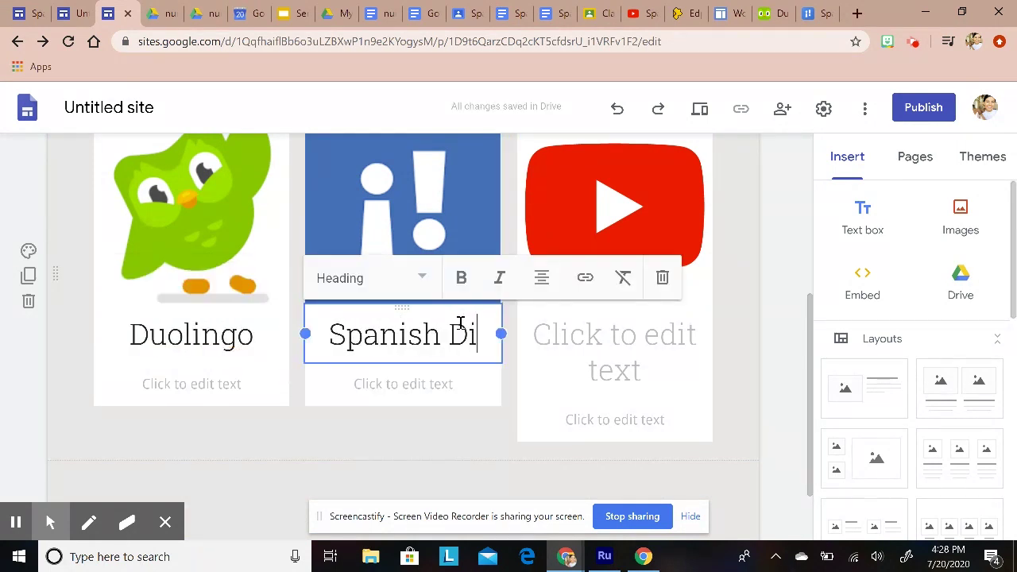
text(ctionary)
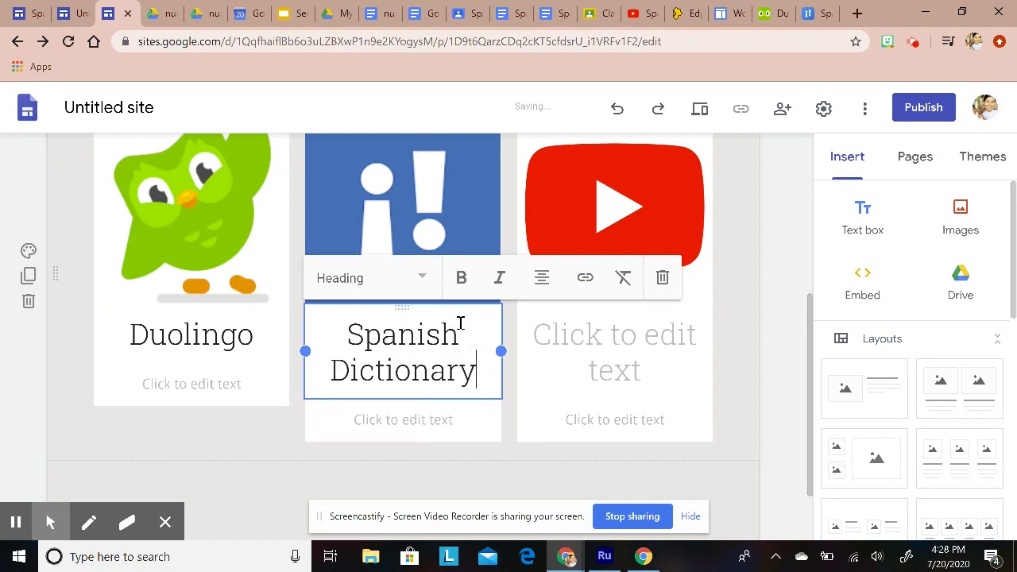
click(649, 321)
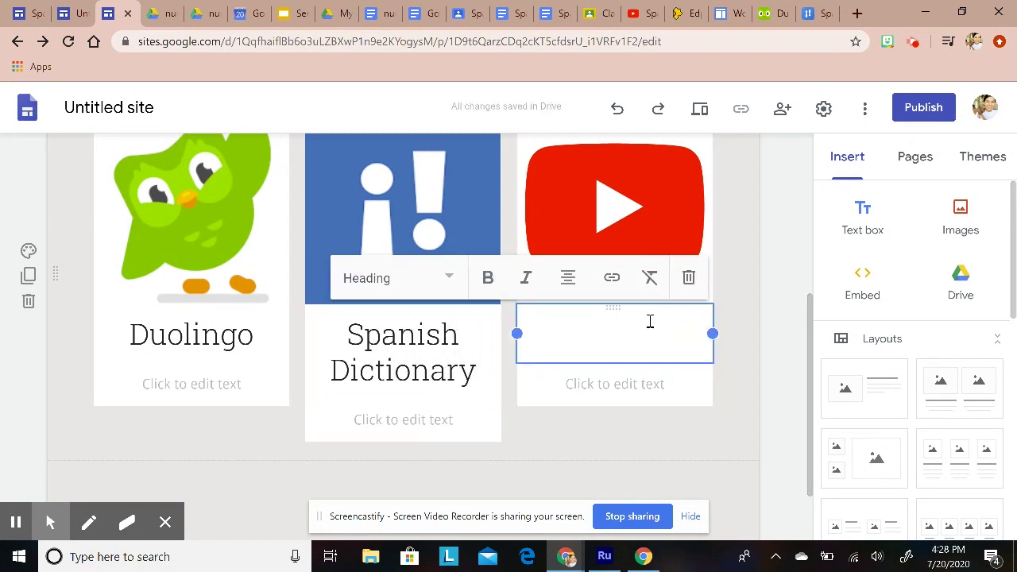
text(Spanish Videos)
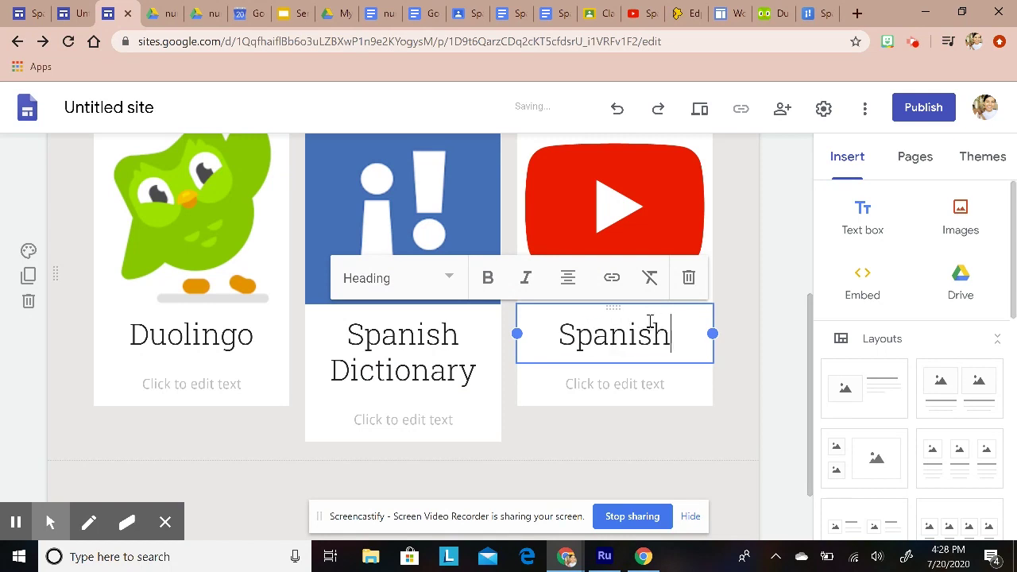
click(739, 287)
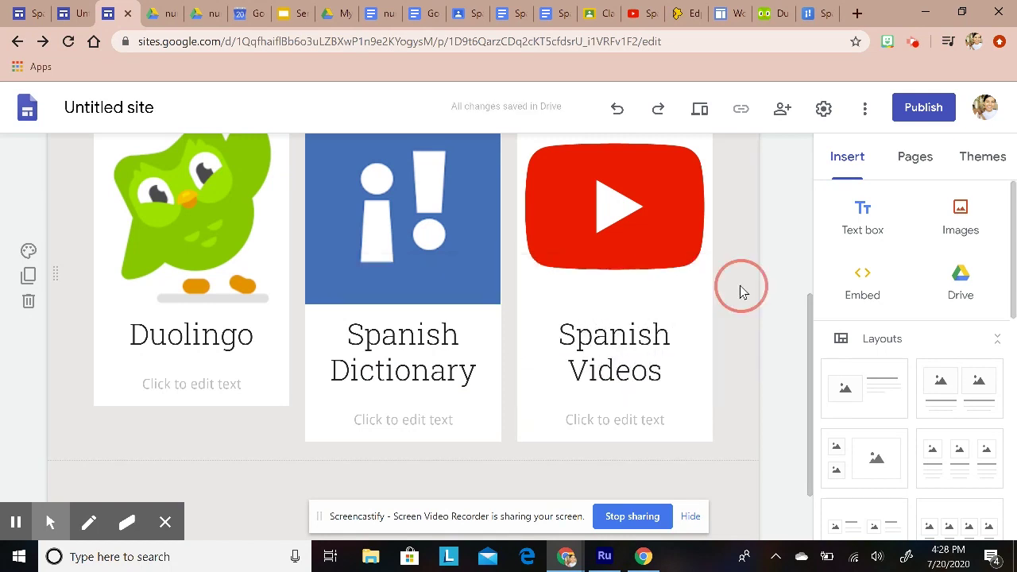
Step: Place the cursor in the Spanish Dictionary card's description box
scroll(557, 436, up, 1)
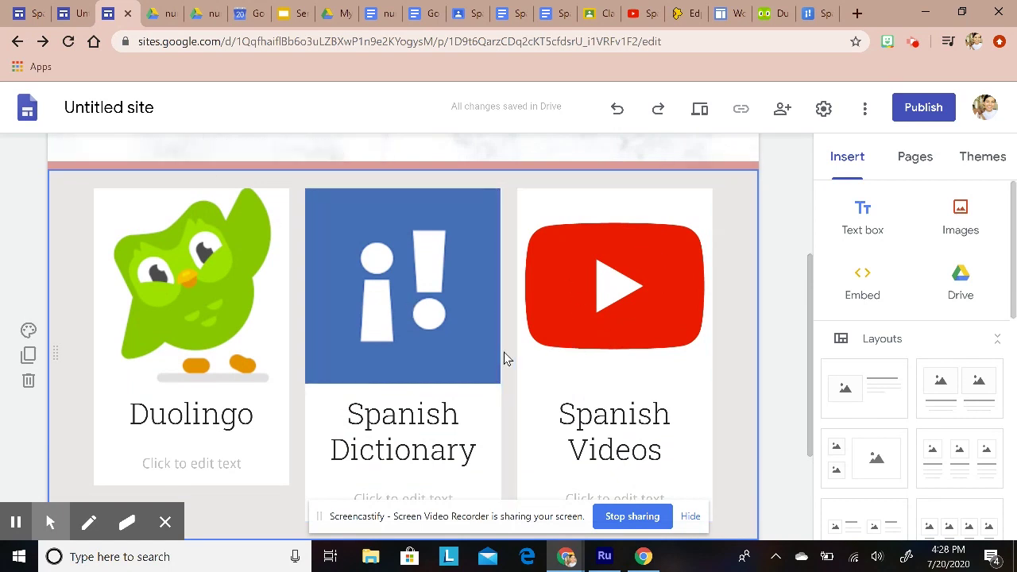
scroll(516, 365, down, 2)
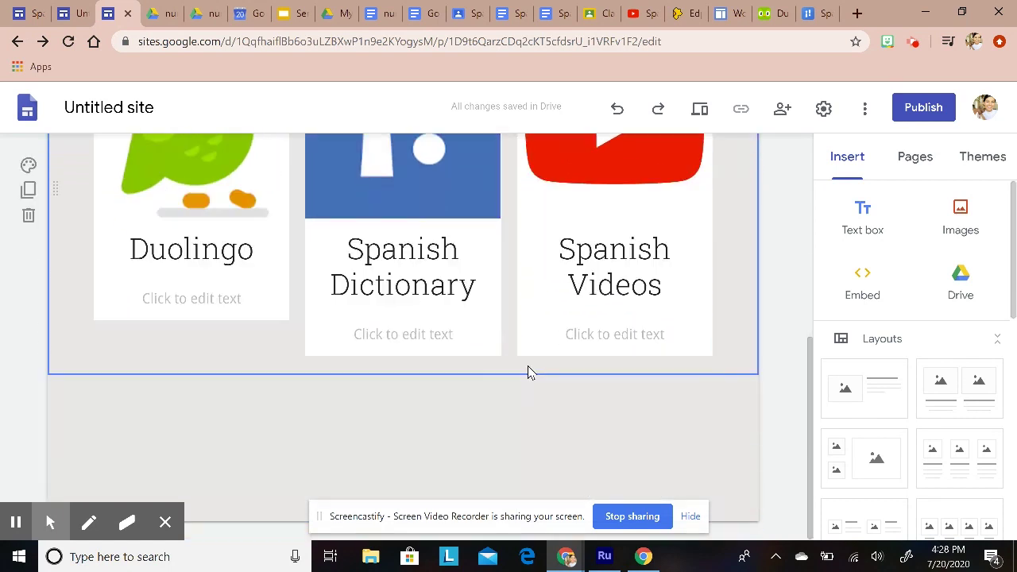
click(178, 299)
scroll(356, 407, up, 1)
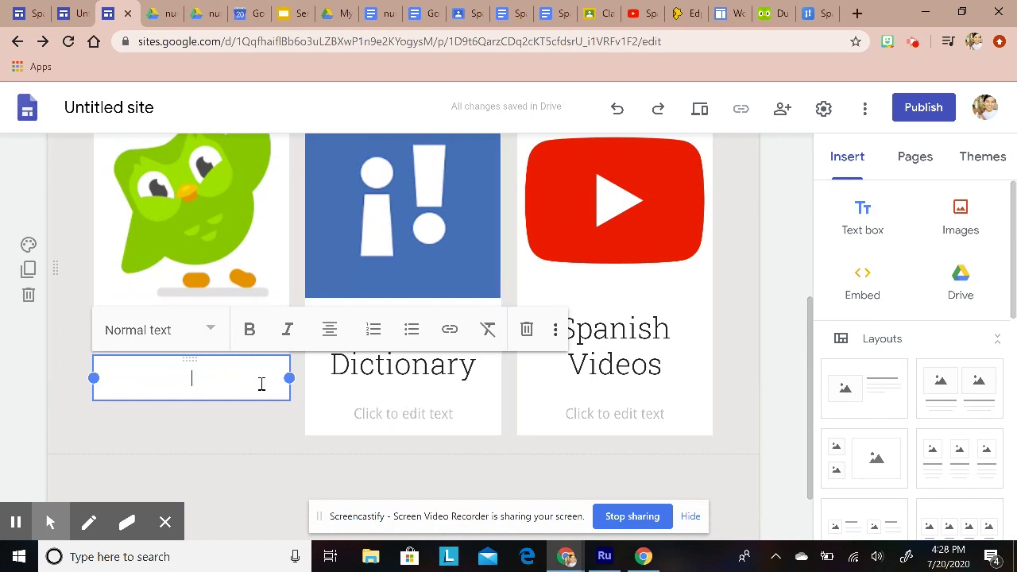
click(423, 414)
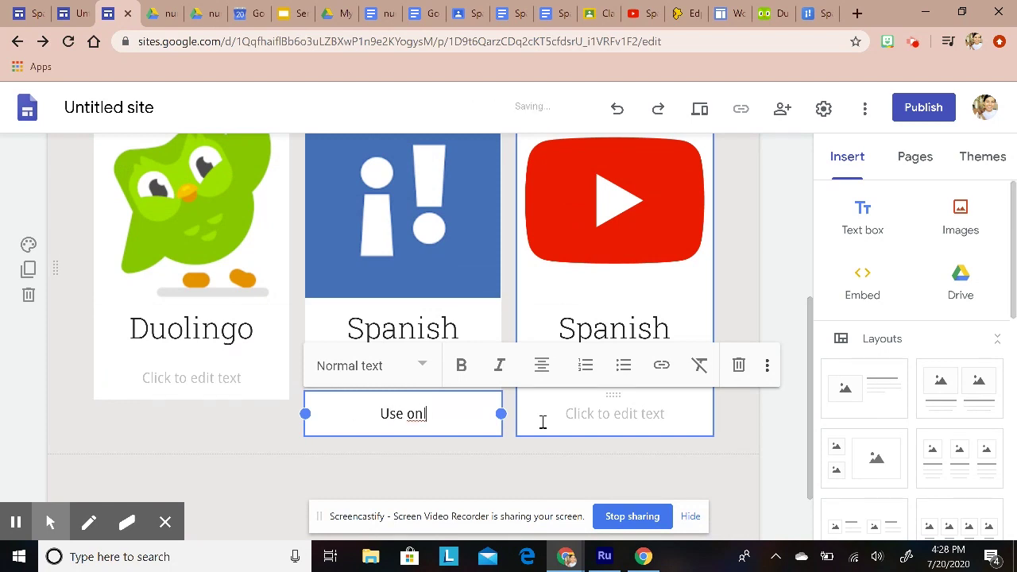
Step: Describe Spanish Dictionary as 'Use only this as a translation resource NOT GOOGLE TRANSLATE!!!', fixing the spelling
text(Use only this as a)
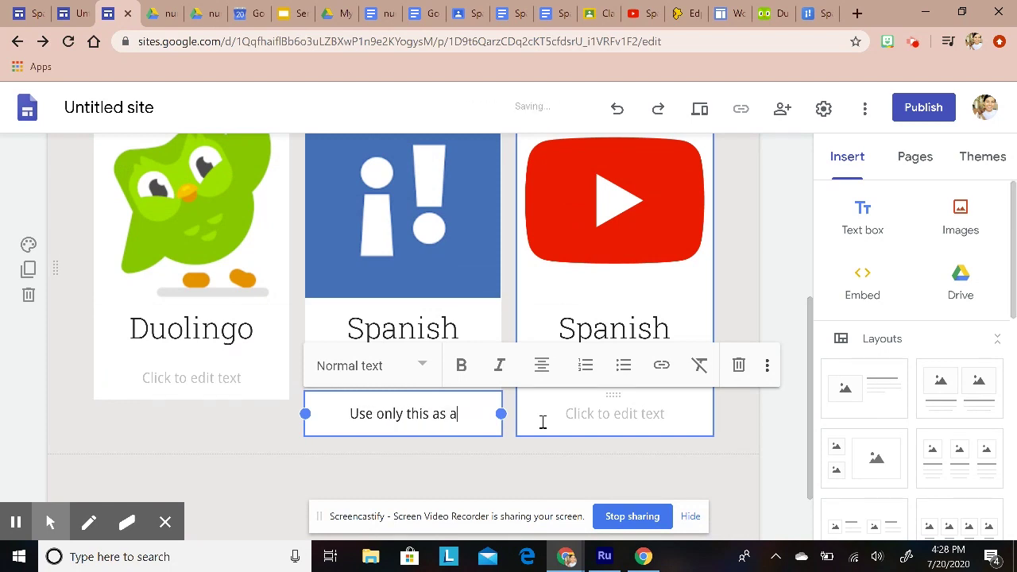
text( tran)
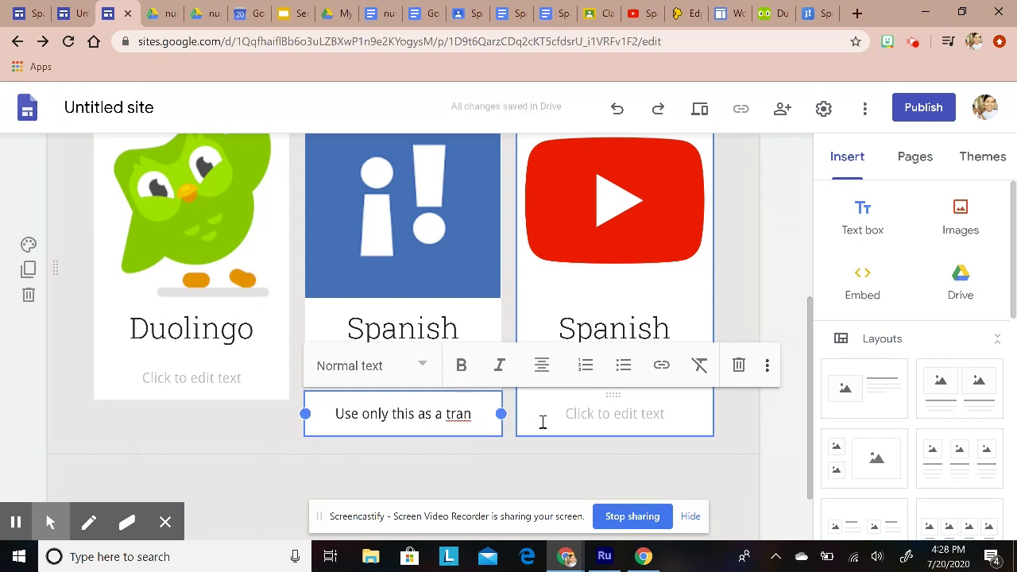
text(slation)
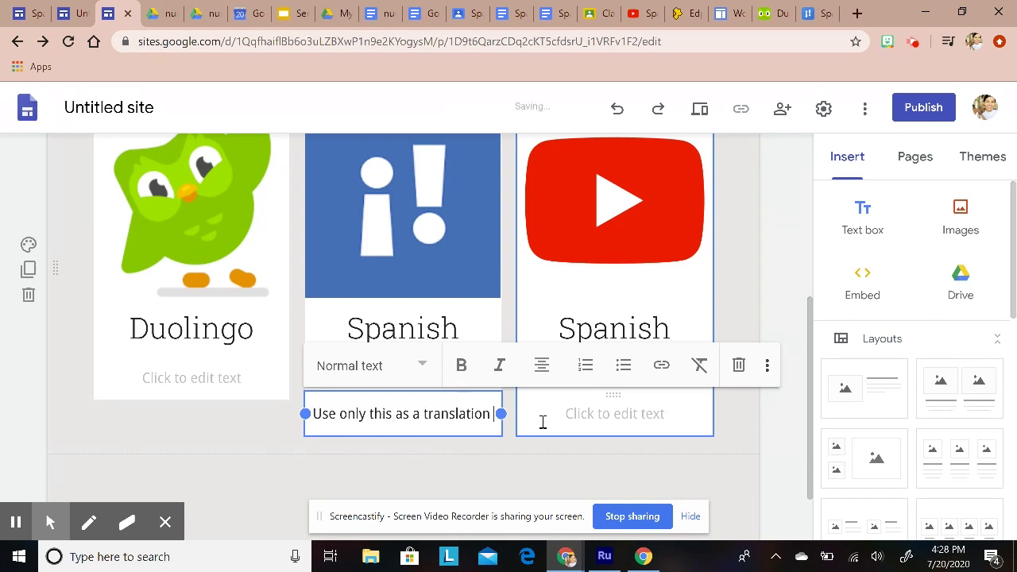
text( resrouce)
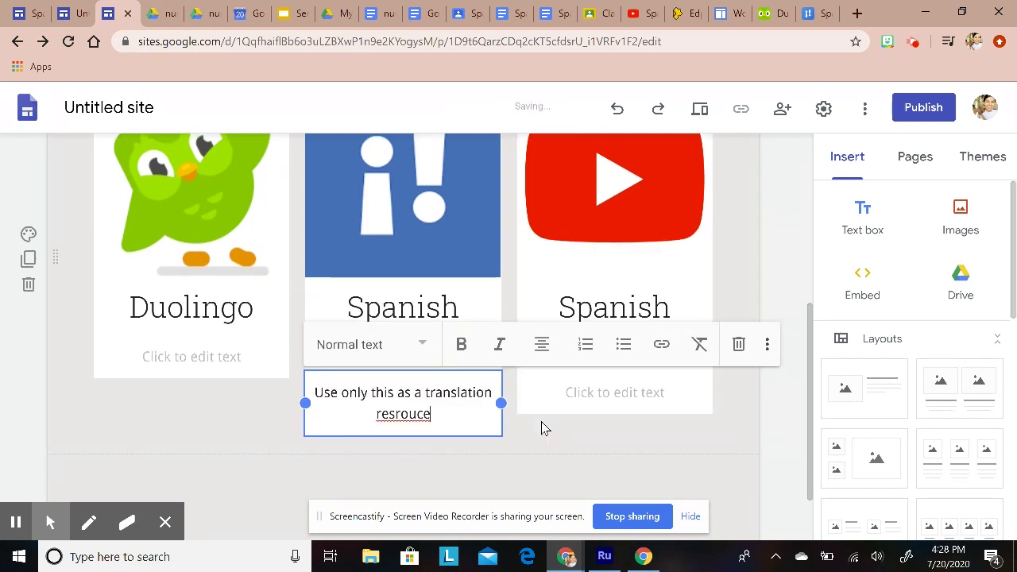
key(BackSpace)
key(BackSpace)
key(BackSpace)
key(BackSpace)
key(BackSpace)
text(our)
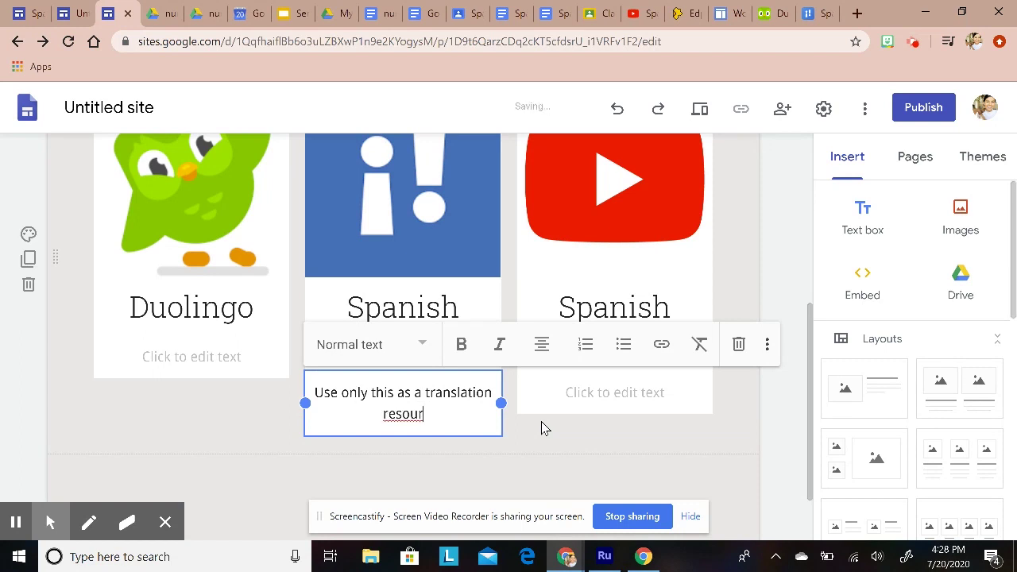
text(se NOT )
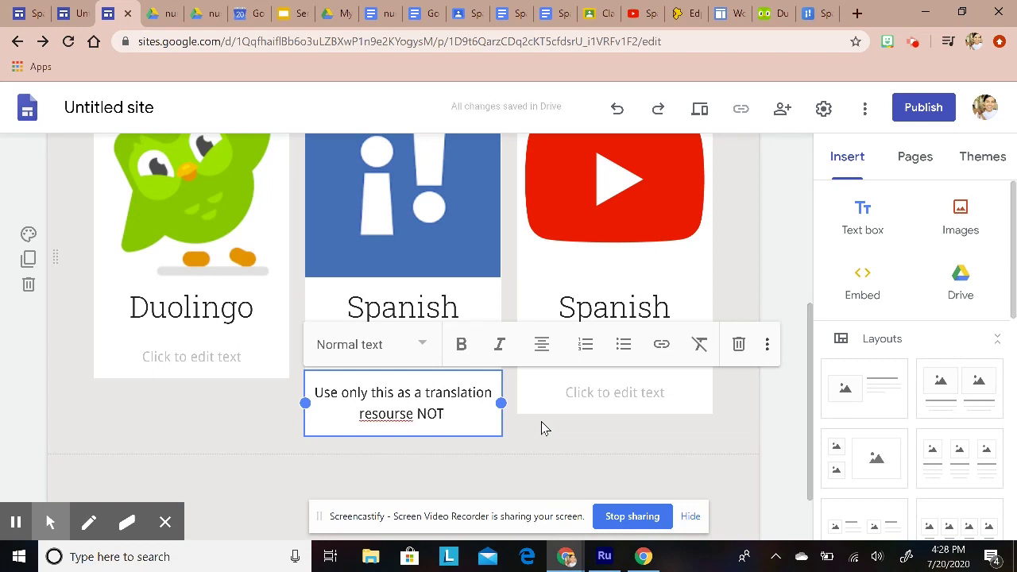
text(GOOG)
key(BackSpace)
text(OGLE)
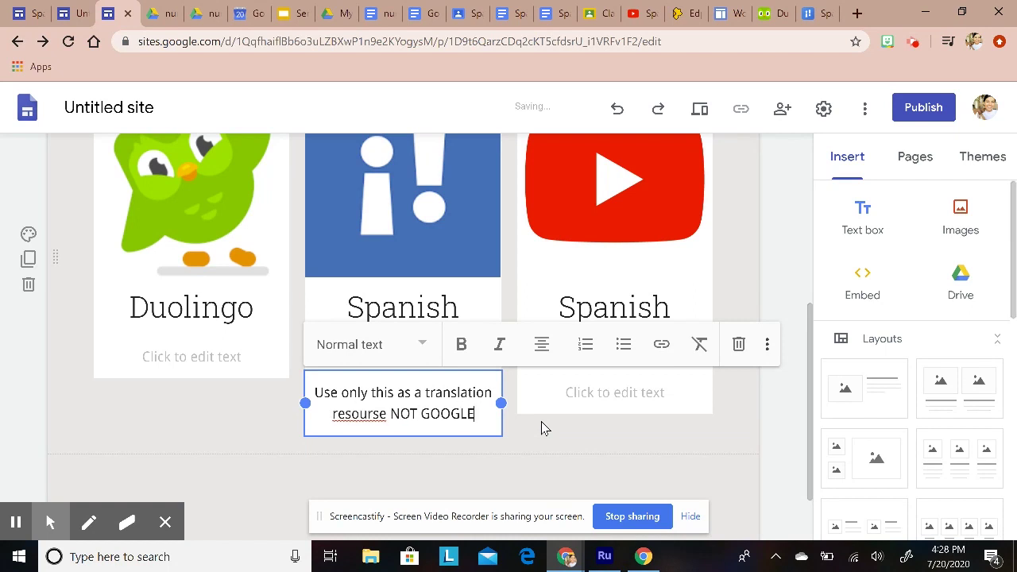
text( TRANSLATE!!!)
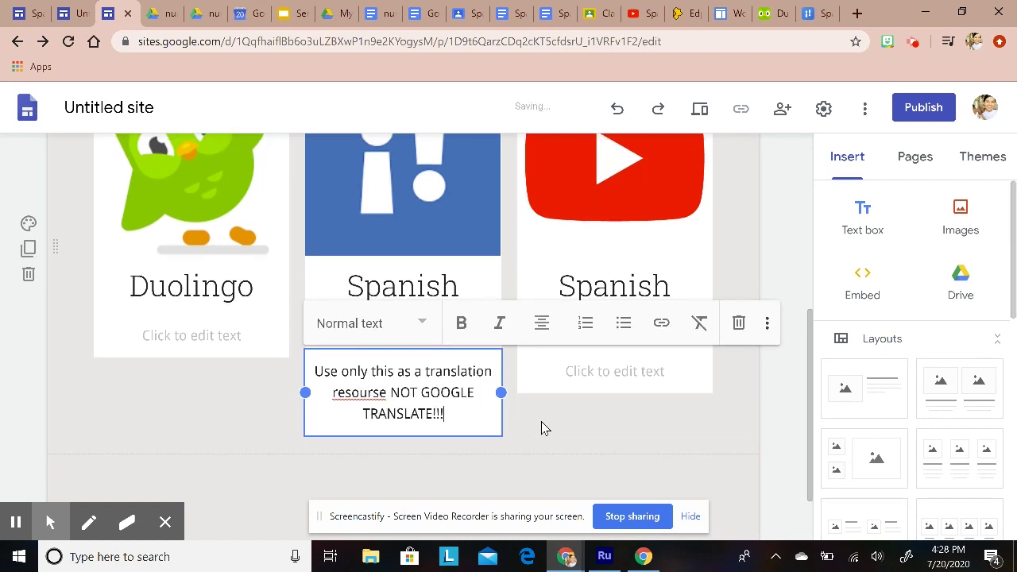
right_click(374, 393)
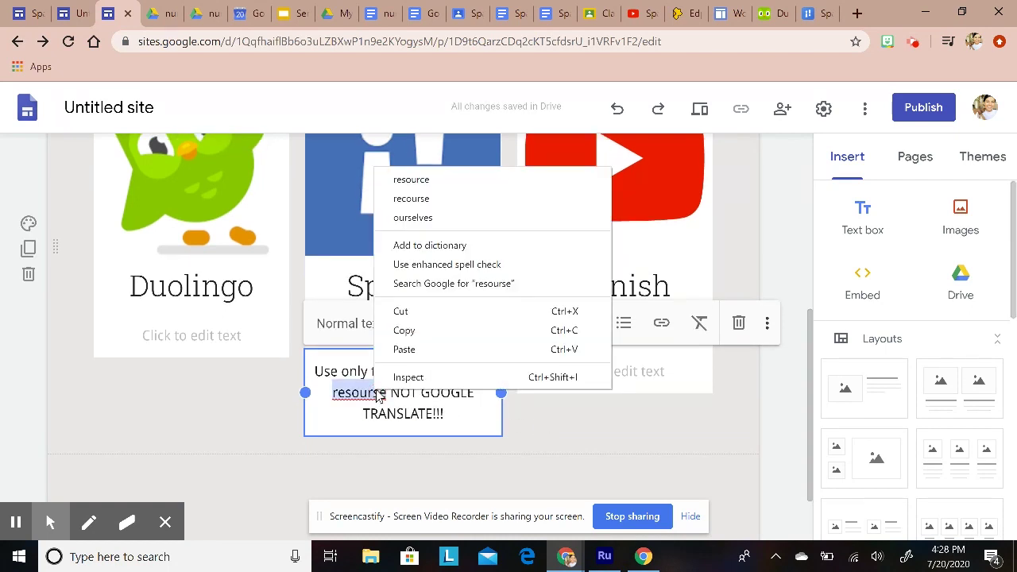
click(410, 180)
click(562, 454)
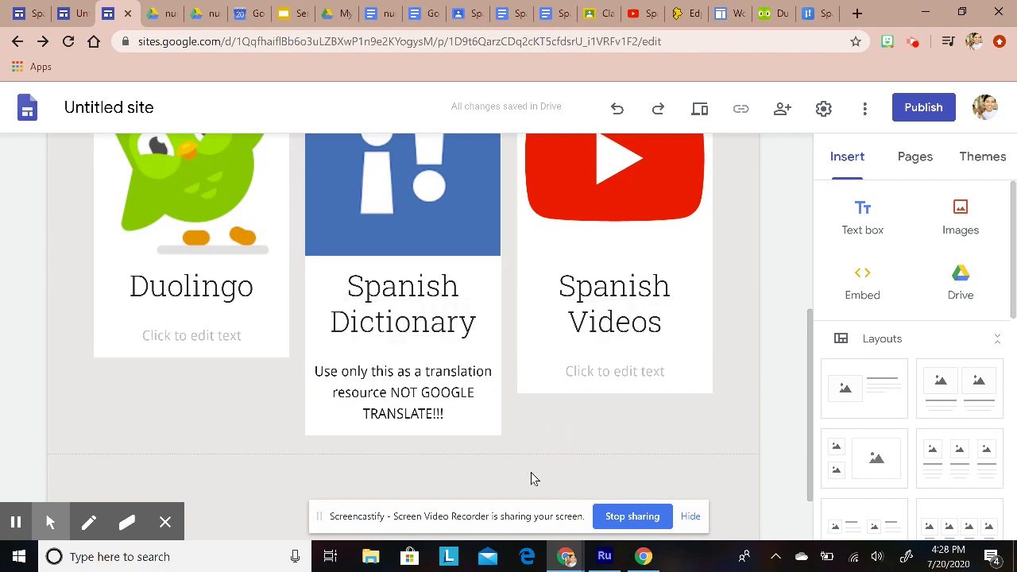
scroll(530, 477, up, 2)
click(94, 263)
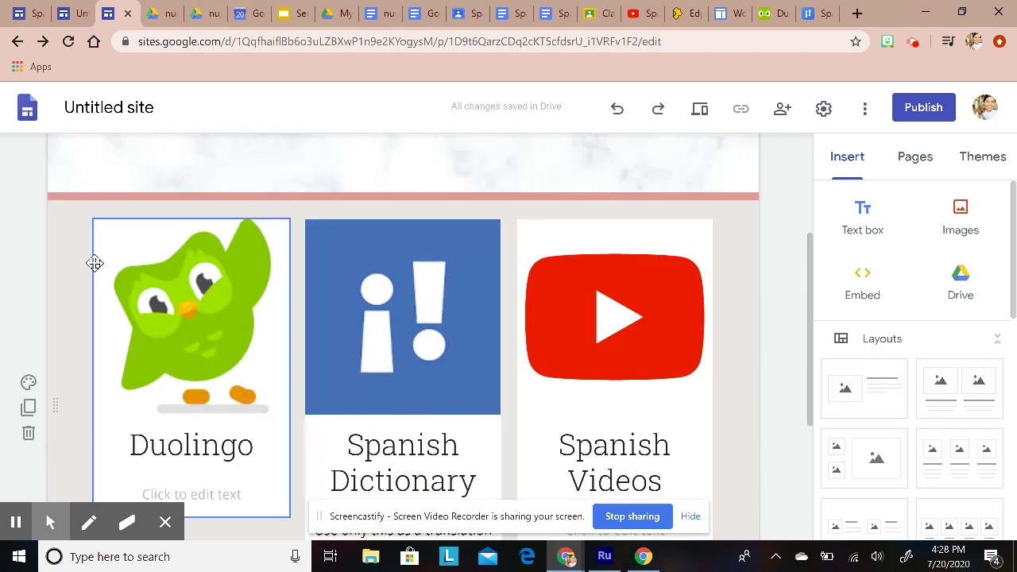
Step: Link the Duolingo image to the Duolingo website address
click(225, 316)
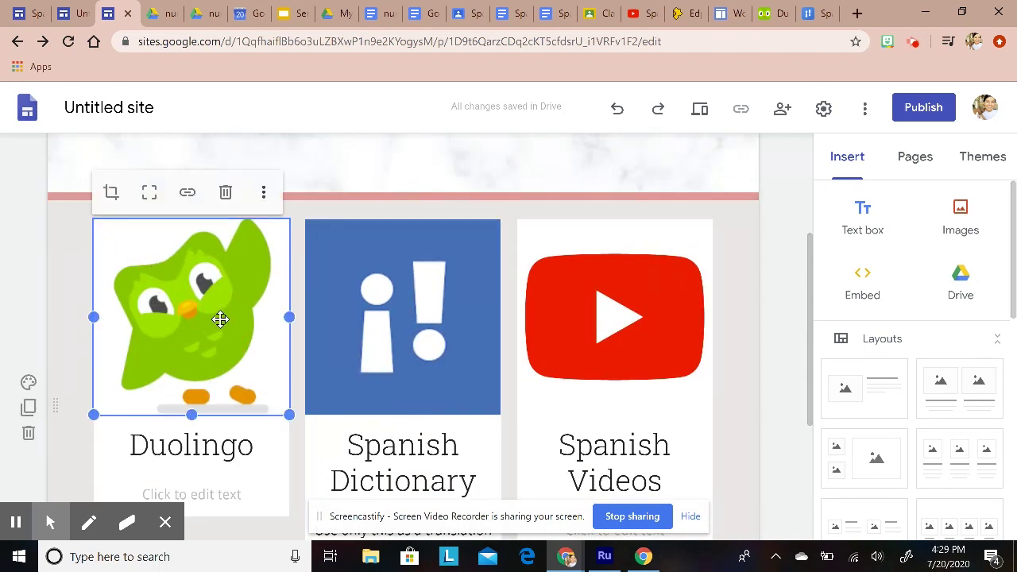
click(186, 193)
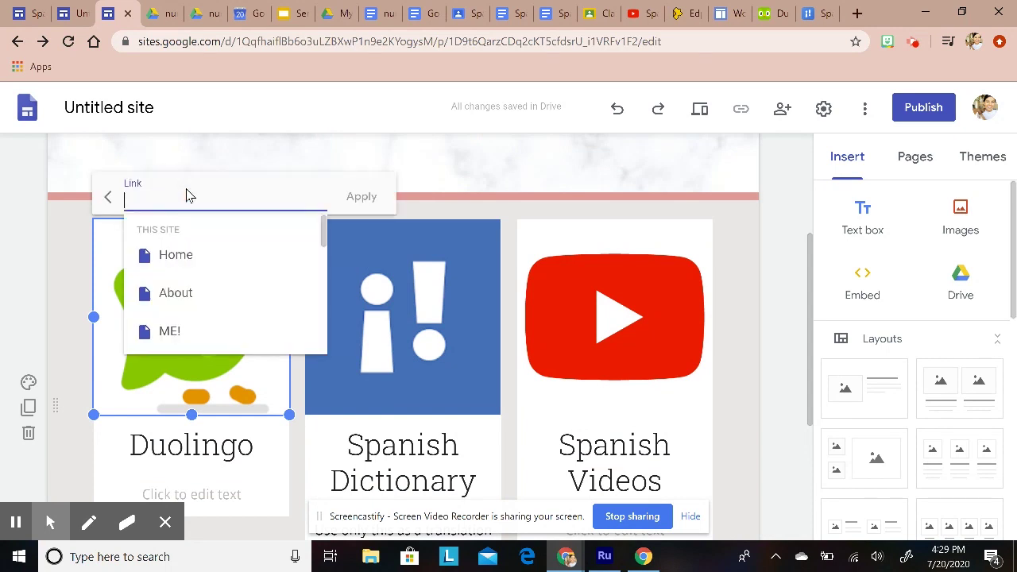
click(768, 13)
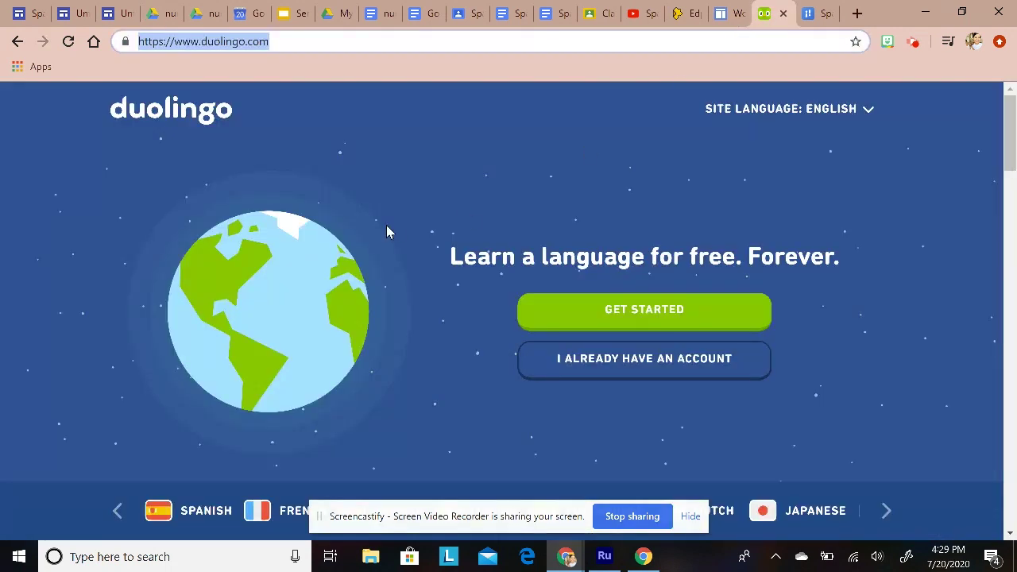
right_click(246, 46)
click(287, 131)
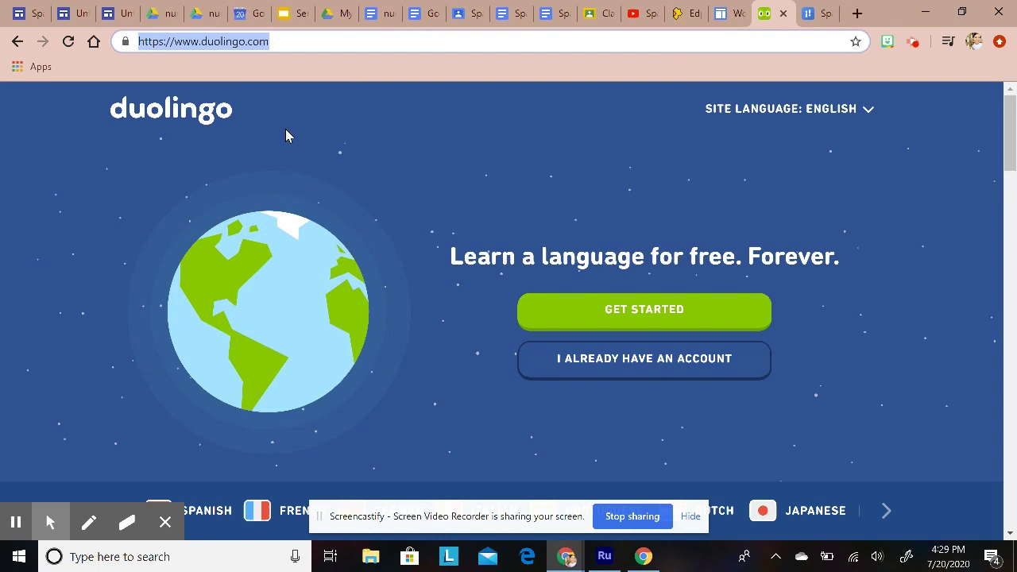
click(117, 22)
right_click(180, 198)
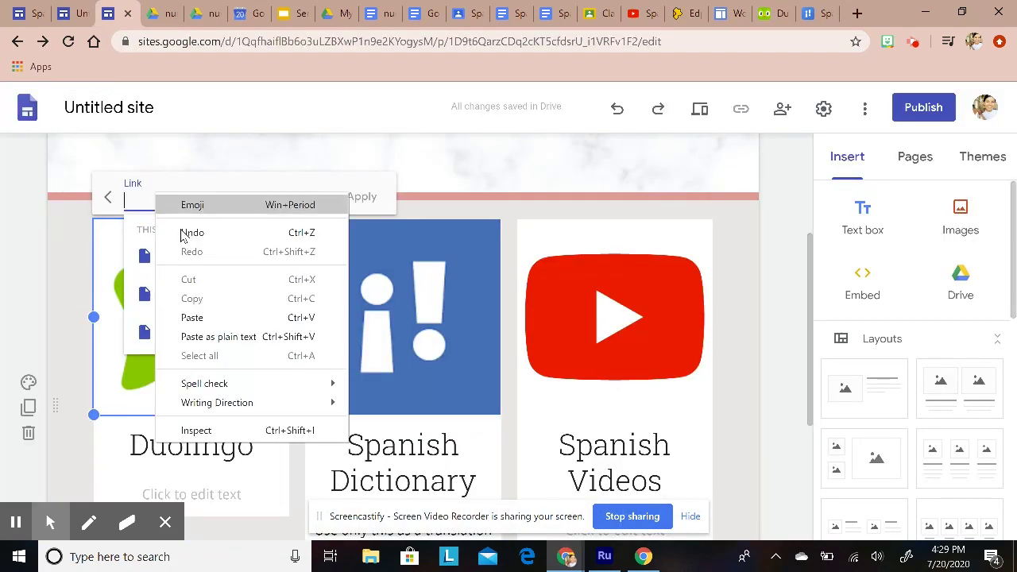
click(191, 315)
click(362, 197)
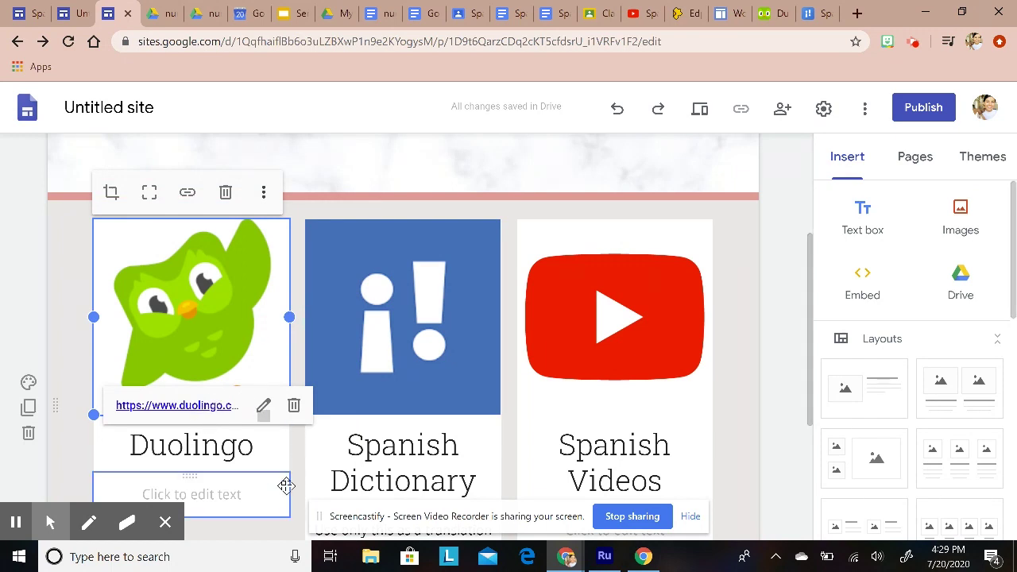
scroll(286, 484, down, 1)
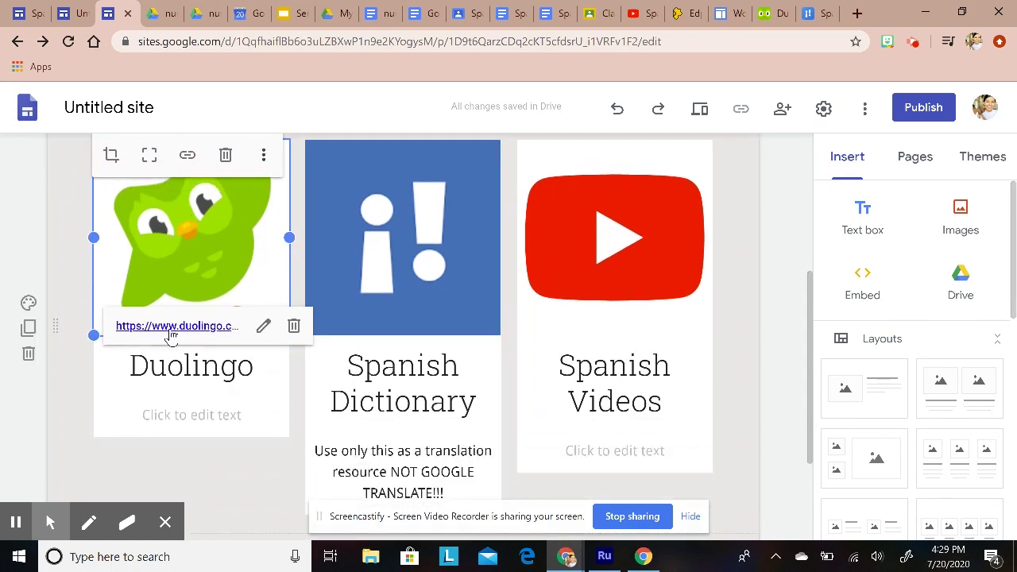
click(338, 280)
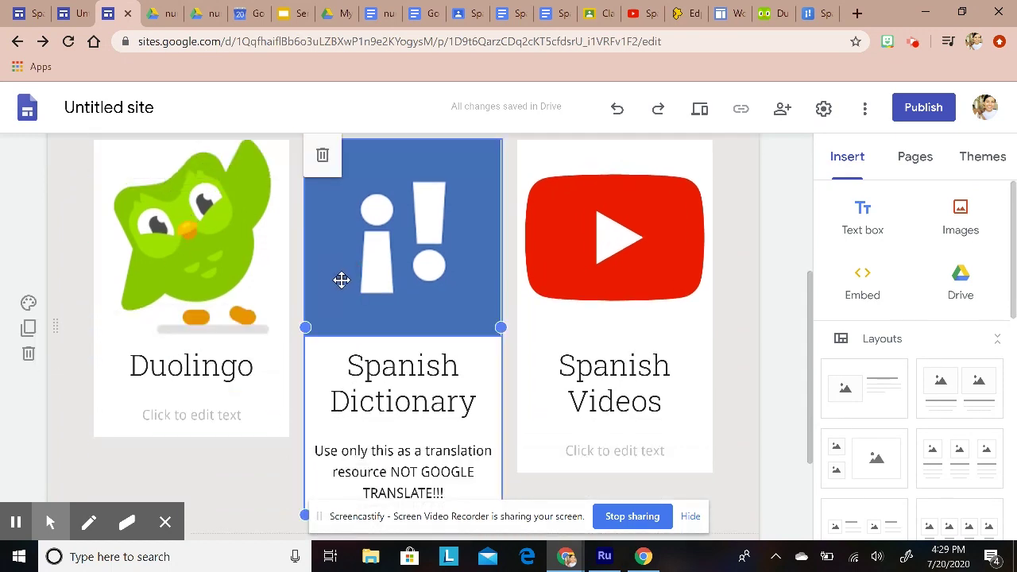
click(815, 14)
right_click(231, 46)
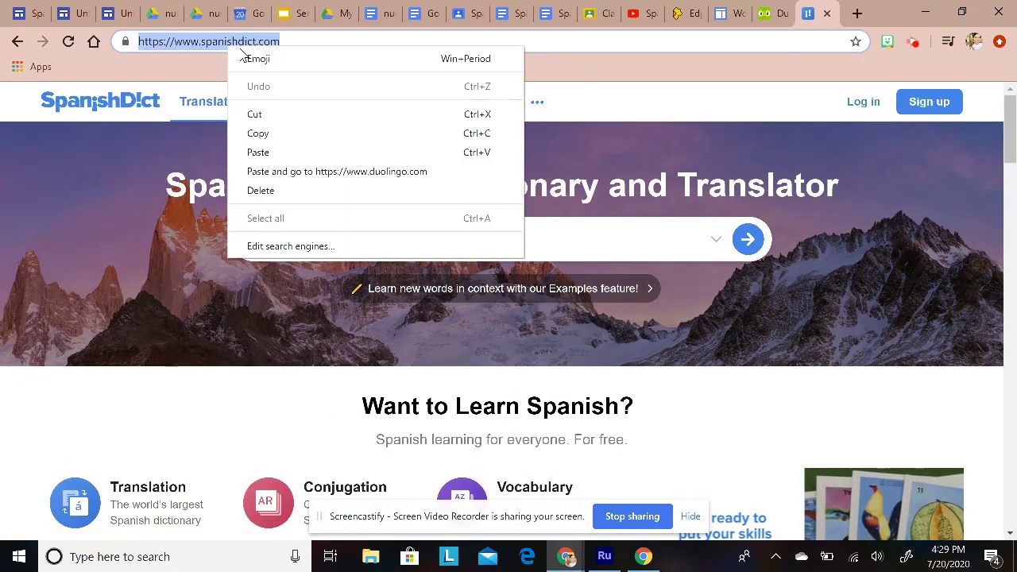
click(264, 133)
click(121, 19)
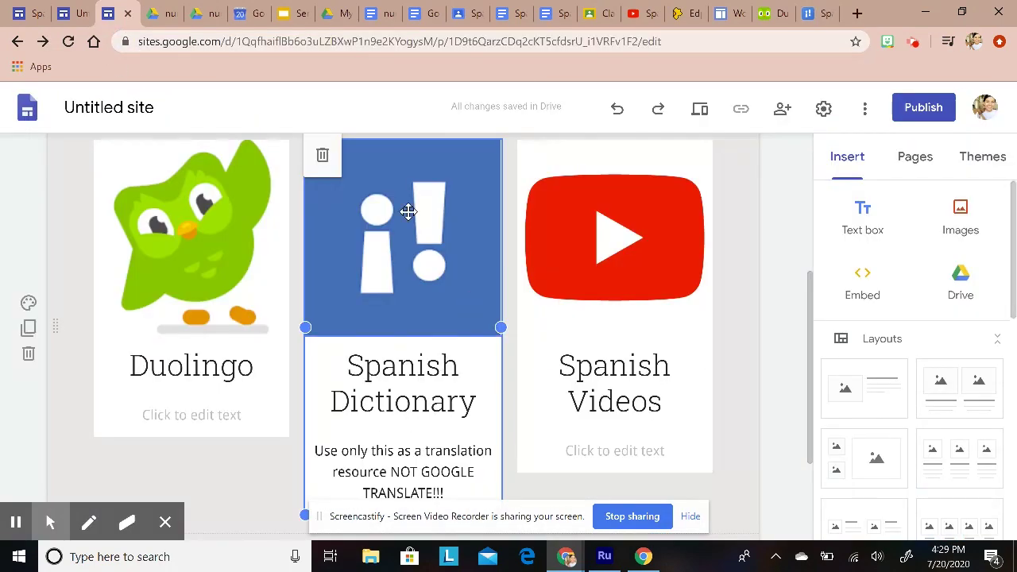
scroll(415, 335, up, 2)
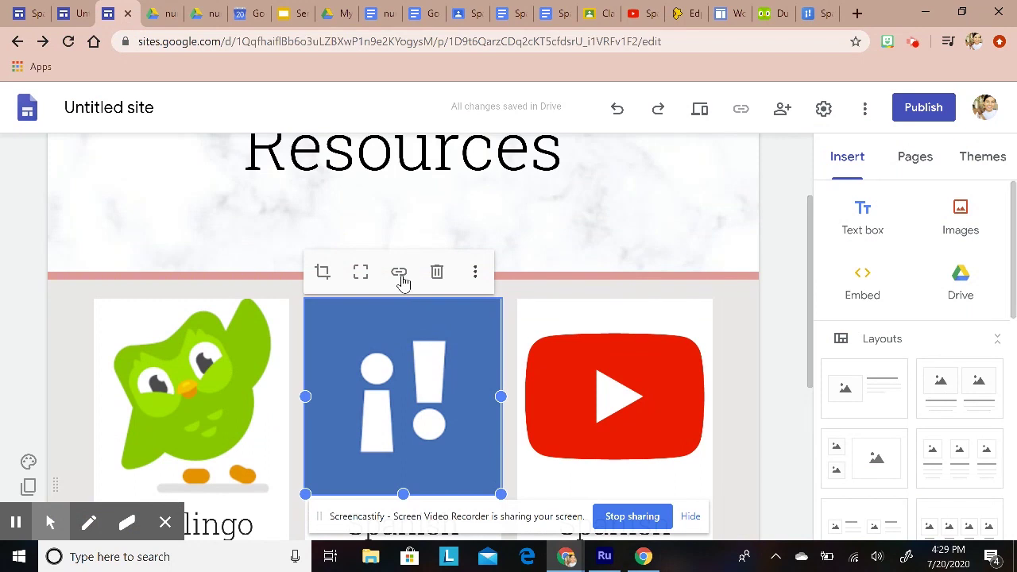
click(399, 272)
right_click(404, 276)
click(441, 389)
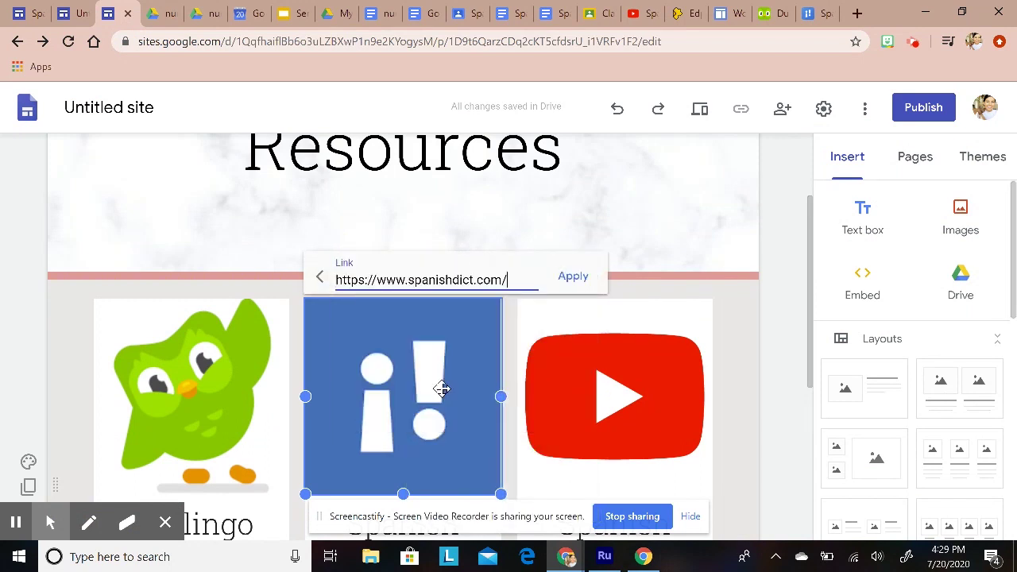
click(572, 277)
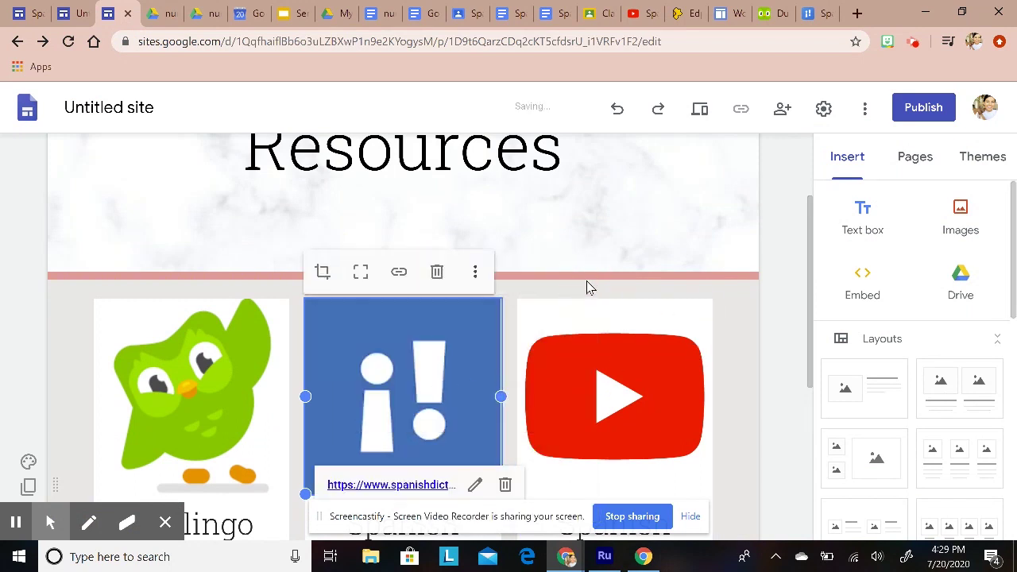
click(646, 11)
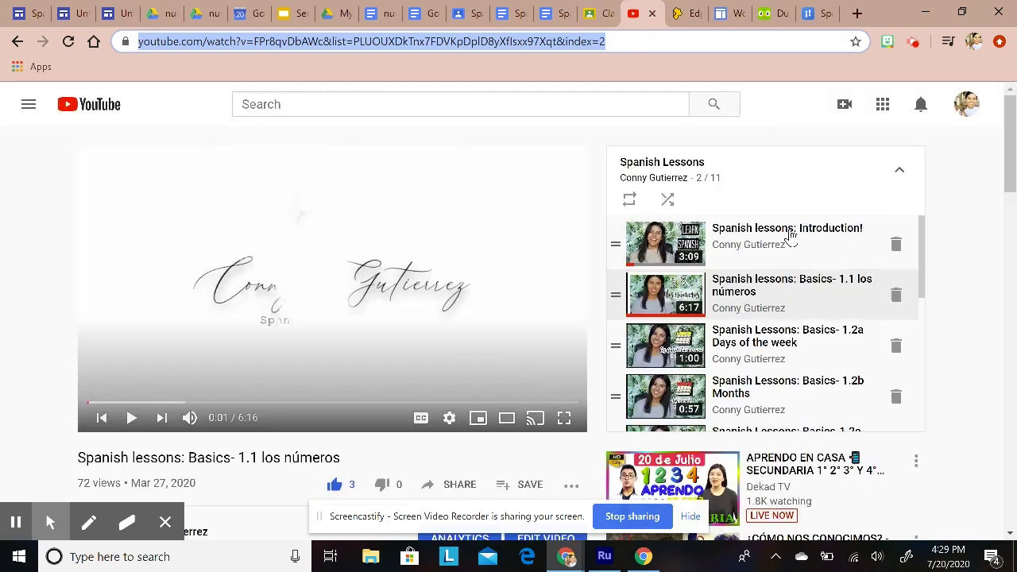
Step: Copy the web address of the YouTube Spanish Lessons playlist page
click(673, 160)
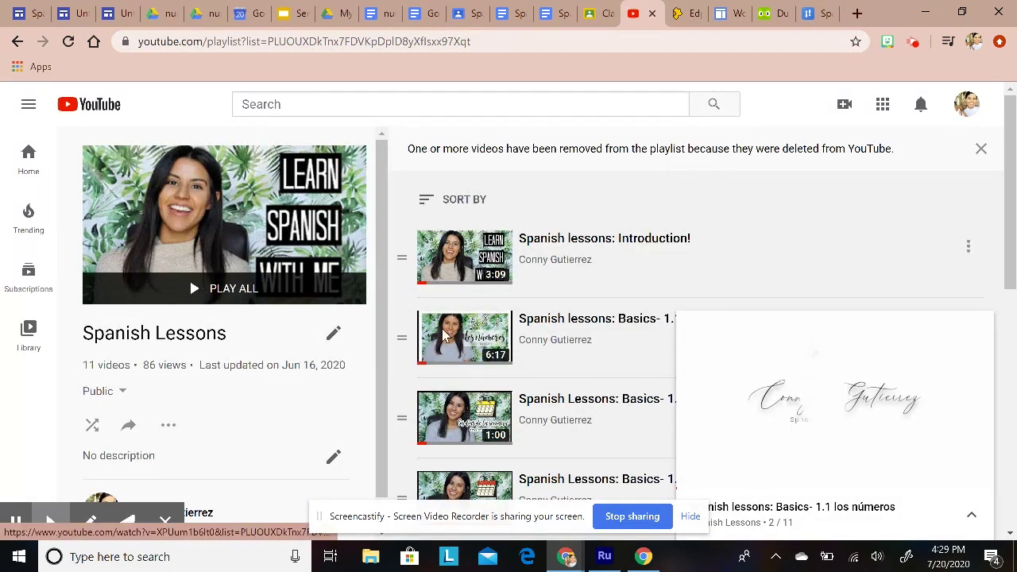
mouse_move(828, 512)
click(978, 327)
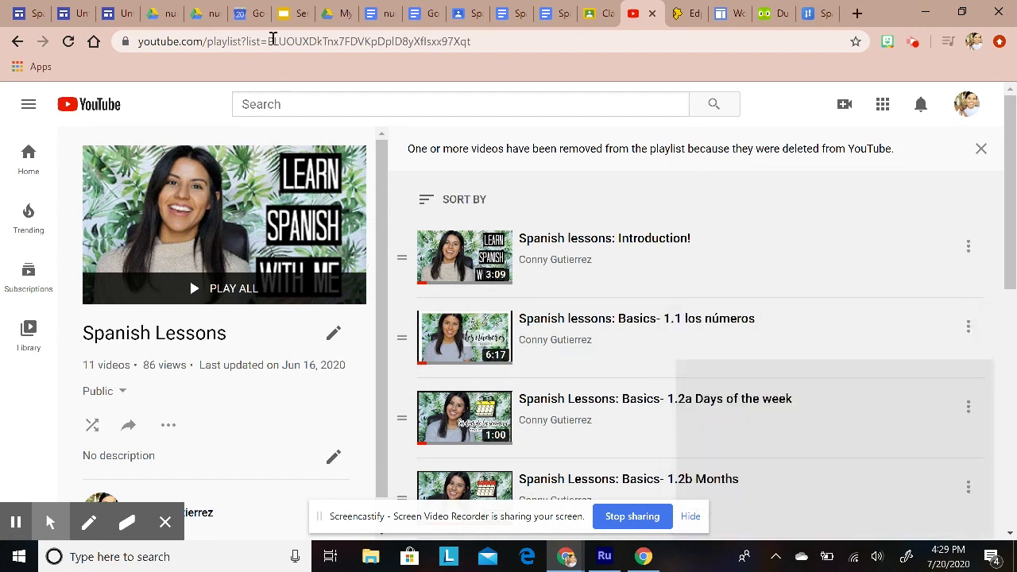
click(274, 41)
right_click(272, 42)
click(302, 125)
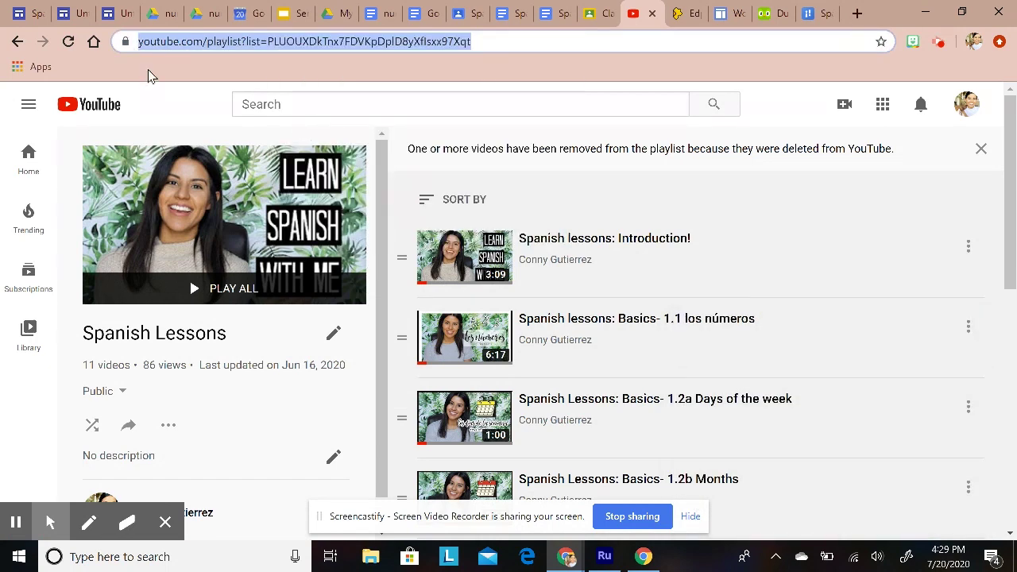
click(114, 13)
Step: Link the YouTube image on the Resources page to the Spanish Lessons playlist
click(614, 370)
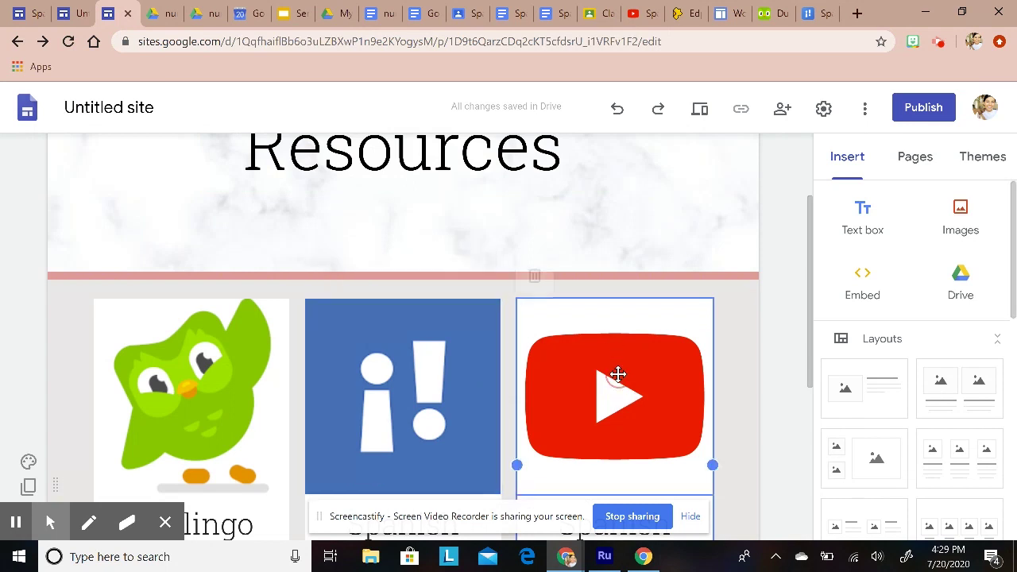
click(610, 271)
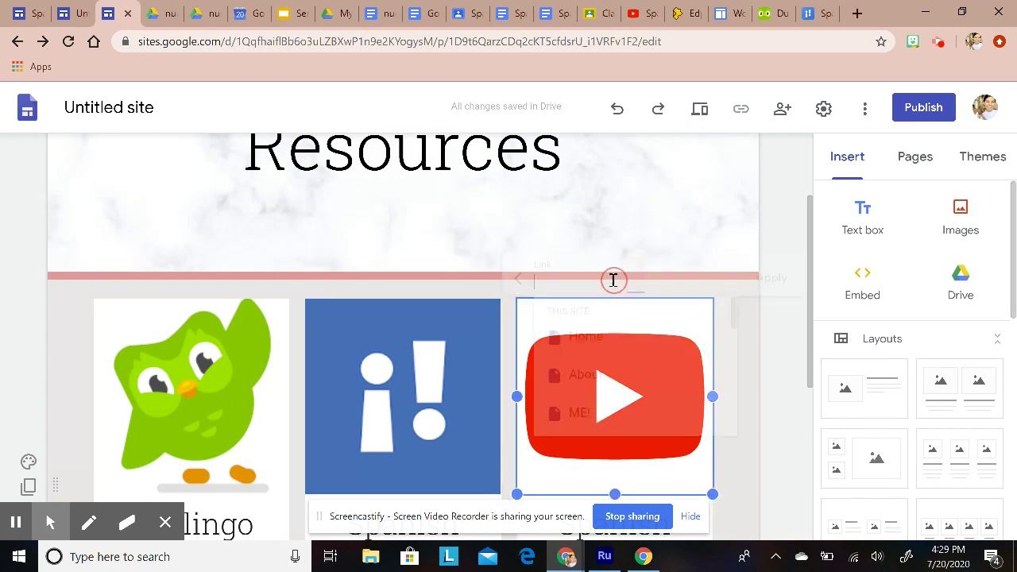
right_click(599, 277)
click(635, 399)
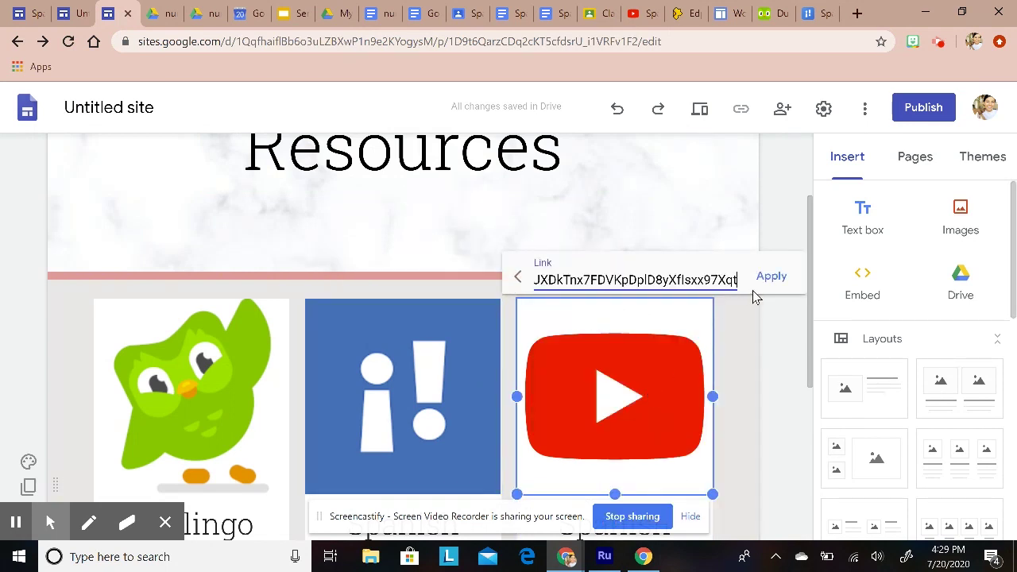
click(771, 276)
click(809, 346)
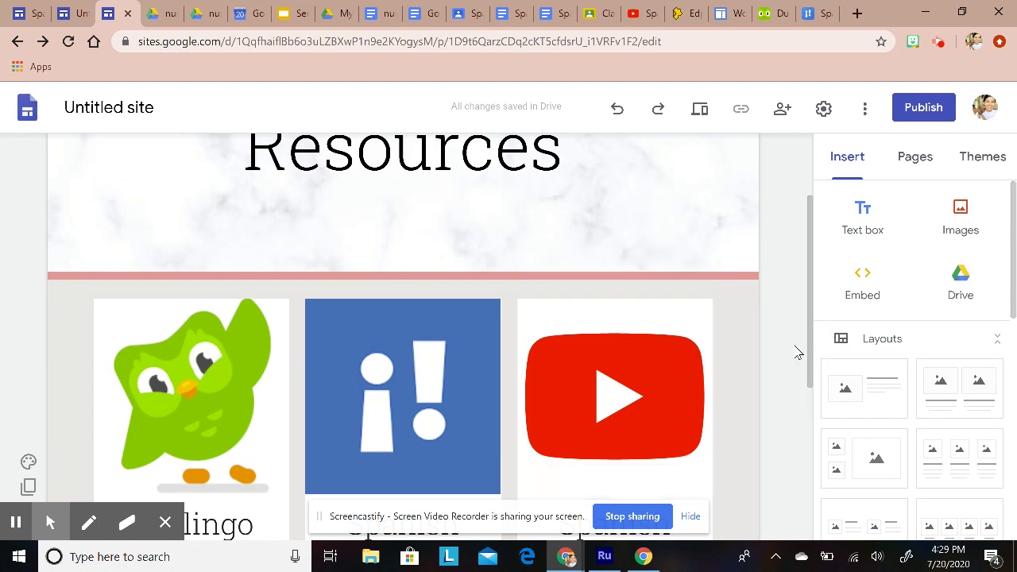
scroll(690, 388, down, 4)
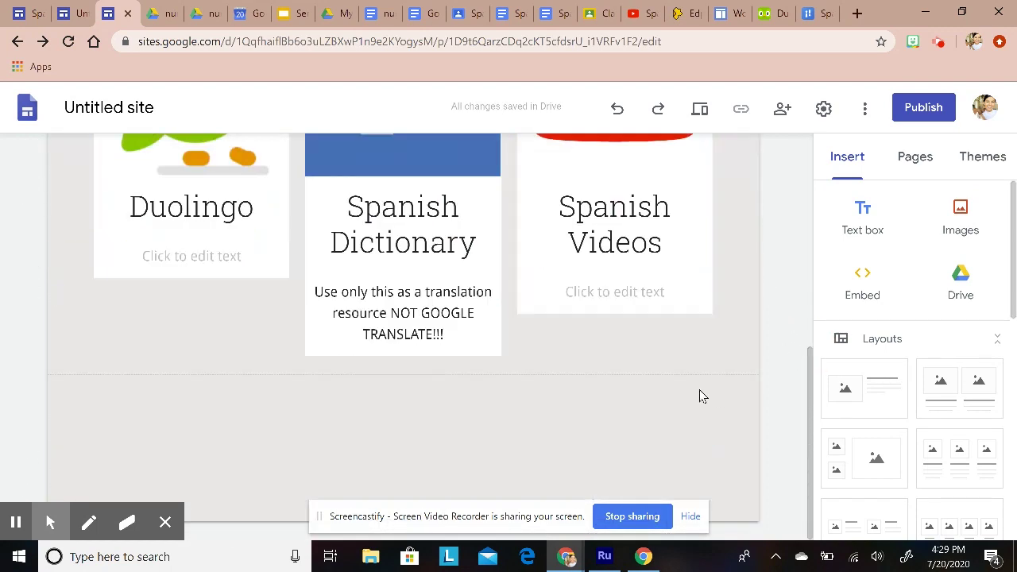
scroll(705, 391, up, 5)
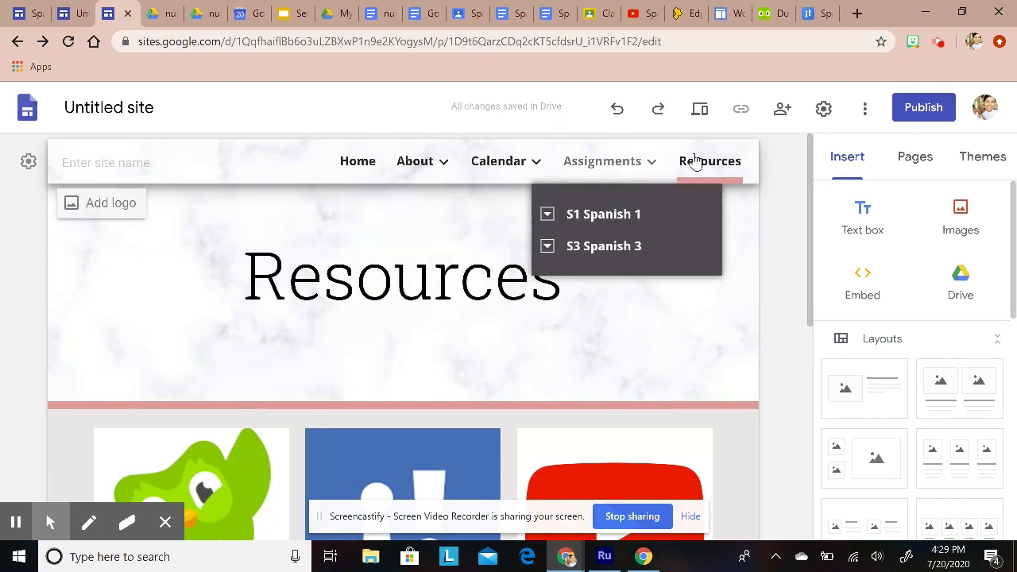
mouse_move(747, 289)
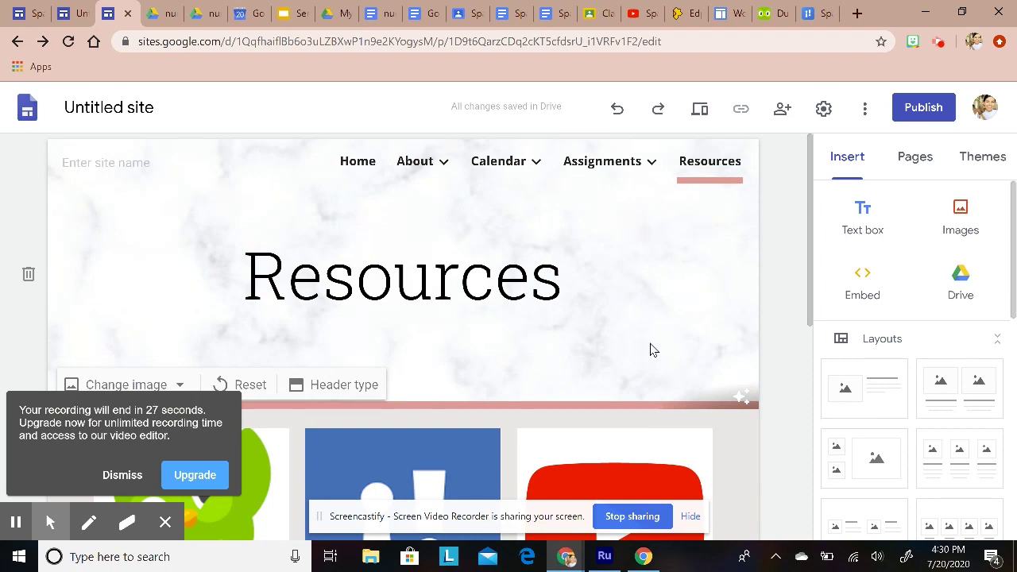
click(128, 474)
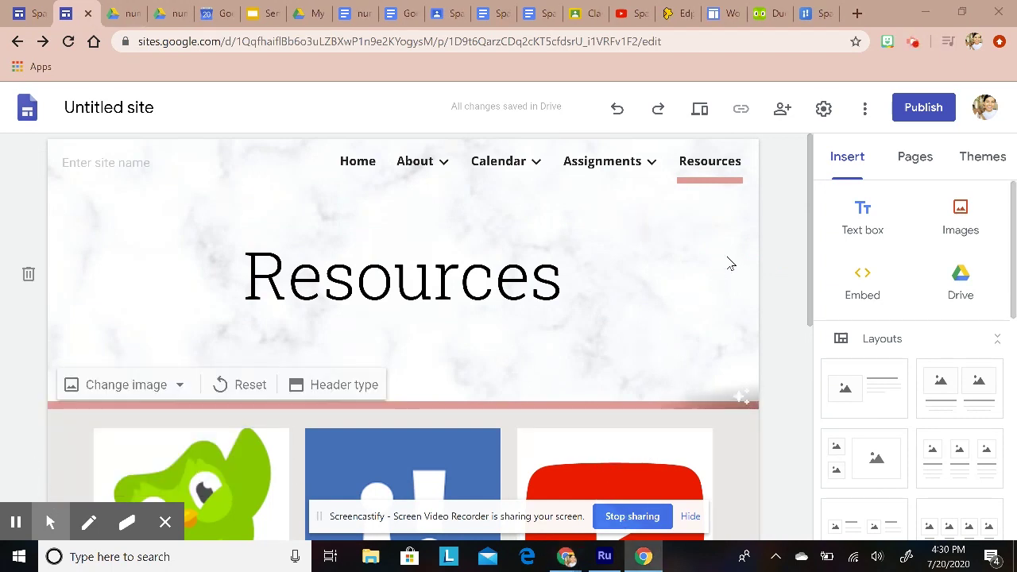
click(782, 111)
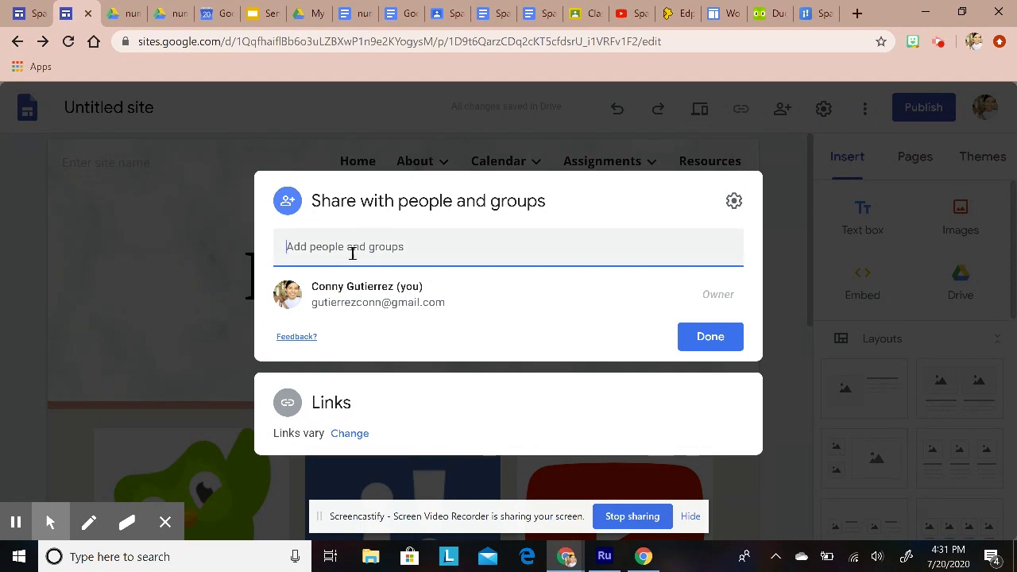
click(721, 343)
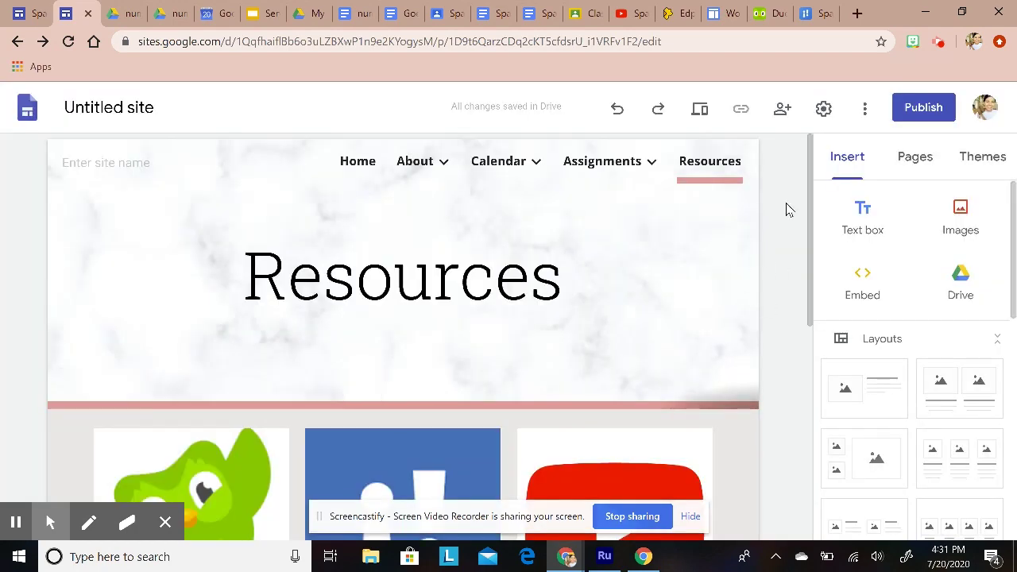
scroll(800, 259, down, 3)
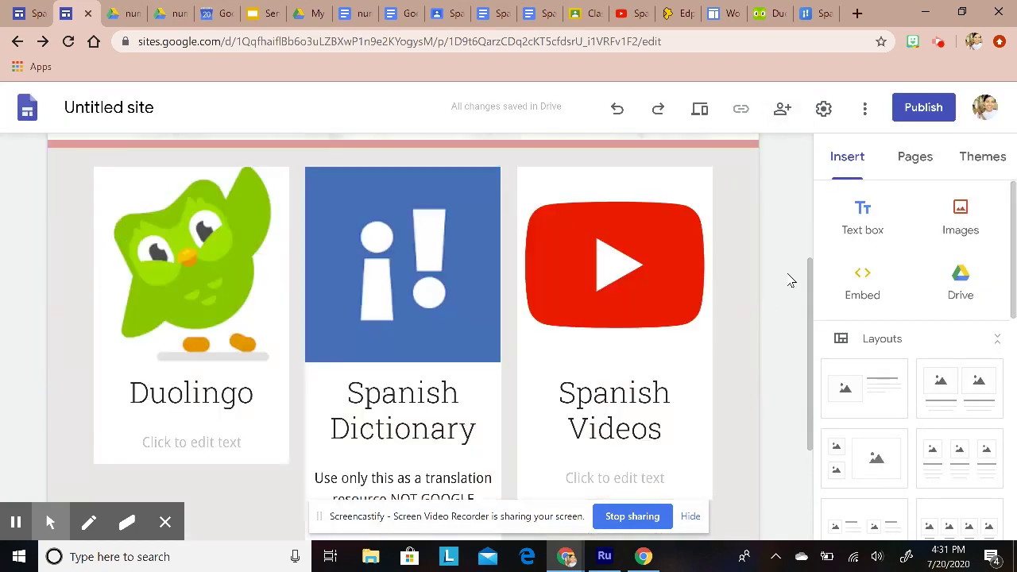
scroll(790, 281, up, 3)
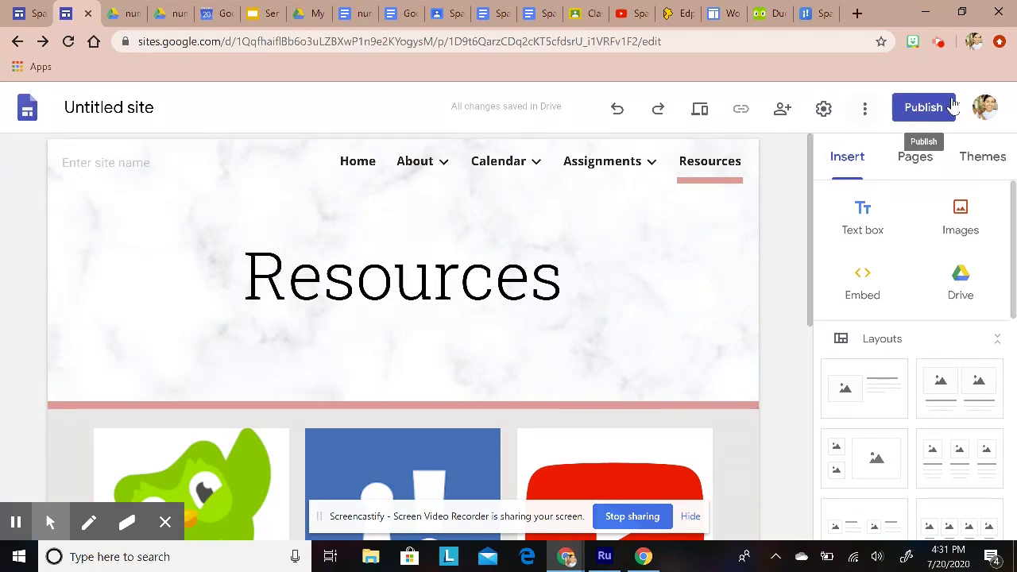
Step: Start publishing with the web address democgg, giving sites.google.com/view/democgg
click(922, 107)
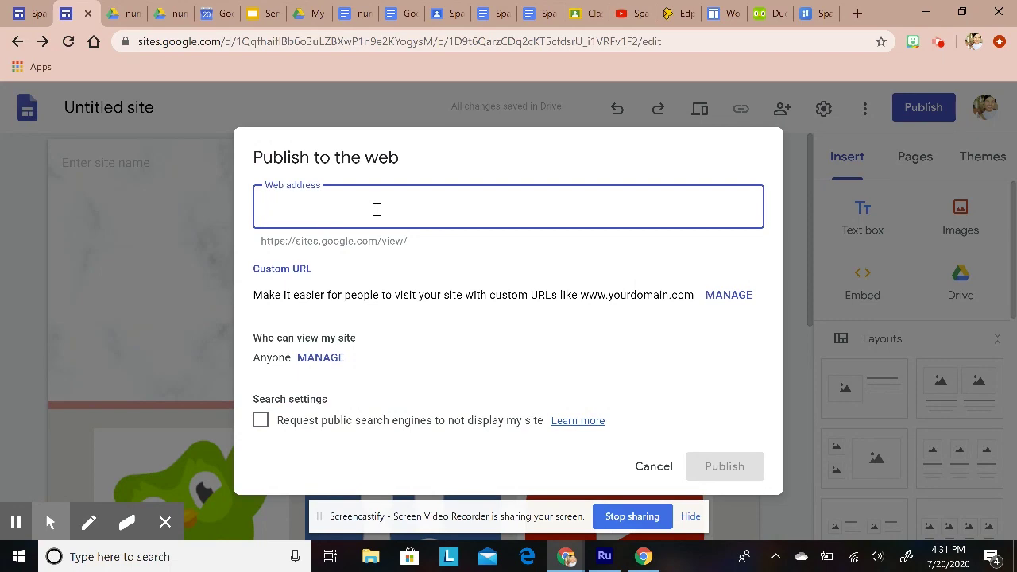
text(democgg)
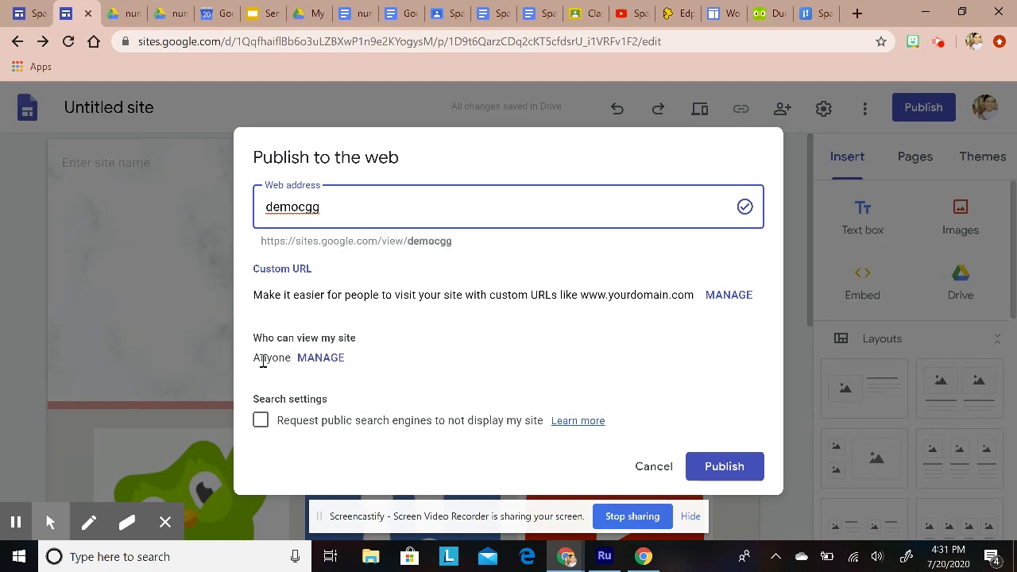
click(321, 359)
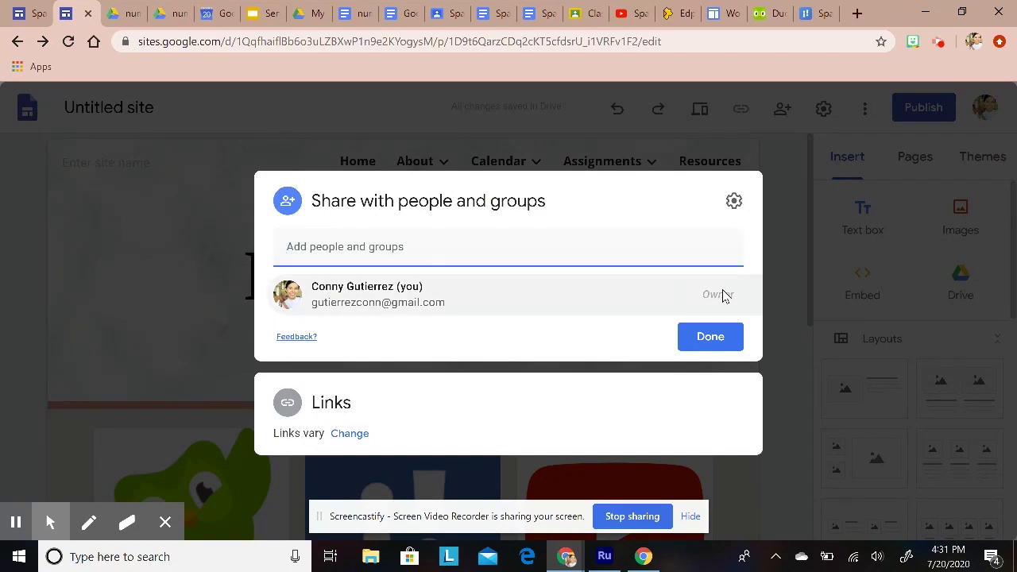
click(719, 347)
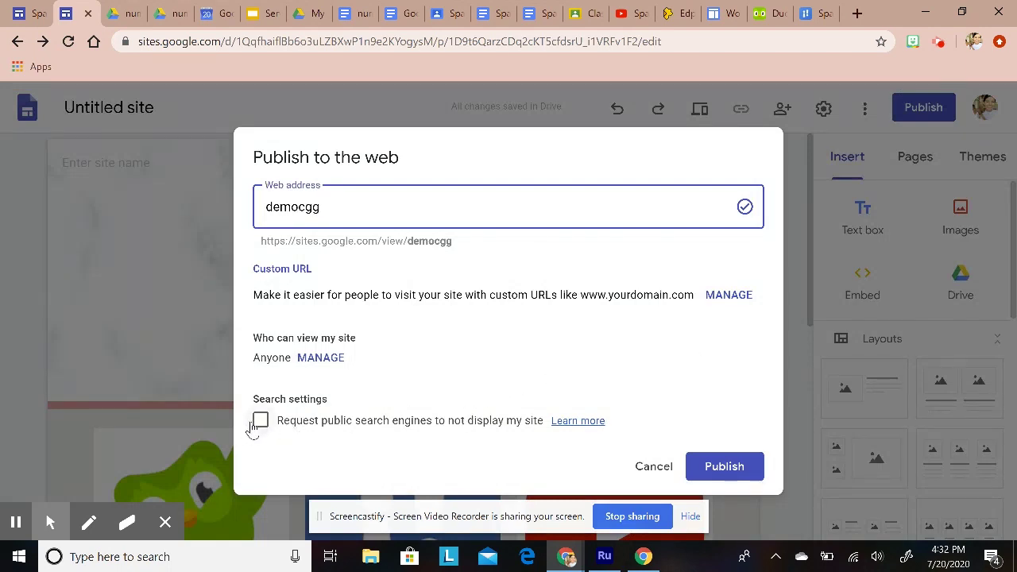
Step: Publish the site at democgg, asking public search engines not to display it
click(260, 421)
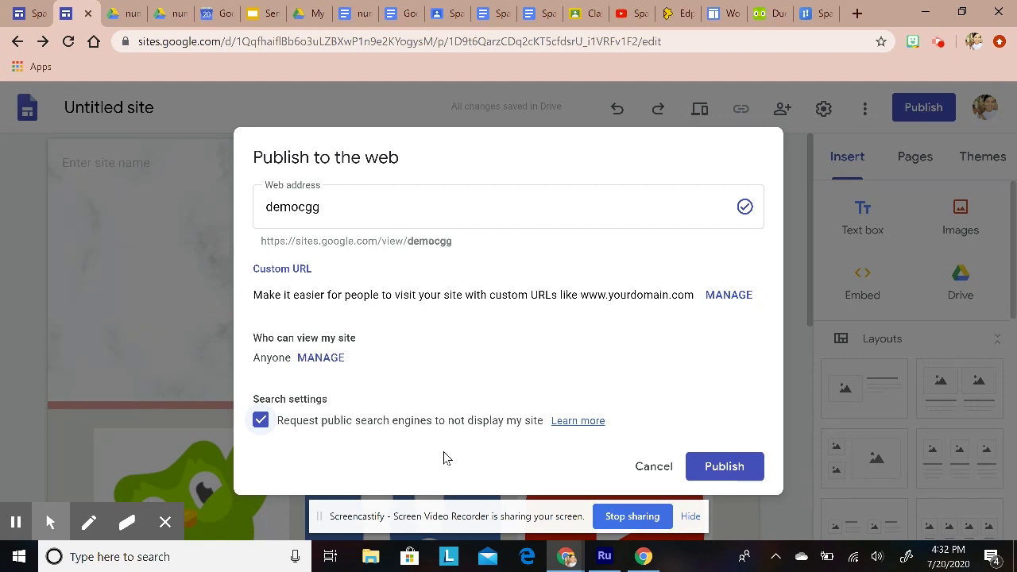
click(719, 468)
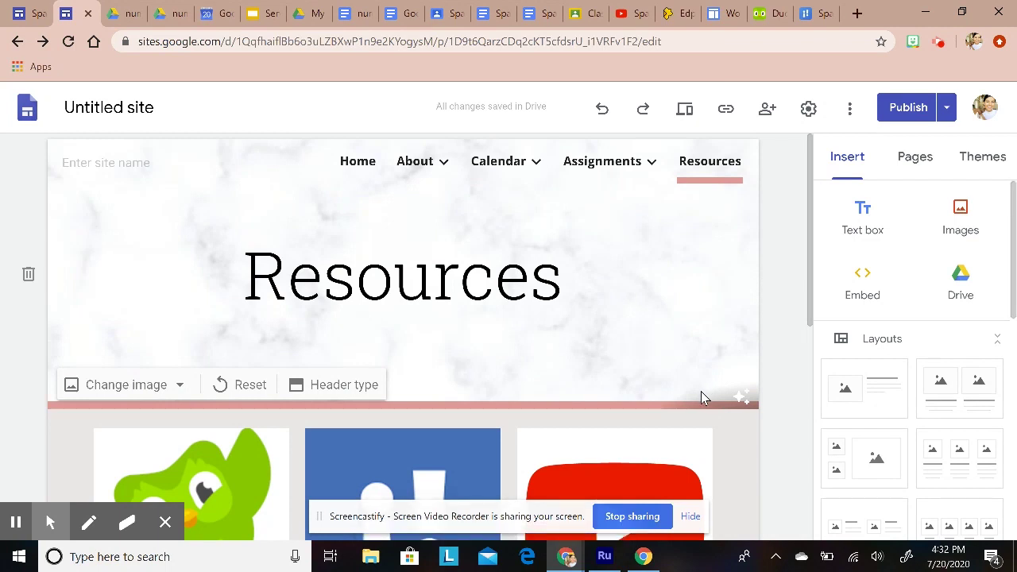
click(947, 109)
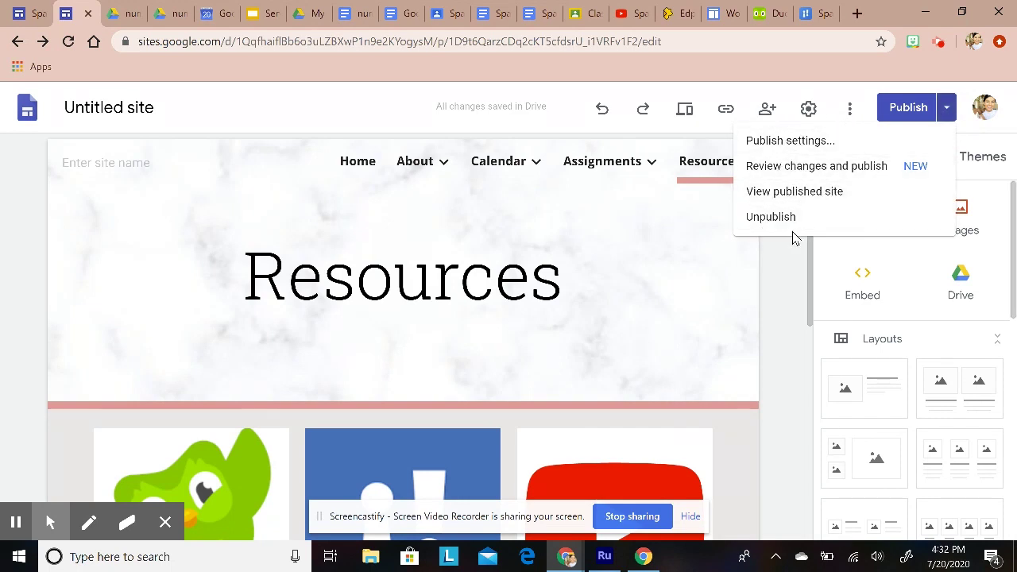
Step: View the live site's Home and About › ME! pages
click(798, 195)
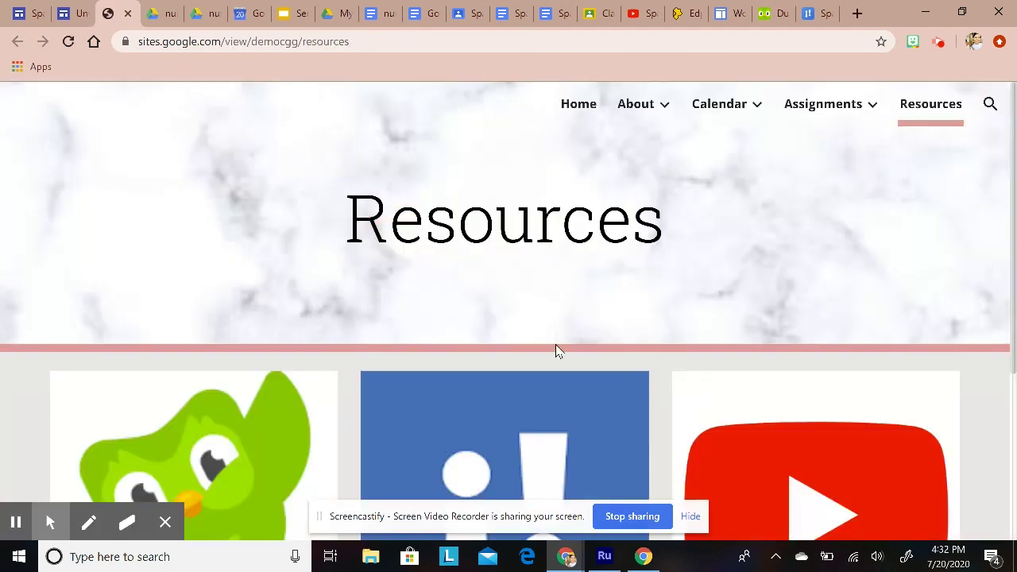
click(578, 105)
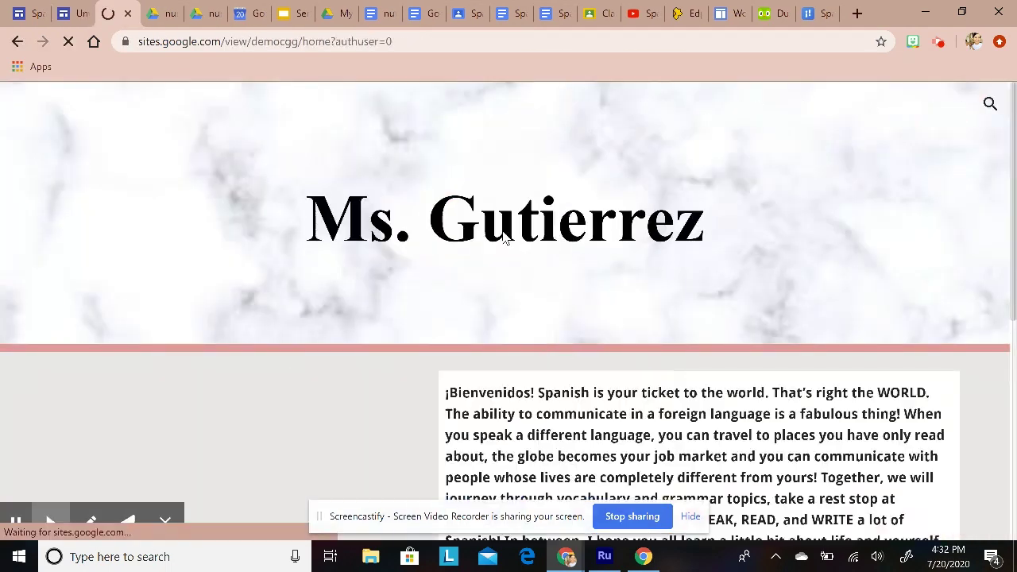
scroll(556, 293, down, 5)
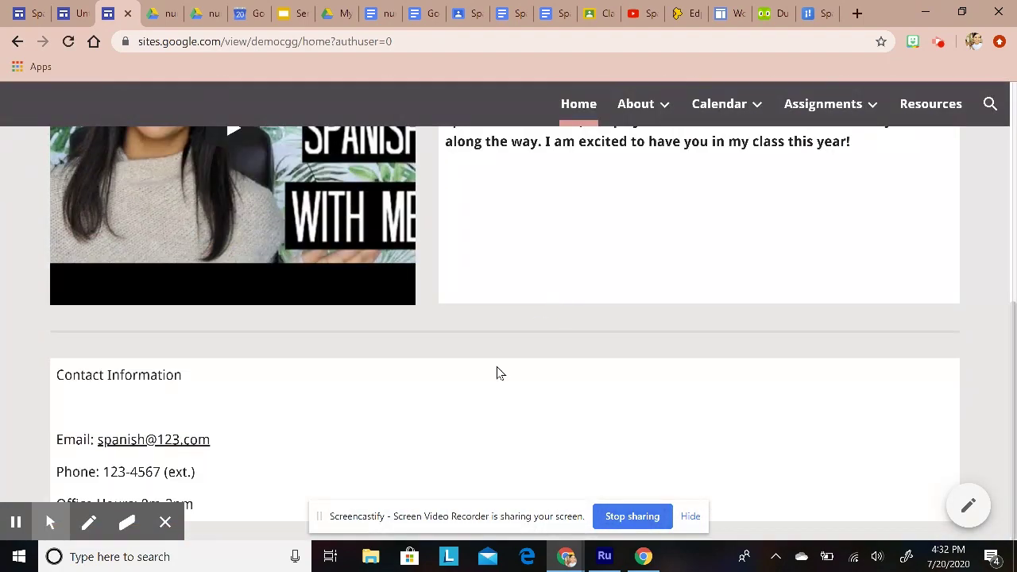
scroll(452, 440, up, 8)
mouse_move(638, 106)
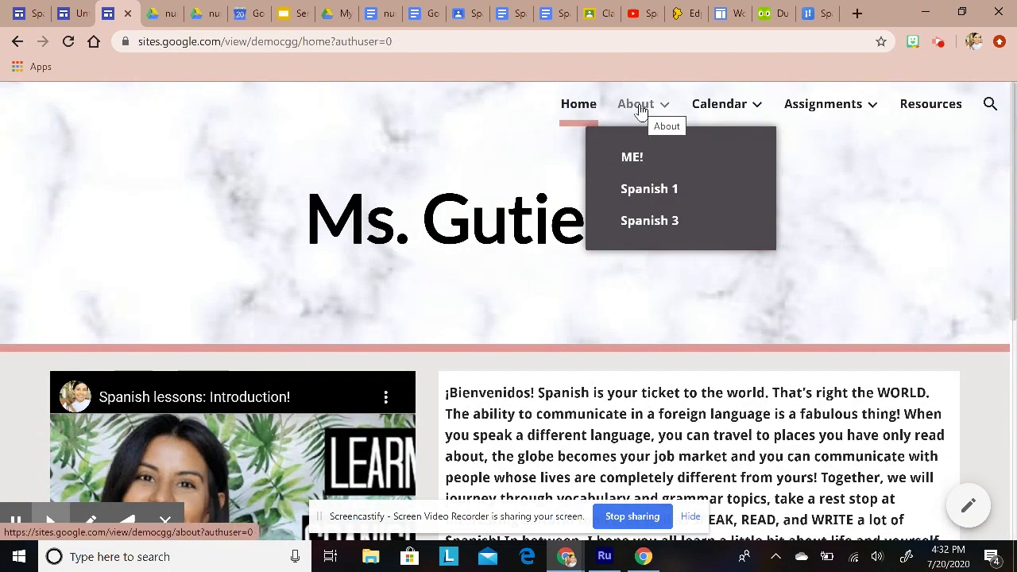
click(629, 159)
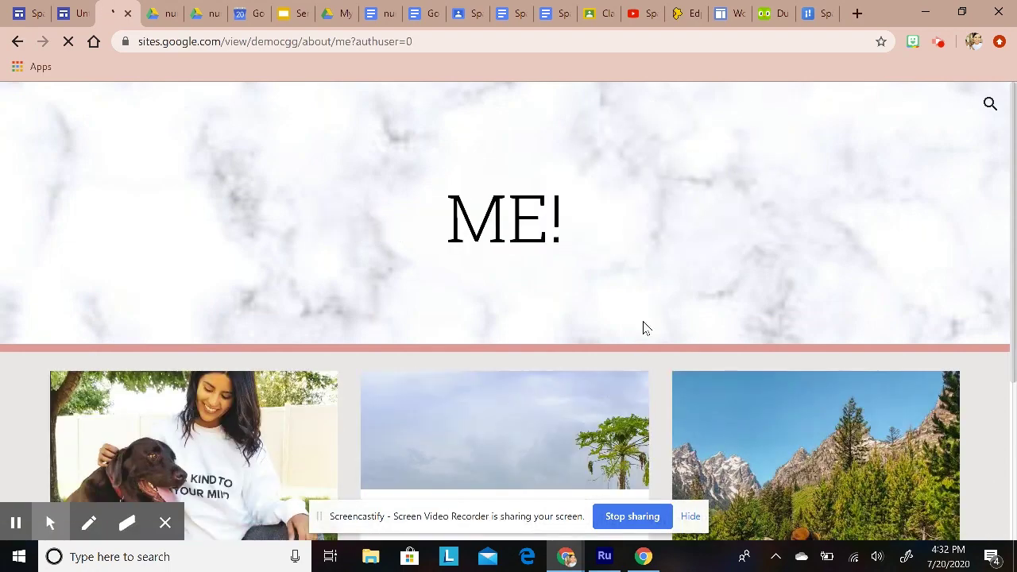
scroll(642, 342, down, 3)
scroll(645, 352, up, 3)
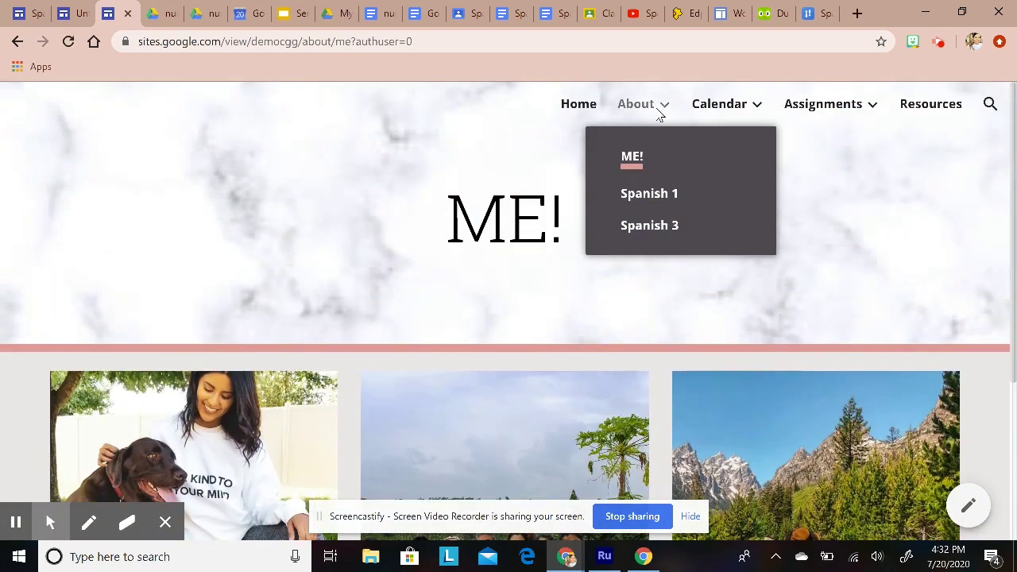
Step: Browse the live Calendar › S1 Spanish 1 and Assignments pages
click(718, 111)
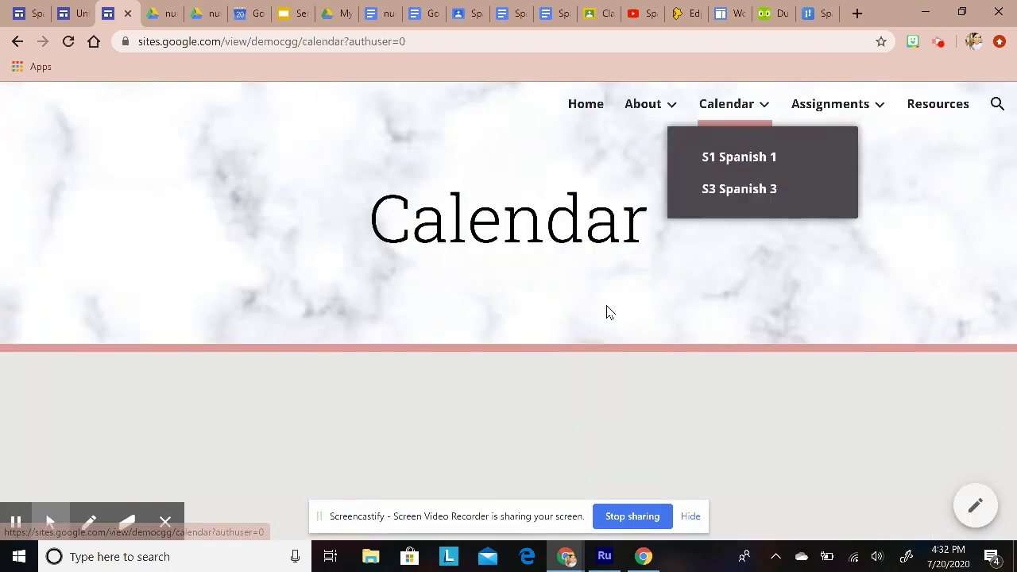
mouse_move(726, 104)
click(729, 159)
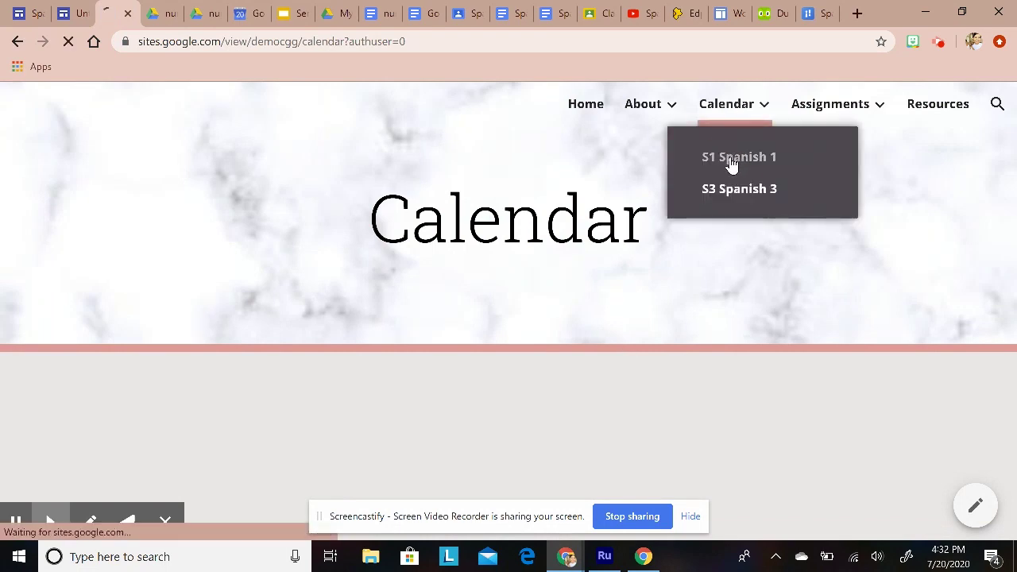
scroll(608, 425, down, 5)
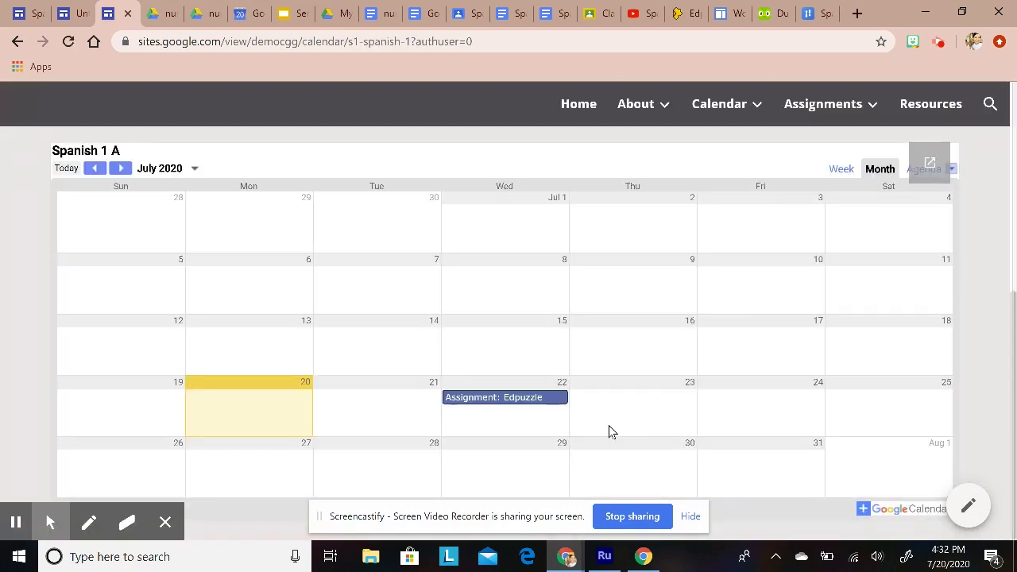
scroll(567, 401, up, 5)
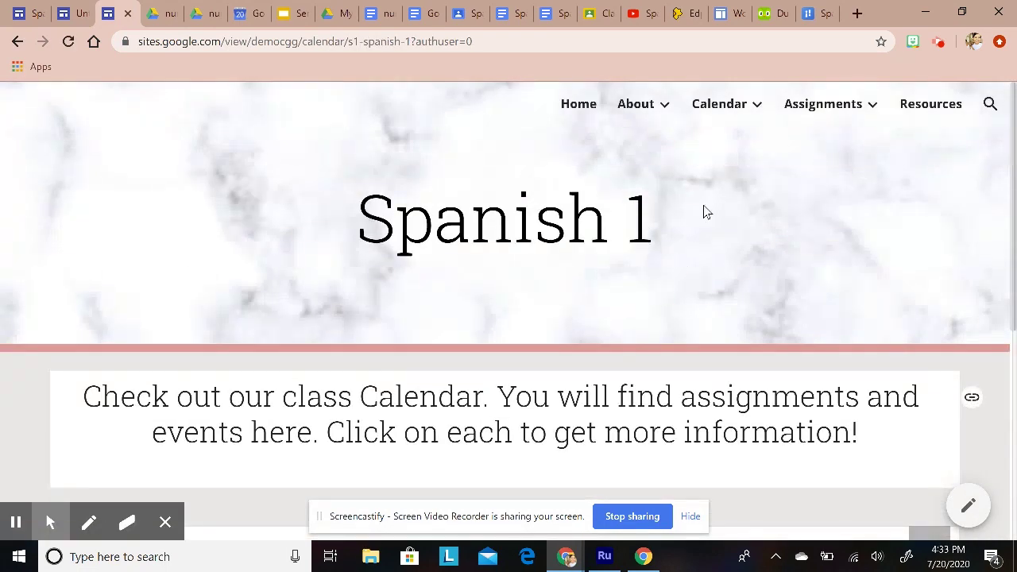
click(818, 109)
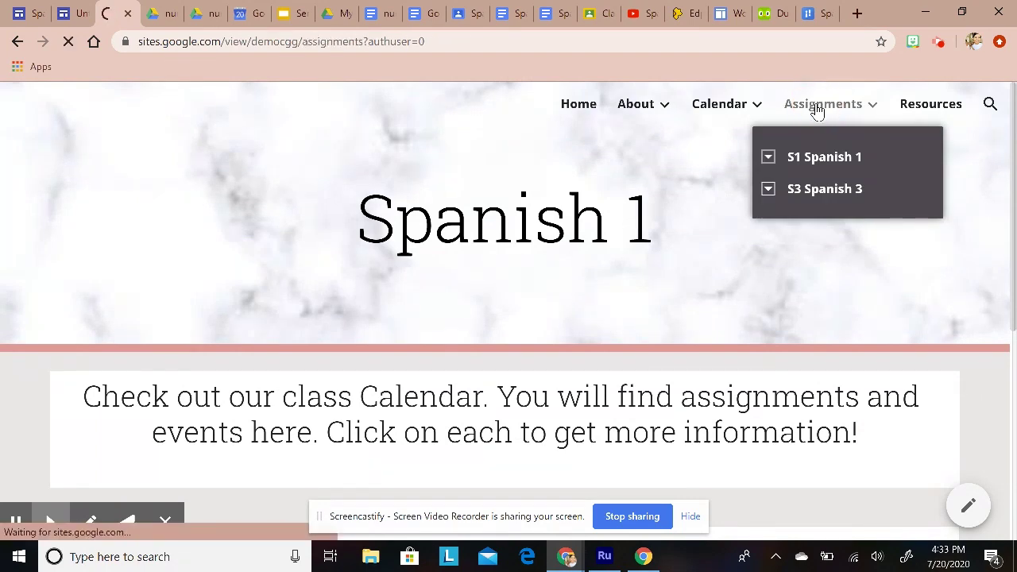
scroll(590, 413, down, 1)
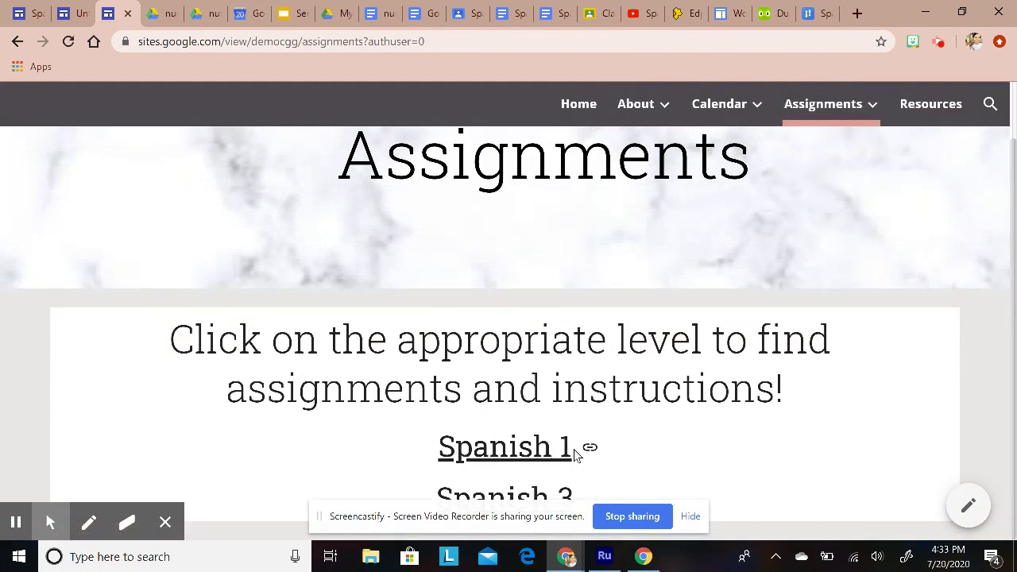
Step: View the Spanish 1 Week 2: August 24-28 page, then return to the assignments list
click(479, 448)
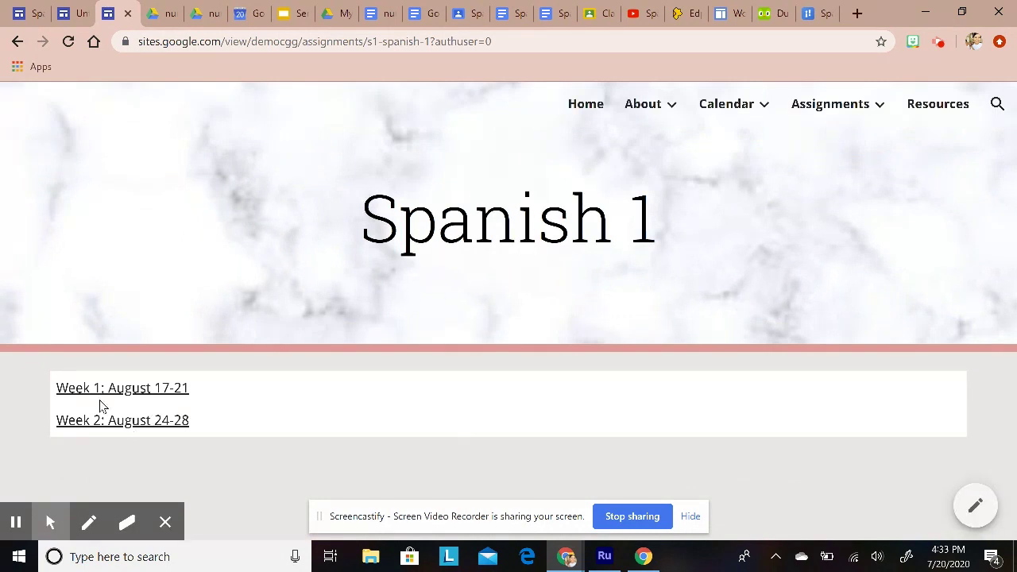
click(101, 426)
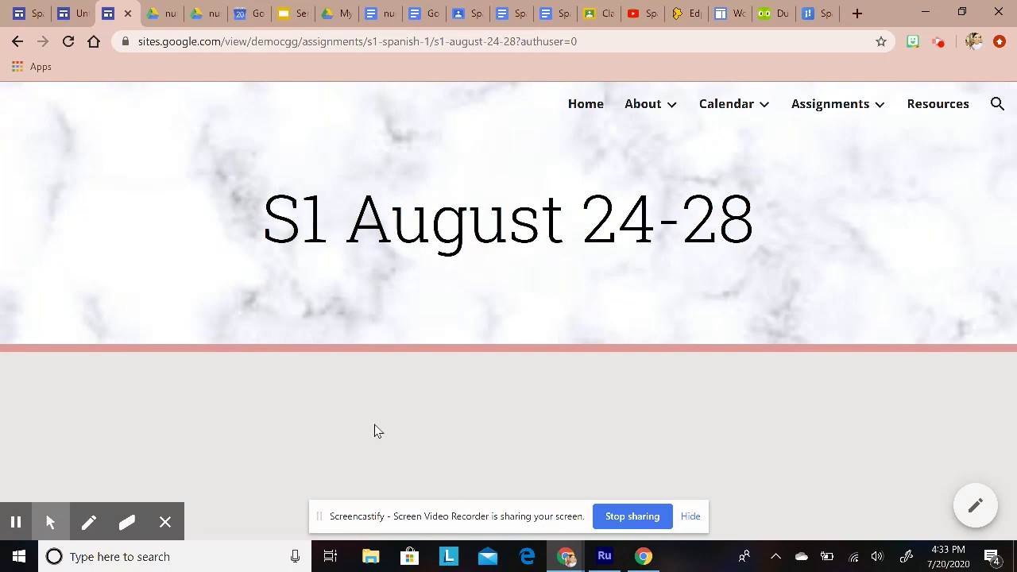
click(12, 40)
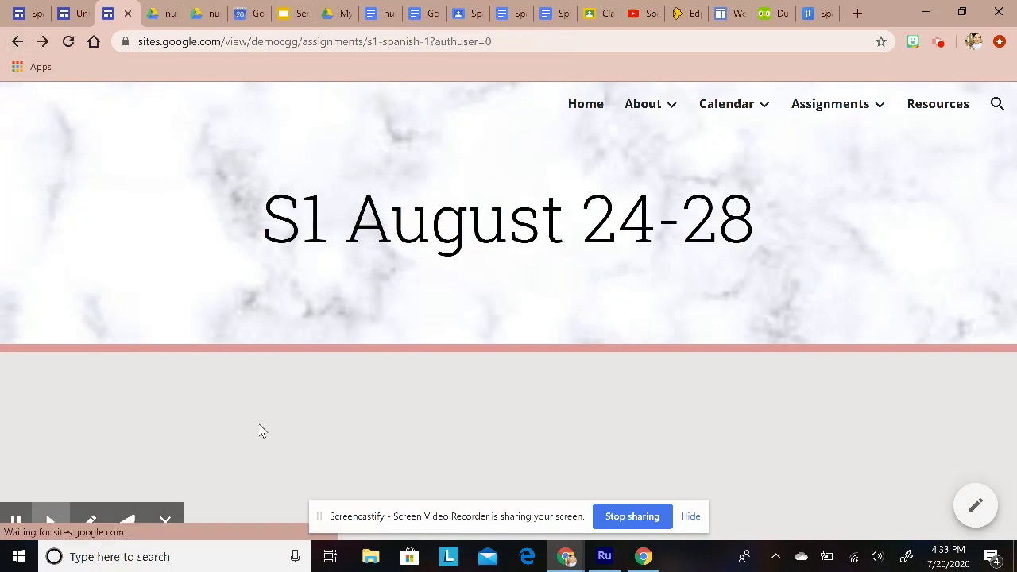
Step: Read through the Week 1: August 17-21 page, then go back to the Home page
click(147, 389)
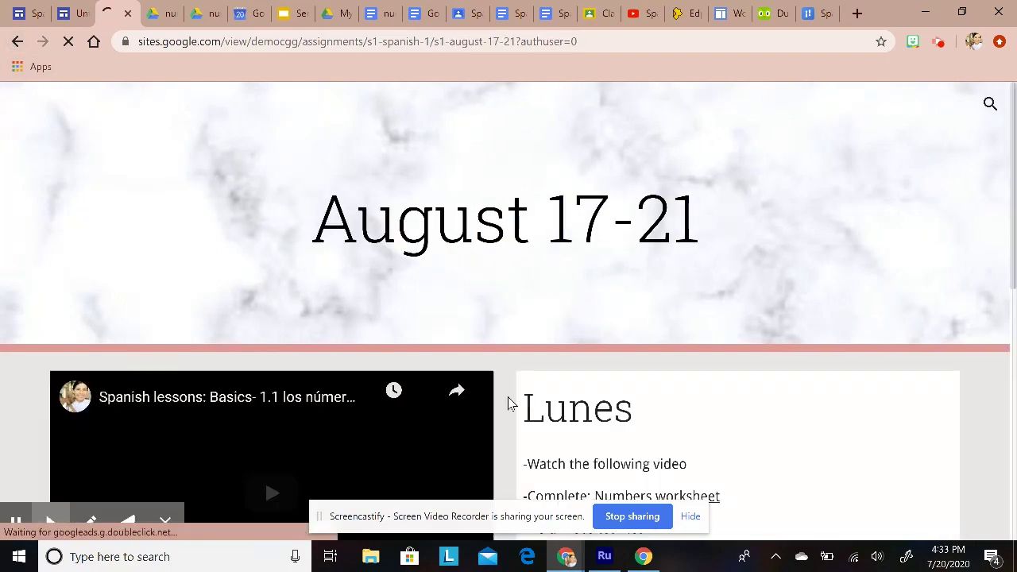
scroll(185, 256, down, 3)
scroll(712, 188, down, 4)
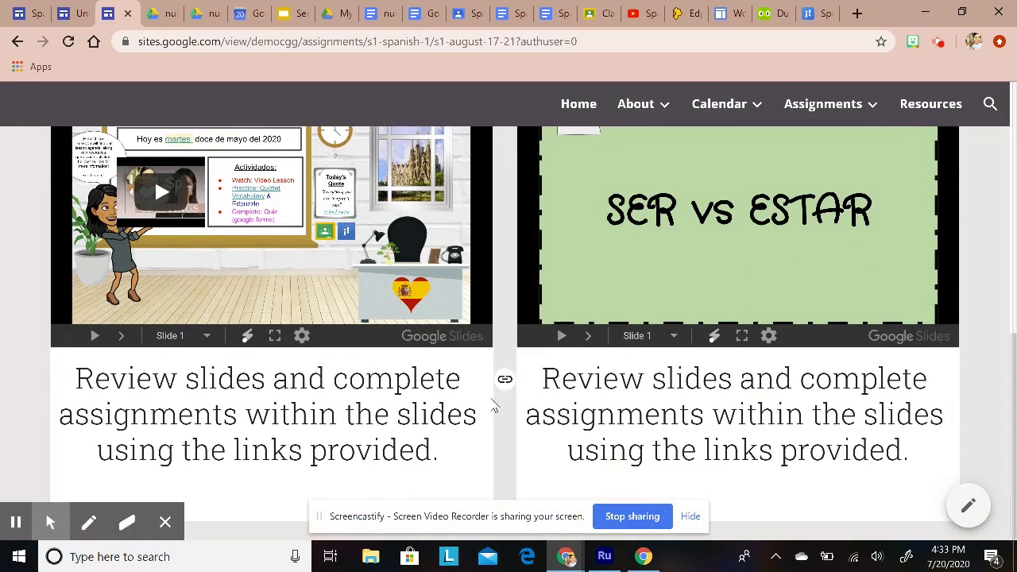
scroll(493, 406, up, 10)
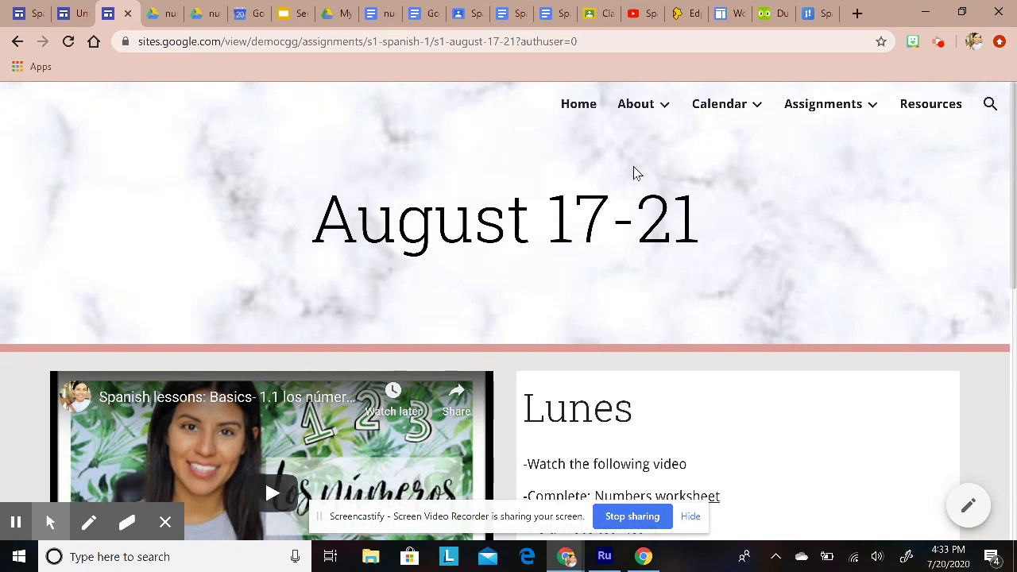
click(575, 105)
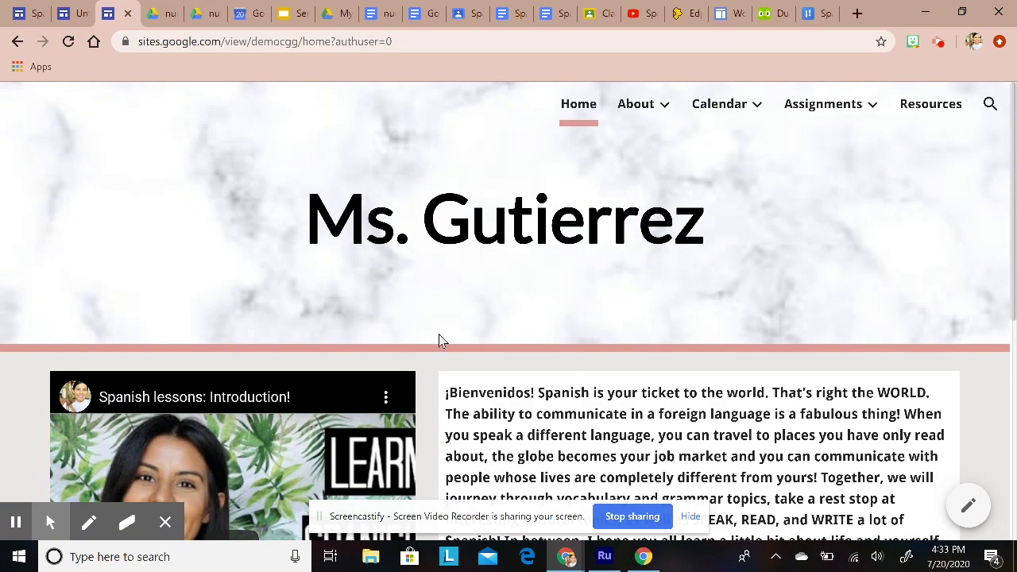
Step: Browse the Calendar and S1 Spanish 1 calendar pages, then go to Assignments > S1 Spanish 1
scroll(527, 279, down, 1)
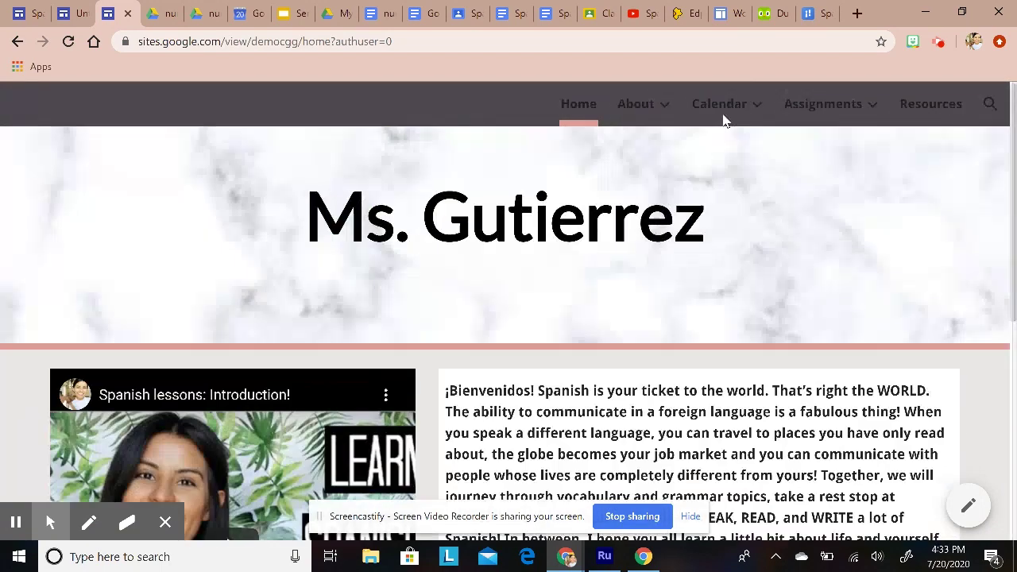
scroll(723, 119, up, 1)
mouse_move(724, 107)
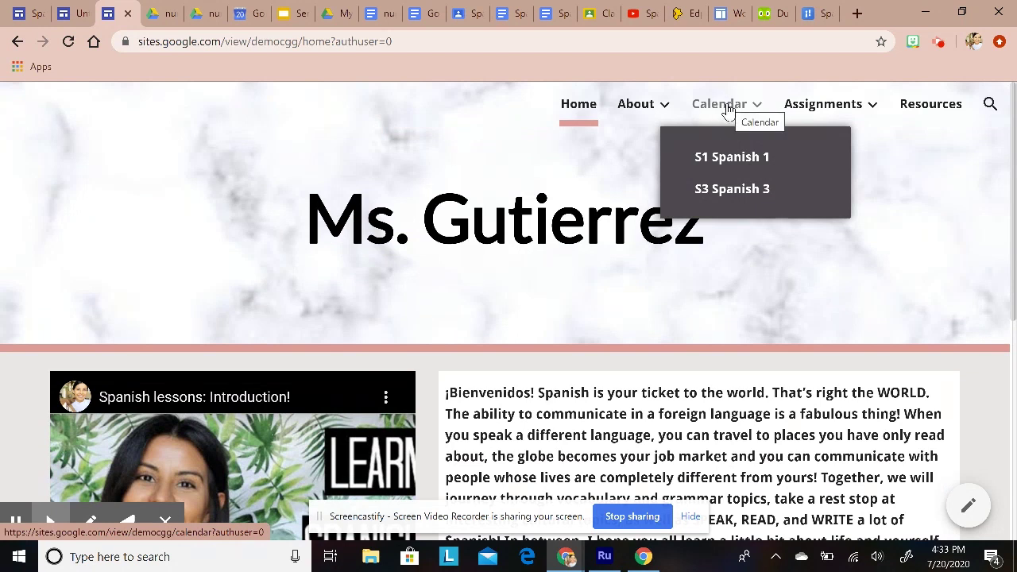
click(725, 109)
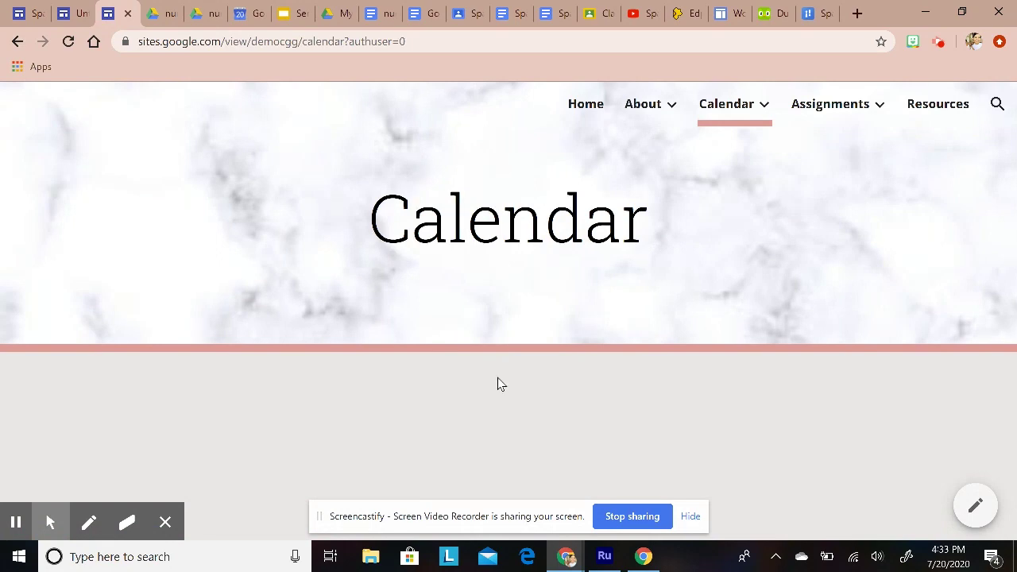
mouse_move(744, 104)
click(736, 159)
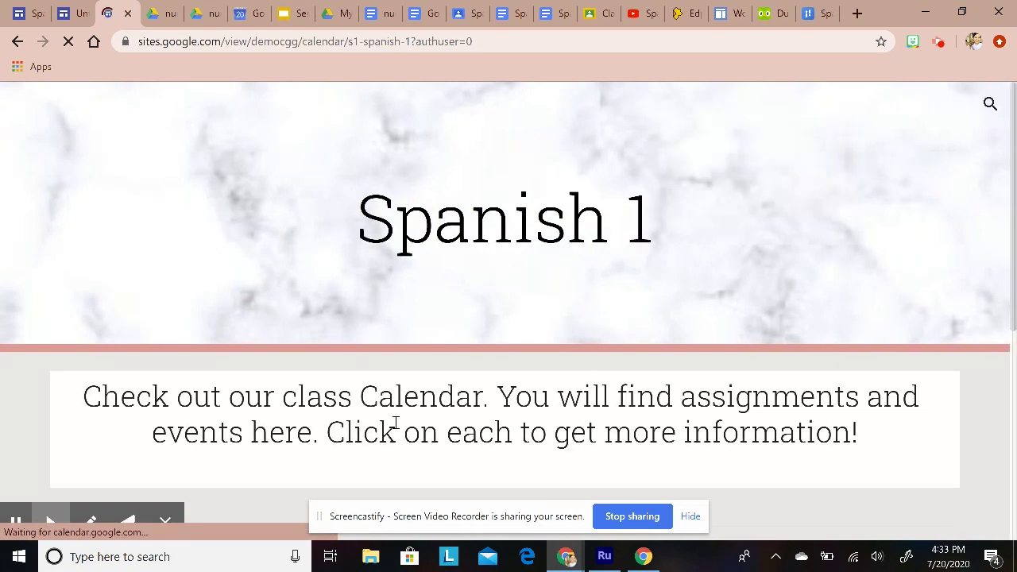
scroll(394, 426, down, 5)
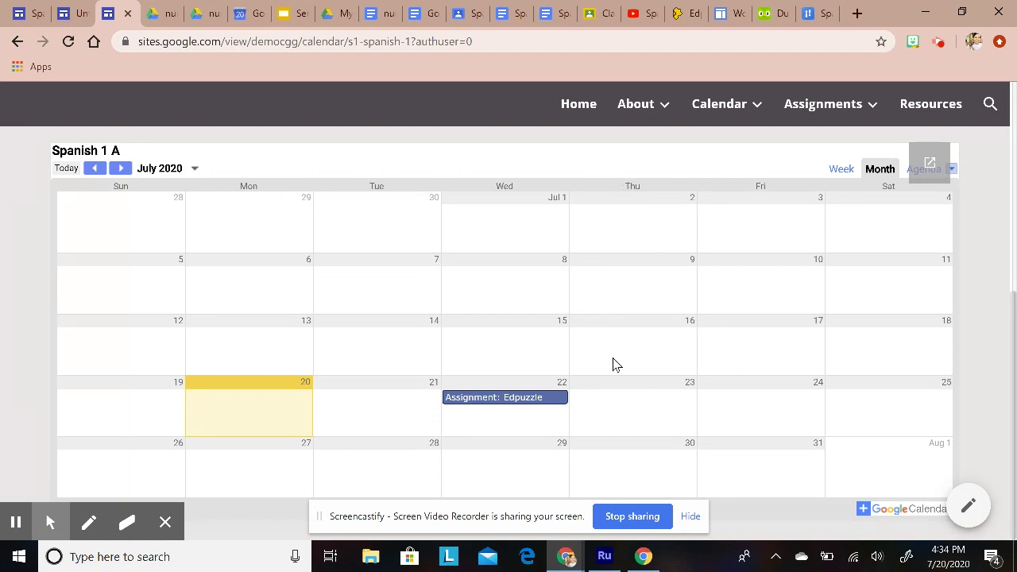
mouse_move(807, 112)
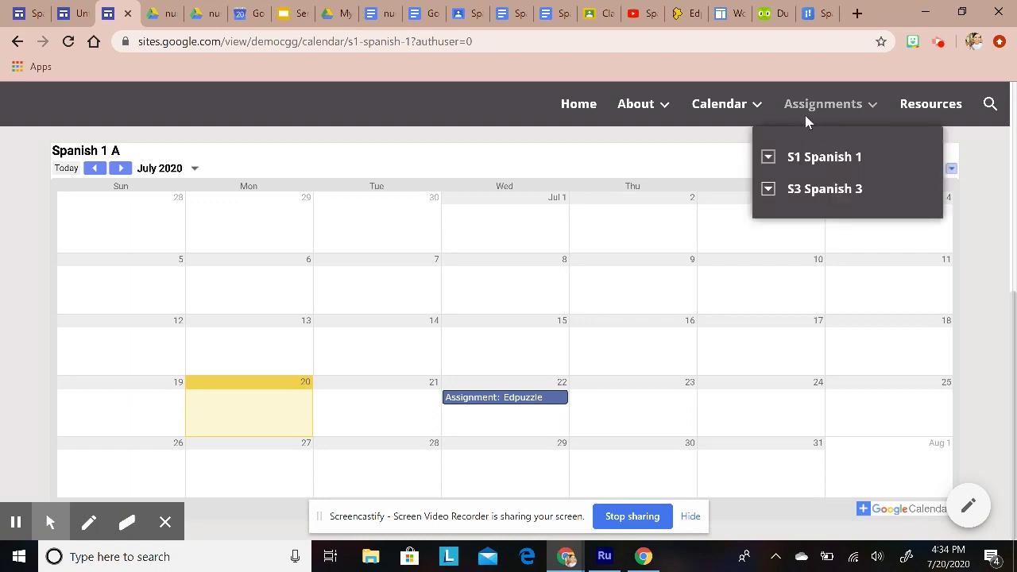
click(808, 162)
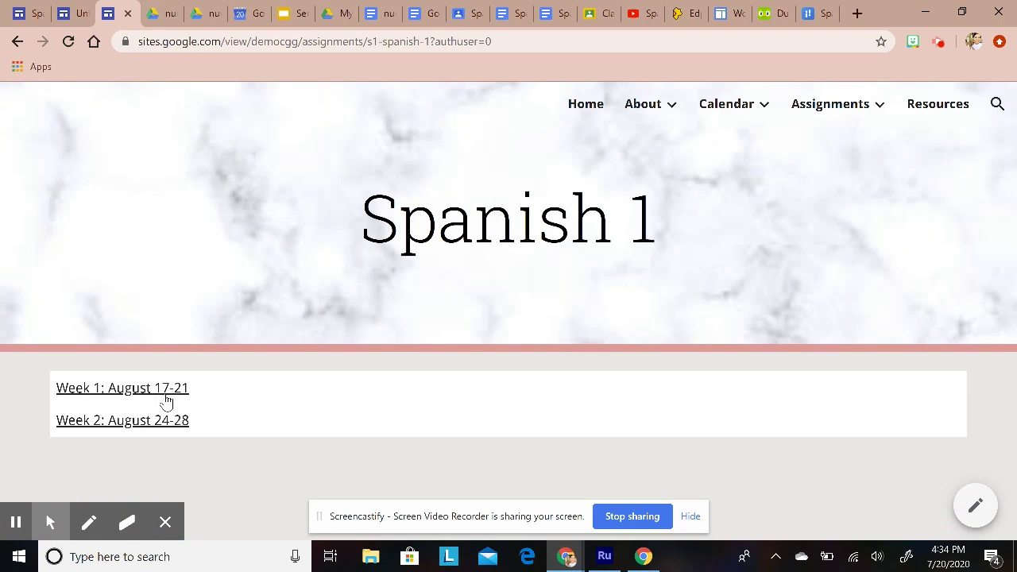
Step: Open the Week 1: August 17-21 page and scroll through its Lunes video and tasks
click(161, 390)
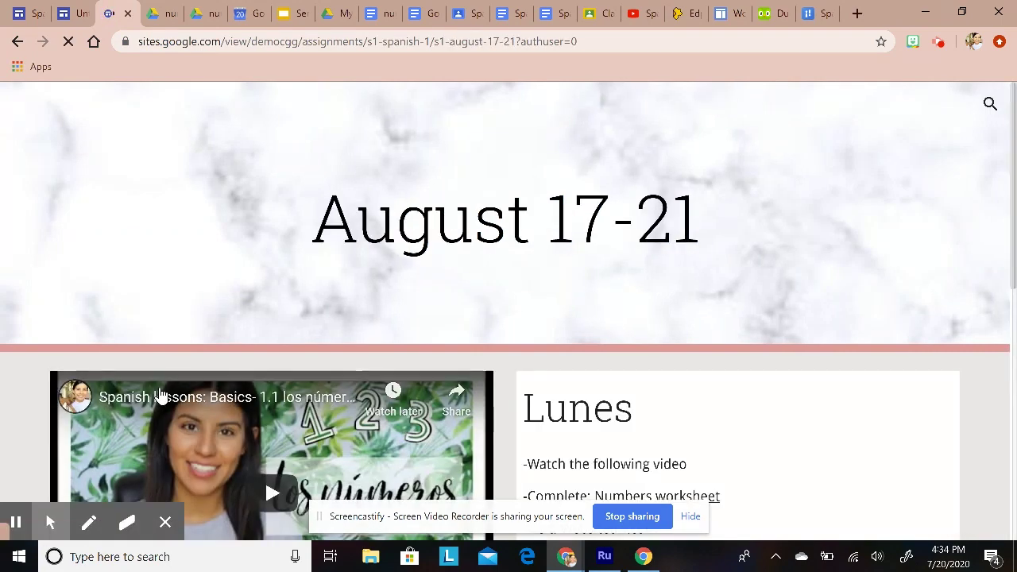
scroll(736, 408, down, 2)
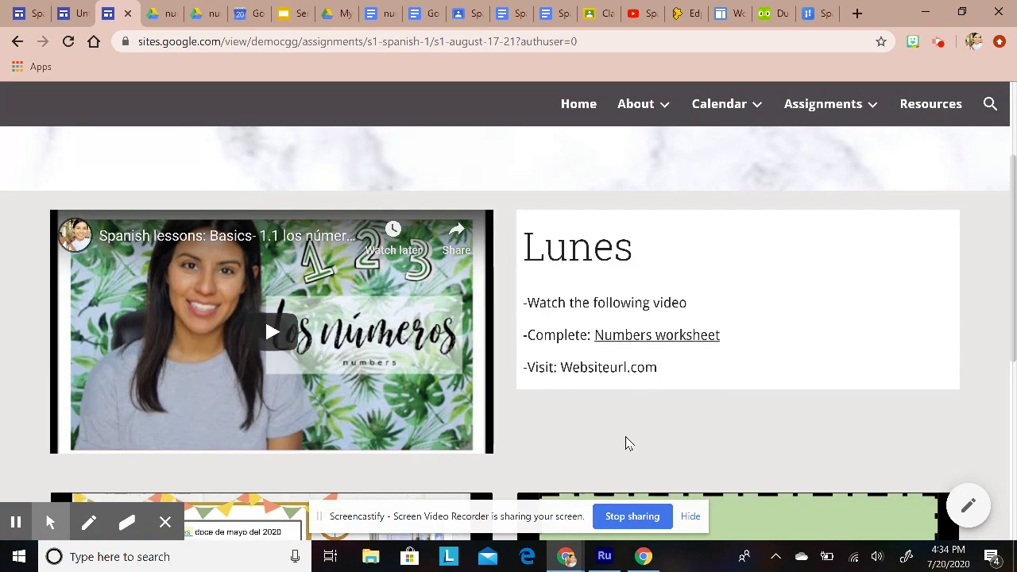
scroll(618, 445, down, 5)
scroll(619, 447, up, 7)
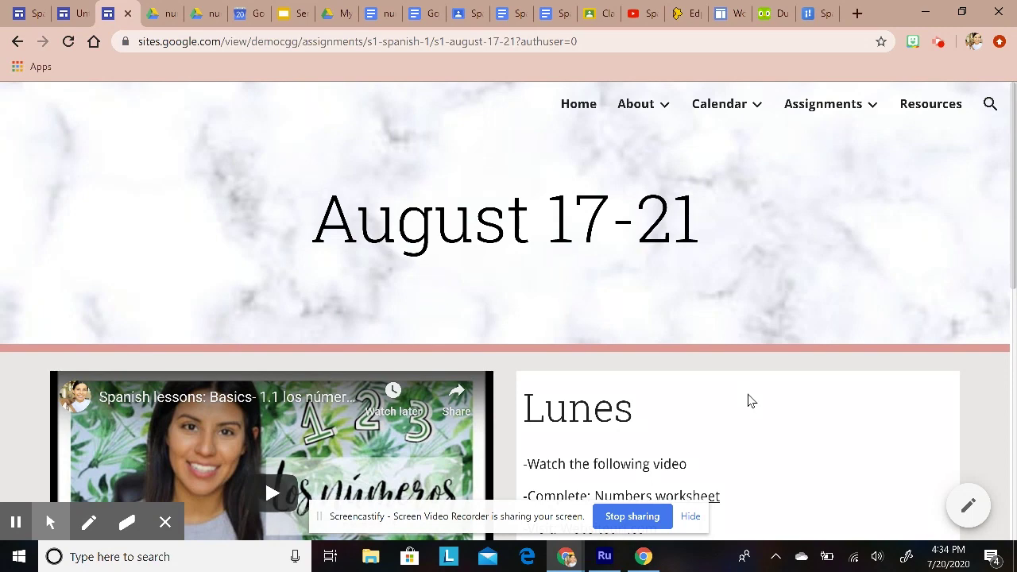
mouse_move(638, 104)
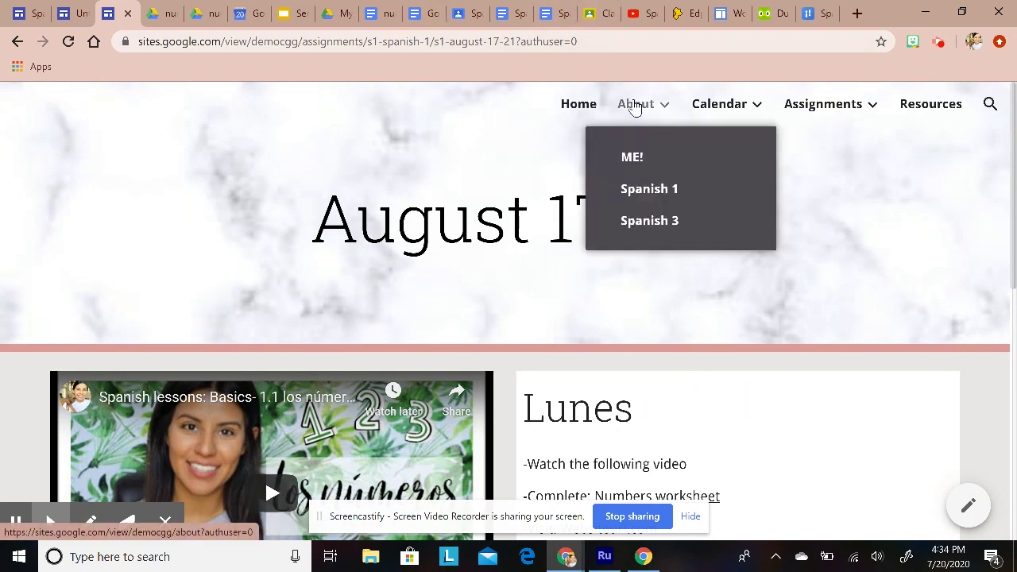